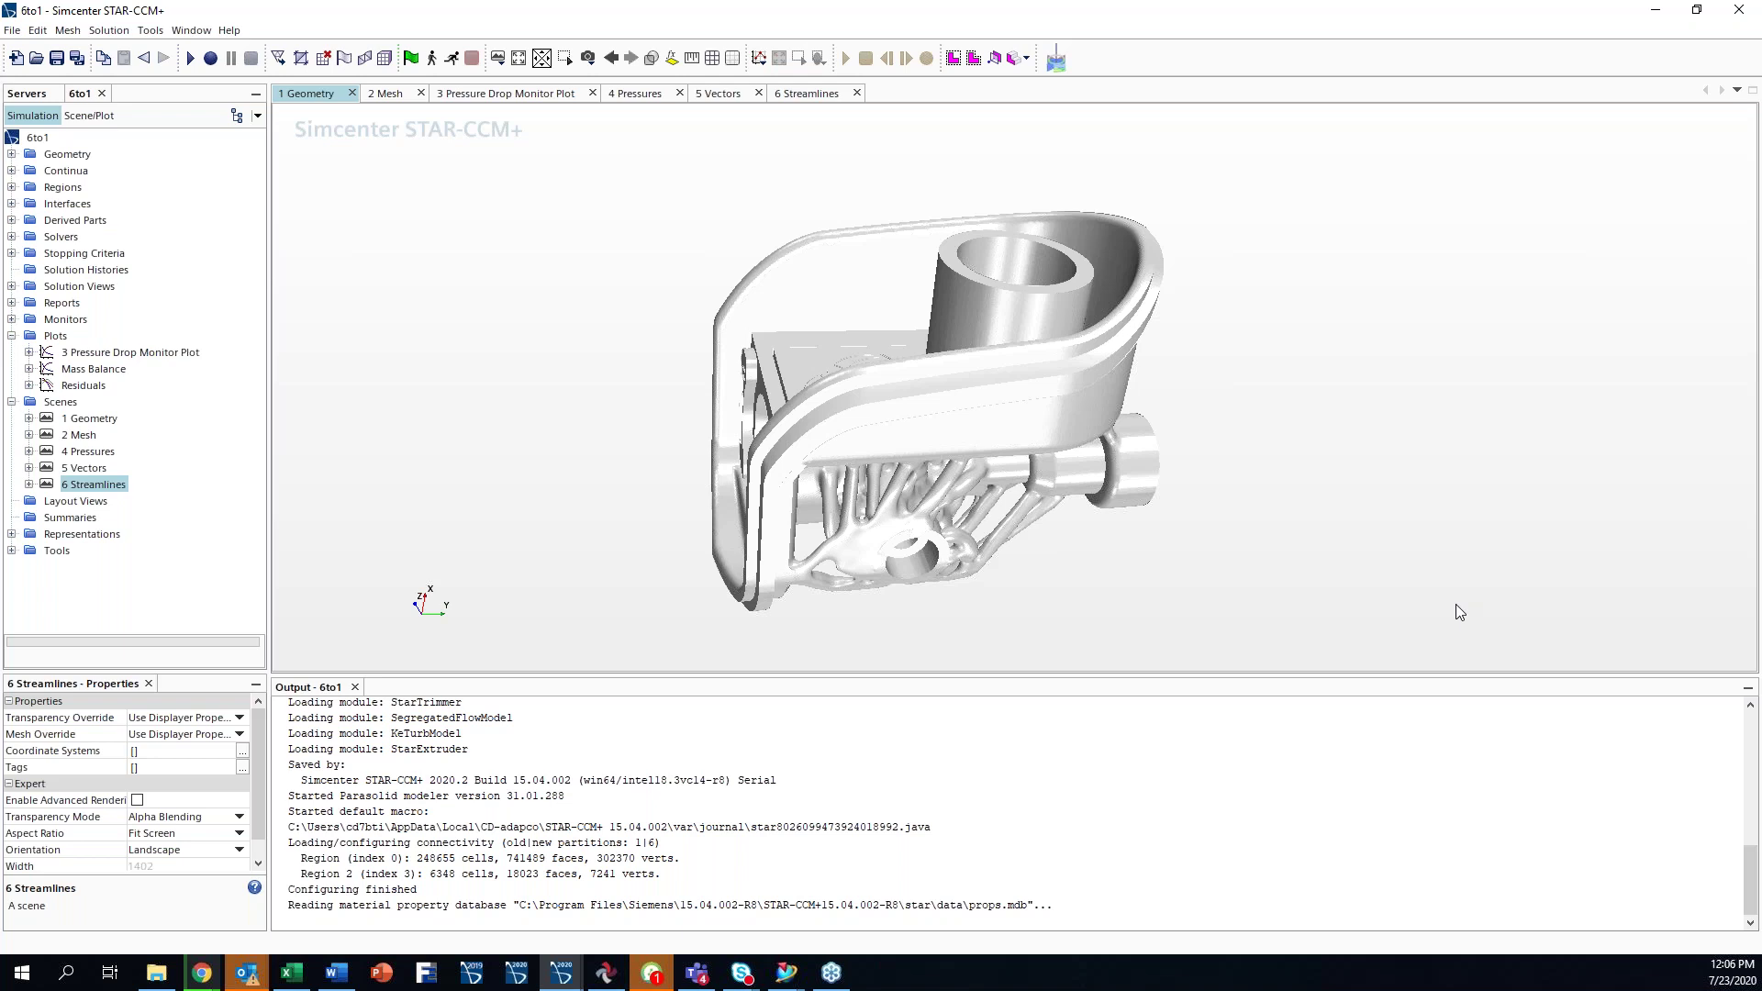
# - Examine the housing geometry in the 1 Geometry scene from the side and from the end with the round opening
pyautogui.moveTo(1057, 534)
pyautogui.mouseDown()
pyautogui.moveTo(1012, 481)
pyautogui.moveTo(1037, 543)
pyautogui.mouseUp()
pyautogui.moveTo(1036, 544); pyautogui.dragTo(1046, 497, button='middle')
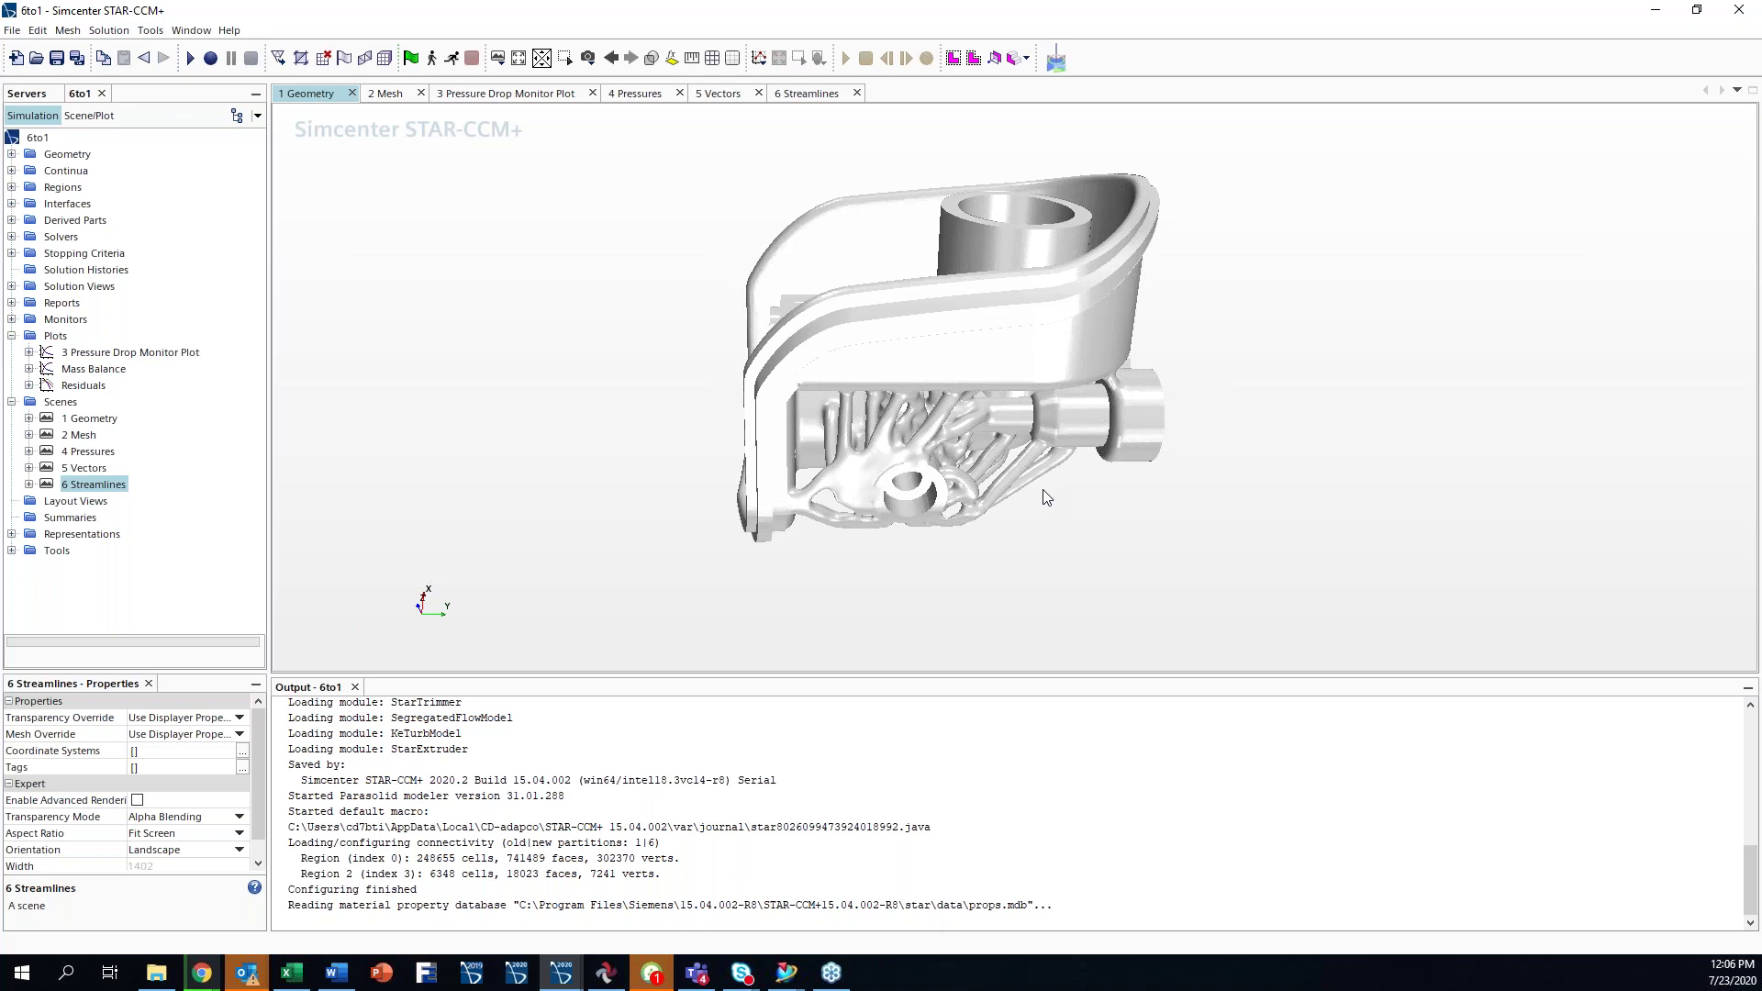
pyautogui.moveTo(1030, 484); pyautogui.dragTo(1060, 421)
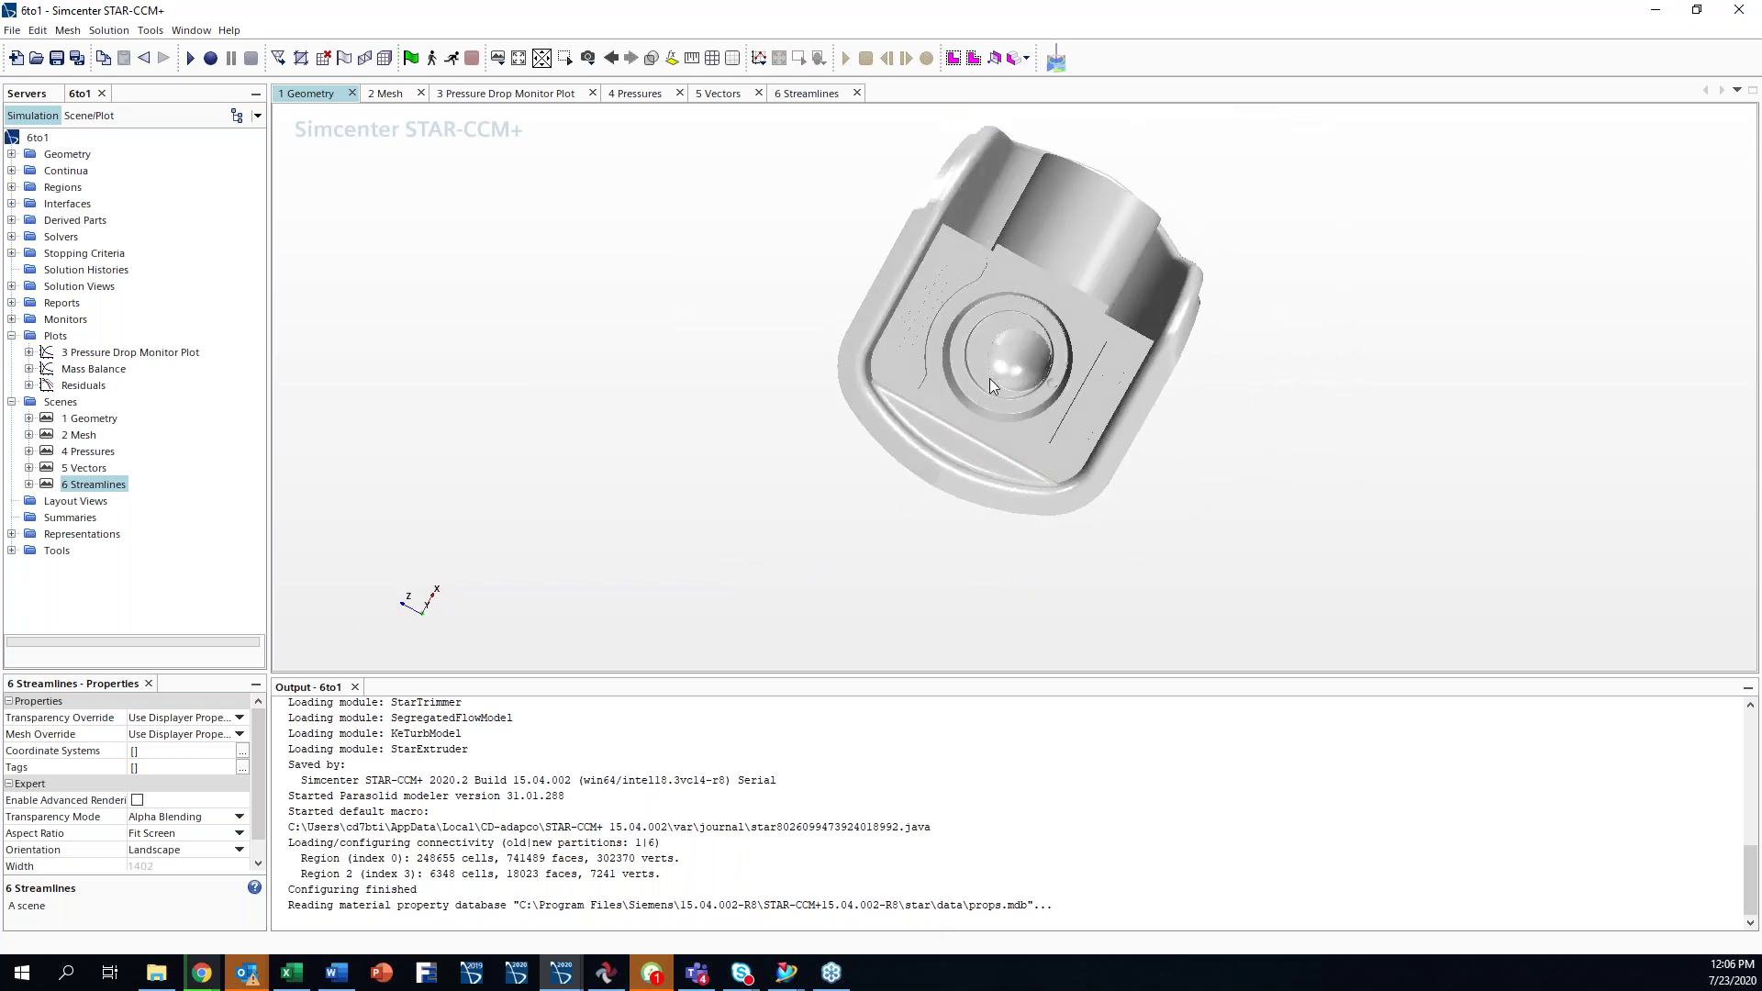
pyautogui.moveTo(1010, 347); pyautogui.dragTo(1000, 374)
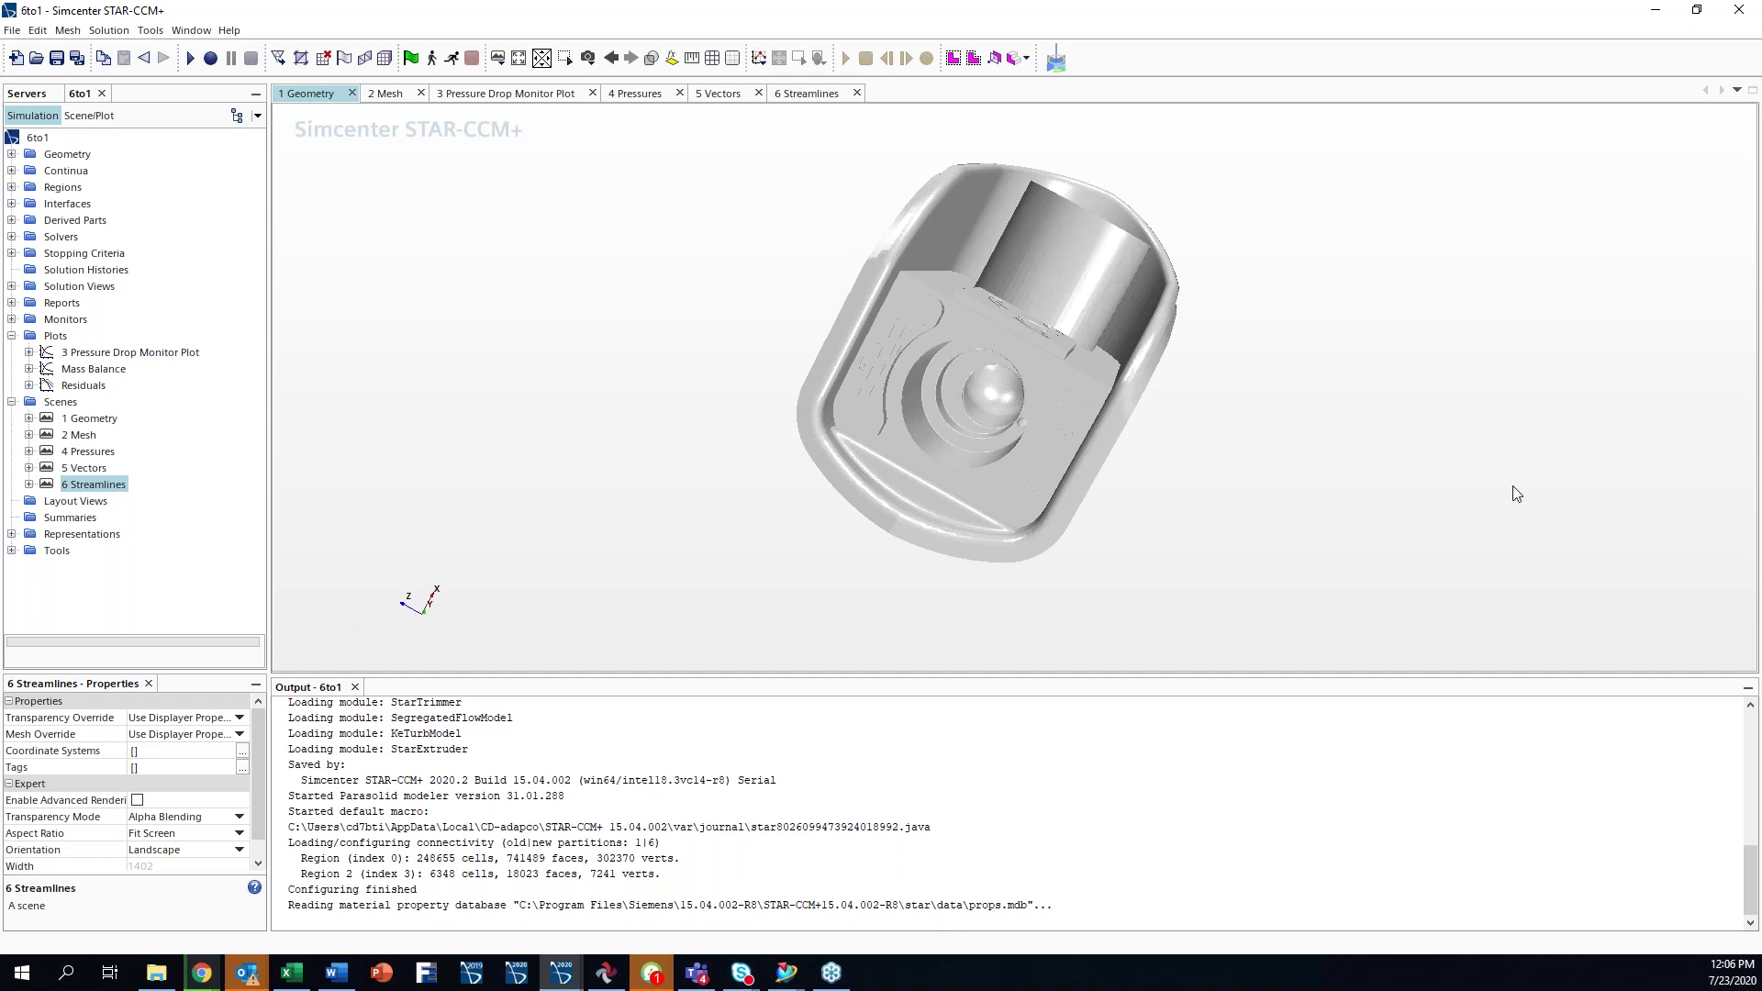
pyautogui.hotkey('alt', 'Tab')
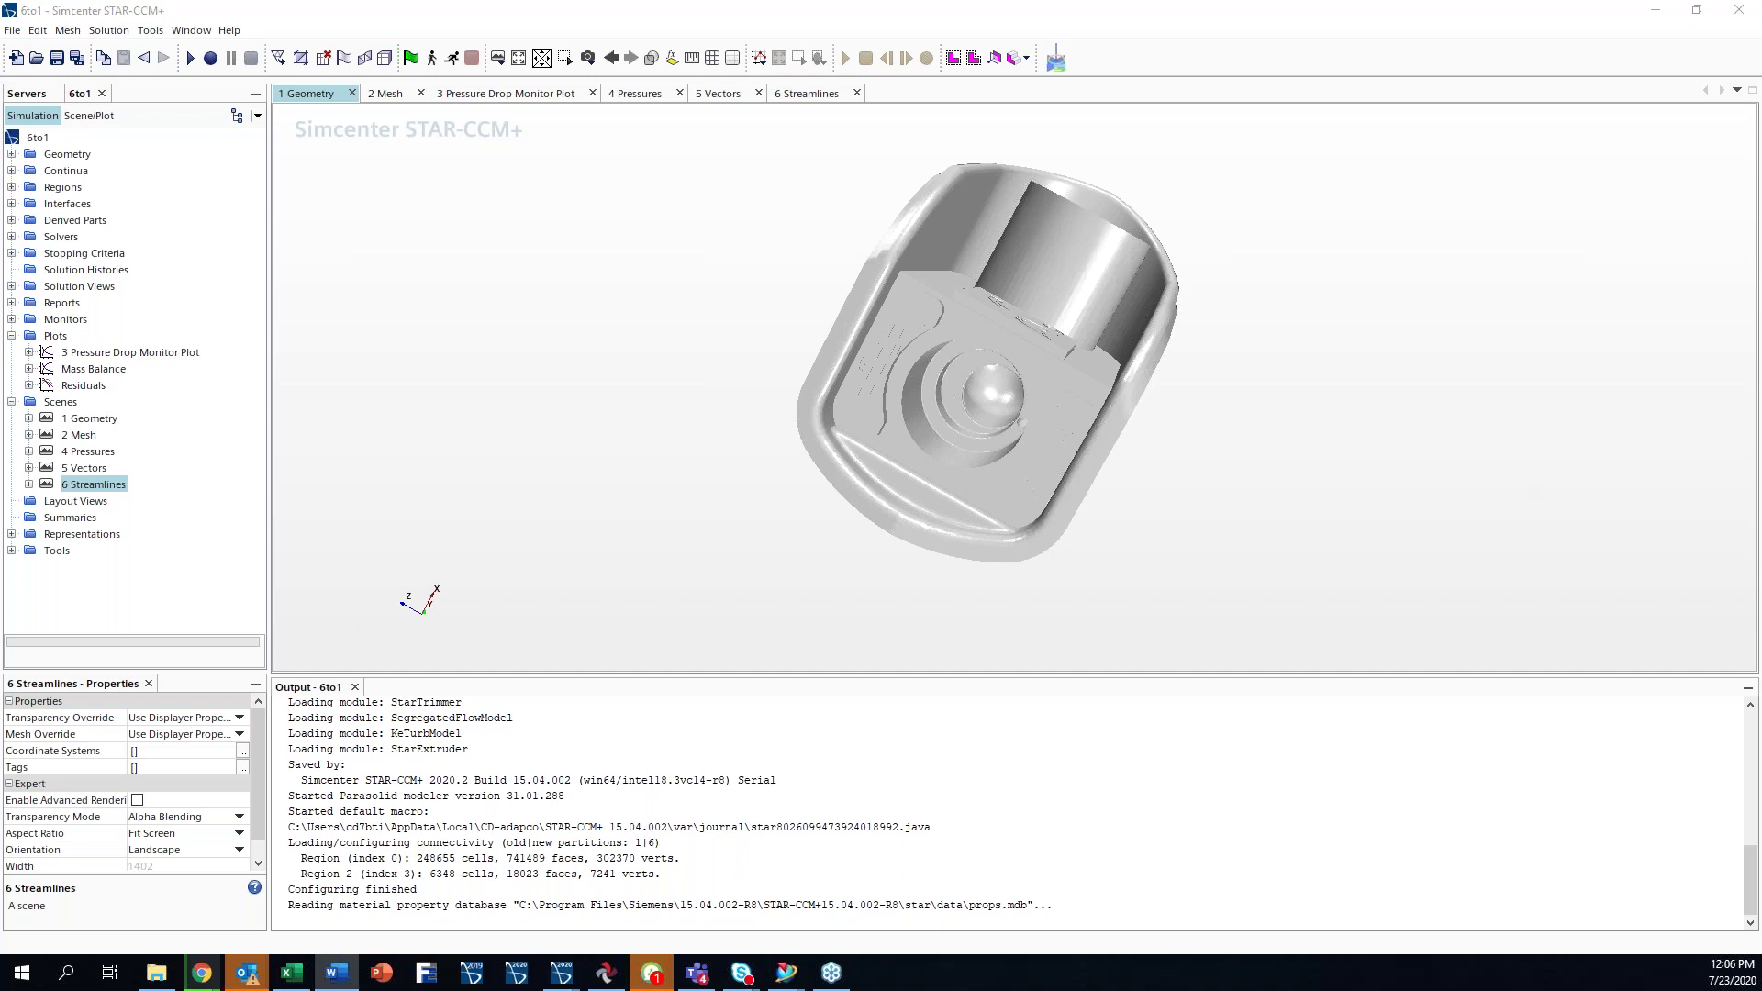
pyautogui.moveTo(1586, 566); pyautogui.dragTo(1299, 610)
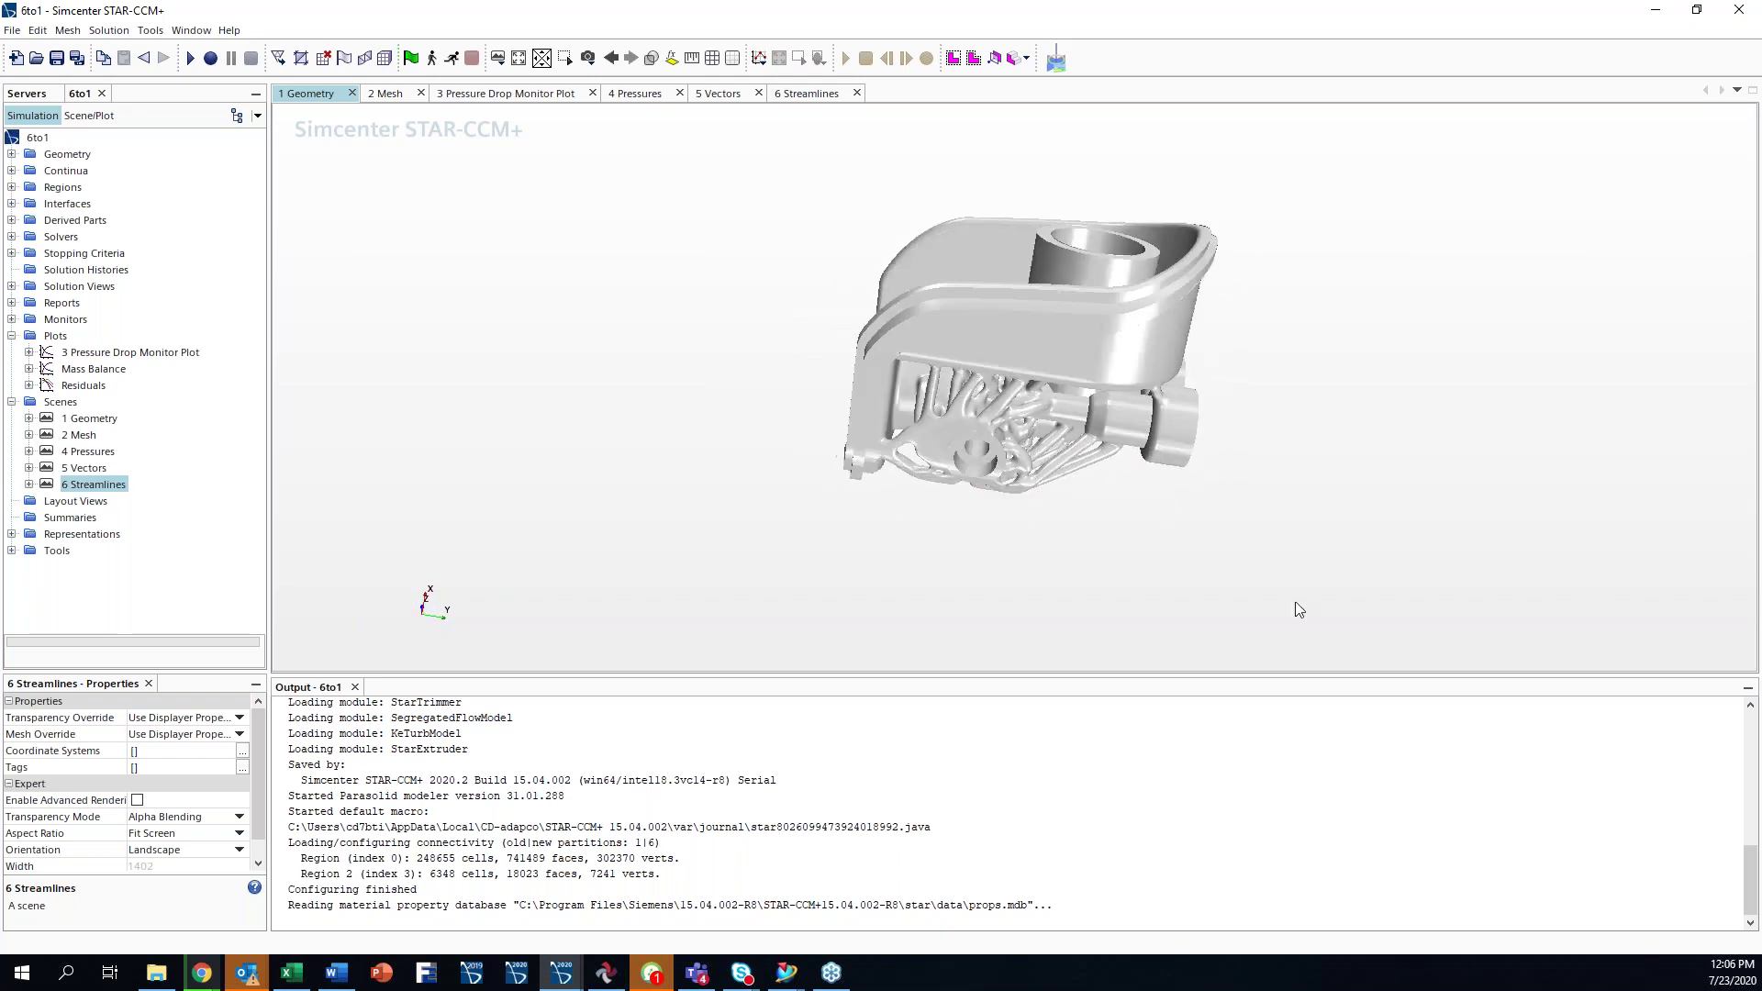
# - Open the 2 Mesh scene and examine the surface mesh on the central flow passage up close
pyautogui.click(389, 94)
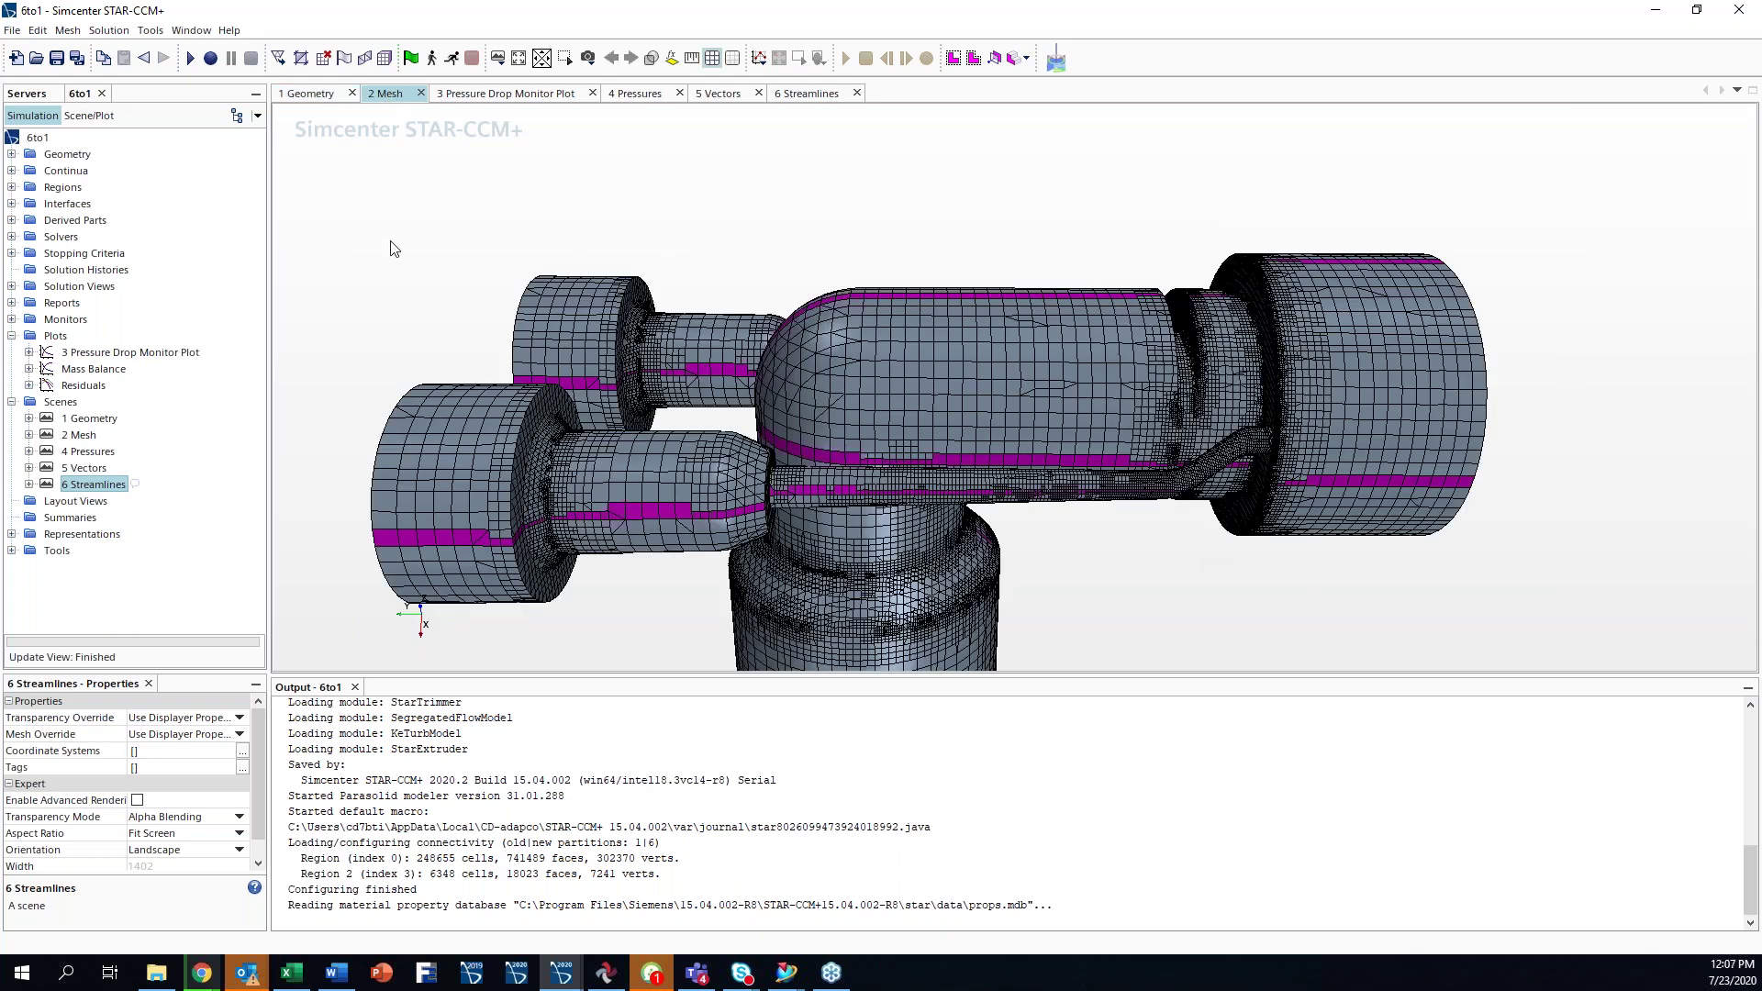
pyautogui.scroll(3, 917, 371)
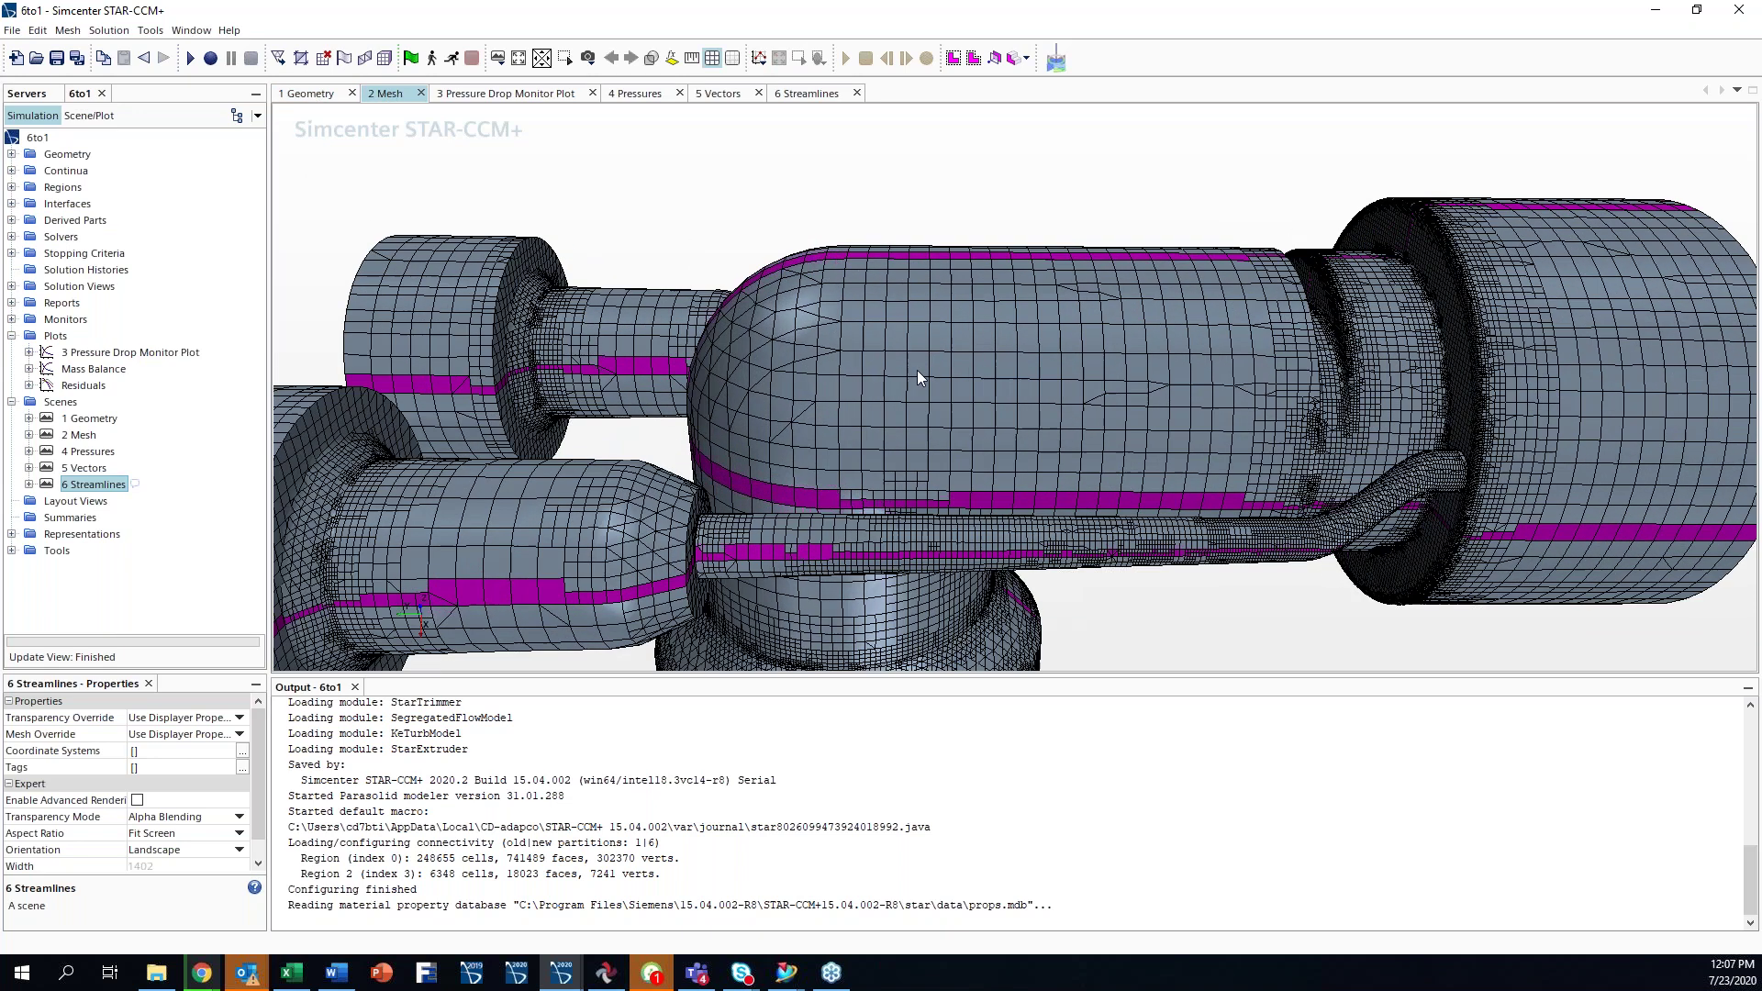
pyautogui.scroll(2, 917, 371)
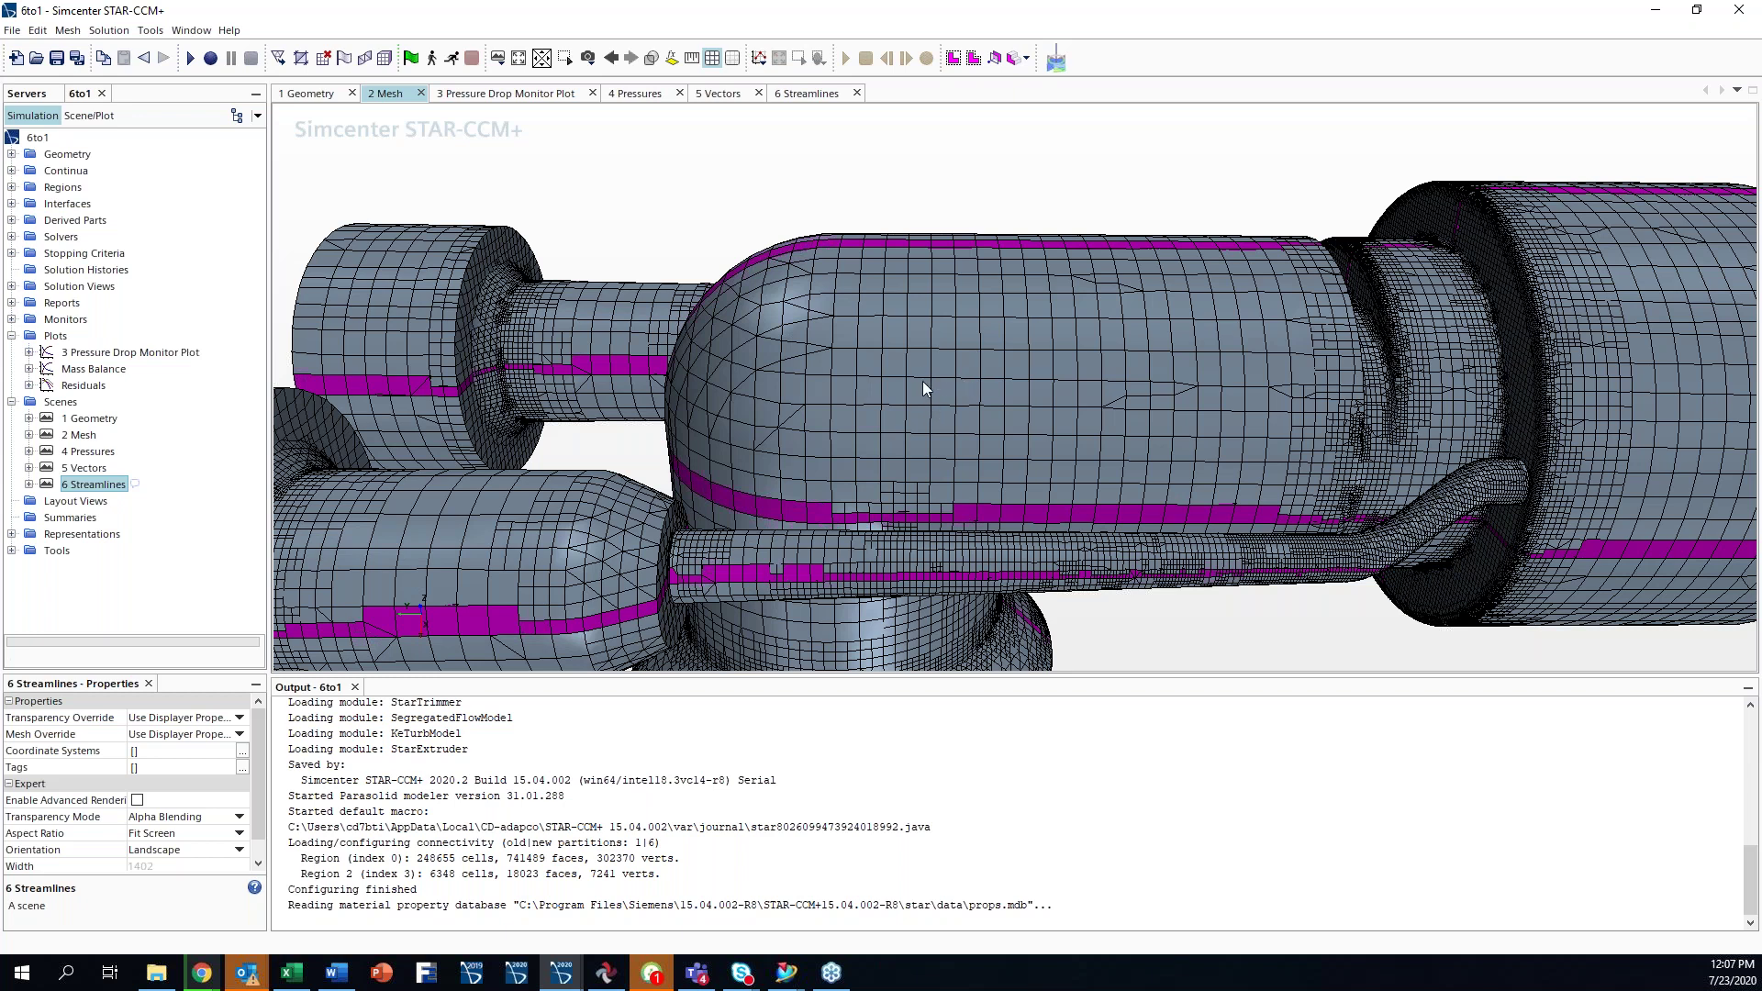
# - Hide the Mesh 1 displayer and examine the interior volume cells and wall layers around the central passage
pyautogui.click(90, 115)
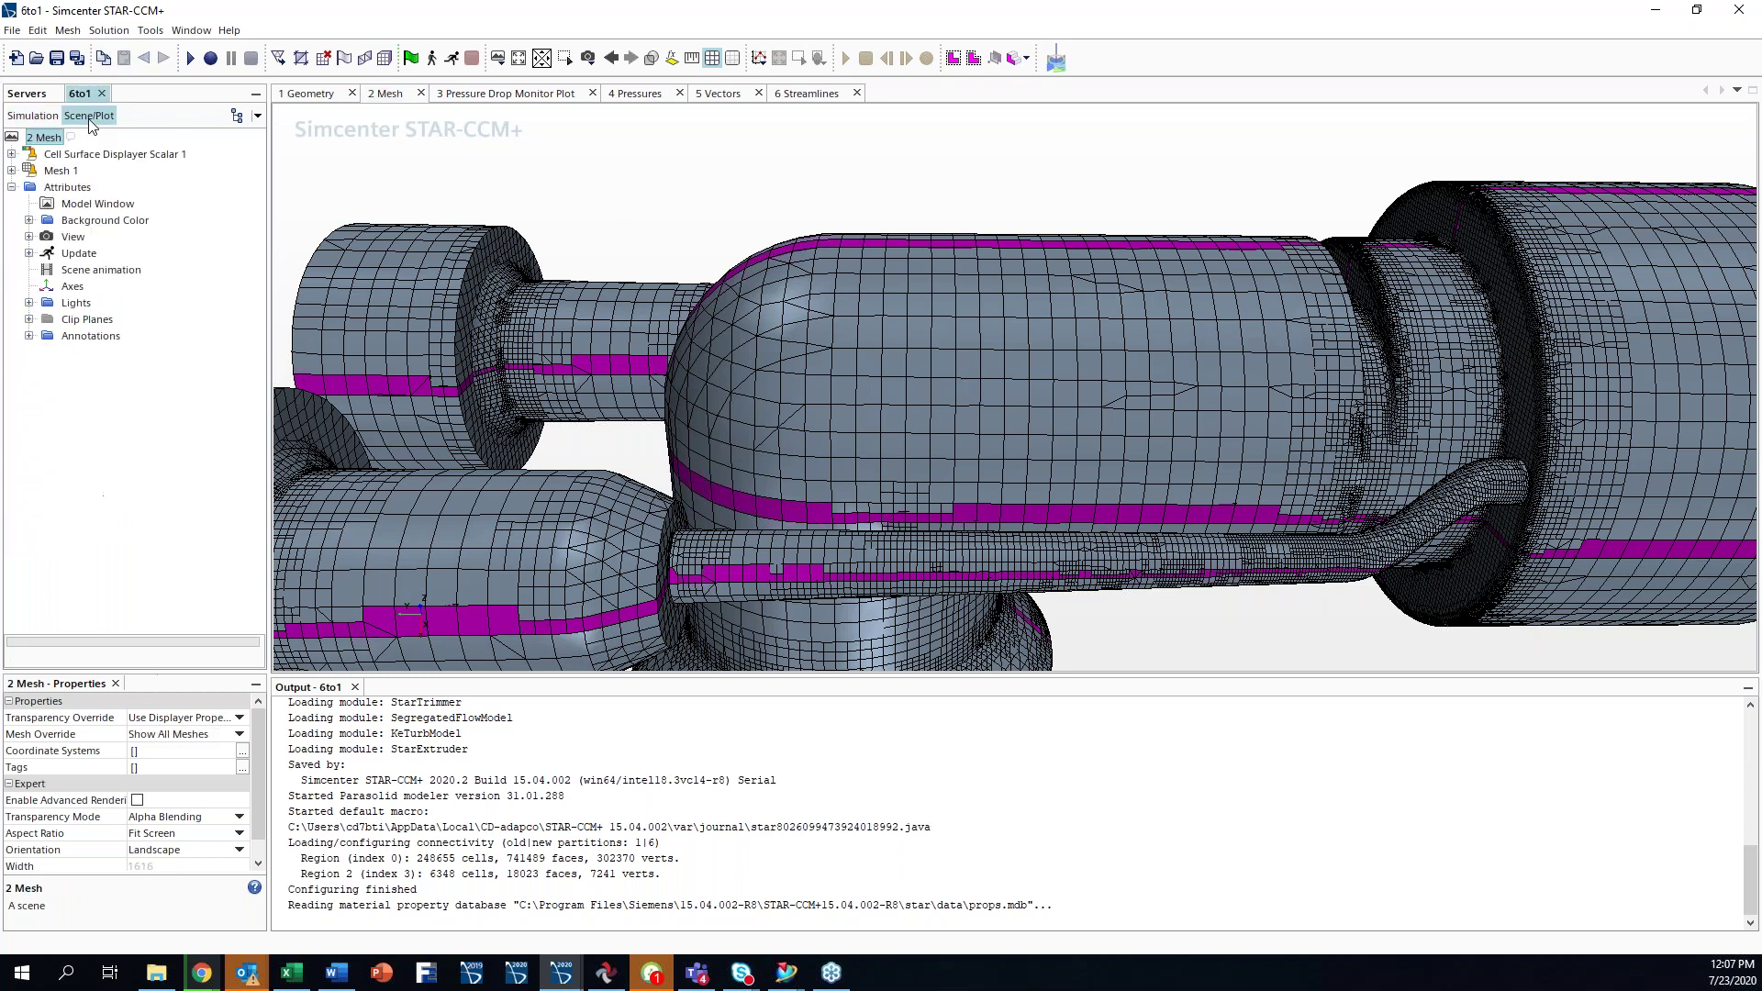
pyautogui.rightClick(61, 171)
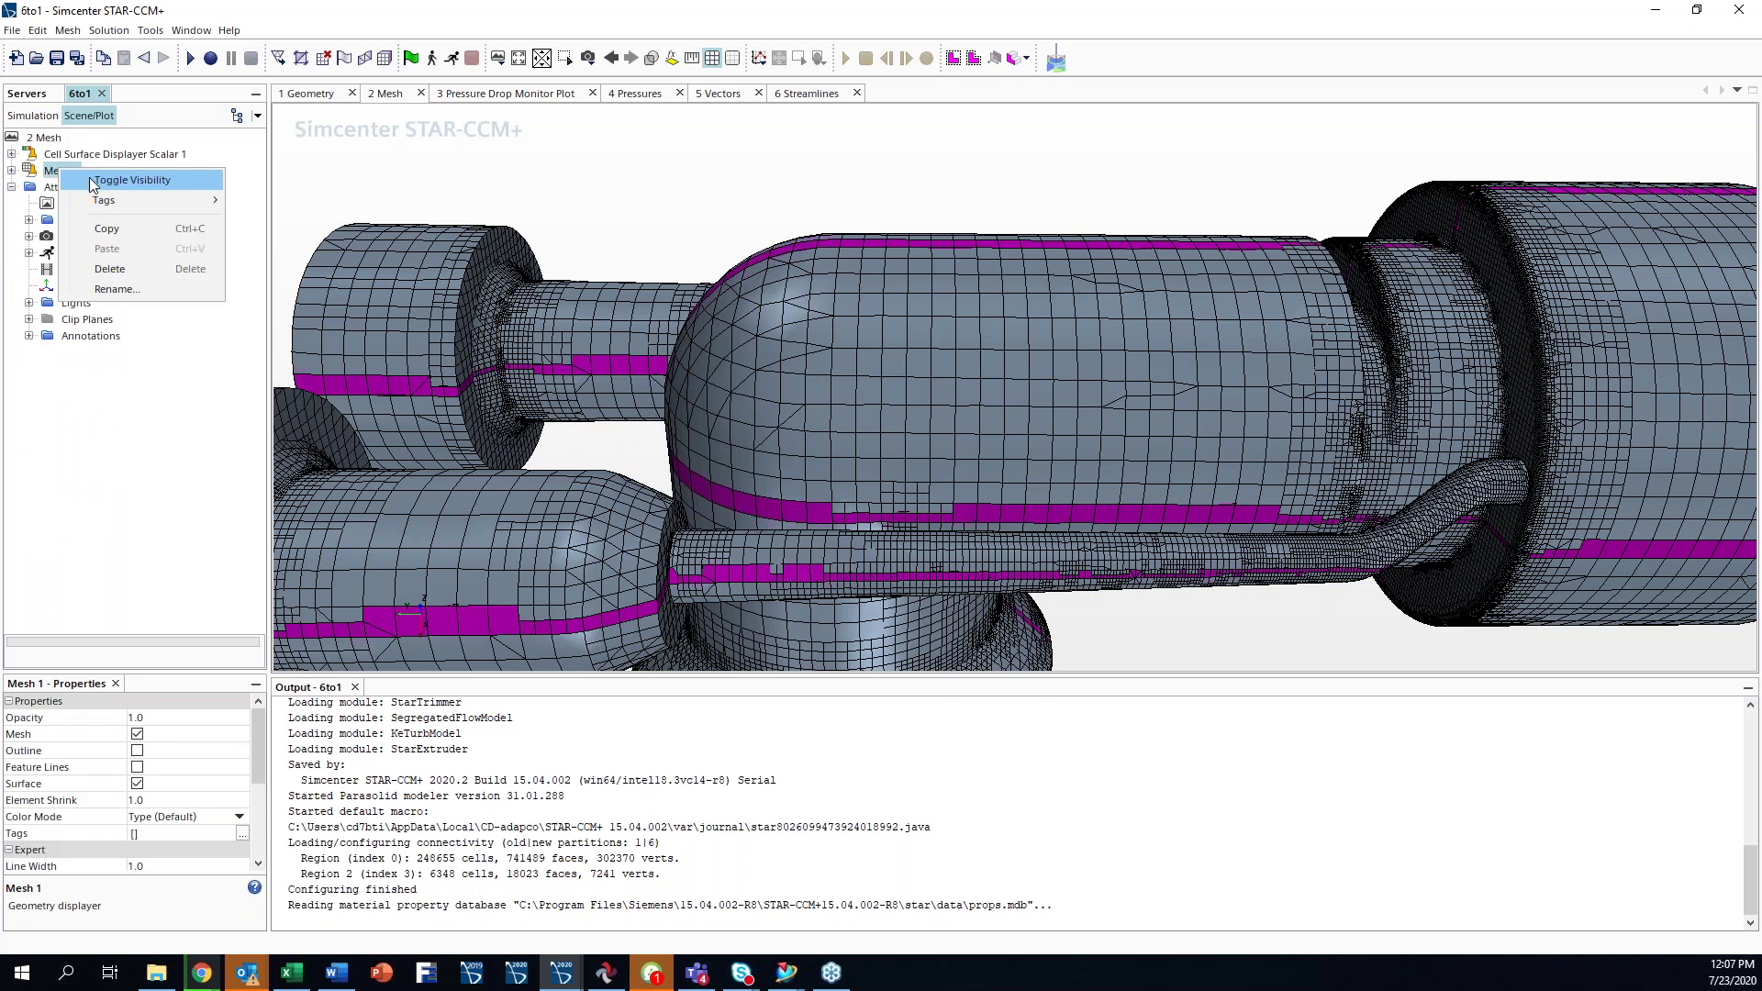
pyautogui.click(92, 179)
pyautogui.scroll(4, 889, 367)
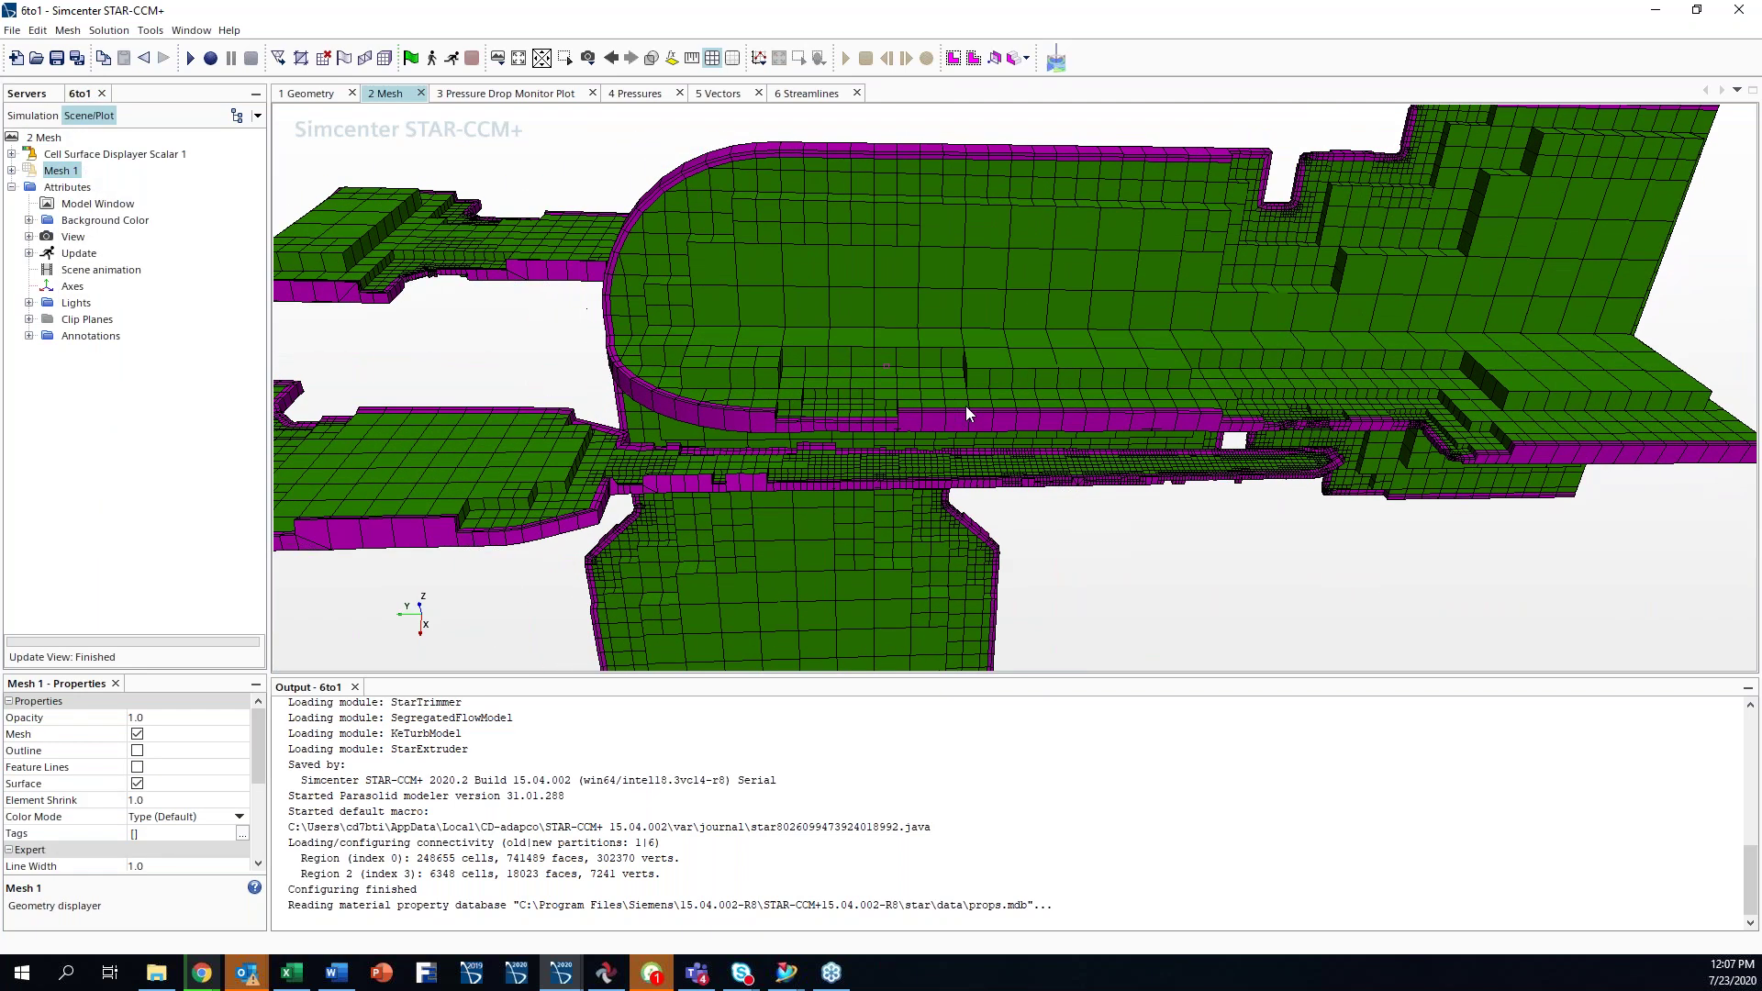
pyautogui.scroll(5, 951, 407)
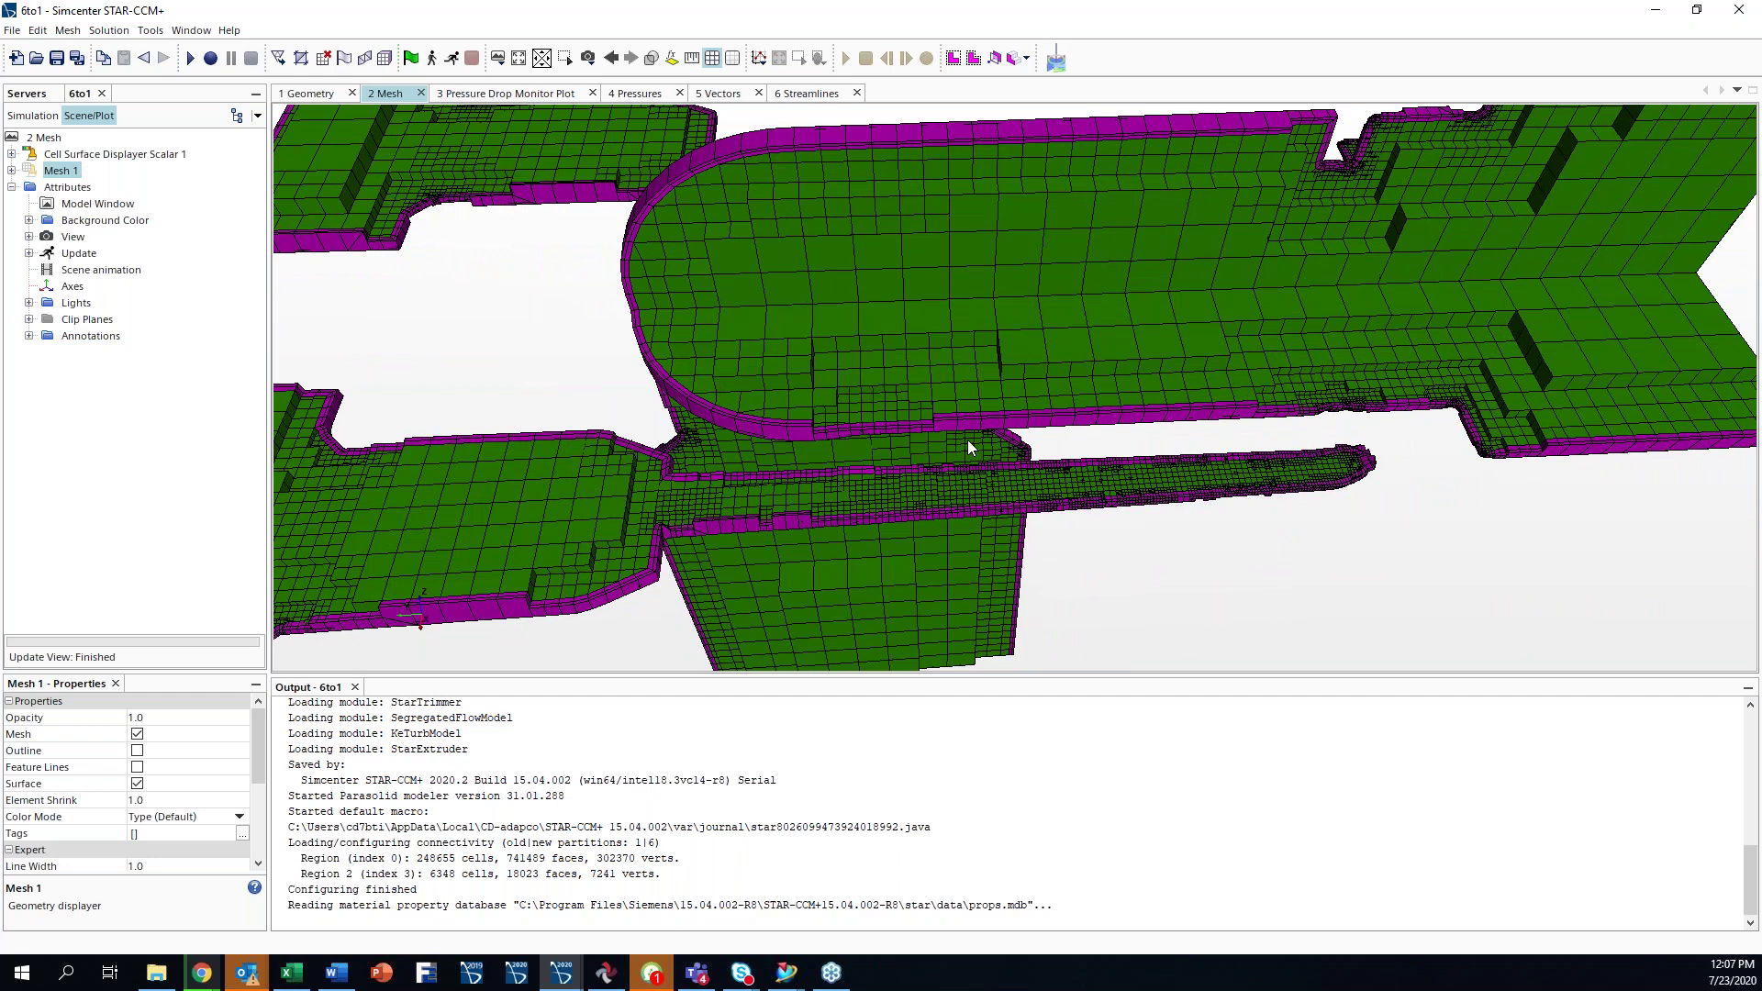
pyautogui.scroll(2, 963, 418)
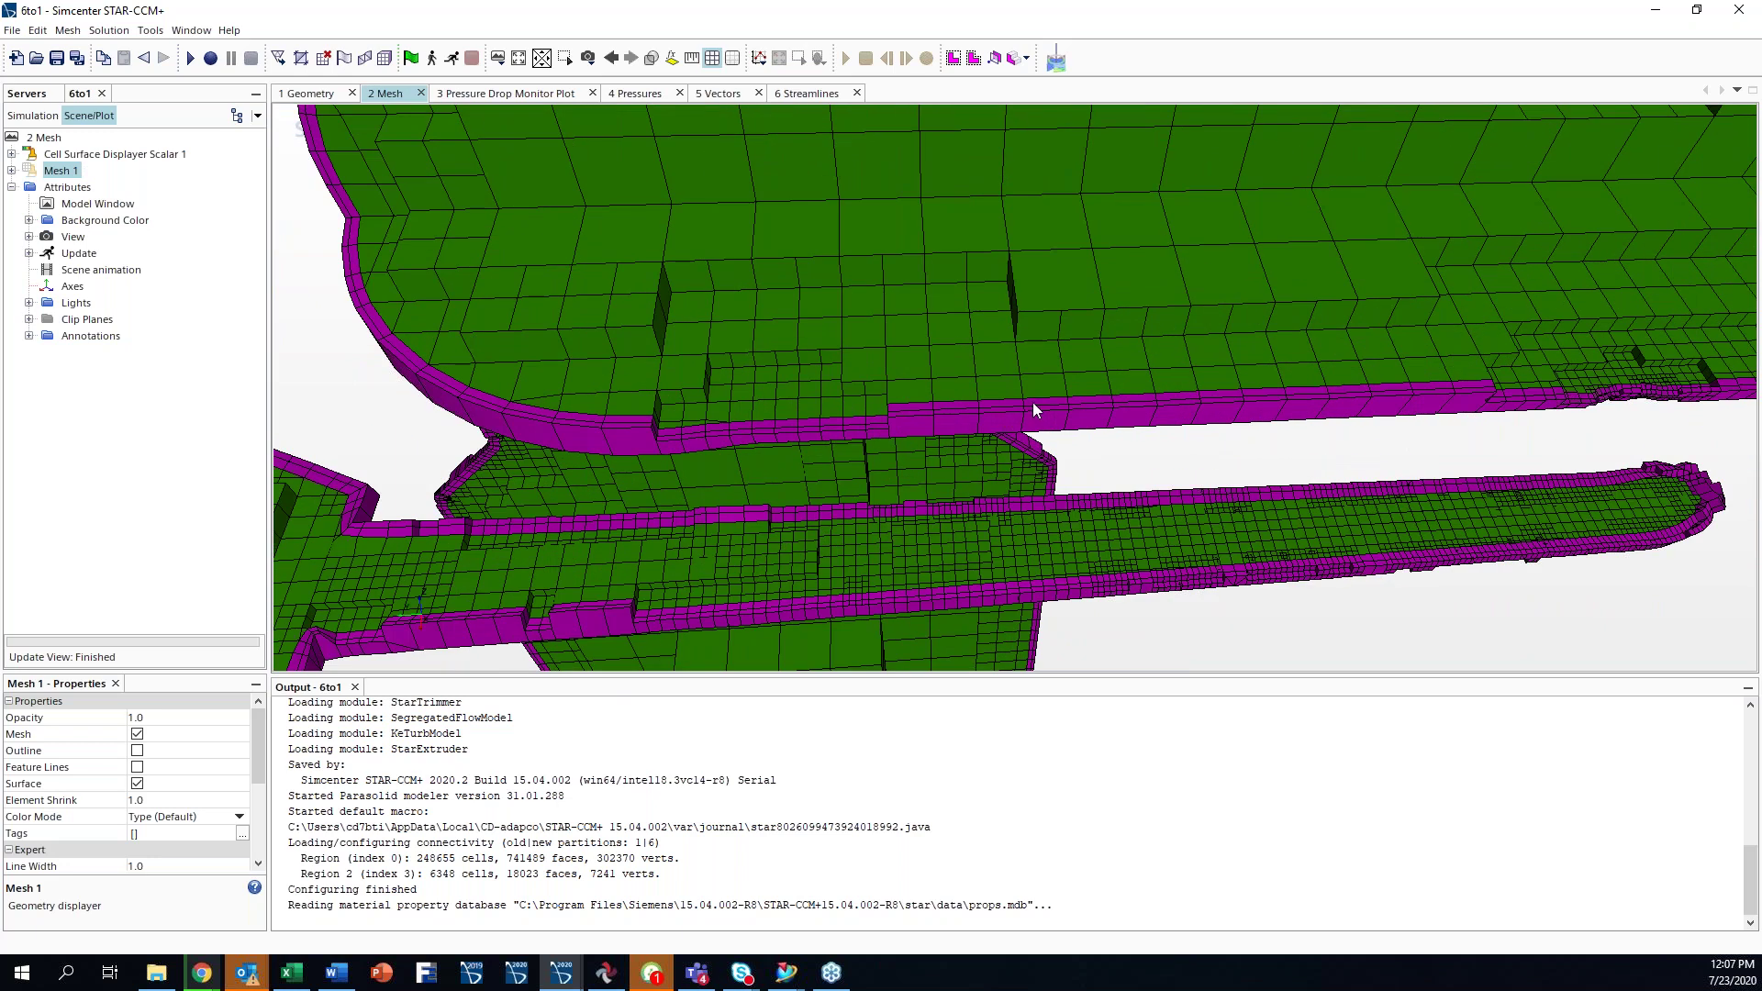
pyautogui.scroll(3, 1020, 300)
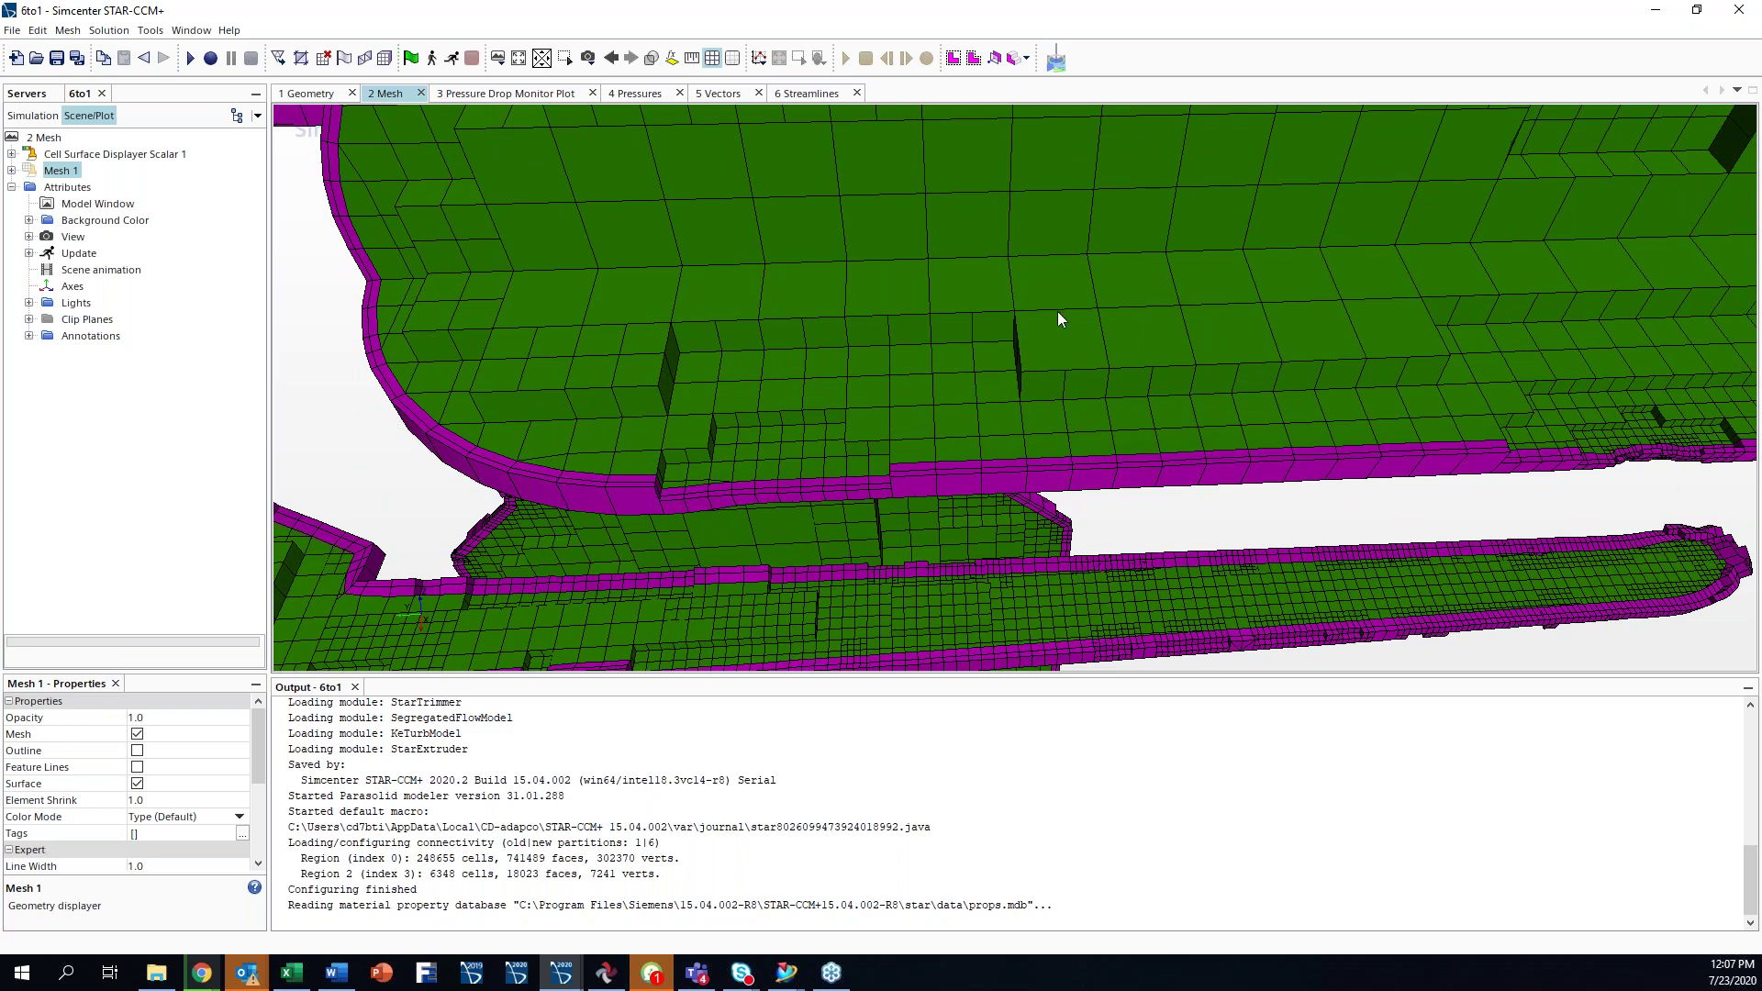
pyautogui.moveTo(1057, 311); pyautogui.dragTo(1033, 438)
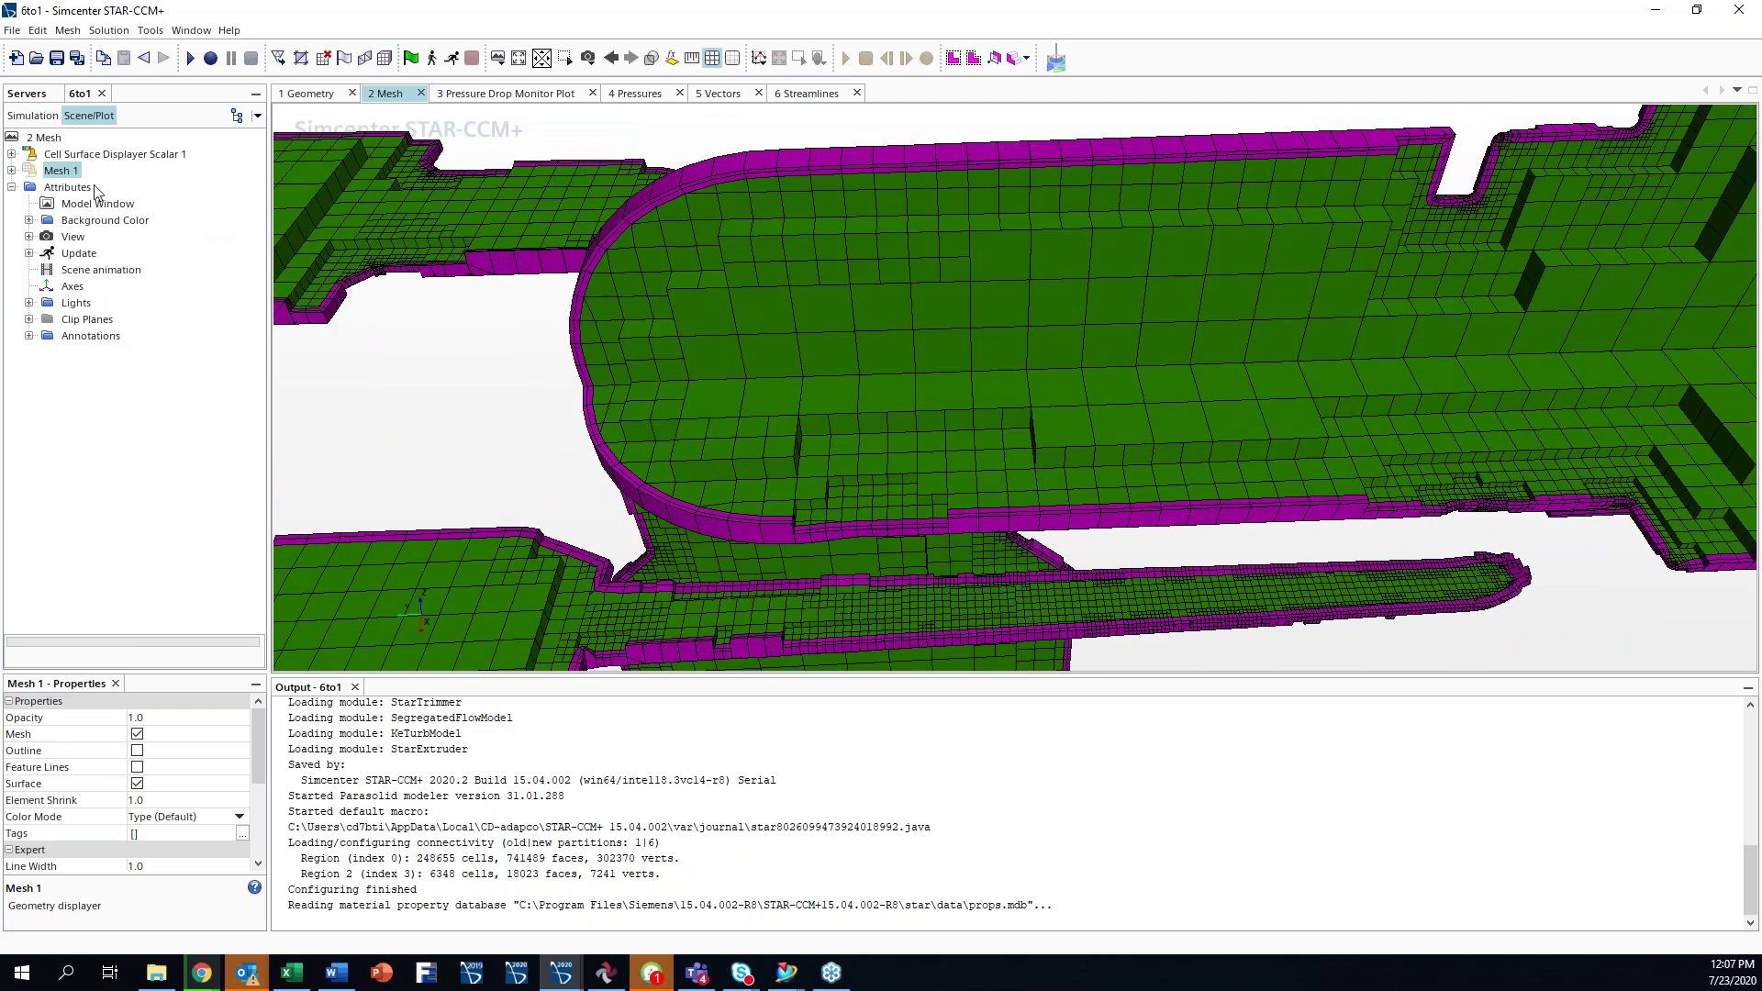
# - Show the Mesh 1 displayer again in the mesh scene
pyautogui.rightClick(63, 178)
pyautogui.click(69, 183)
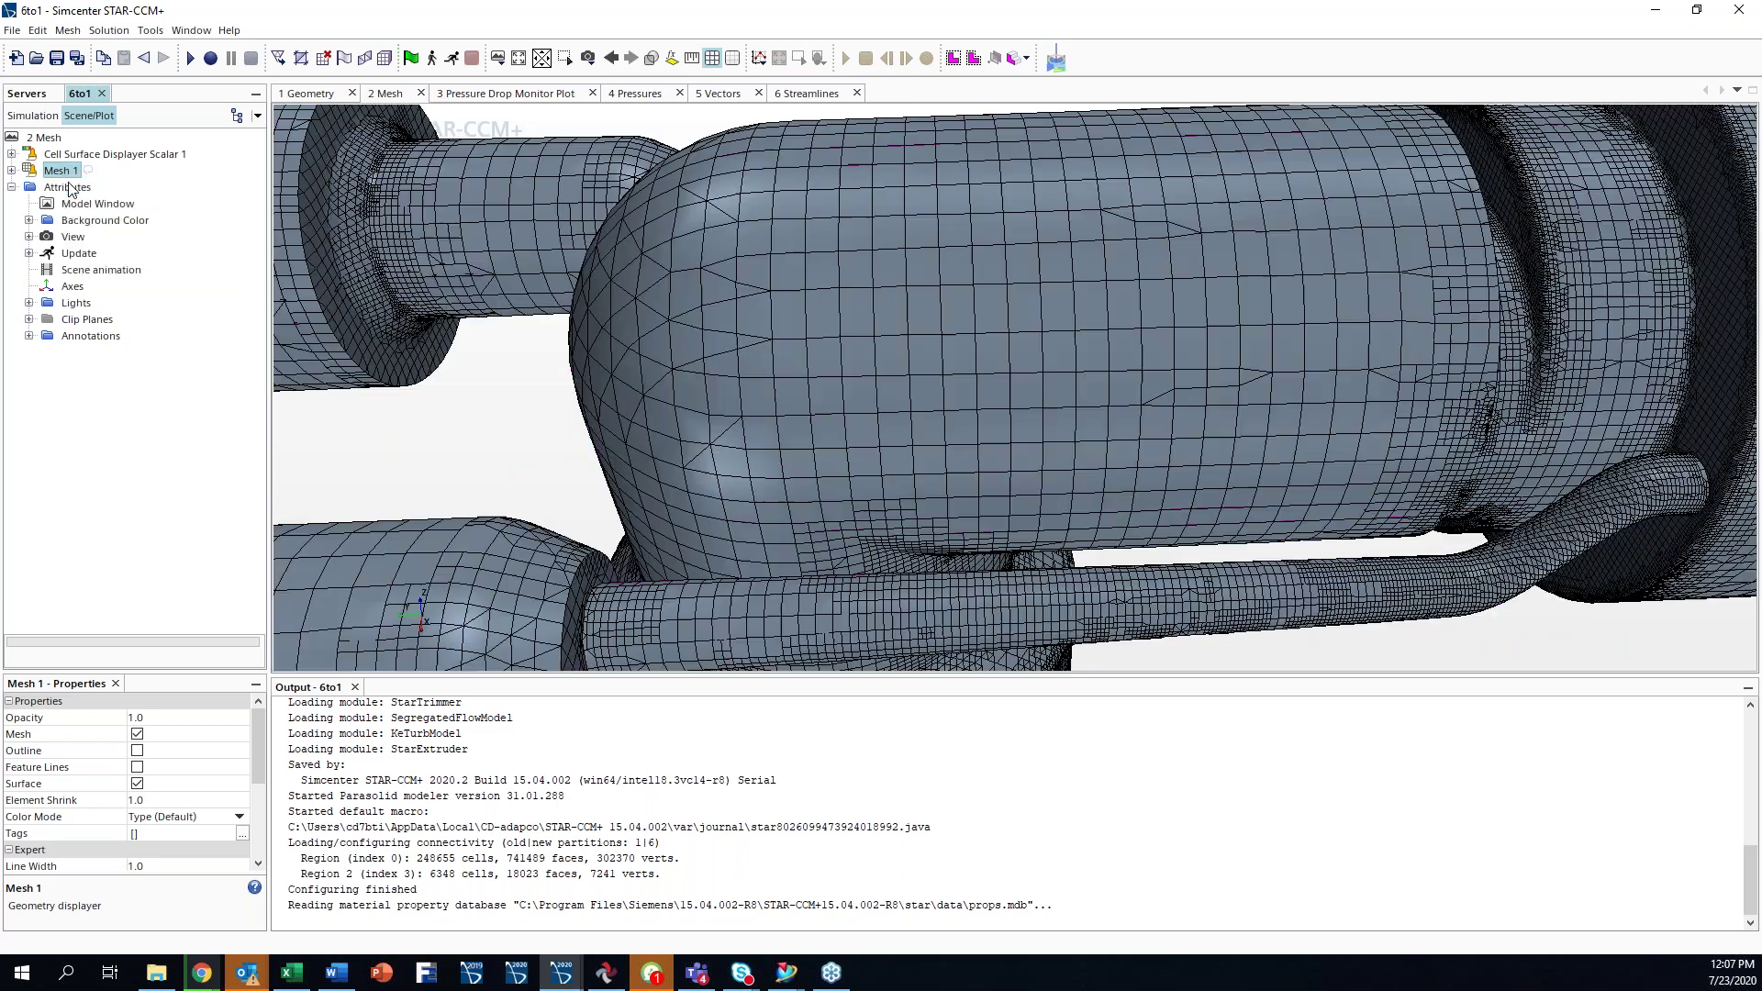
pyautogui.hotkey('alt', 'Tab')
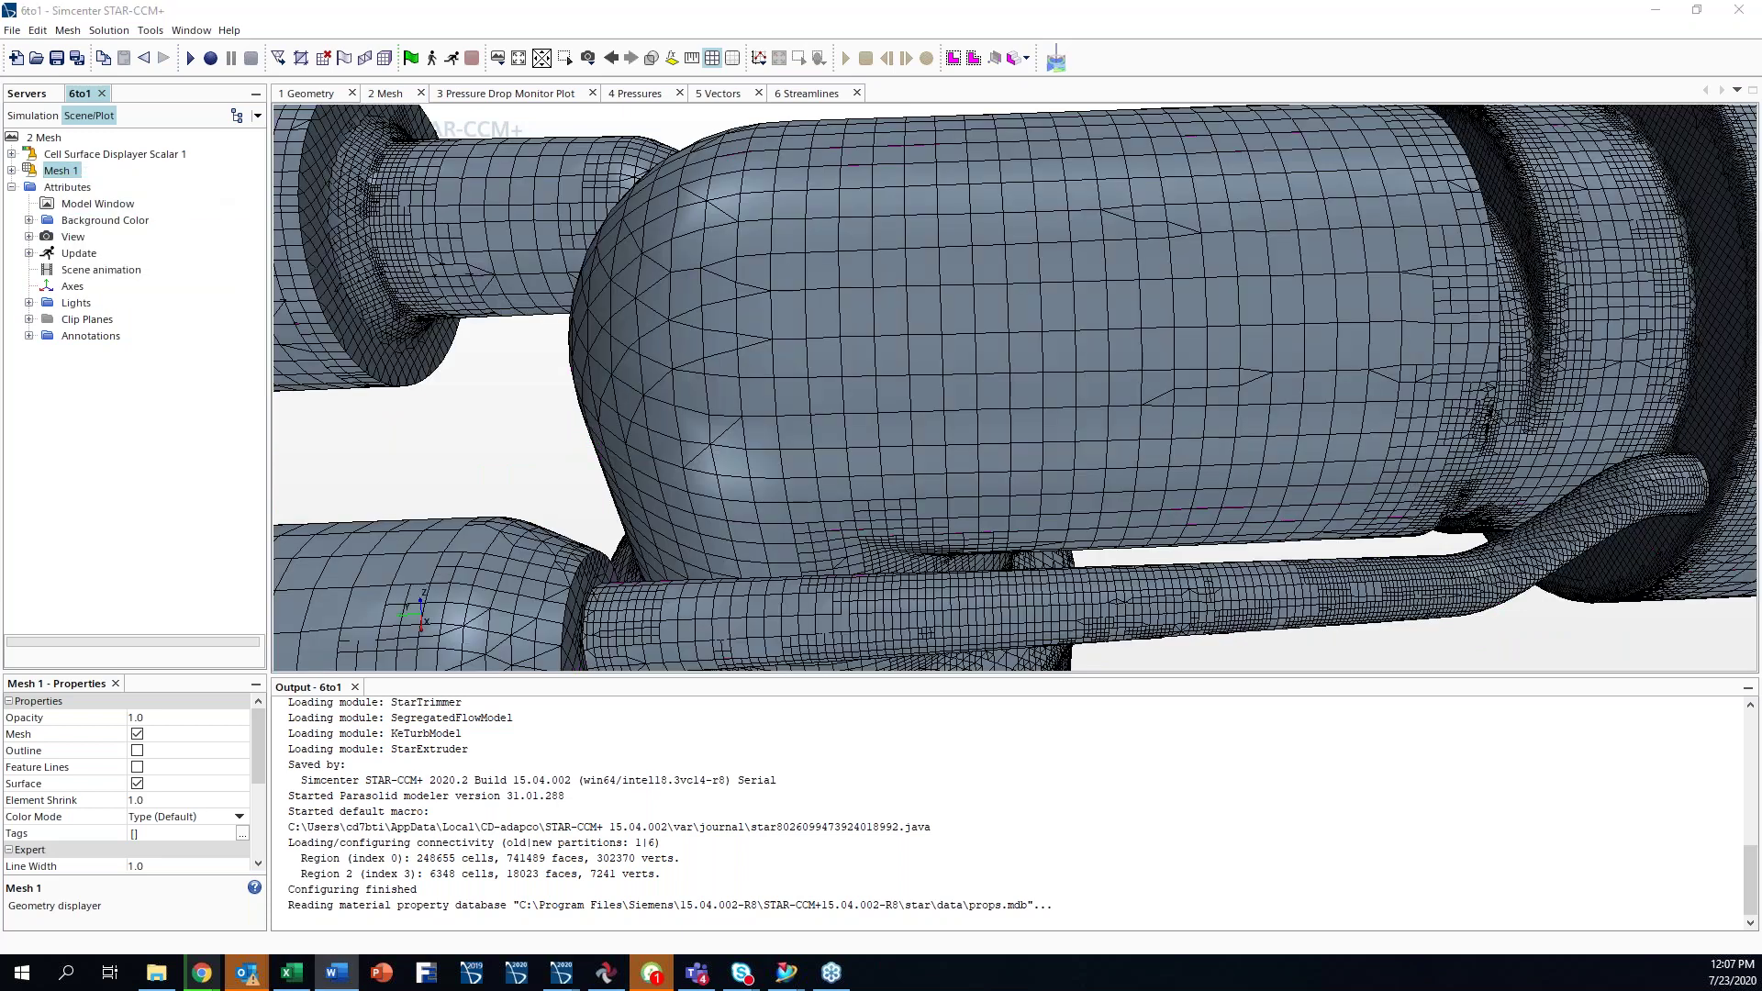
# - Open the 3 Pressure Drop Monitor Plot and read the pressure drop along the flat part of the curve
pyautogui.click(460, 95)
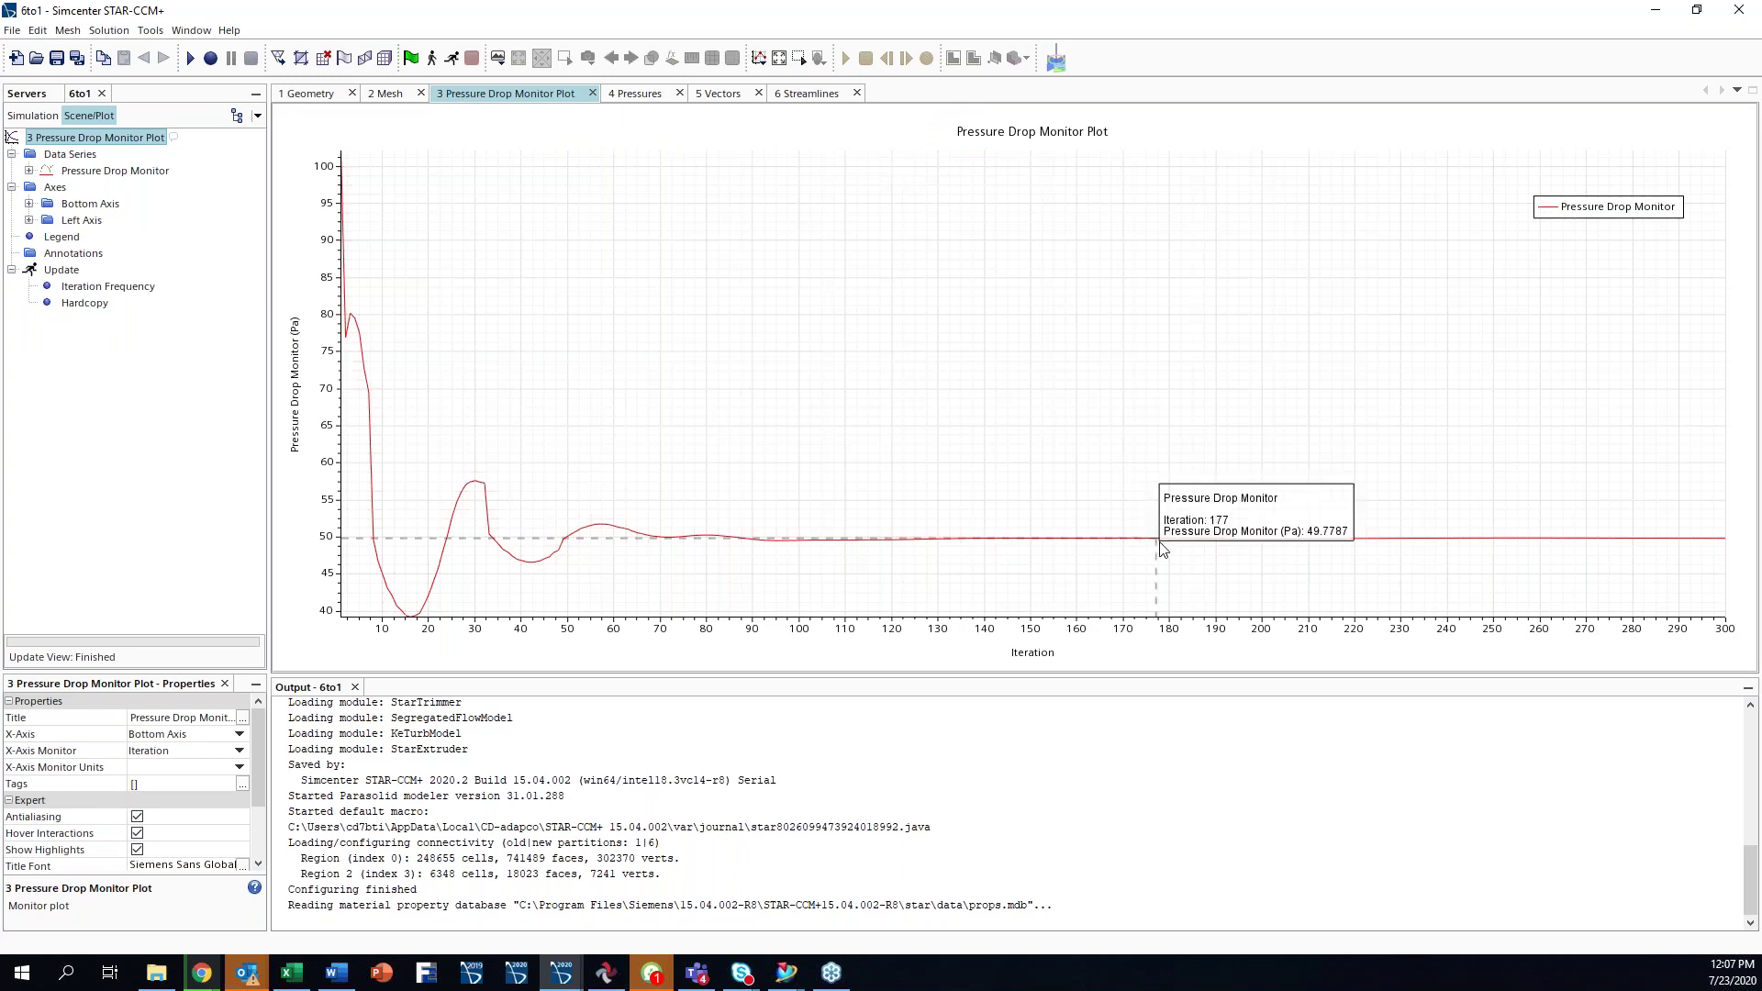
pyautogui.moveTo(1218, 544)
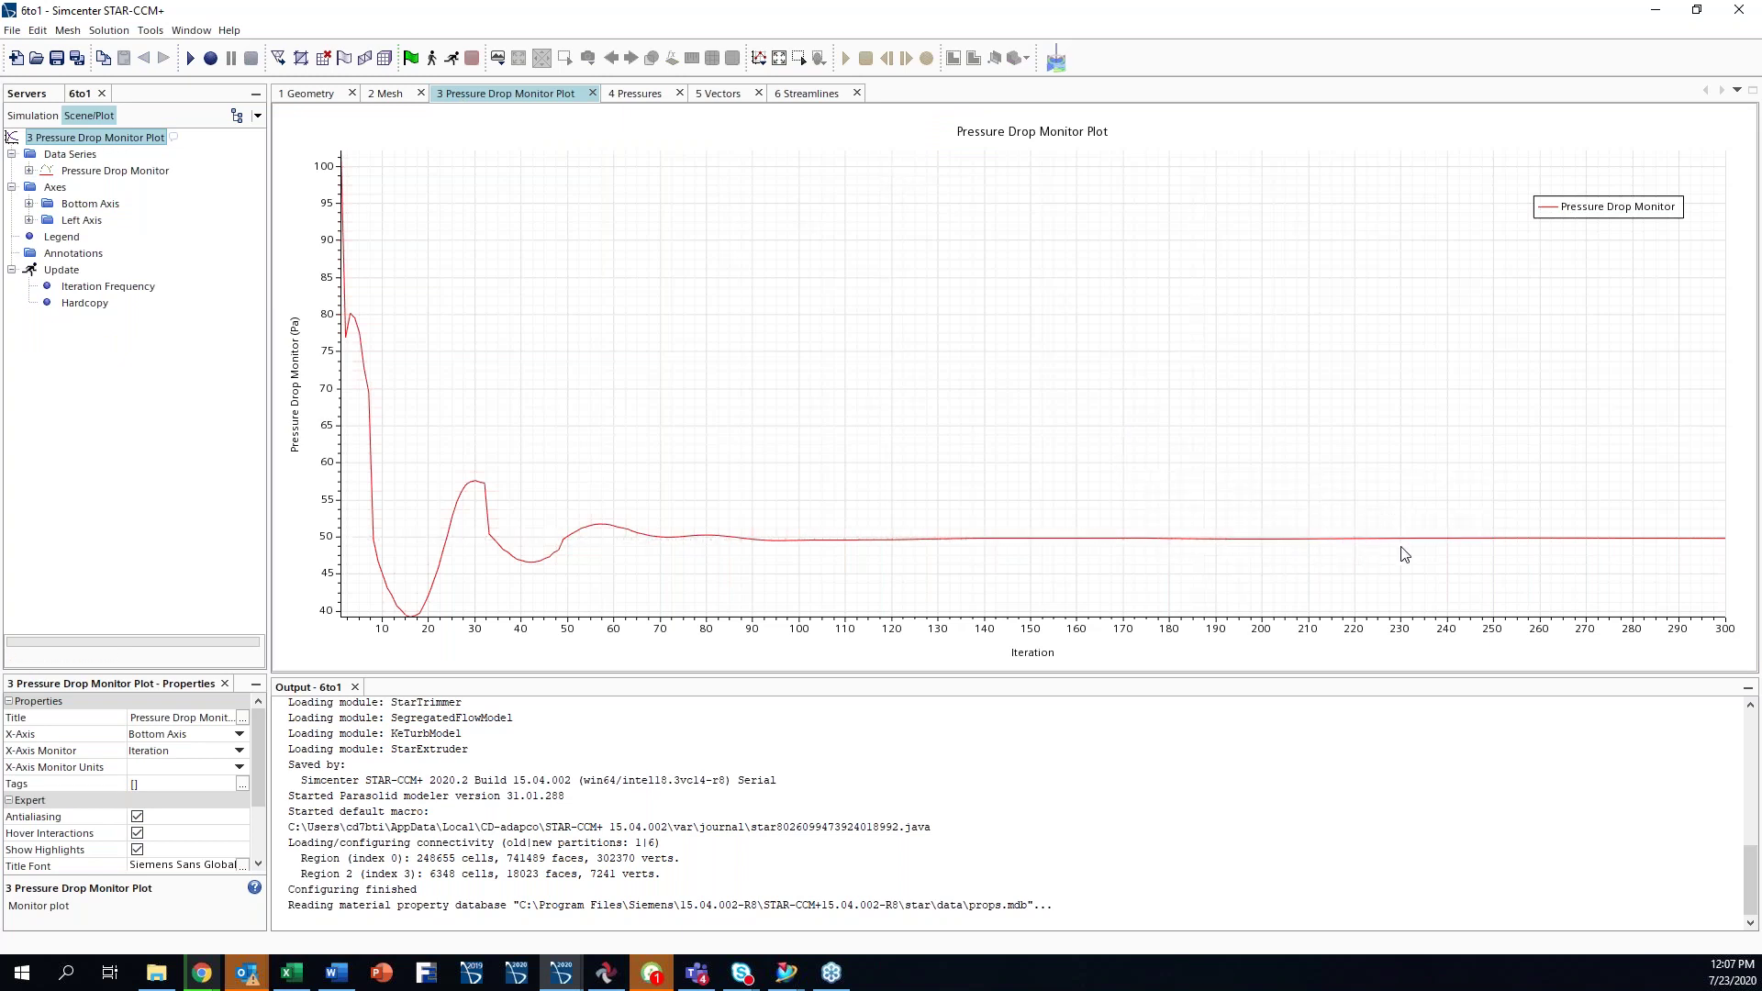
pyautogui.moveTo(1406, 542)
# - Open the 4 Pressures scene and examine the surface pressure contours from several directions
pyautogui.click(647, 99)
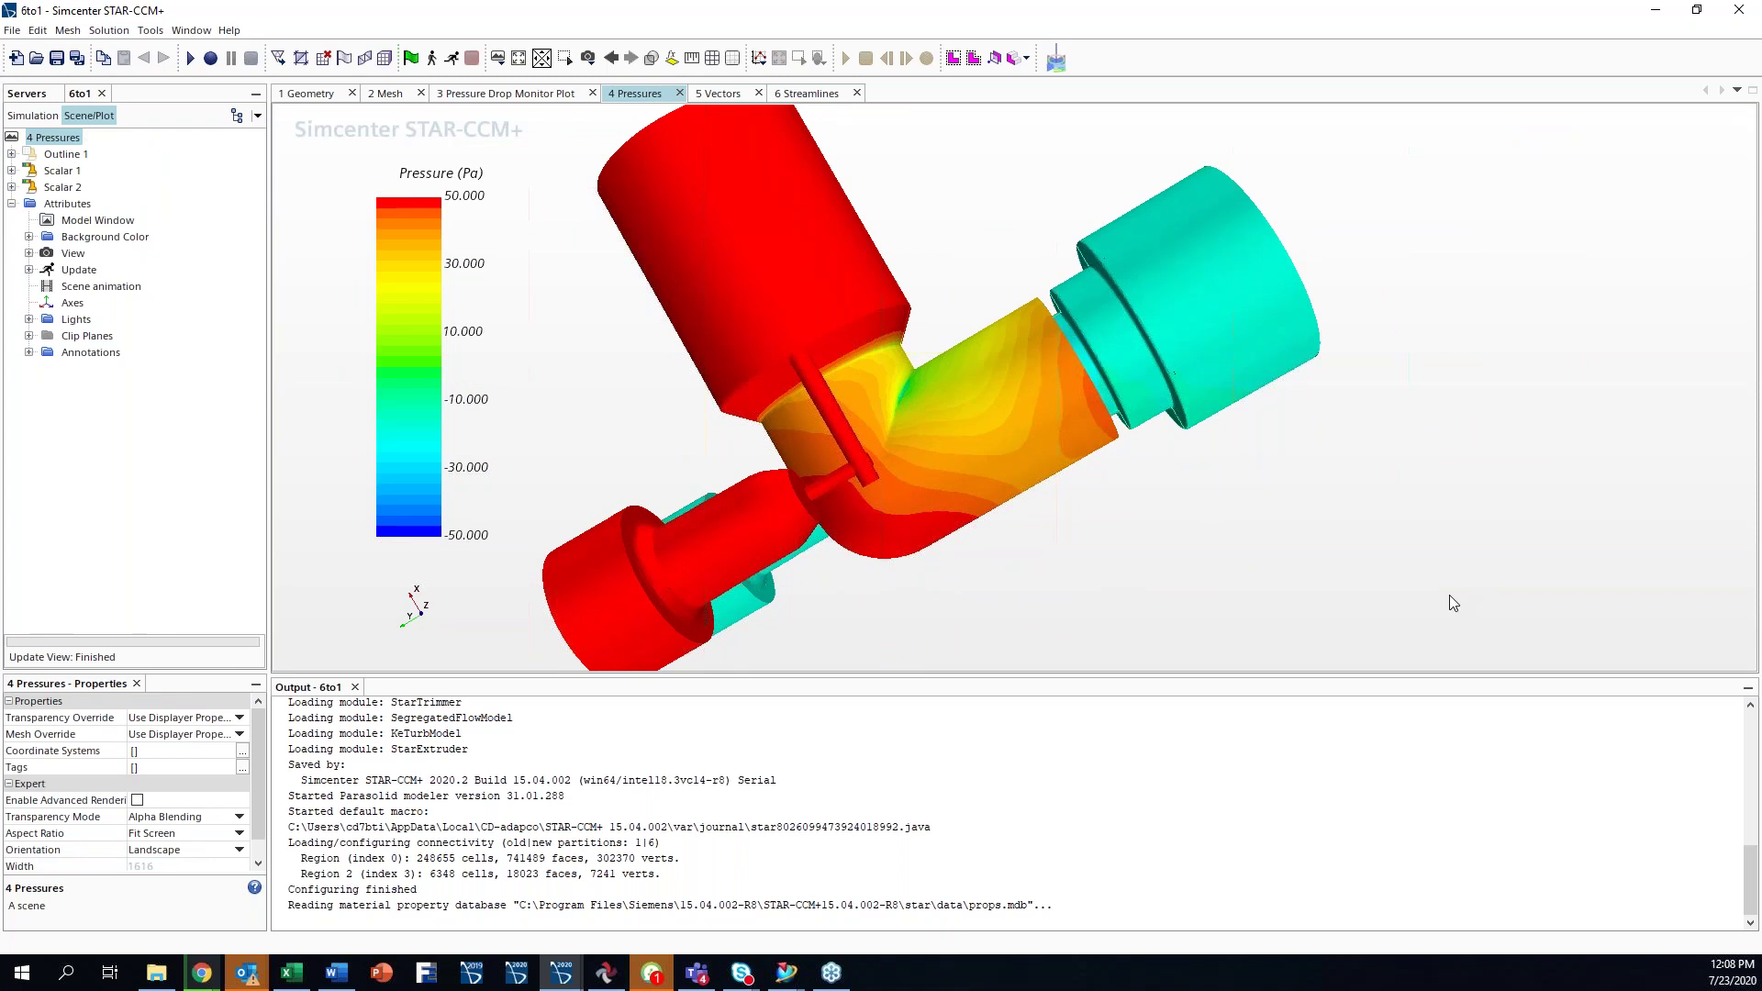
pyautogui.moveTo(1310, 456); pyautogui.dragTo(1043, 363)
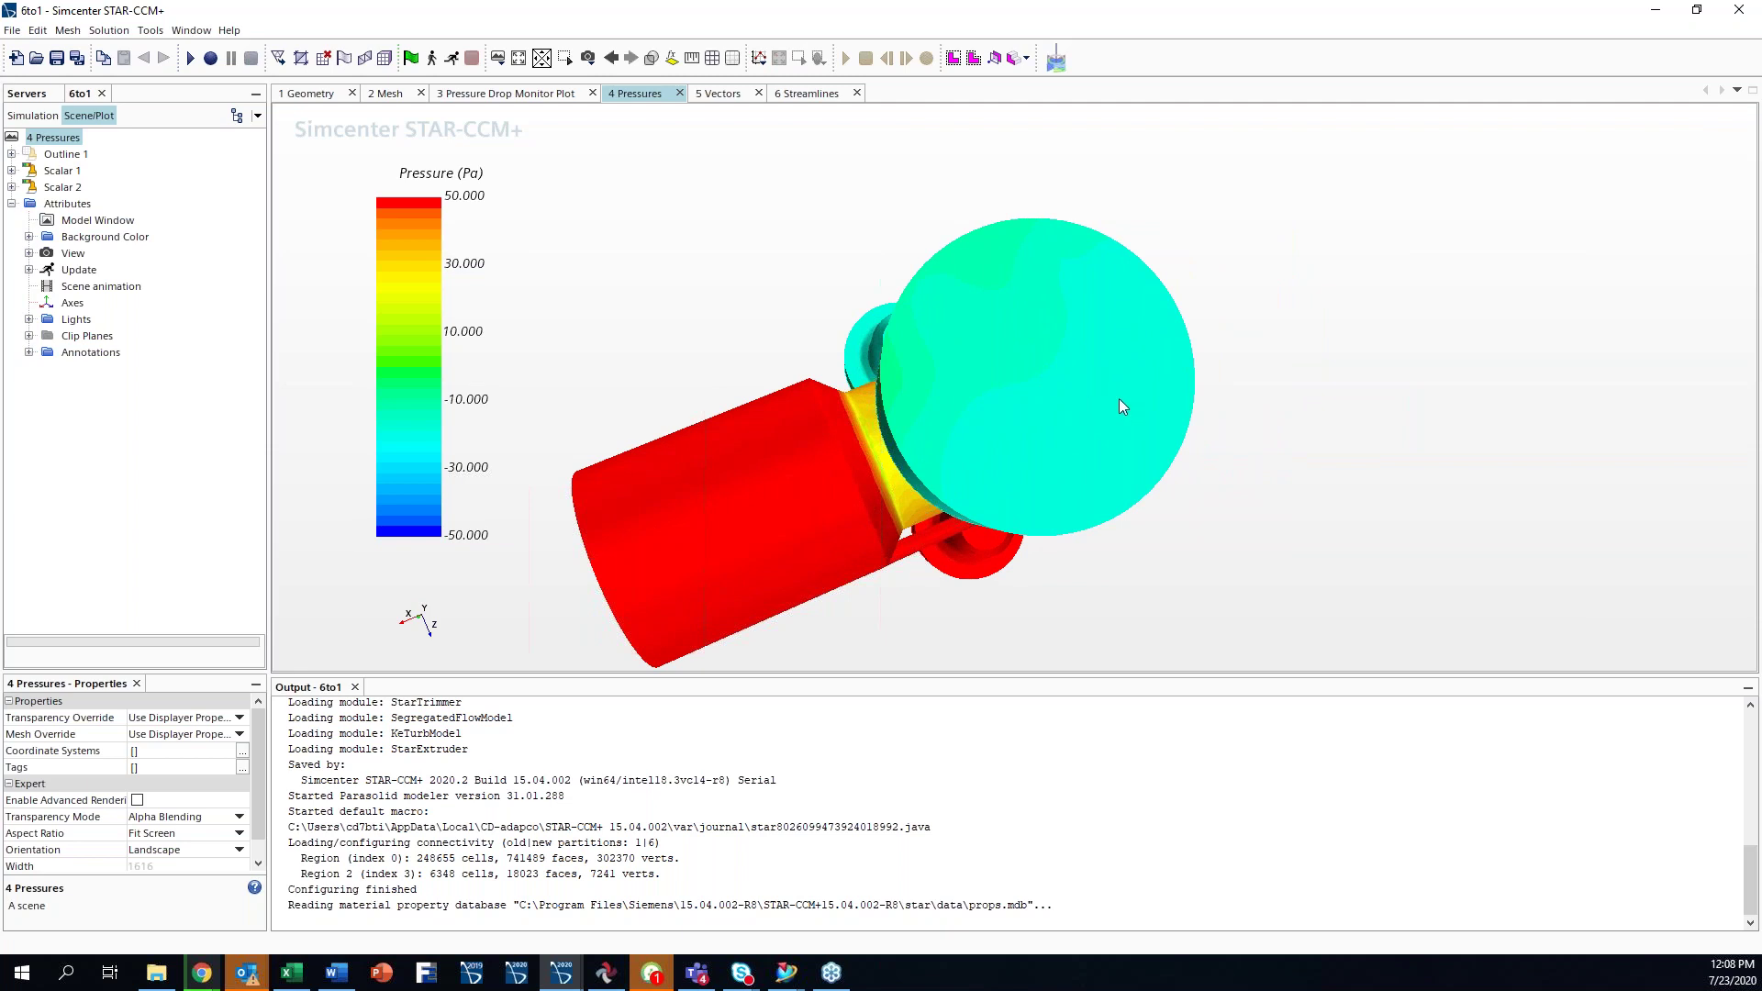
pyautogui.moveTo(1095, 415); pyautogui.dragTo(967, 314)
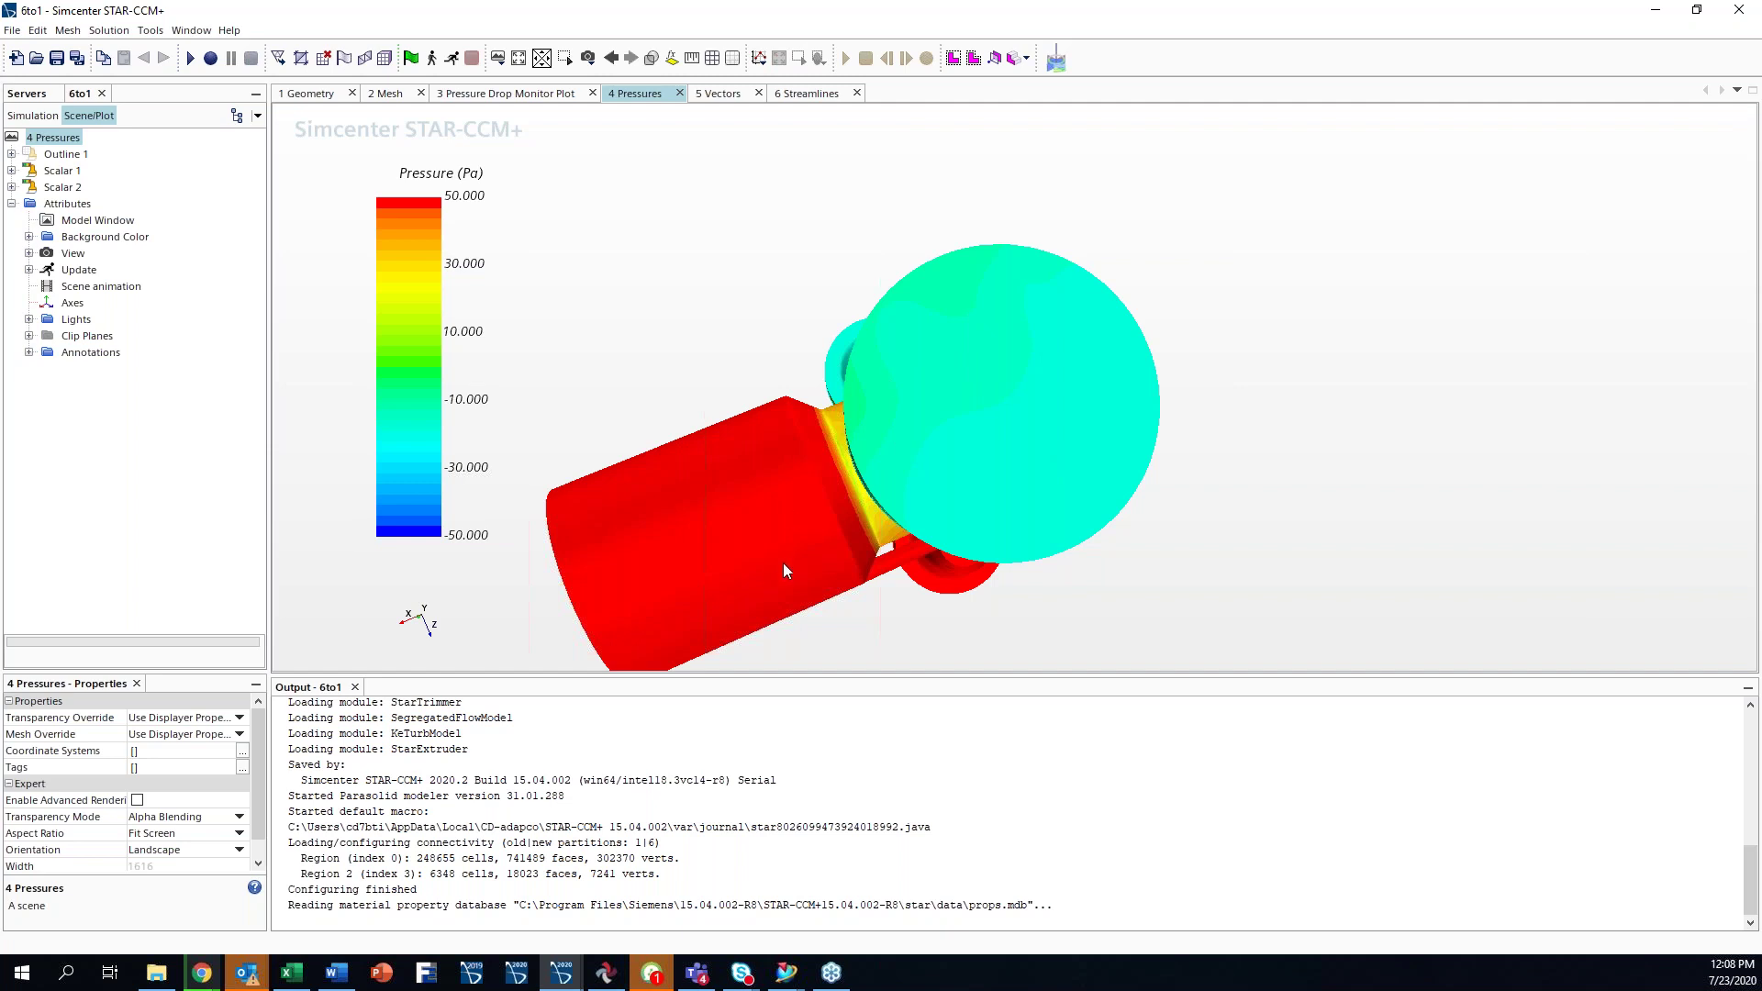
pyautogui.moveTo(793, 543); pyautogui.dragTo(1008, 422)
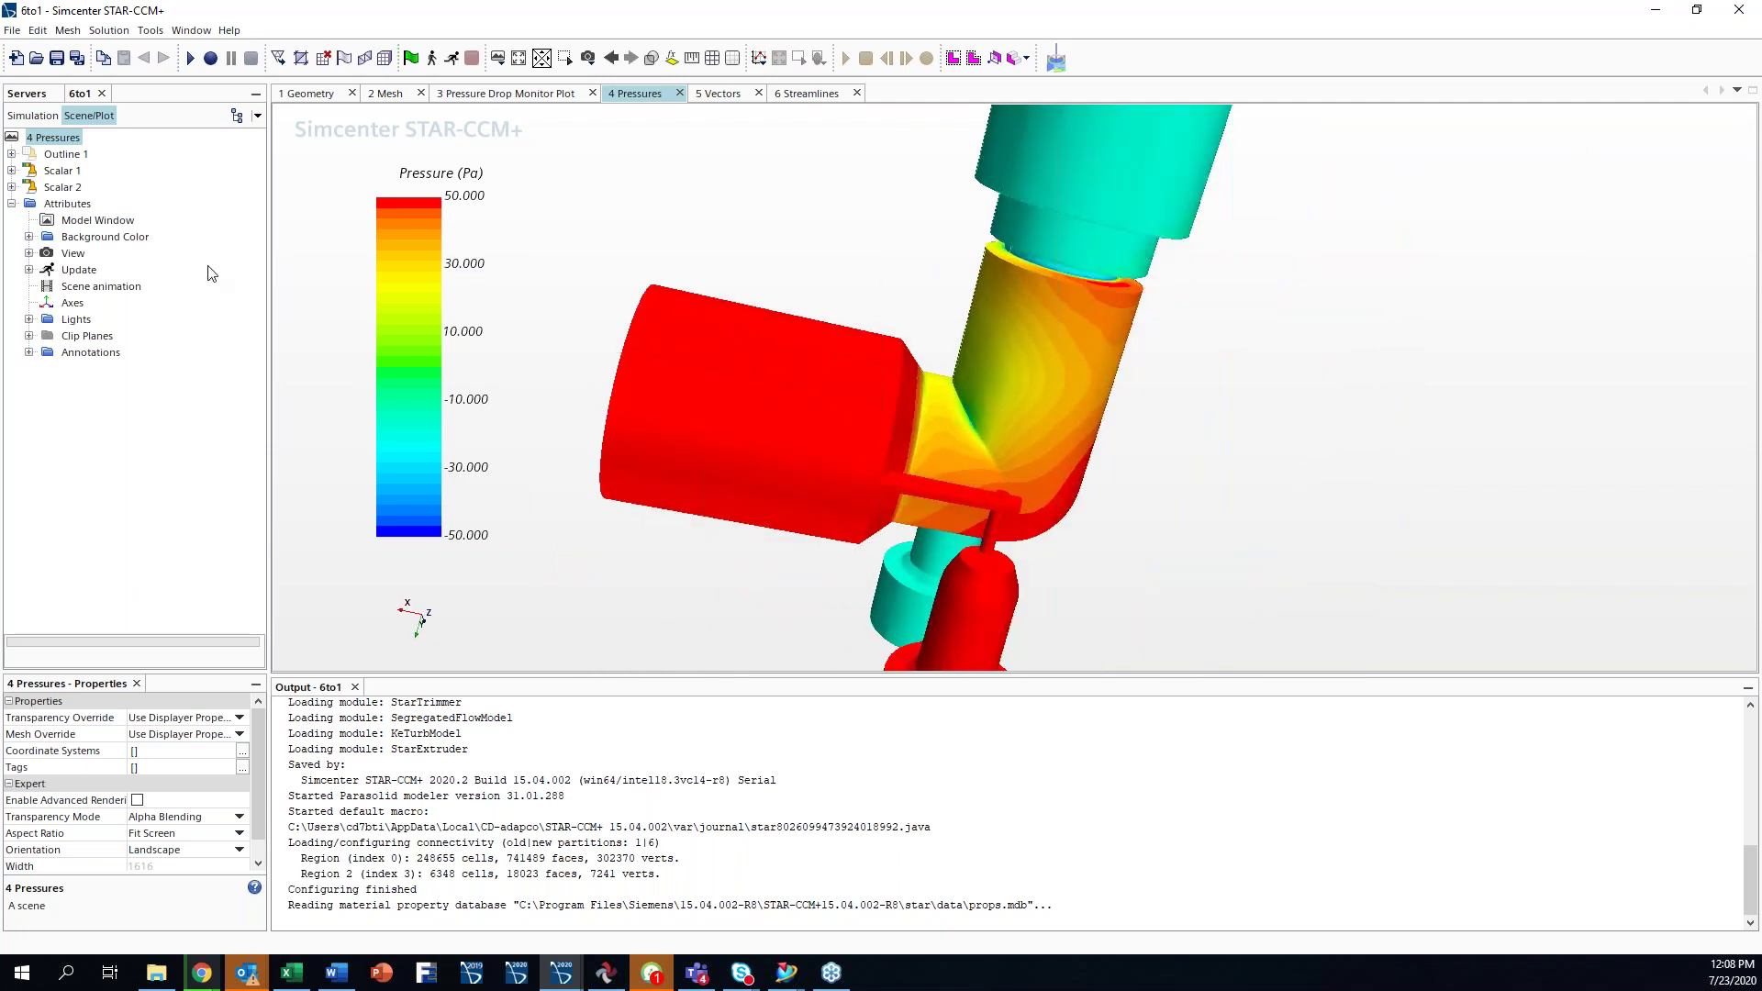
# - Hide the Scalar 1 displayer in the pressure scene to expose the pressure contours on the section plane
pyautogui.rightClick(62, 171)
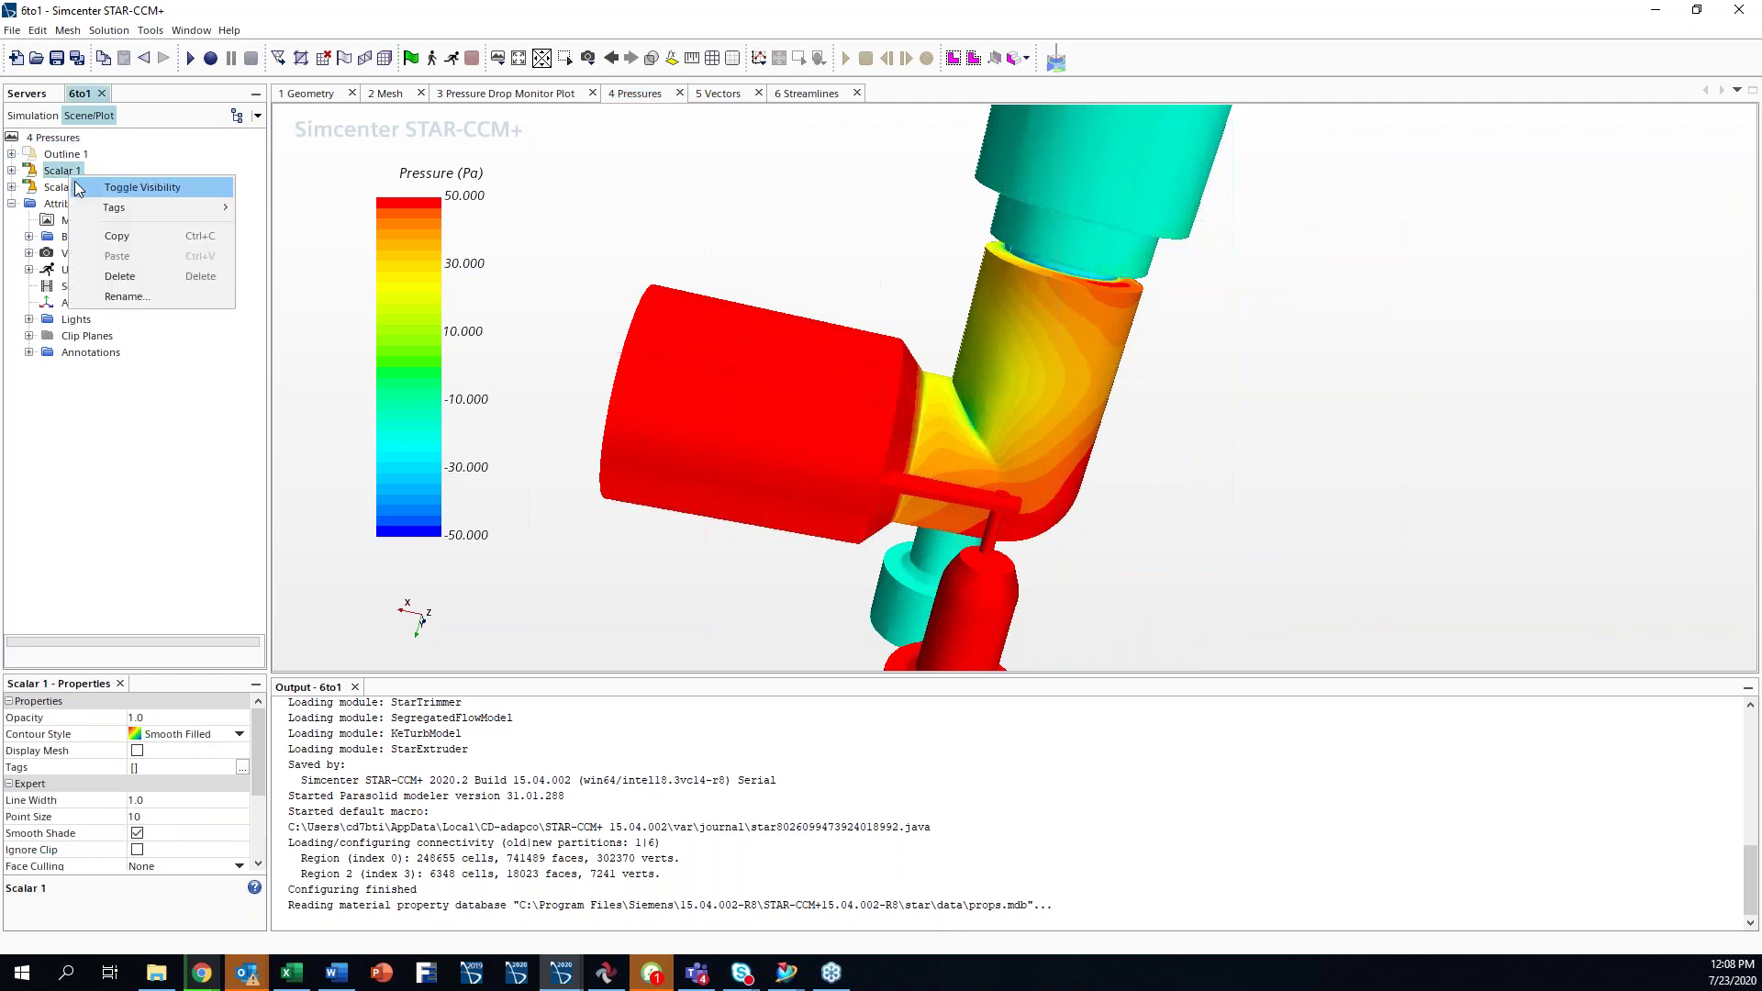
pyautogui.click(119, 186)
pyautogui.moveTo(940, 455); pyautogui.dragTo(892, 437, button='middle')
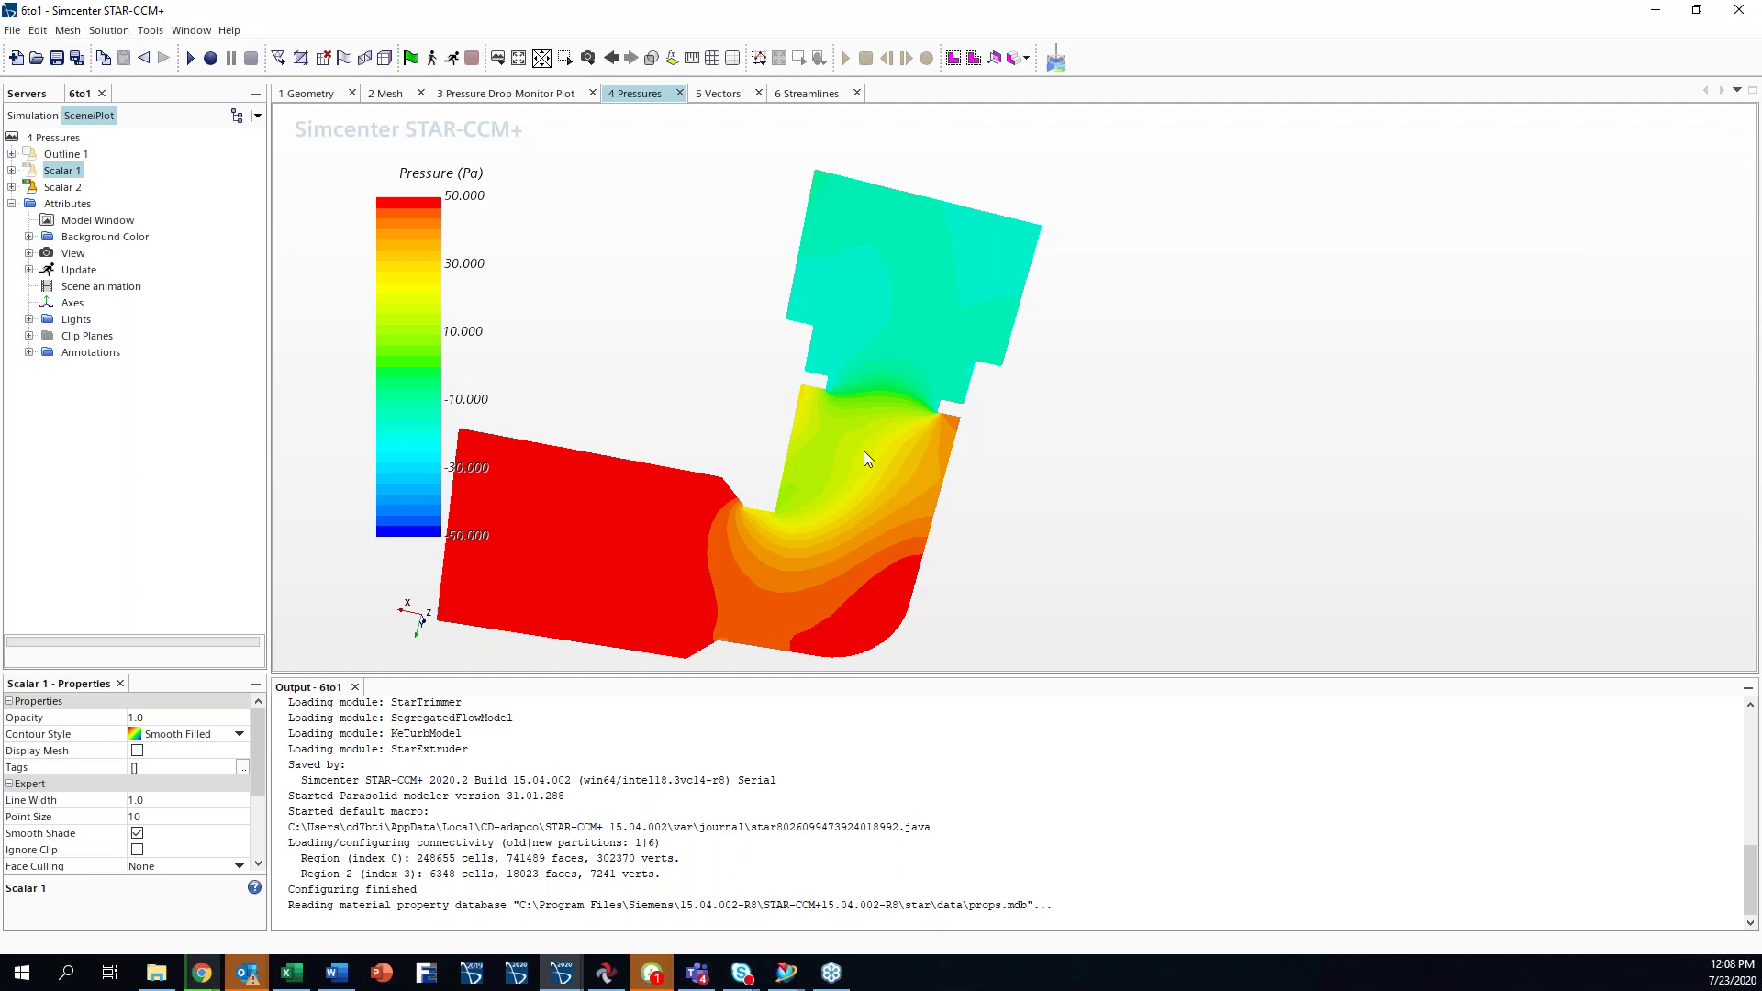
# - Open the 5 Vectors scene and examine the velocity vectors through the narrow passage and outlet
pyautogui.click(721, 94)
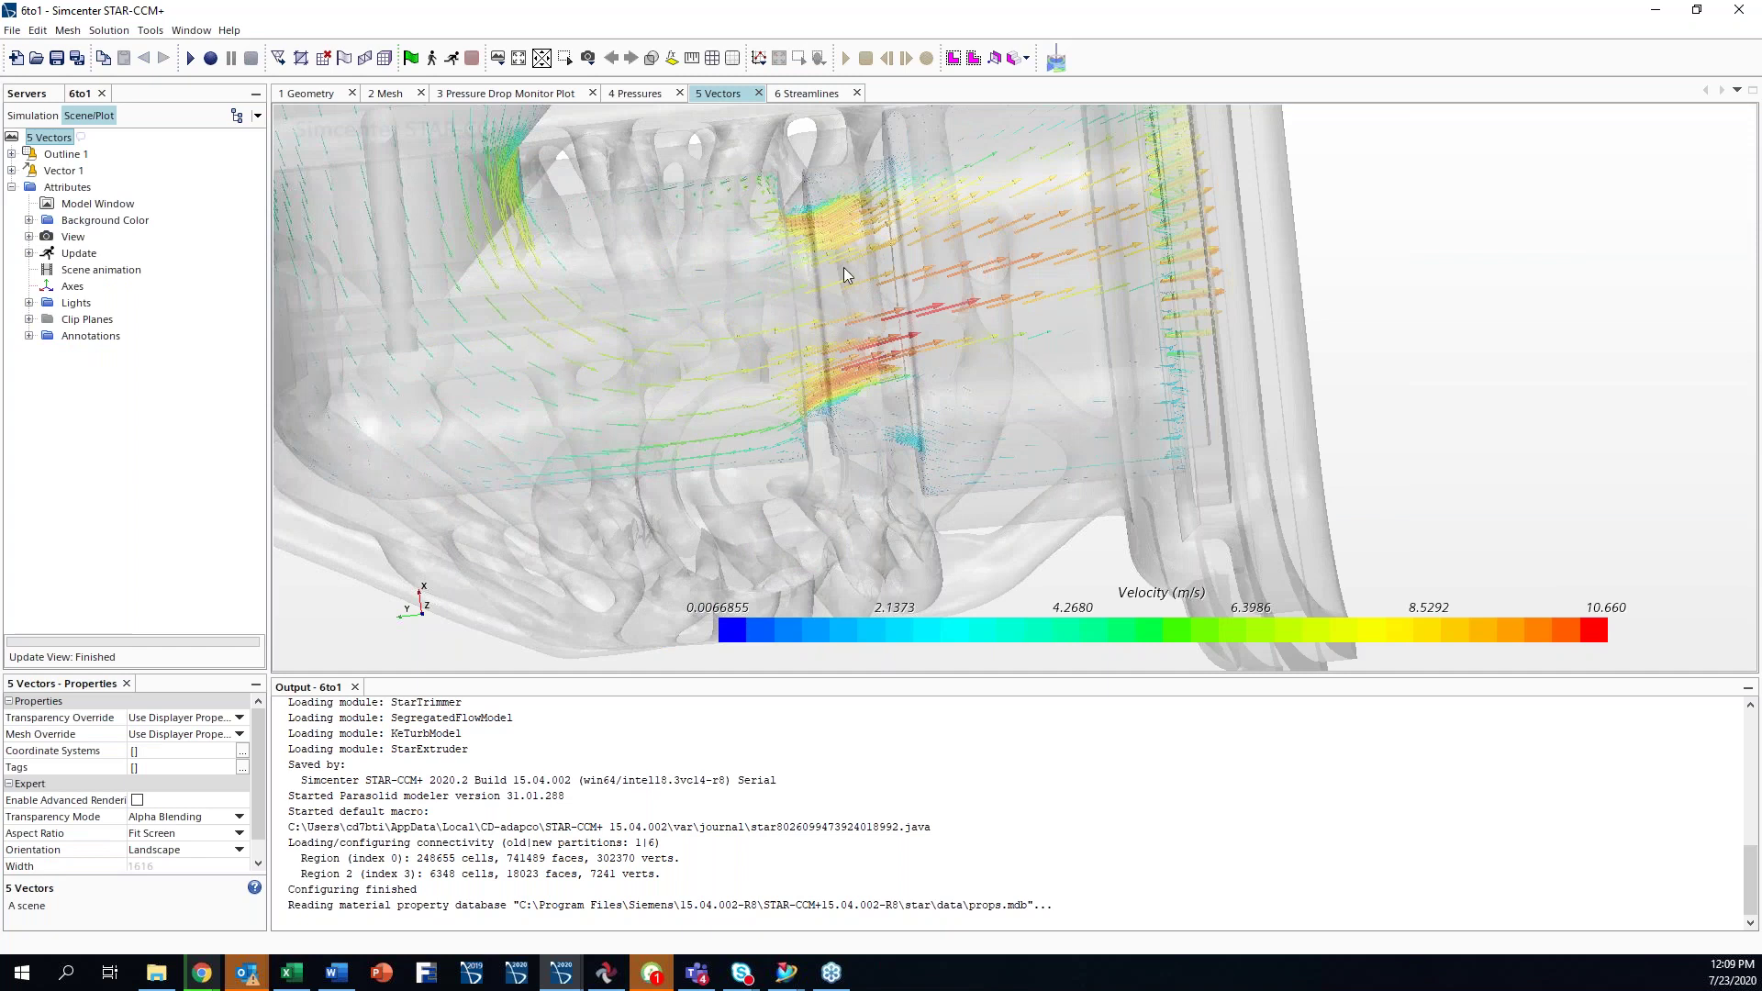
pyautogui.moveTo(858, 303)
pyautogui.mouseDown()
pyautogui.moveTo(822, 344)
pyautogui.moveTo(905, 312)
pyautogui.moveTo(888, 292)
pyautogui.mouseUp()
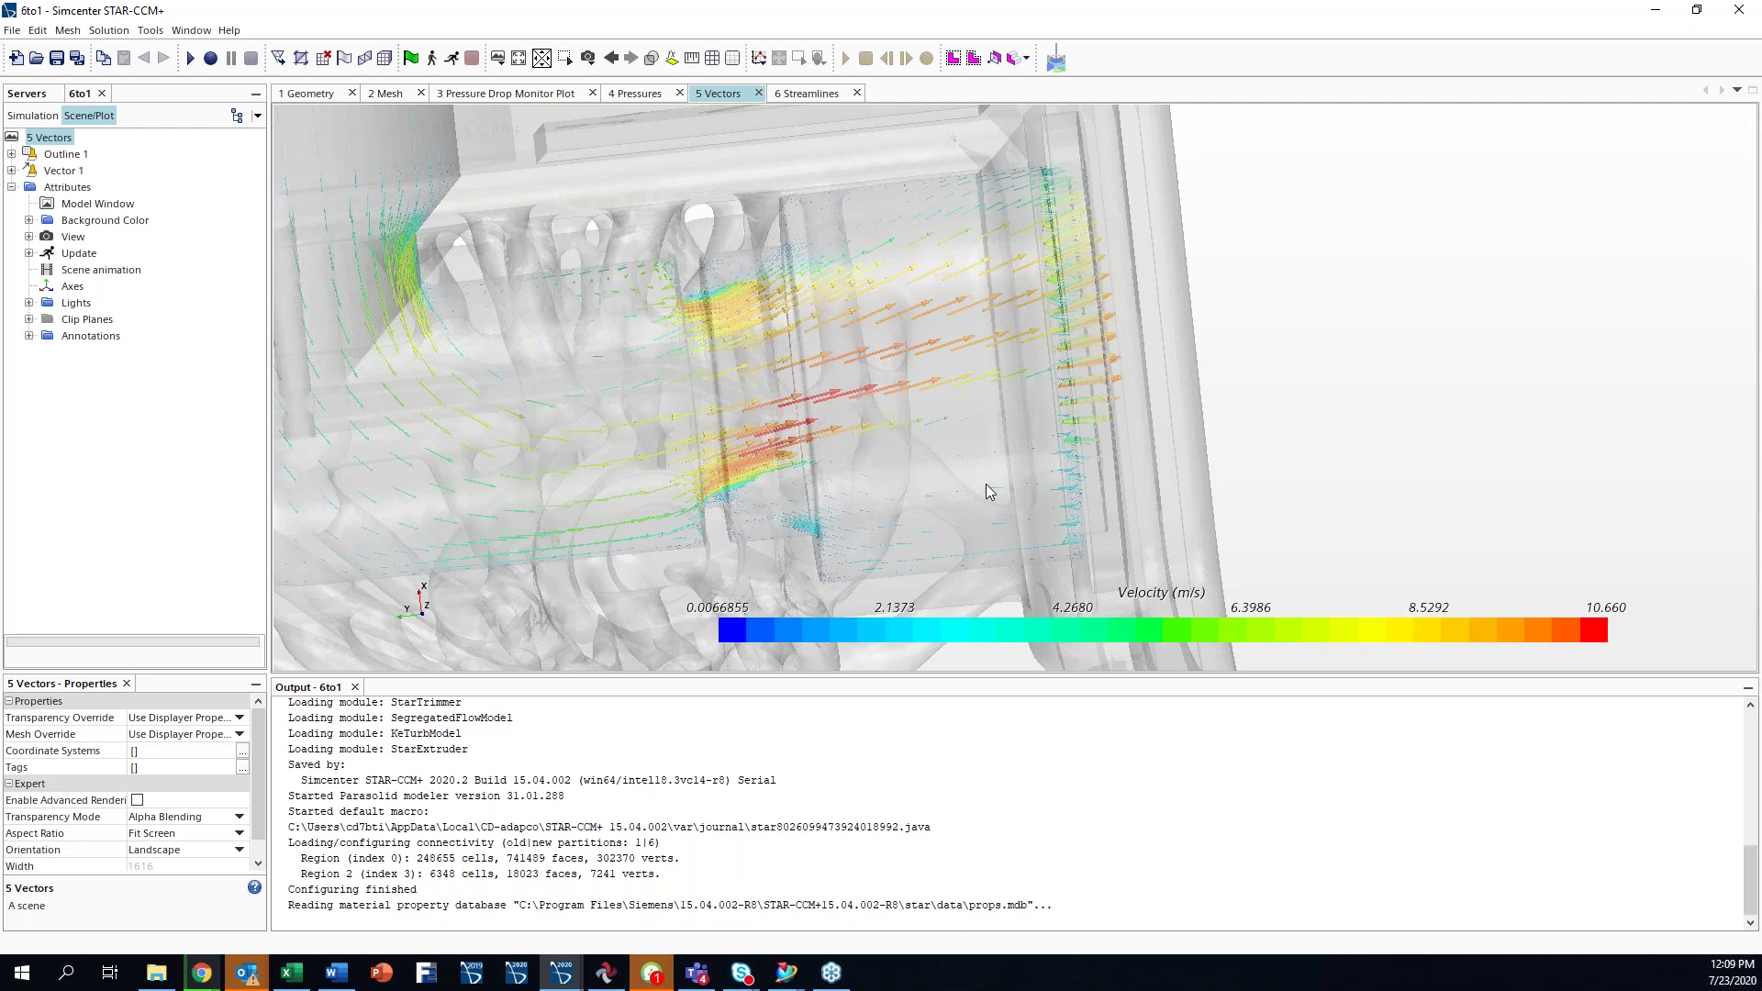
pyautogui.moveTo(1071, 406); pyautogui.dragTo(1006, 453, button='middle')
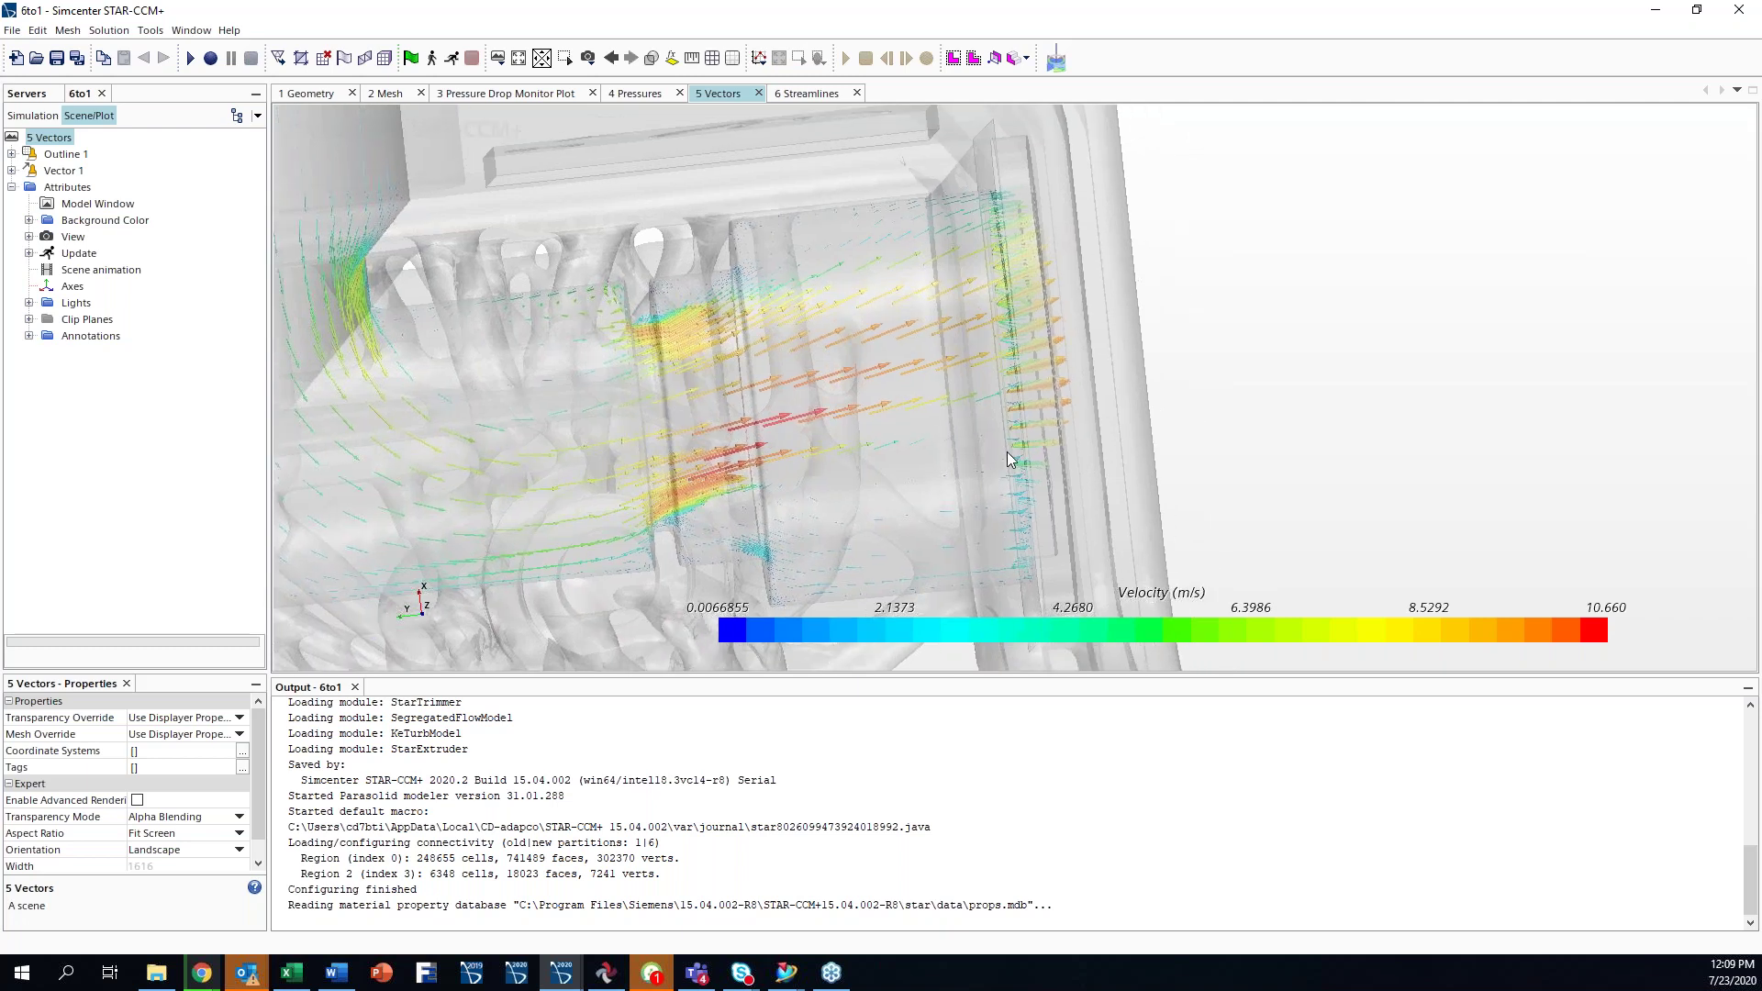
pyautogui.moveTo(815, 447); pyautogui.dragTo(783, 452, button='middle')
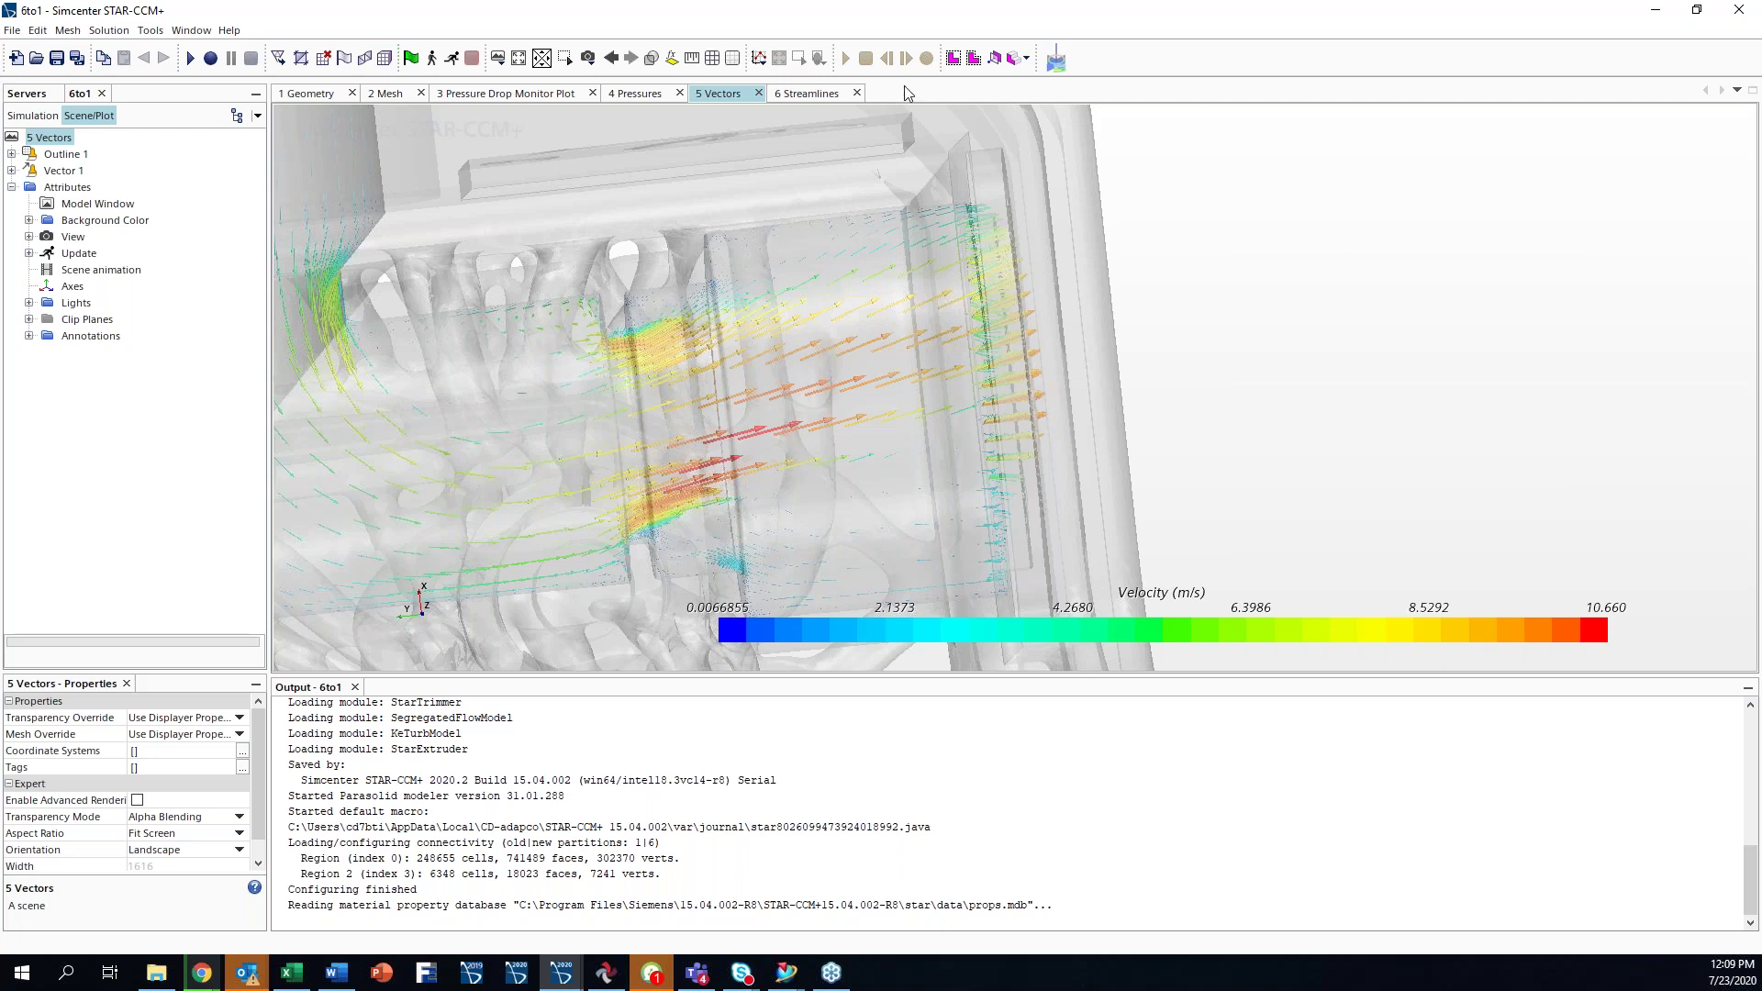
# - Open the 6 Streamlines scene, play and stop the streamline animation, and examine the flow paths through the passage
pyautogui.click(804, 93)
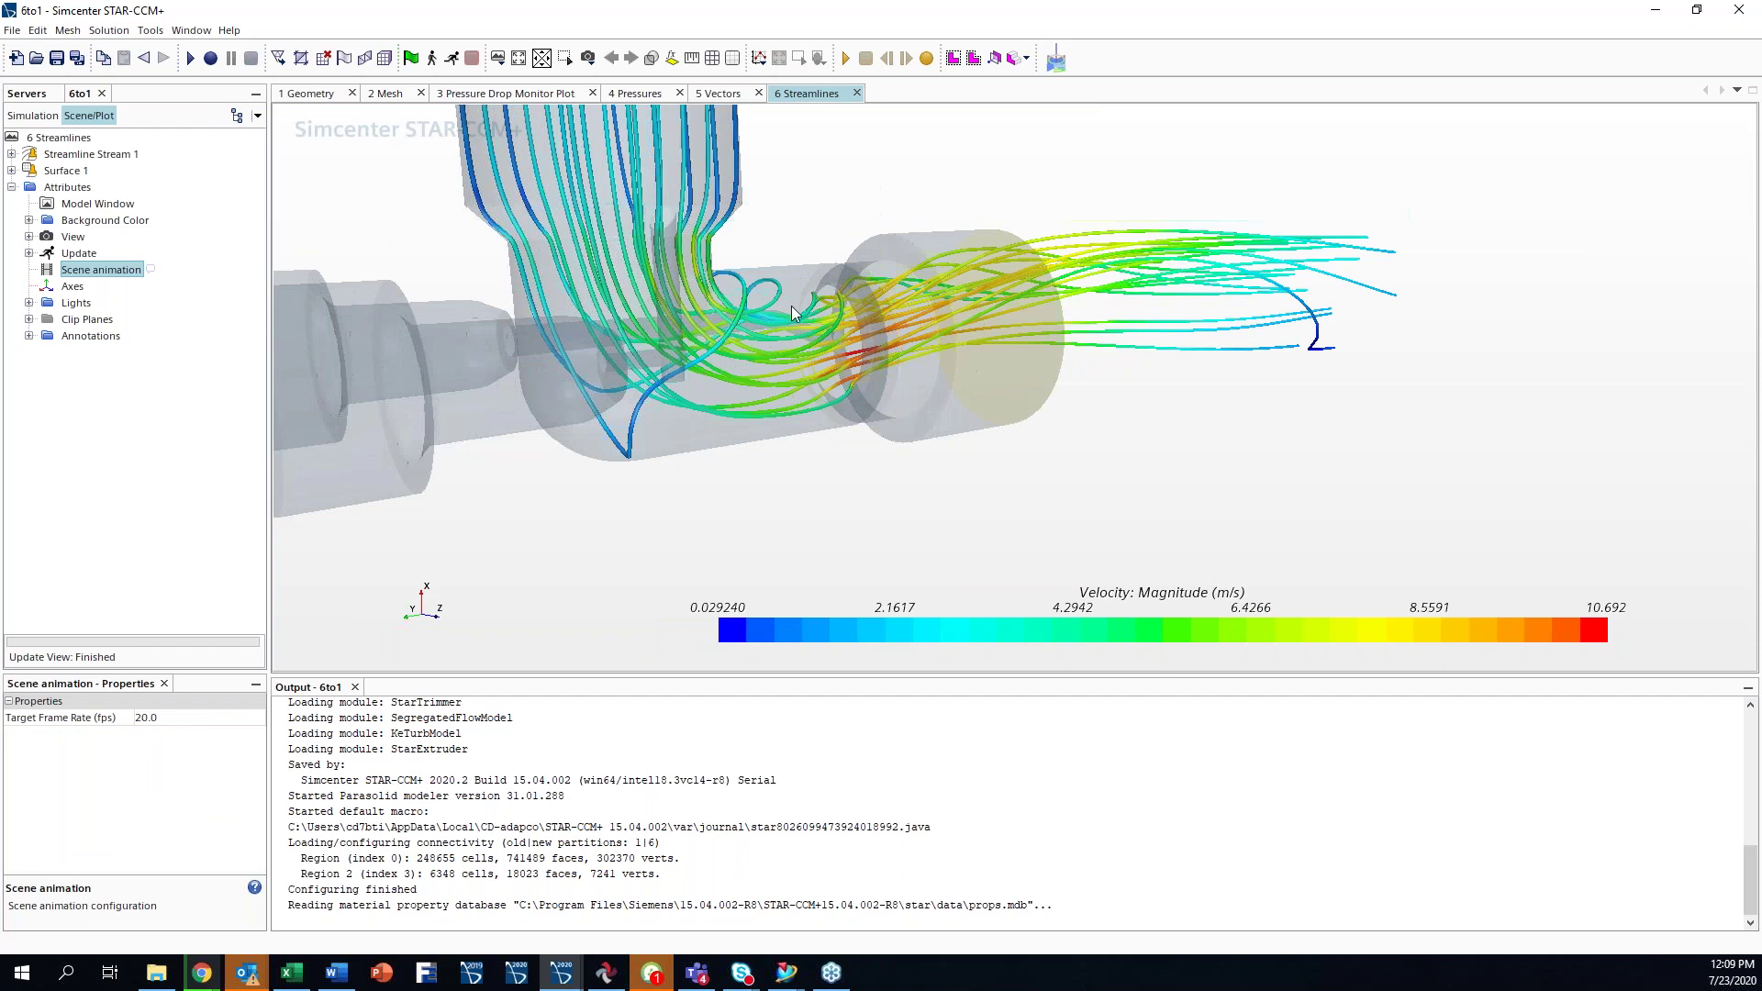
pyautogui.click(846, 58)
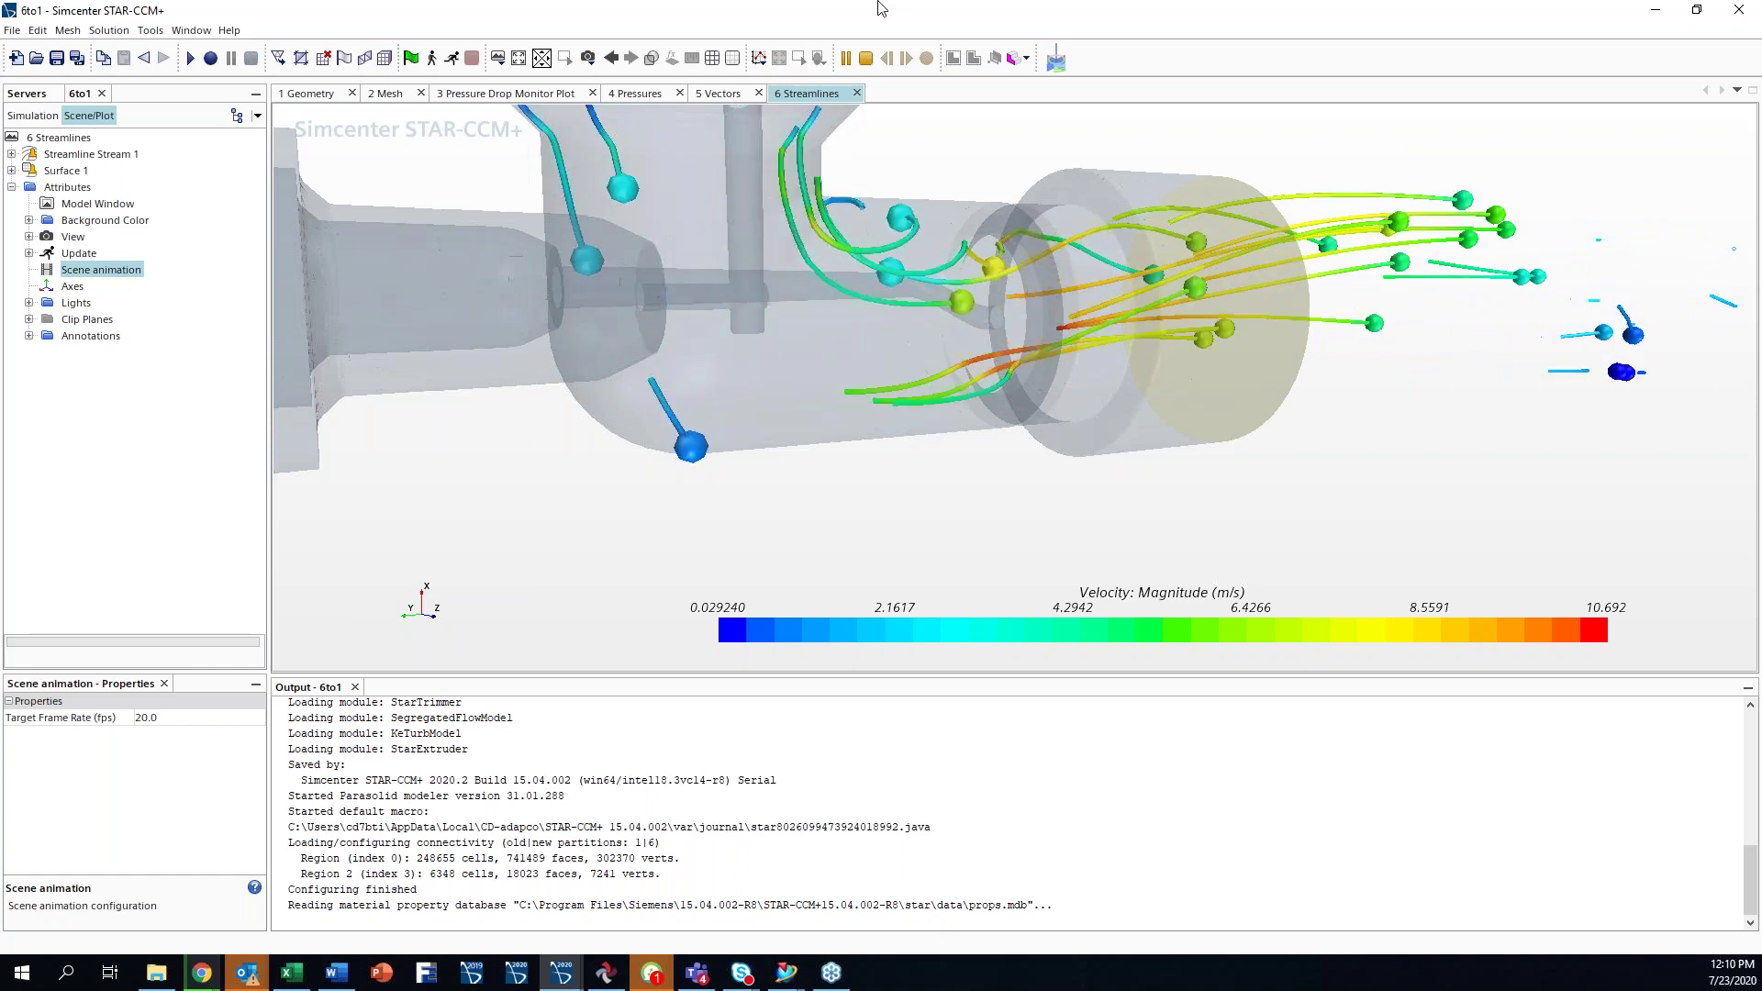
pyautogui.click(862, 59)
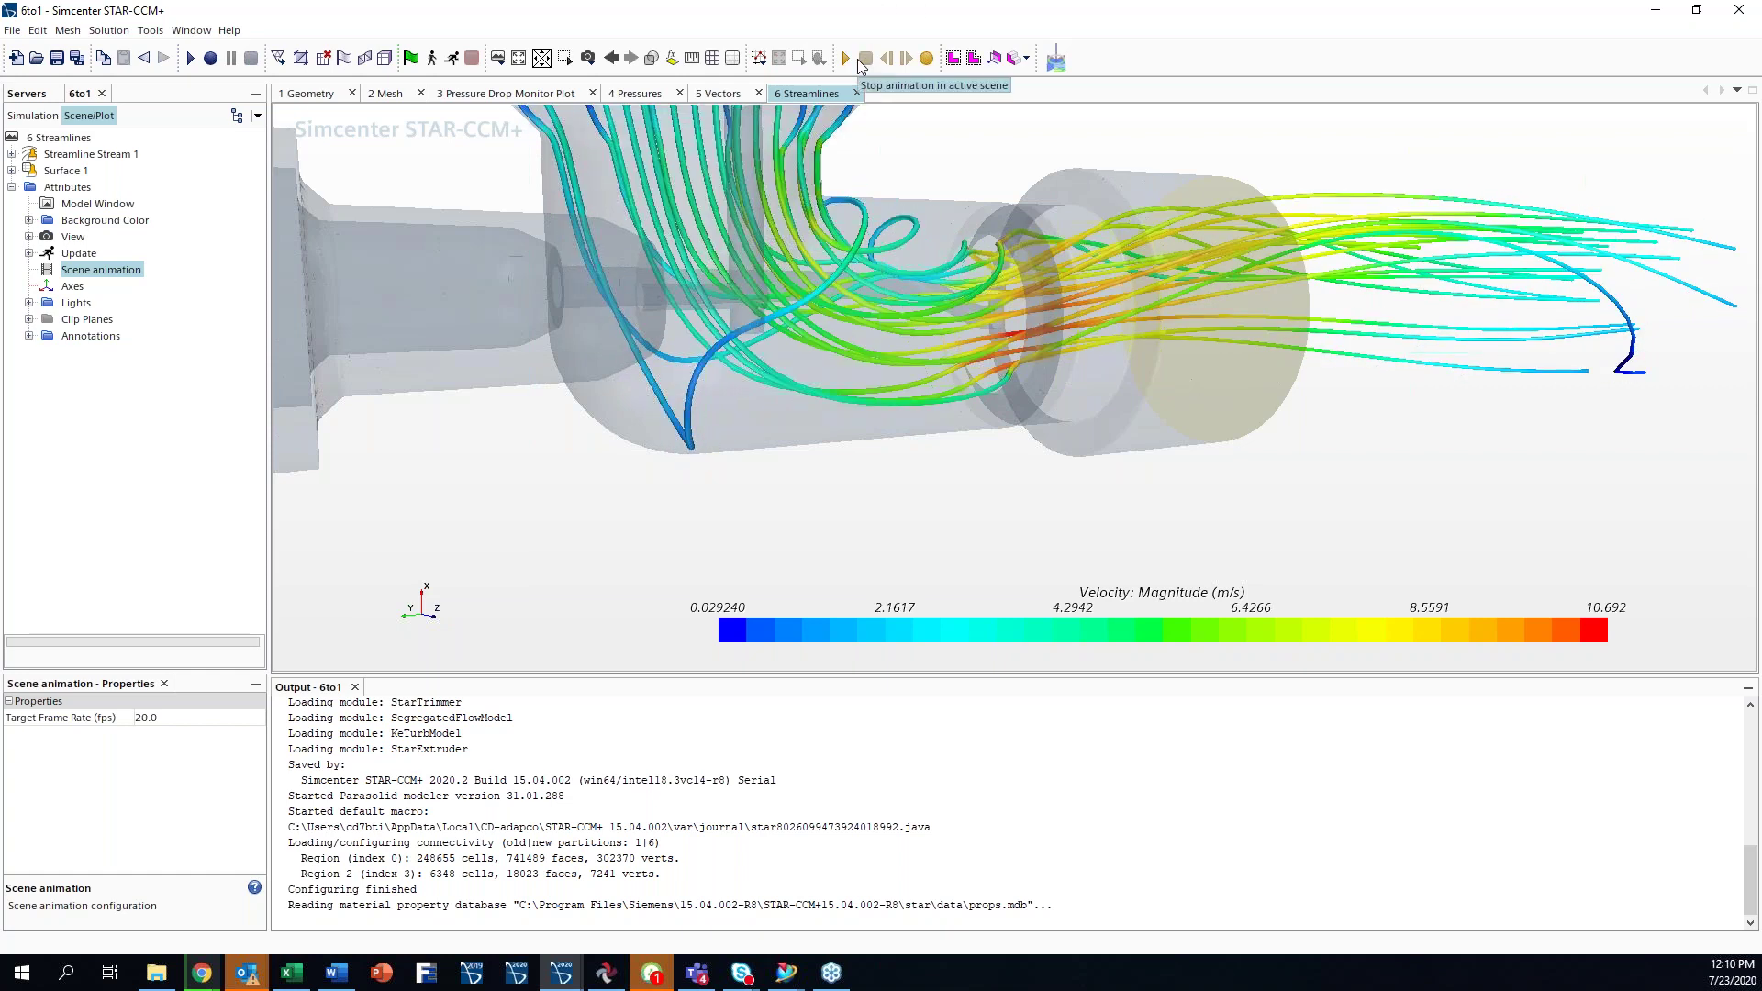
pyautogui.hotkey('alt', 'Tab')
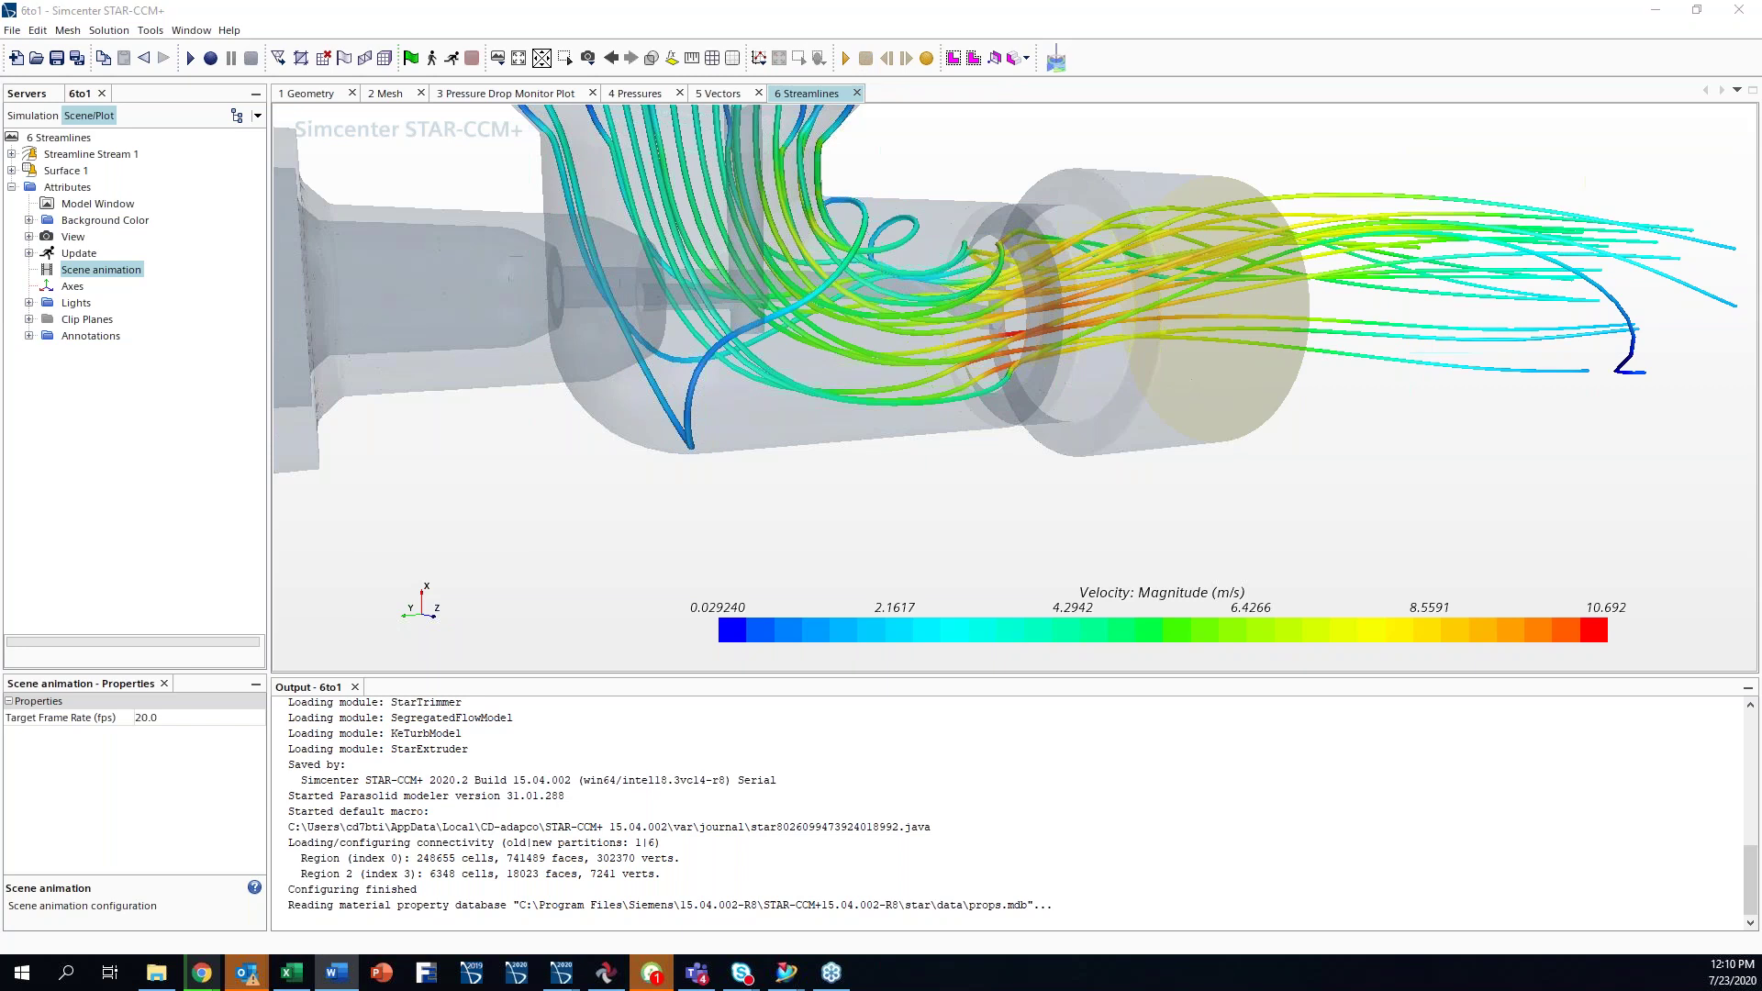
pyautogui.moveTo(1110, 487); pyautogui.dragTo(1067, 536)
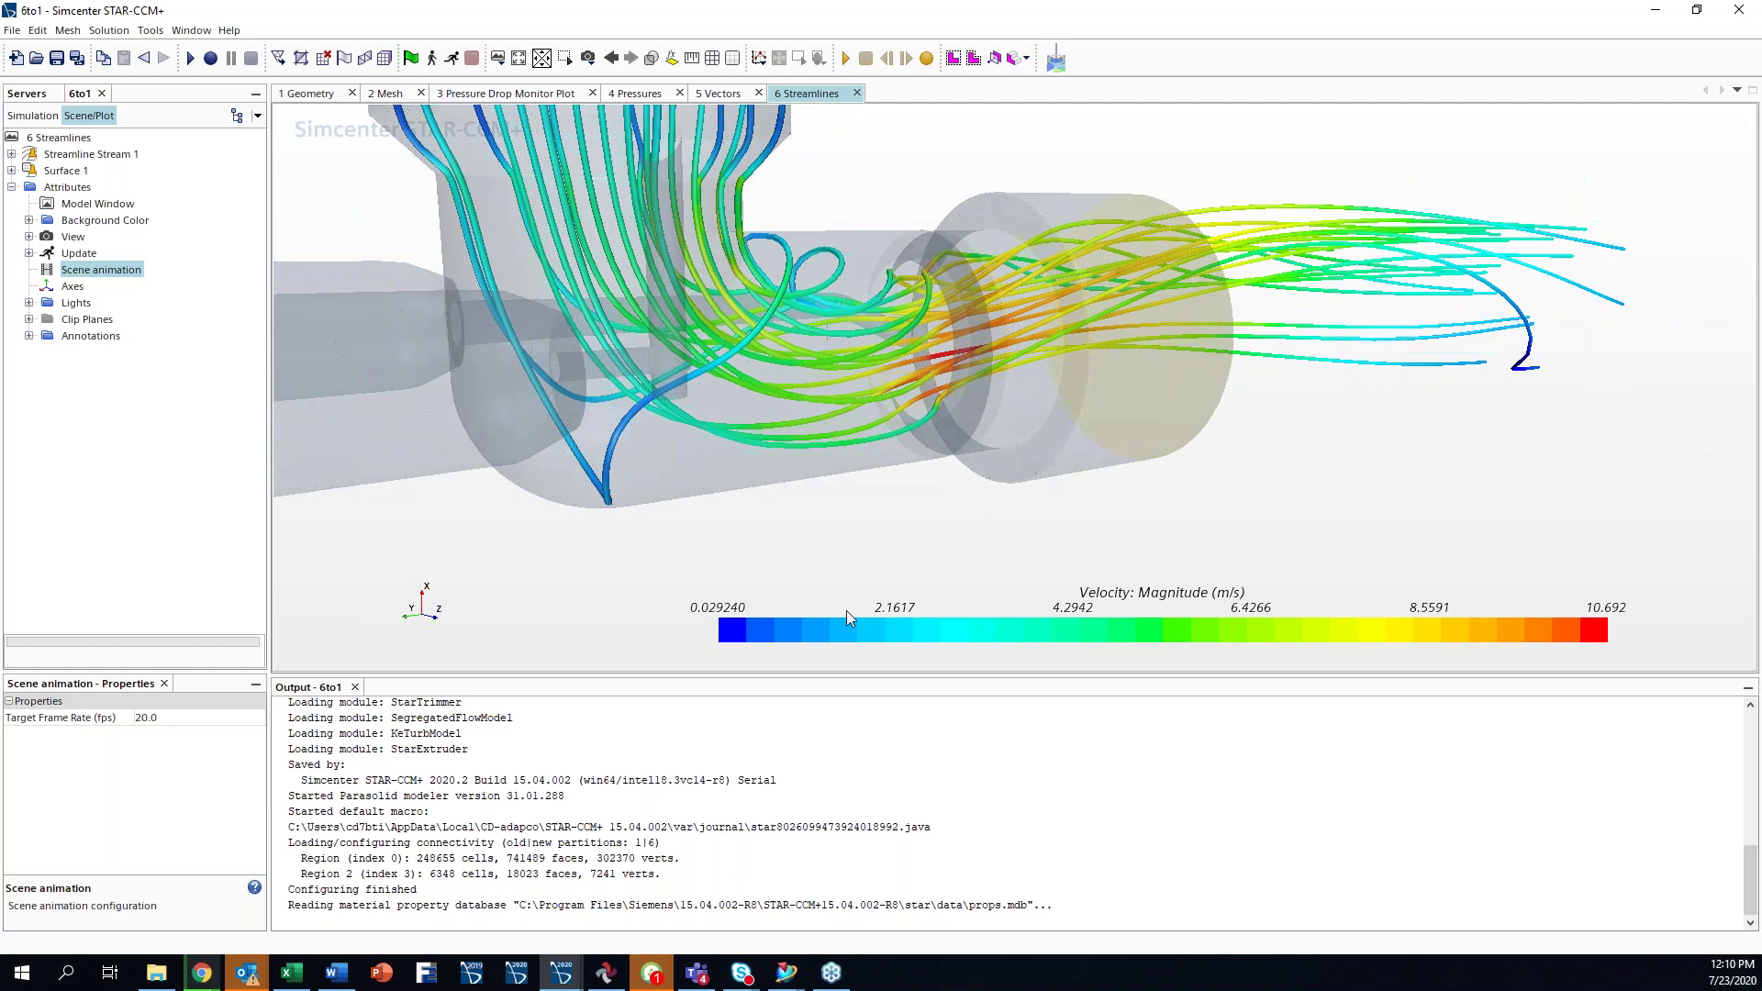
# - Bring up the Person2 simulation in STAR-CCM+, and switch to the top ventilator assembly in NX
pyautogui.moveTo(566, 975)
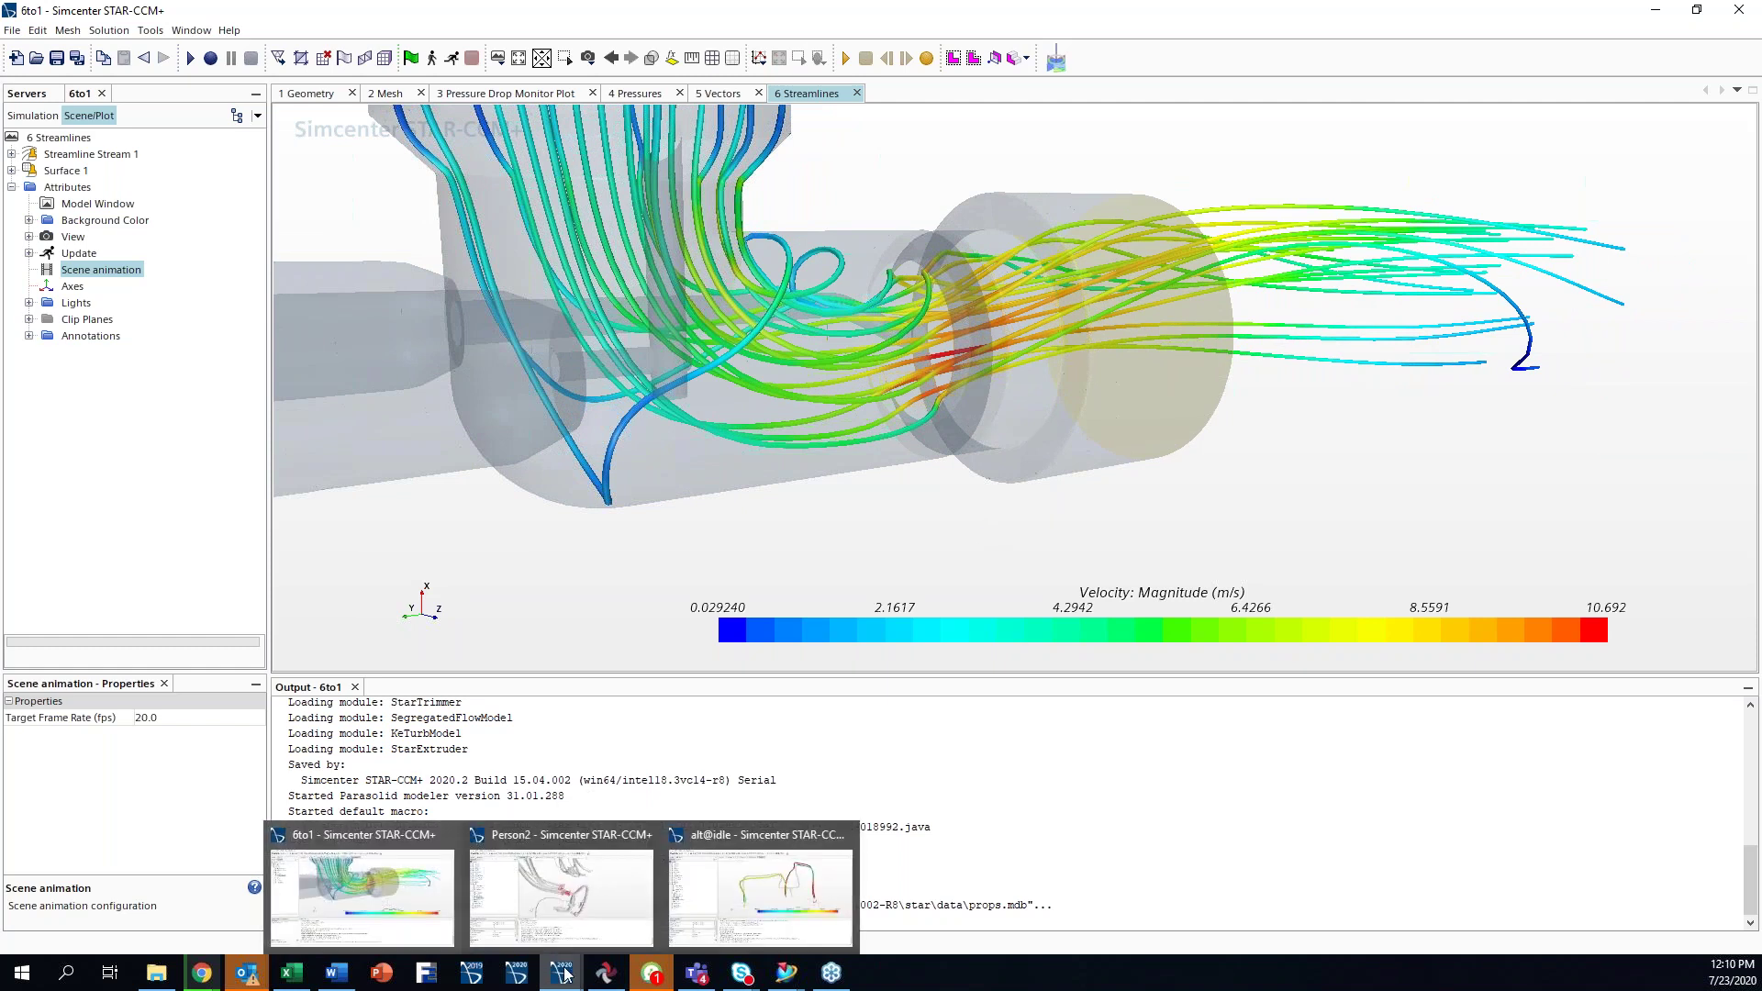
pyautogui.click(562, 890)
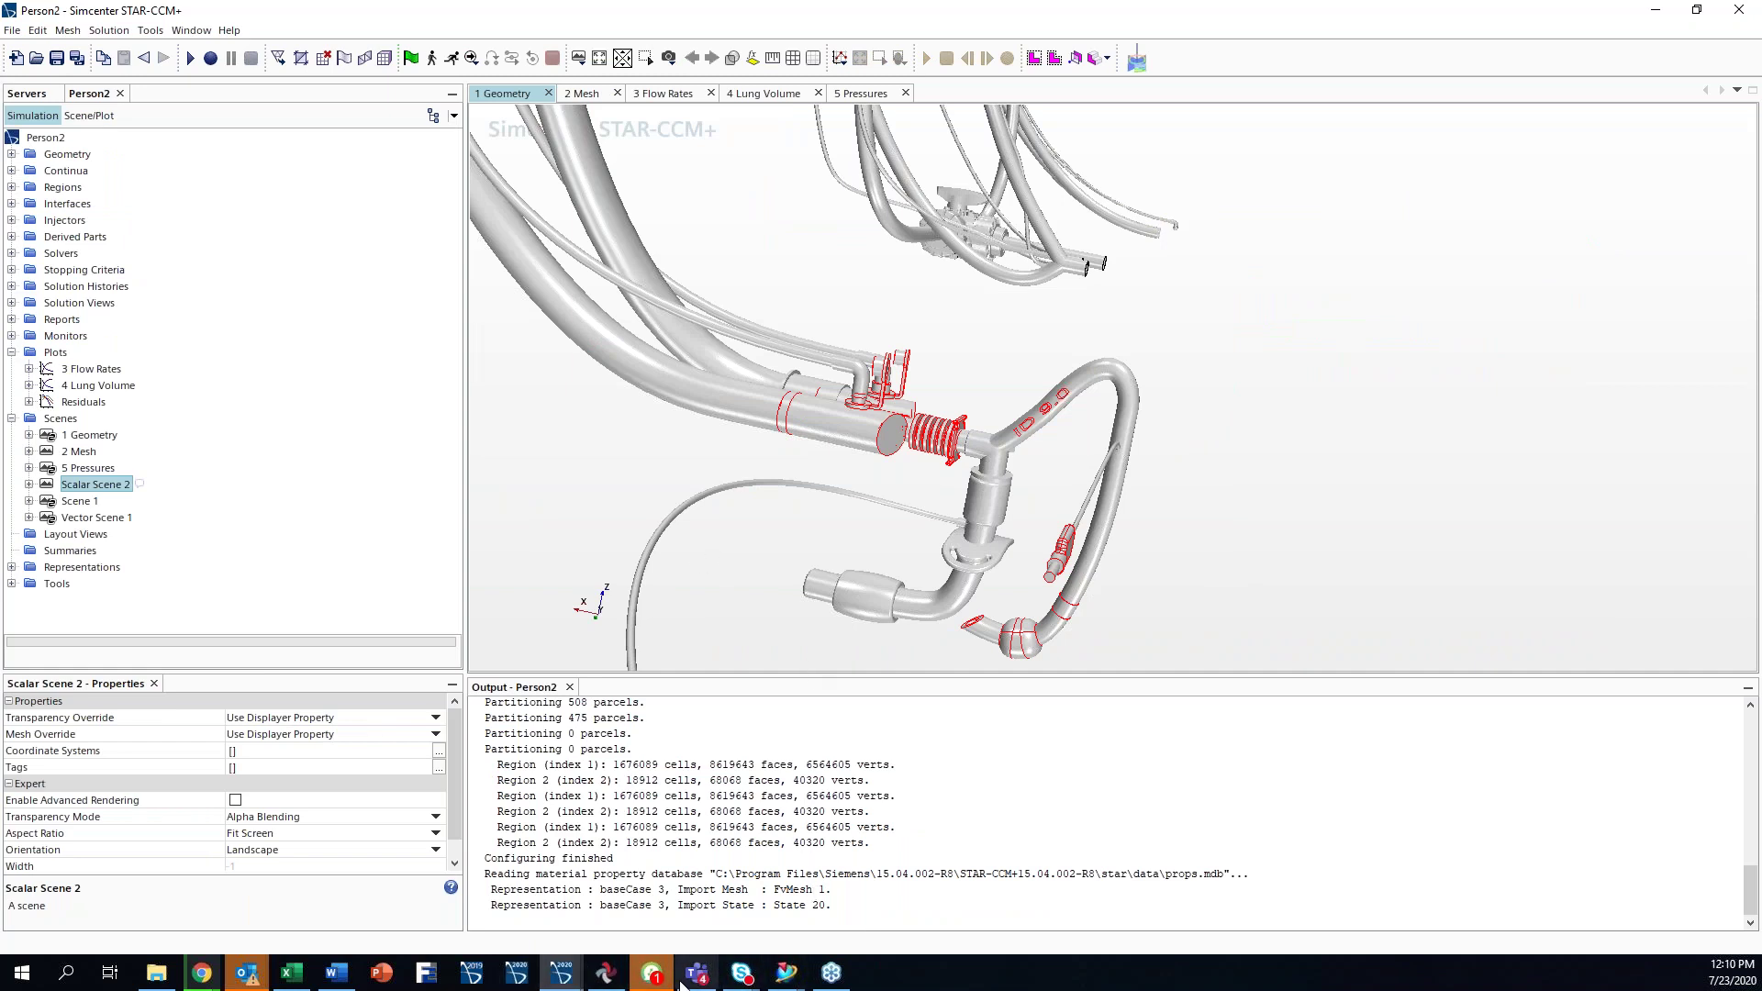
pyautogui.moveTo(787, 973)
pyautogui.click(892, 918)
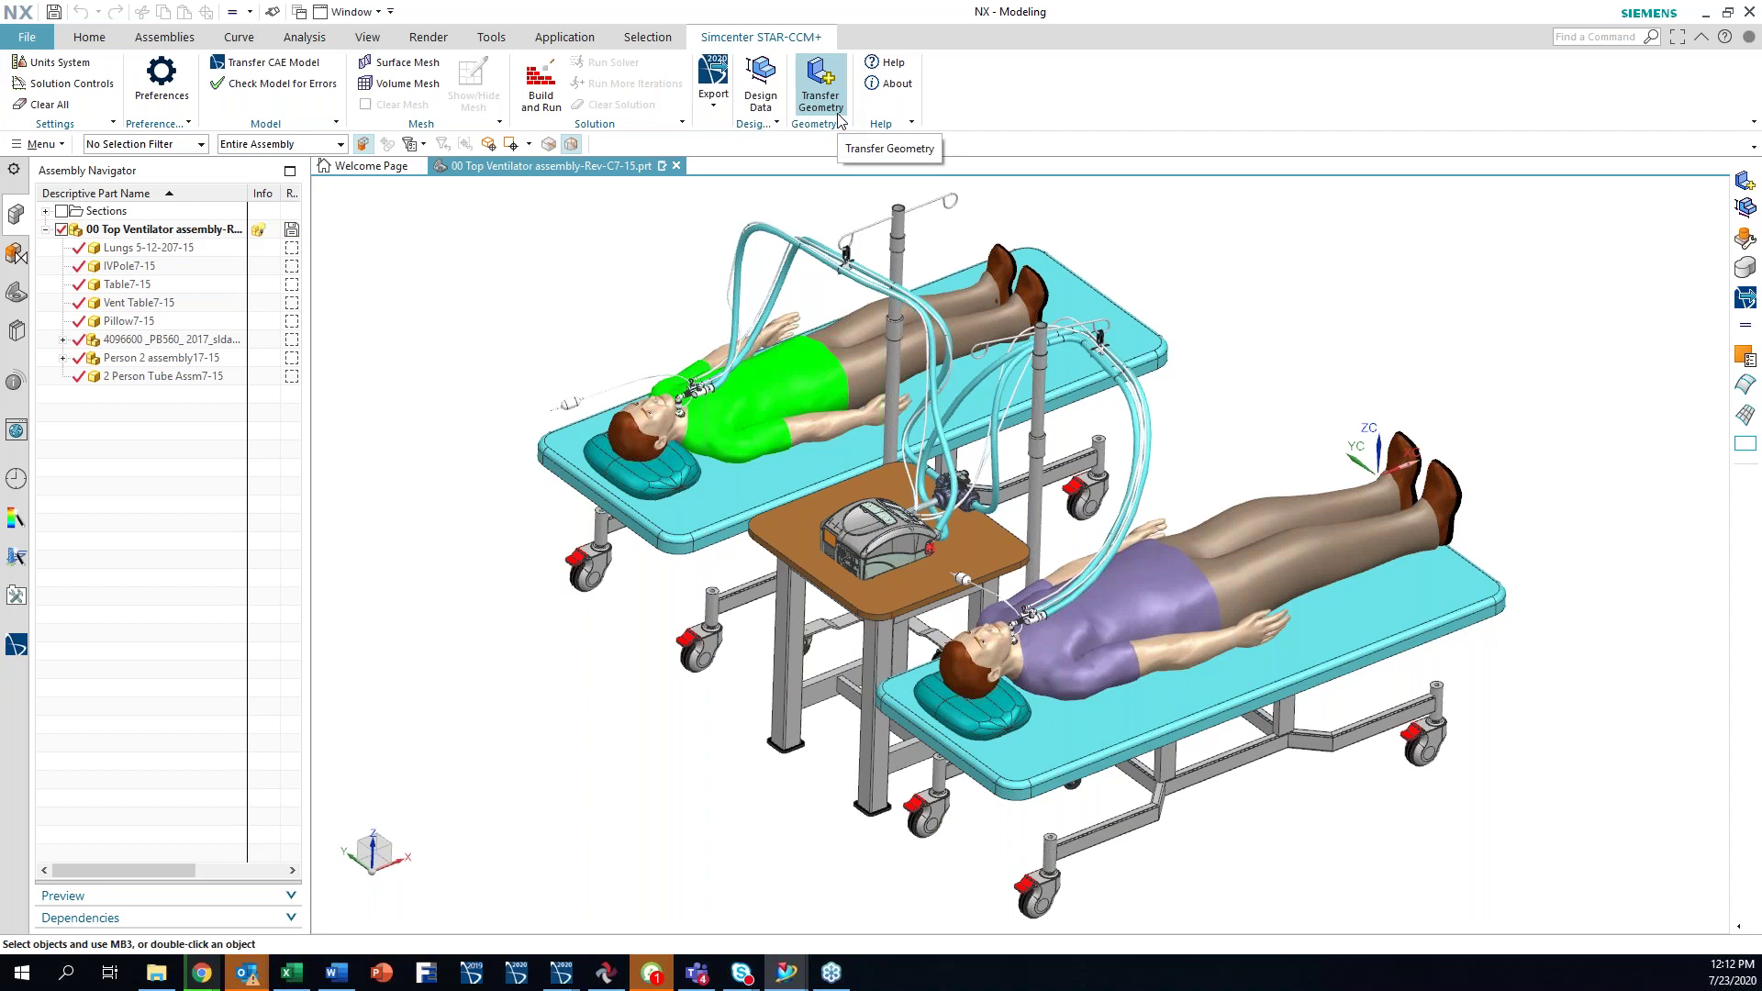
# - Look over the expressions of the ventilator assembly in NX and close them without making changes
pyautogui.click(491, 36)
pyautogui.click(152, 103)
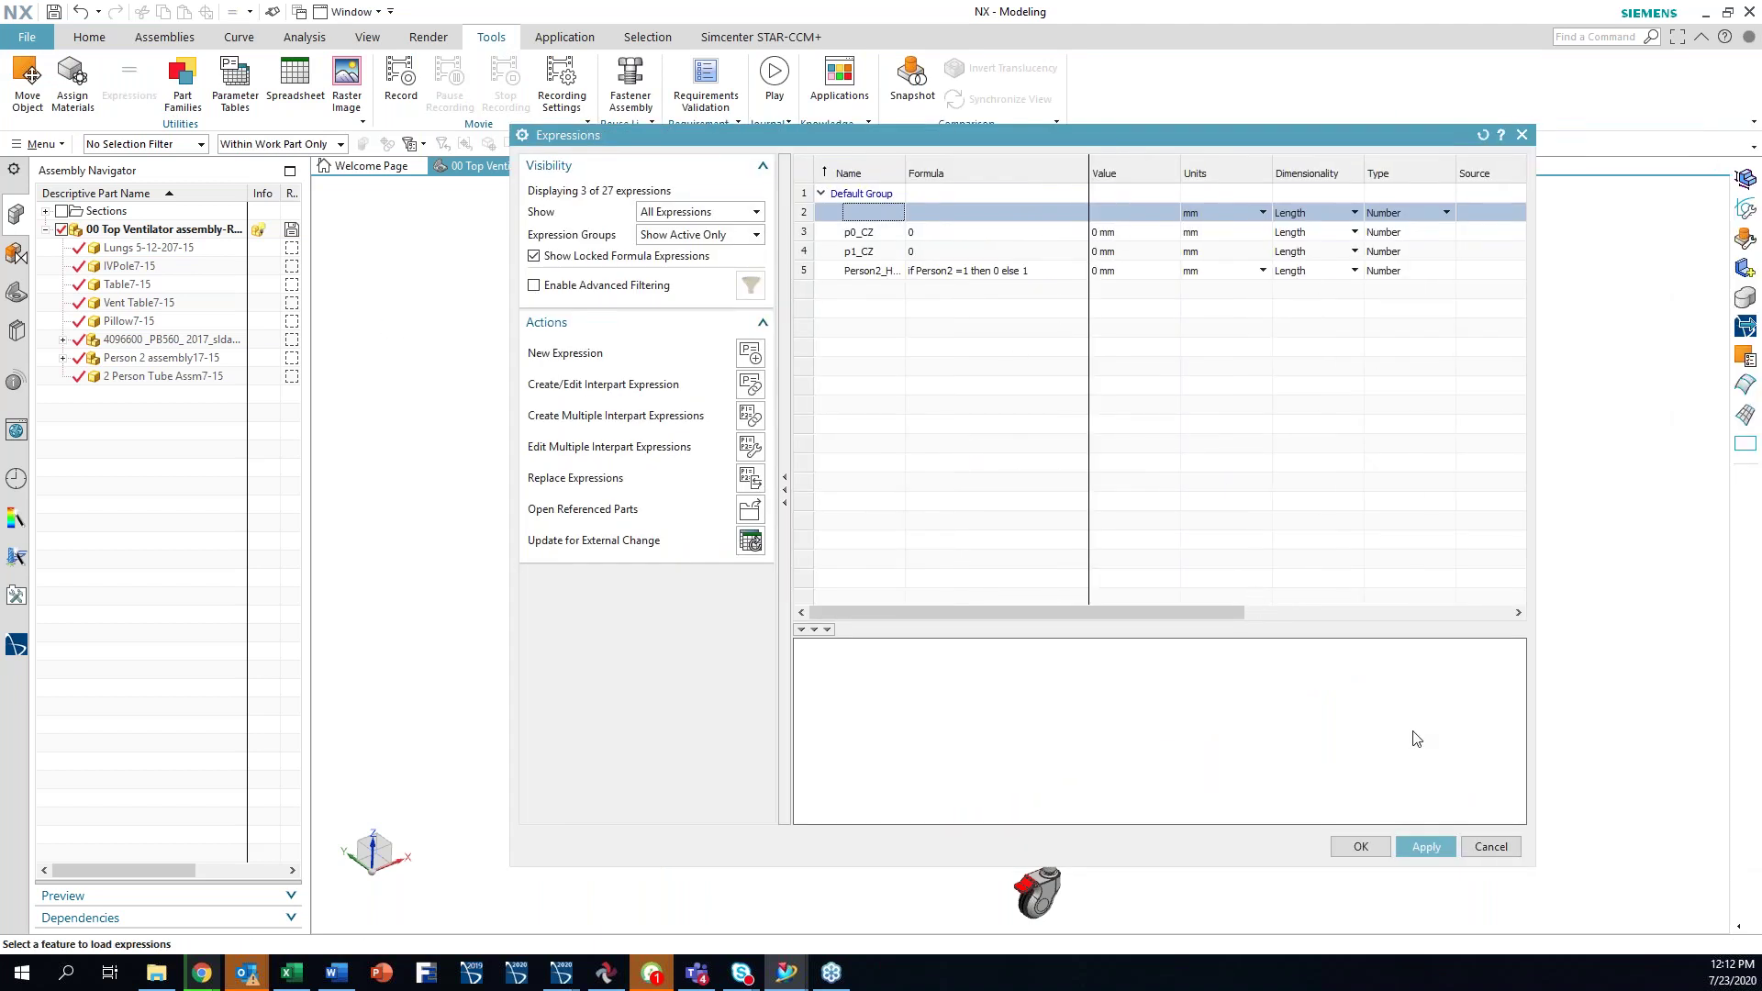
pyautogui.click(1490, 846)
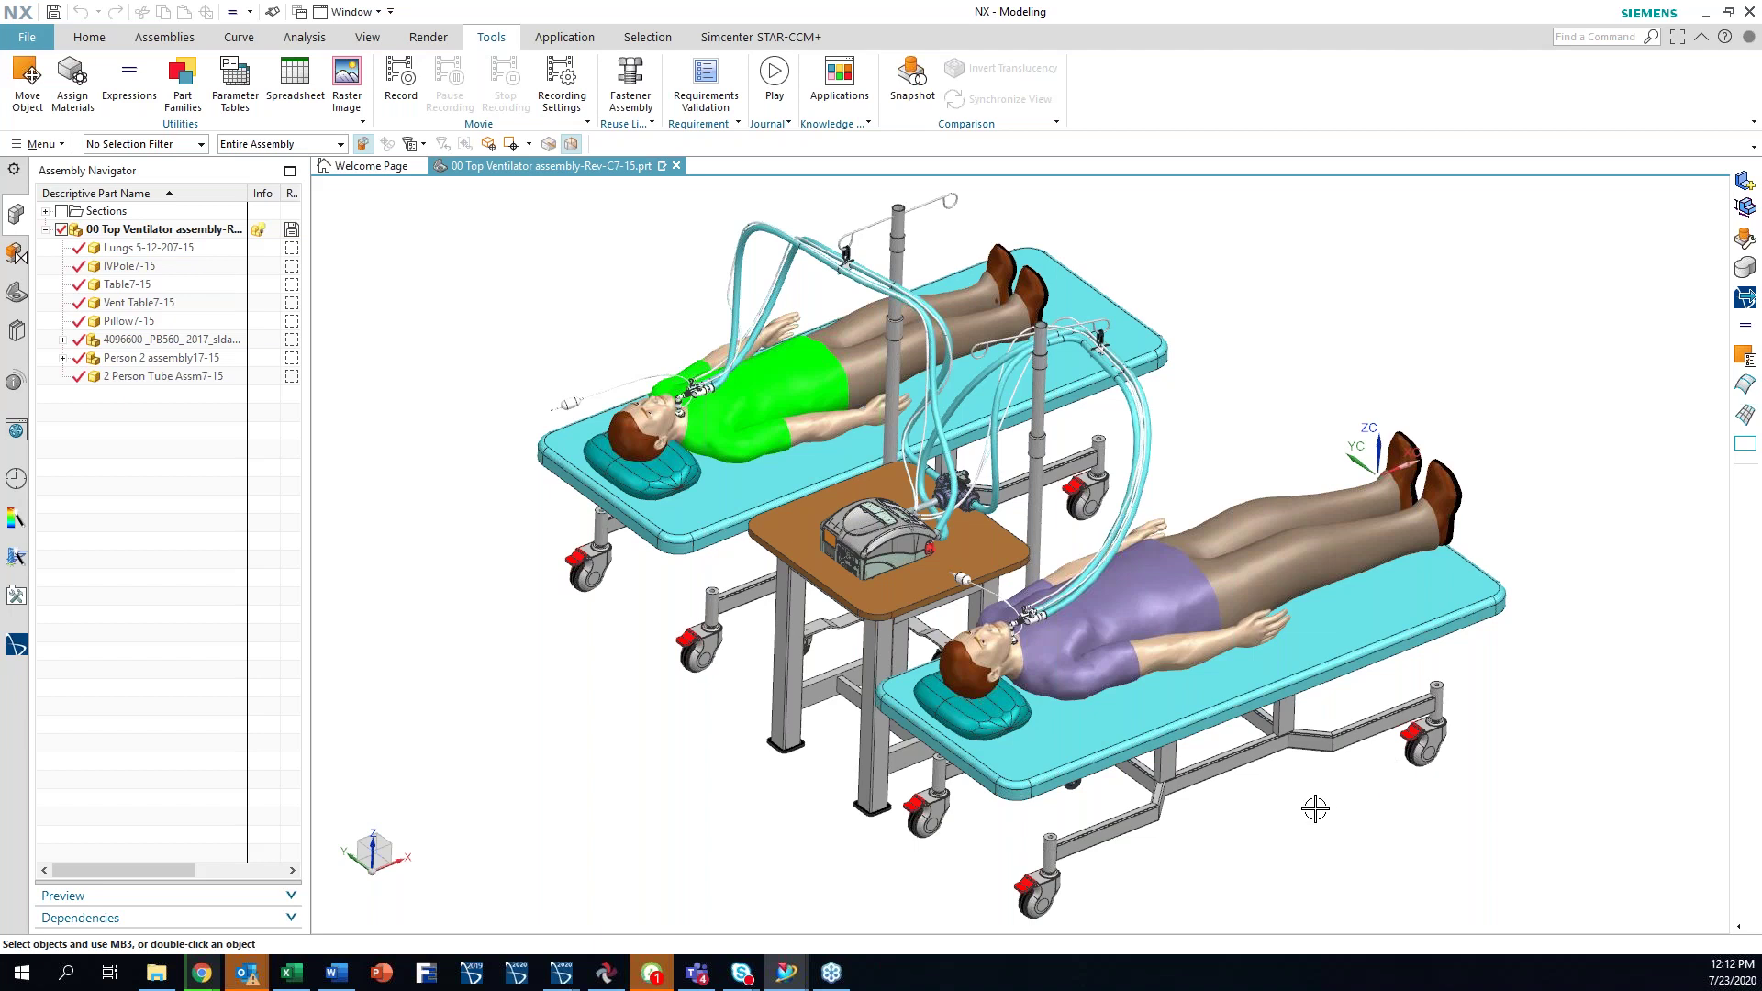
# - Switch back to the Person2 simulation in STAR-CCM+ and examine the ventilator tubing in the 1 Geometry scene
pyautogui.moveTo(579, 978)
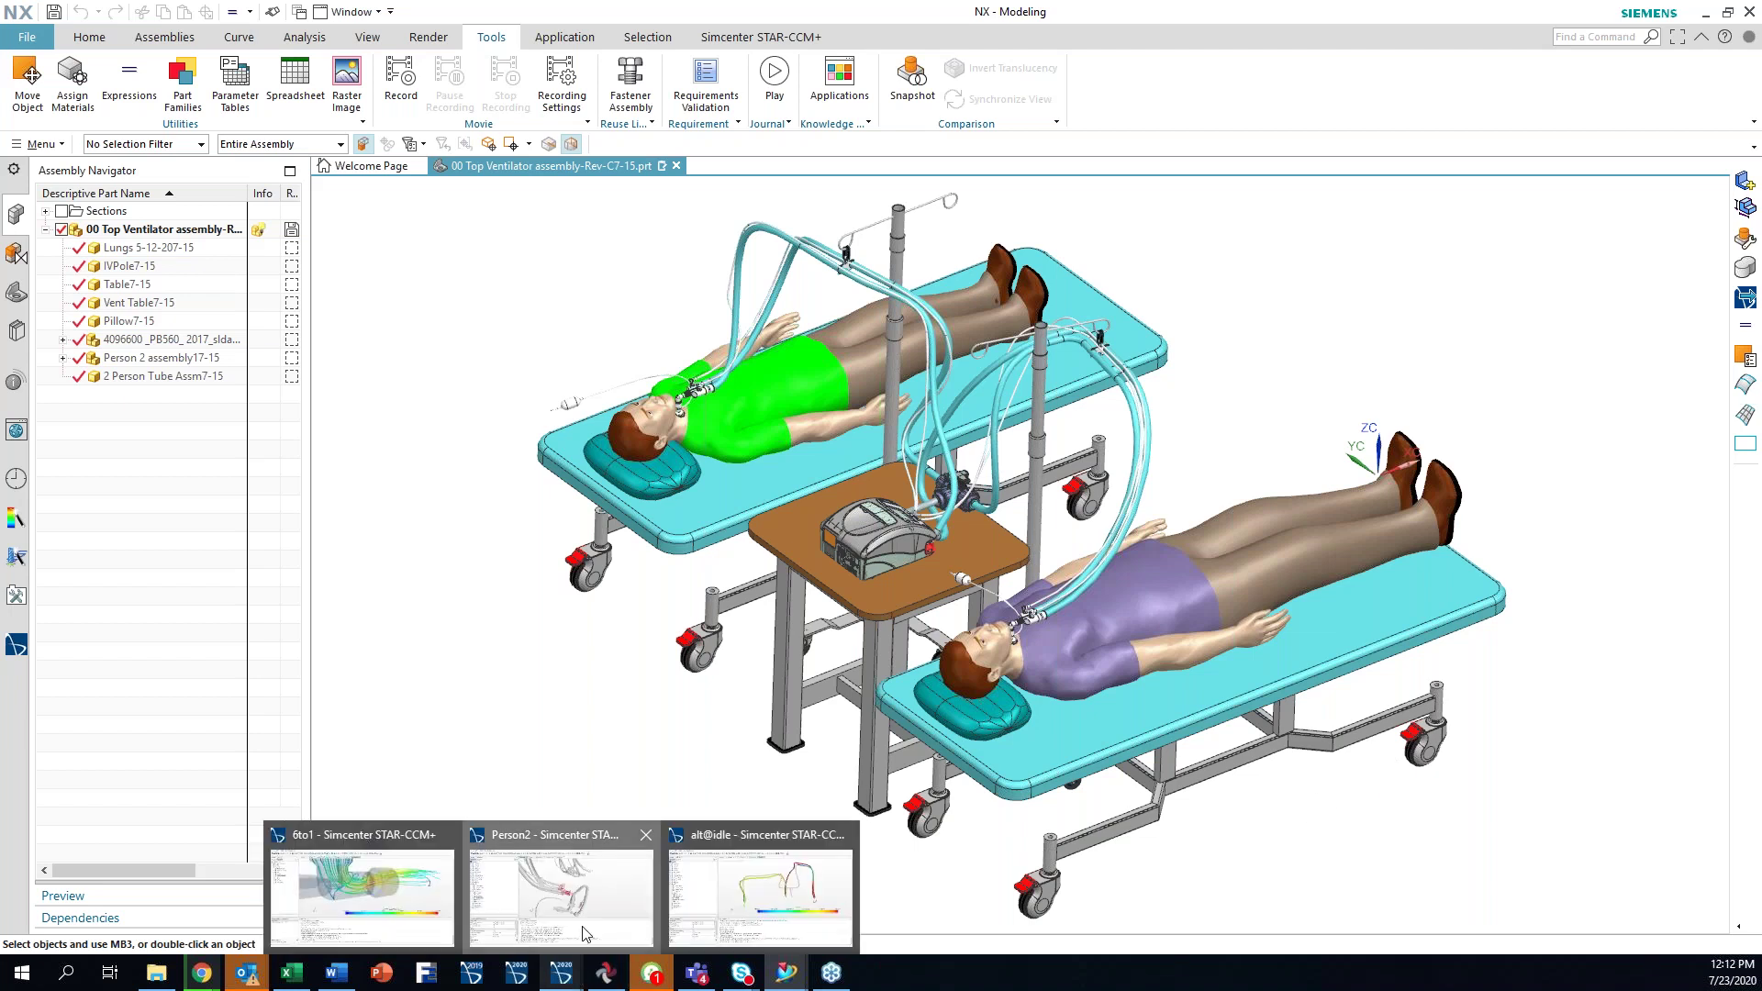
pyautogui.click(561, 895)
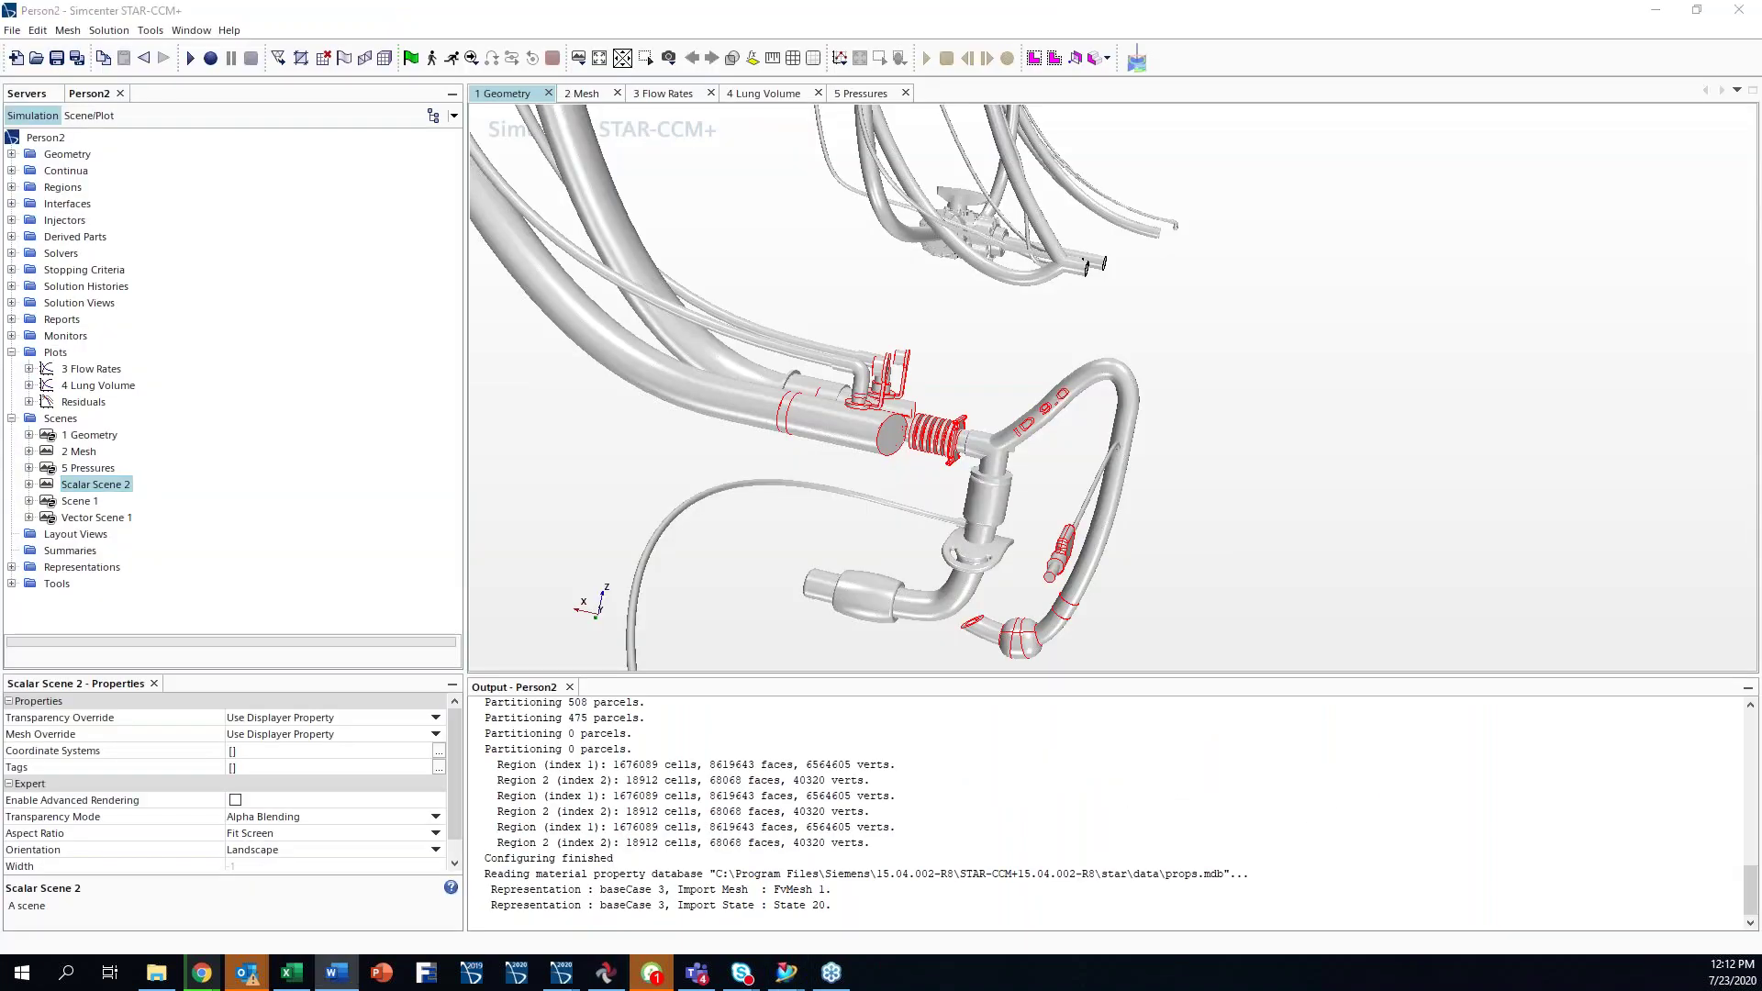
pyautogui.moveTo(1467, 487); pyautogui.dragTo(1324, 469)
pyautogui.moveTo(1325, 469); pyautogui.dragTo(1246, 487, button='middle')
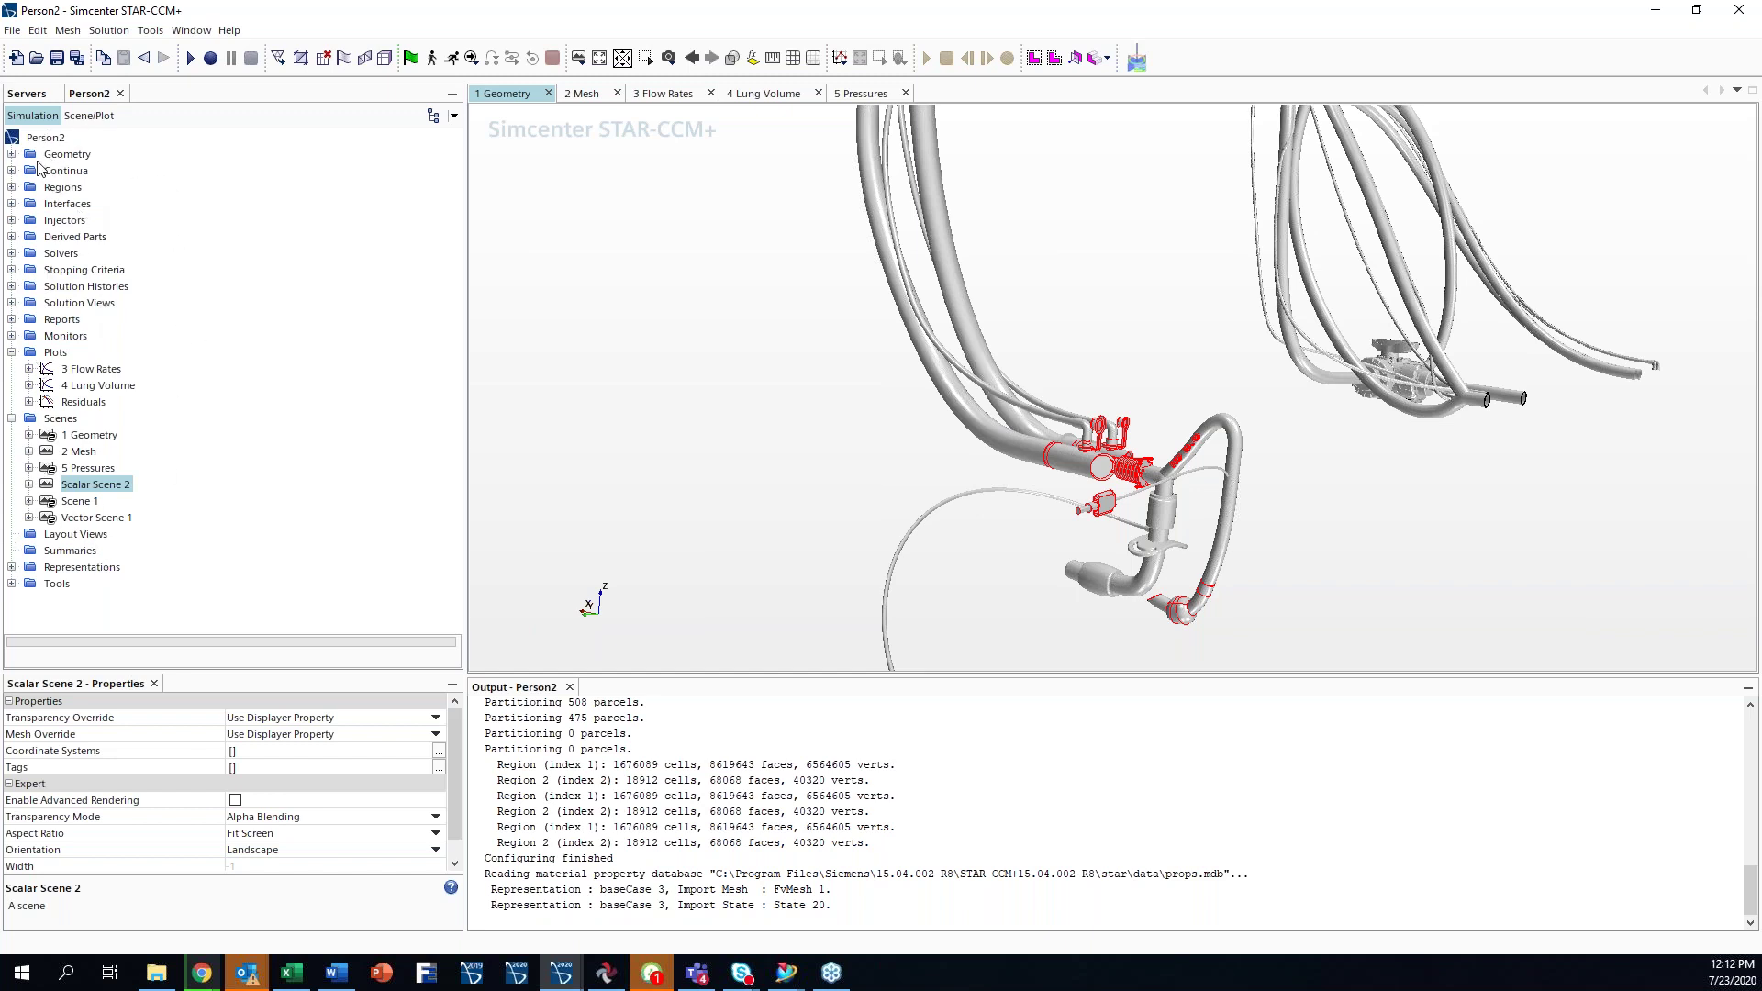
# - List the geometry parts and highlight the Person 2 assembly1-001 part in the geometry scene
pyautogui.click(11, 154)
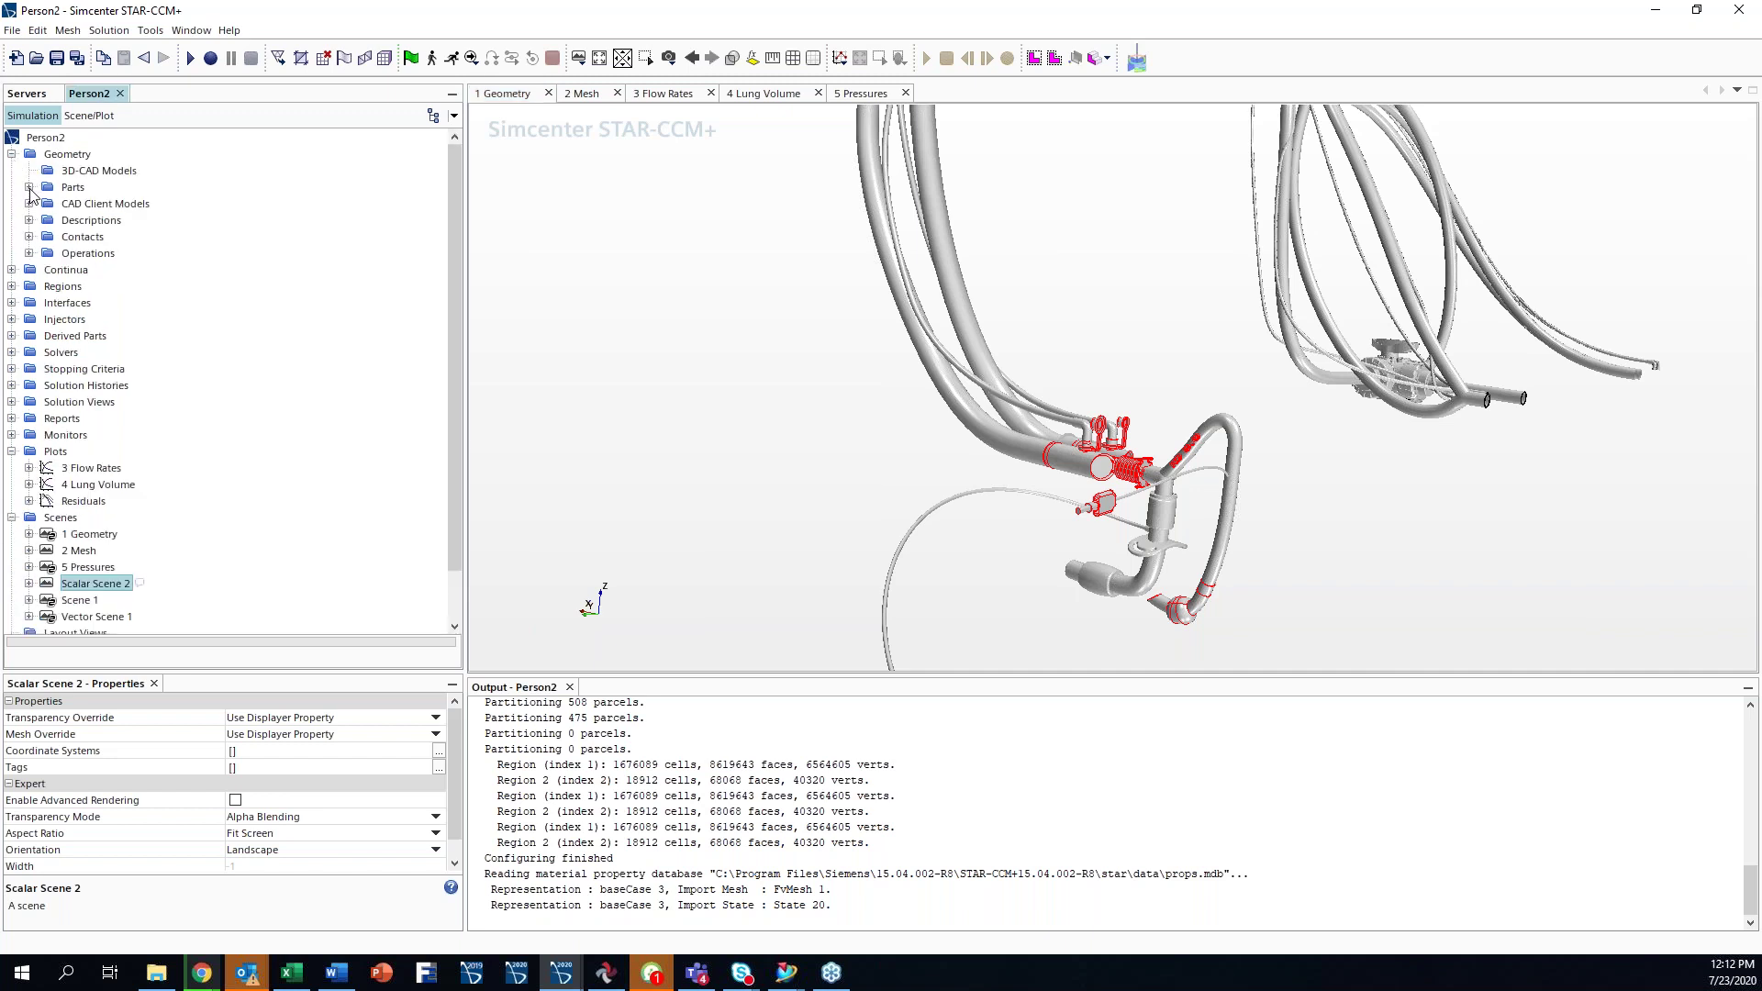
pyautogui.click(28, 187)
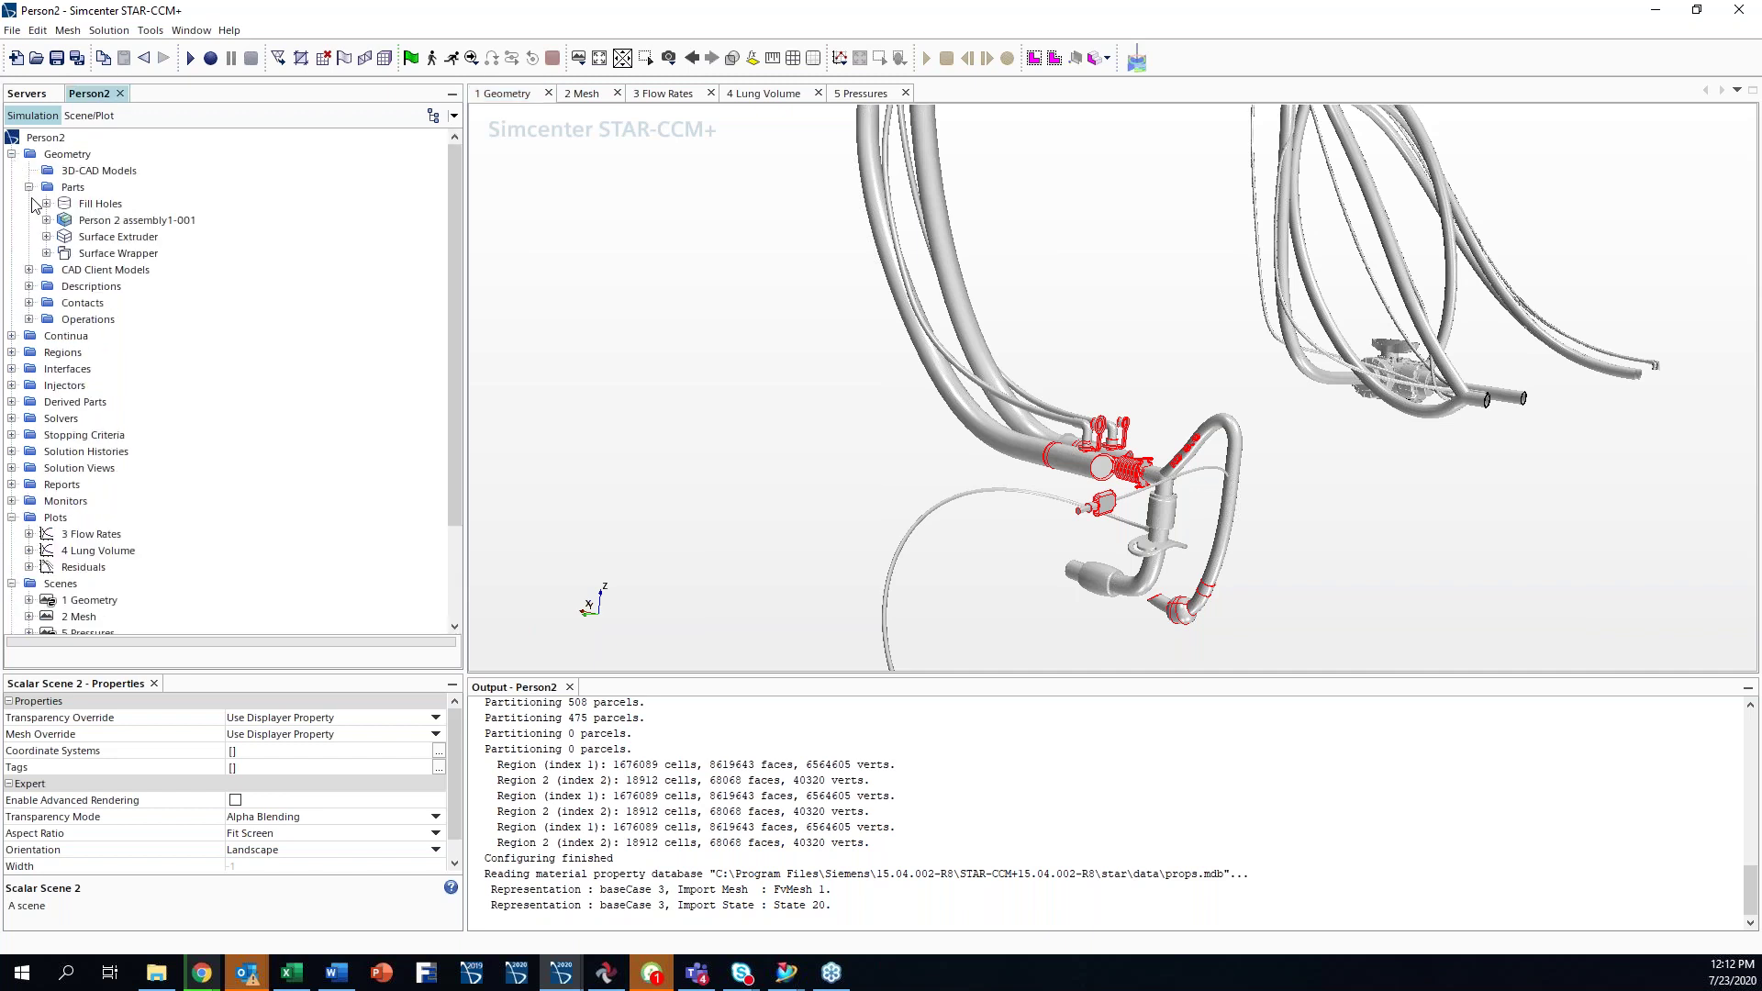
pyautogui.click(94, 226)
pyautogui.click(95, 222)
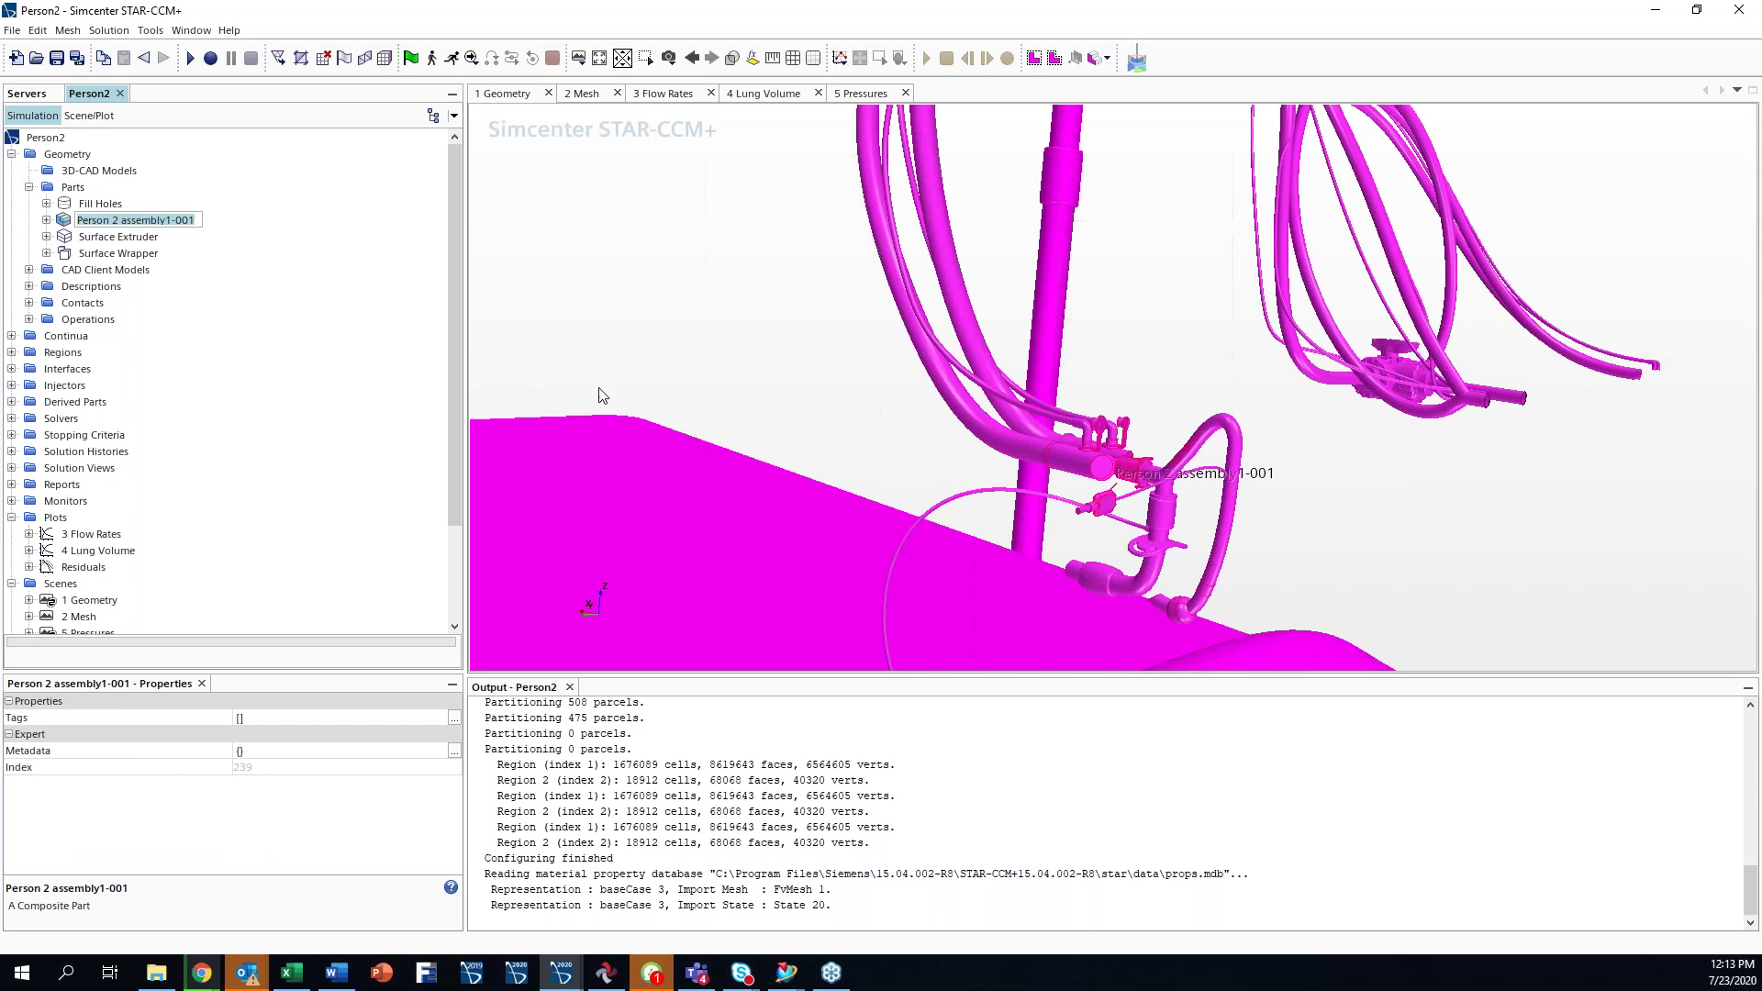
pyautogui.scroll(-5, 604, 395)
# - Highlight the Fill Holes part and examine the caps on the tube ends near the ventilator connection
pyautogui.click(92, 203)
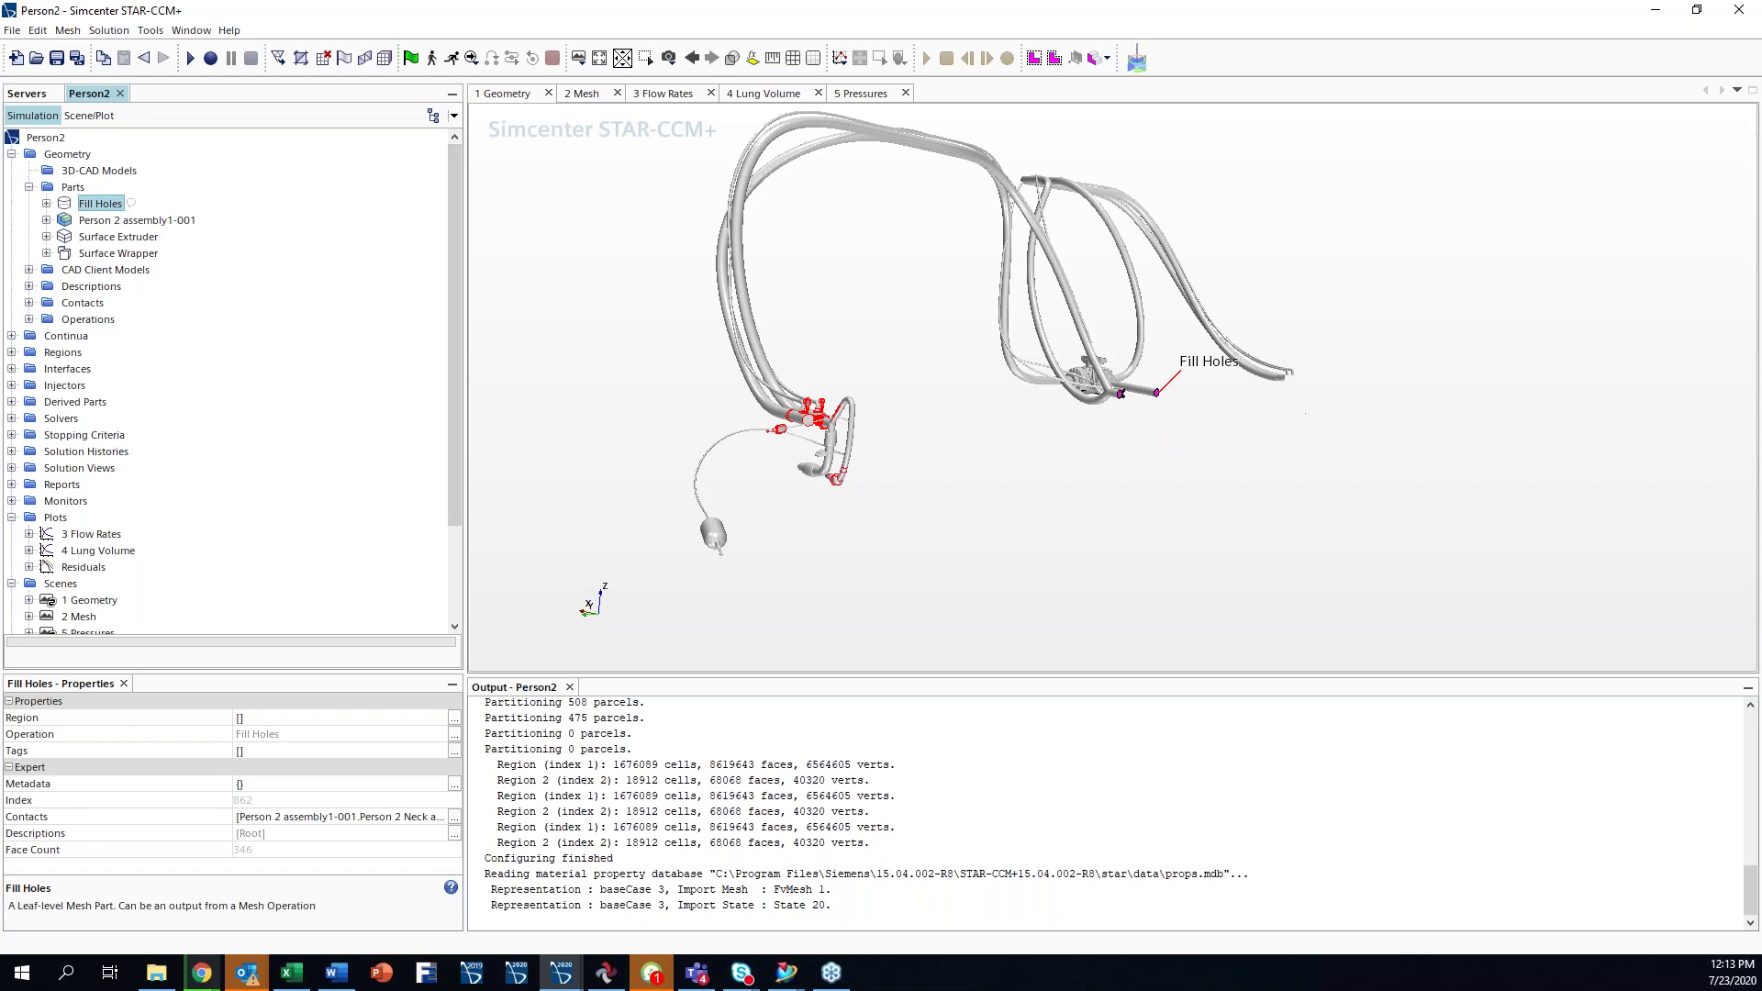
pyautogui.hotkey('alt', 'Tab')
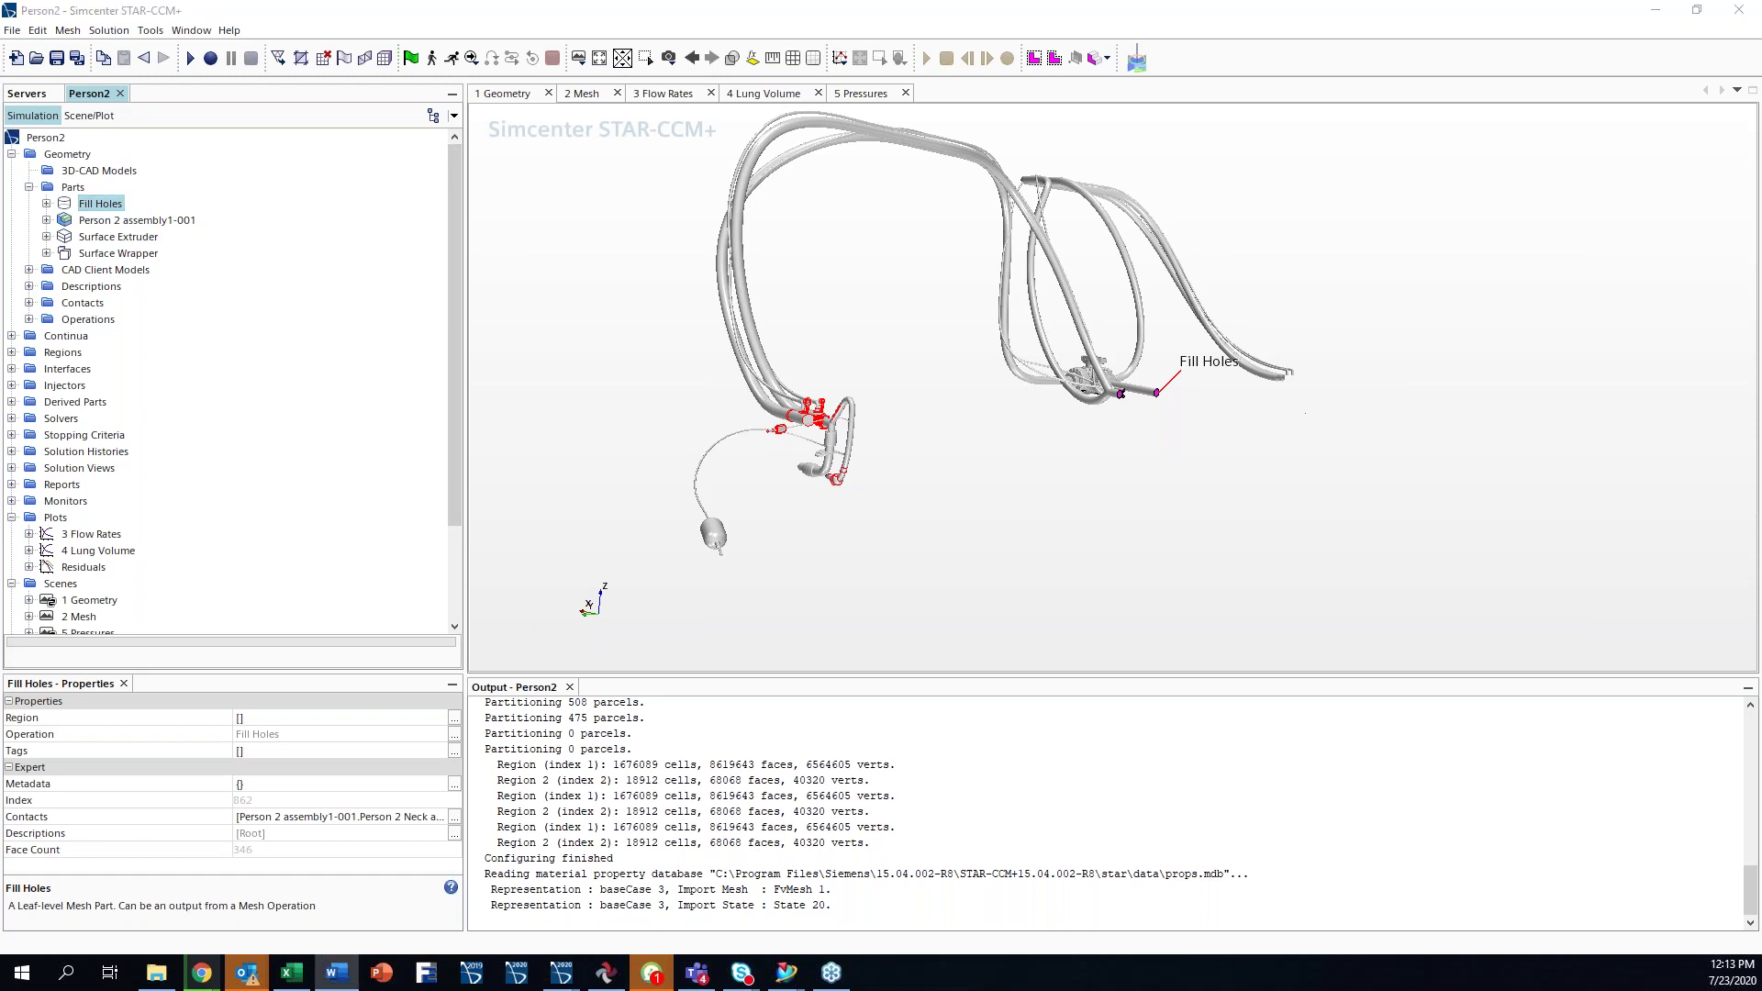
pyautogui.moveTo(1159, 516); pyautogui.dragTo(972, 508)
pyautogui.scroll(3, 973, 456)
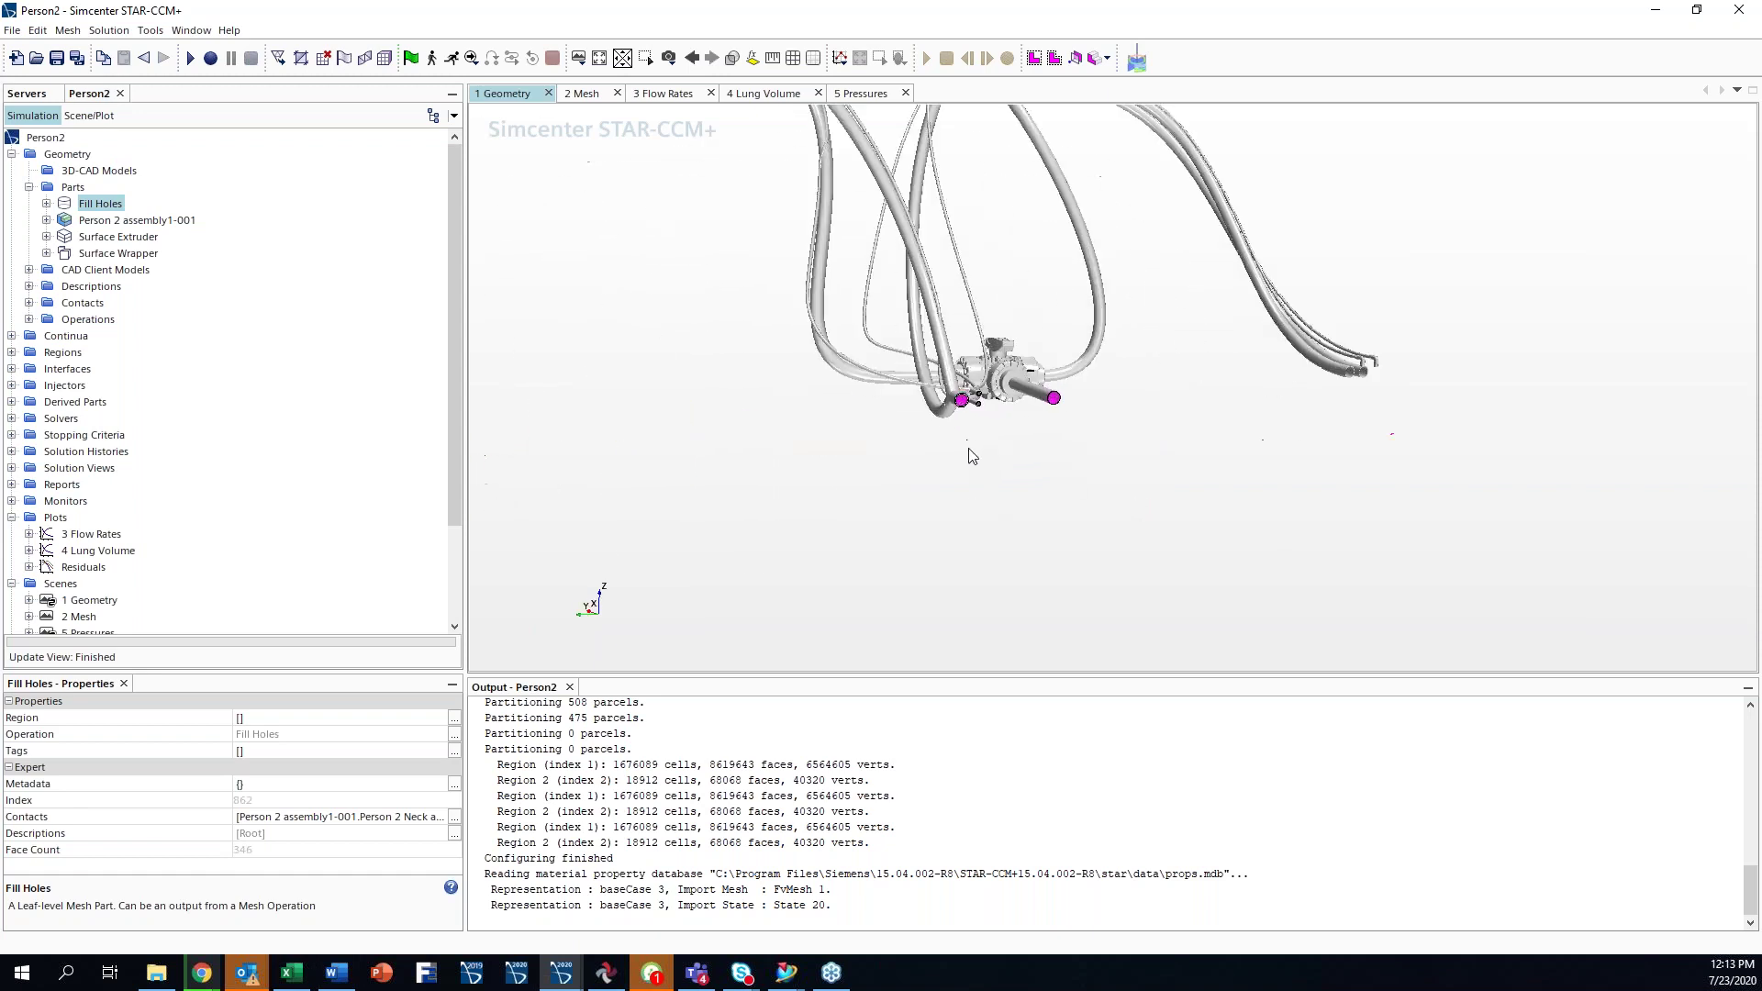
pyautogui.scroll(2, 973, 456)
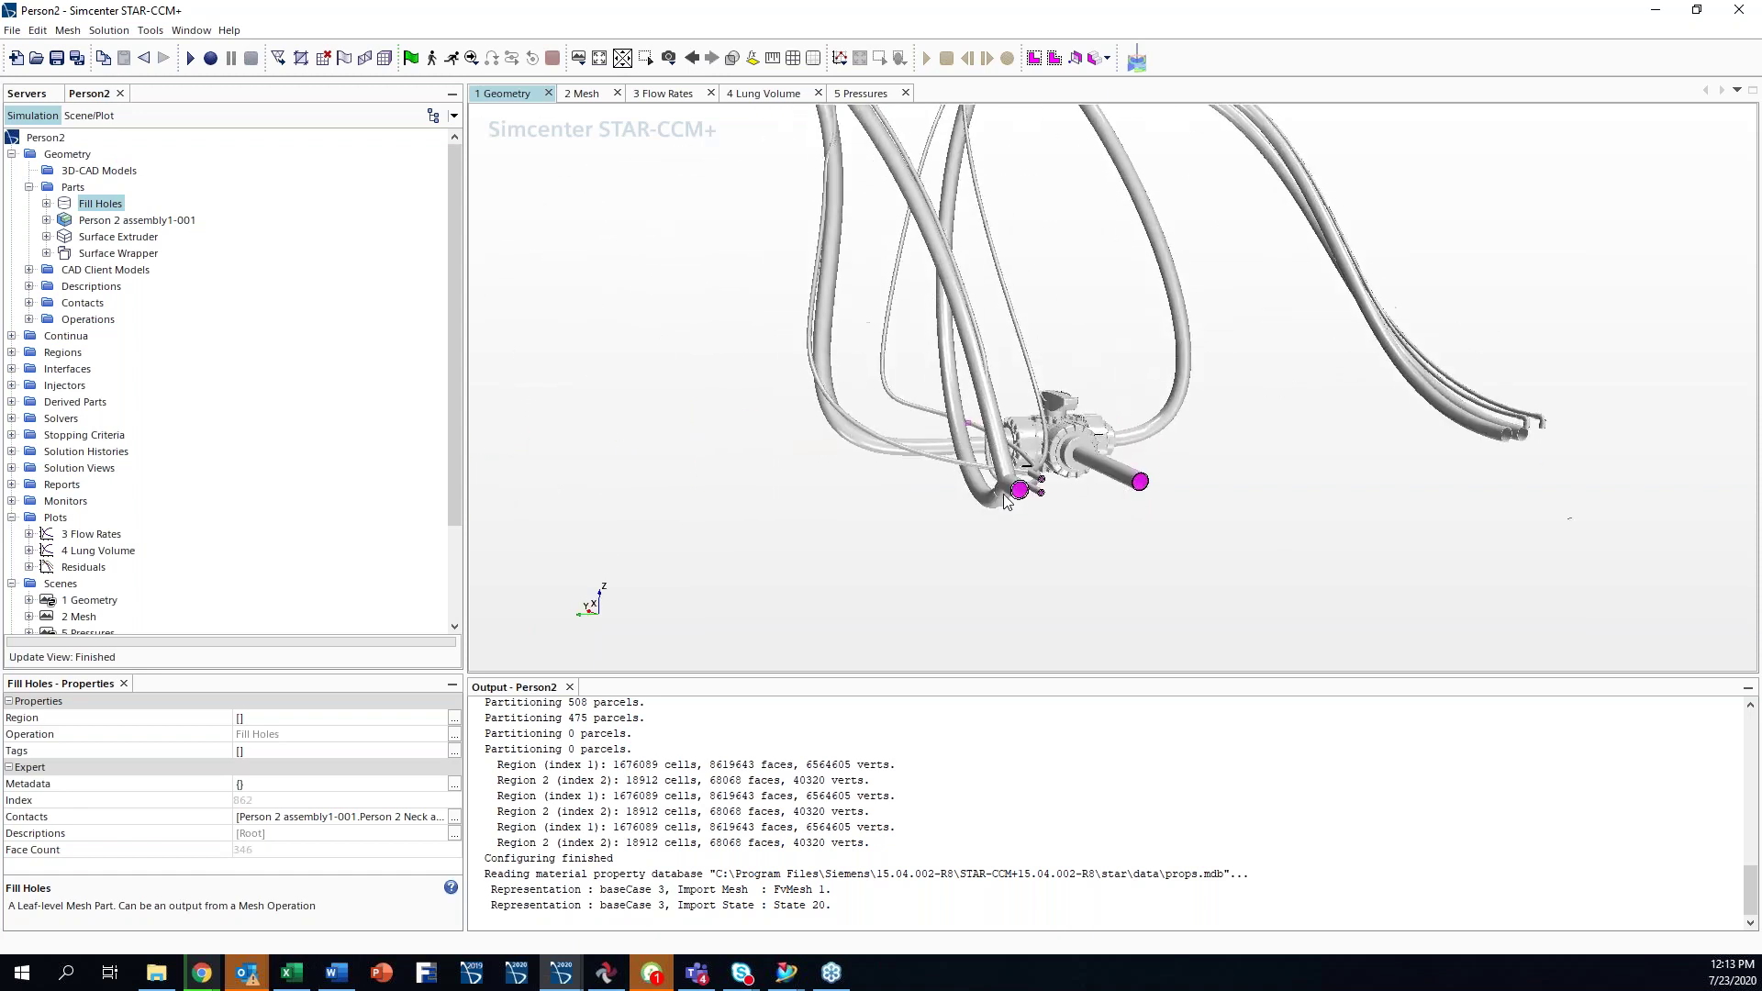
# - Review the Fill Holes operation against the open tube ends, and highlight the Fill Holes part for comparison
pyautogui.click(29, 319)
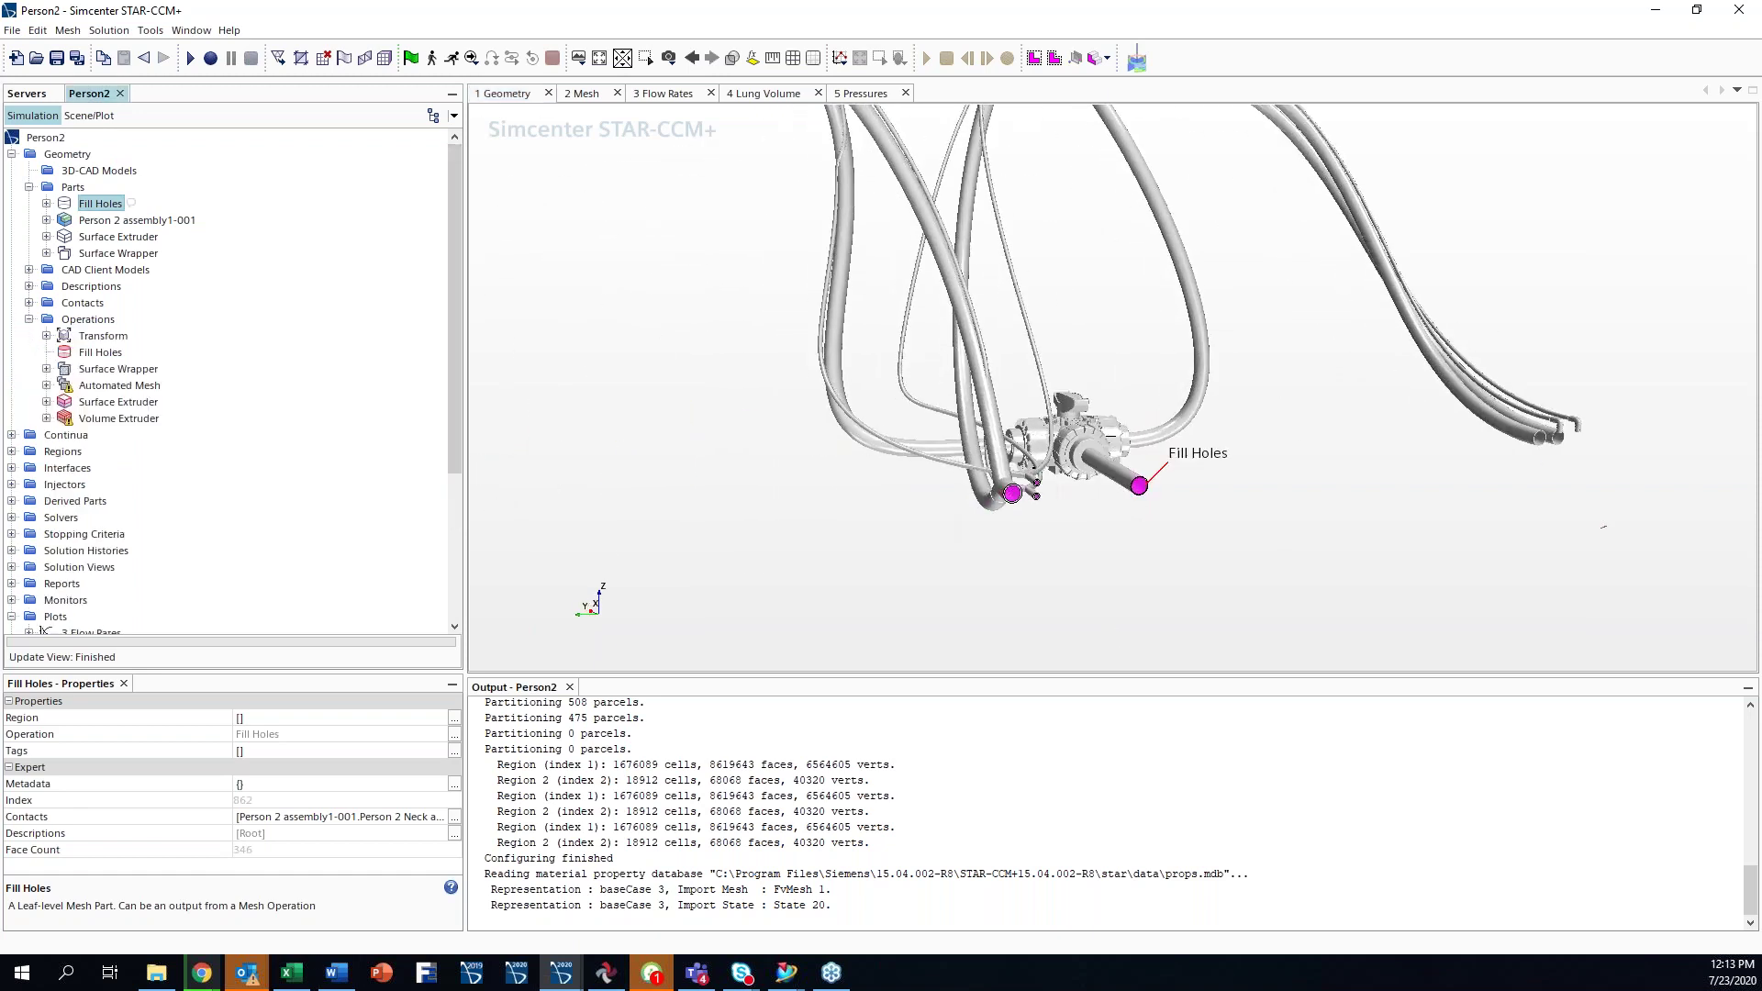
pyautogui.click(92, 352)
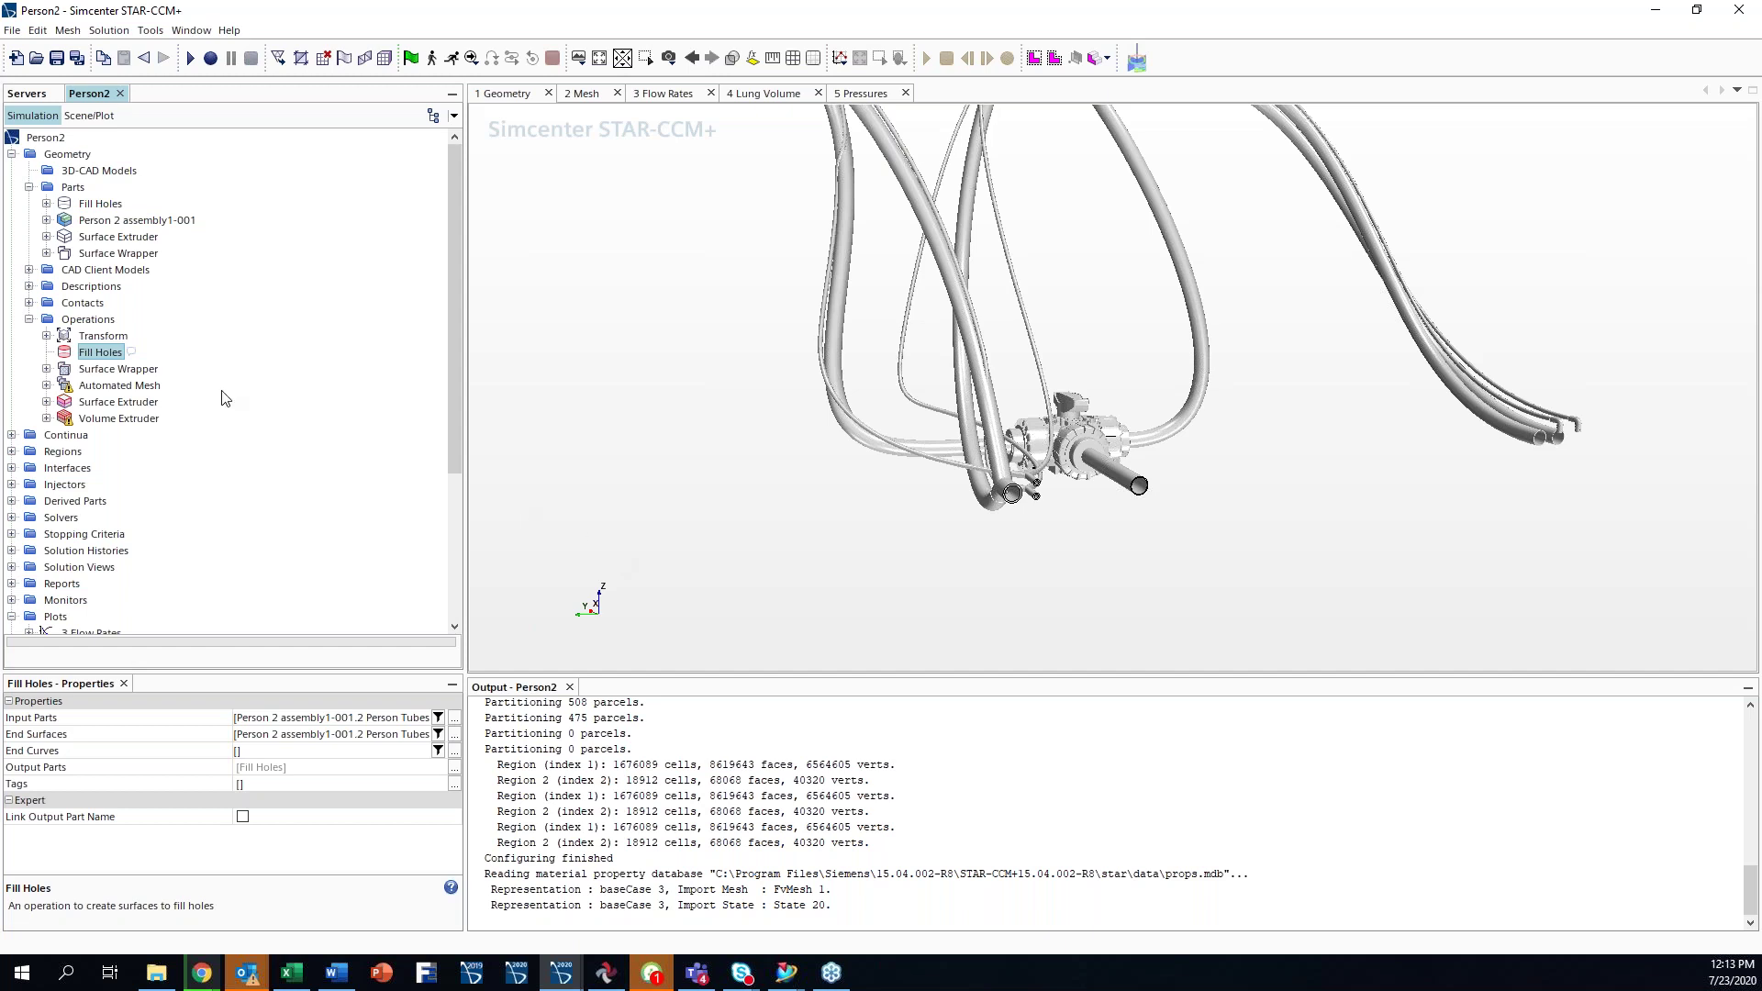
pyautogui.scroll(2, 1014, 516)
pyautogui.scroll(5, 1014, 516)
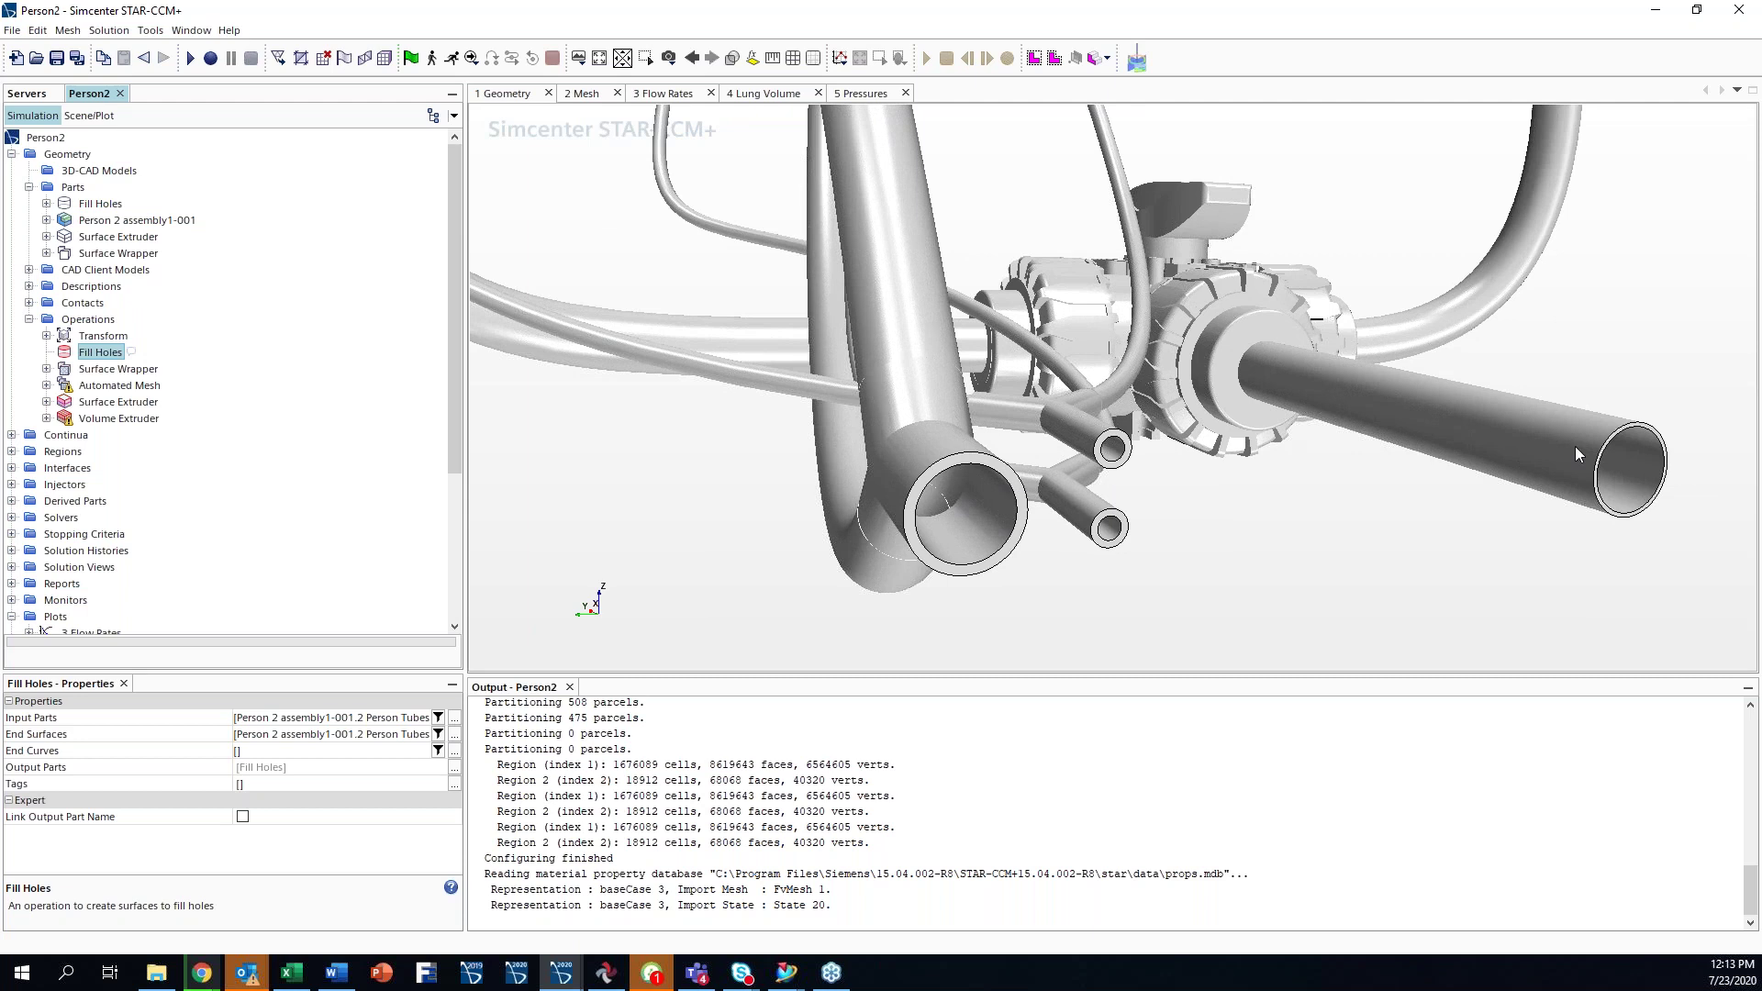
pyautogui.click(90, 208)
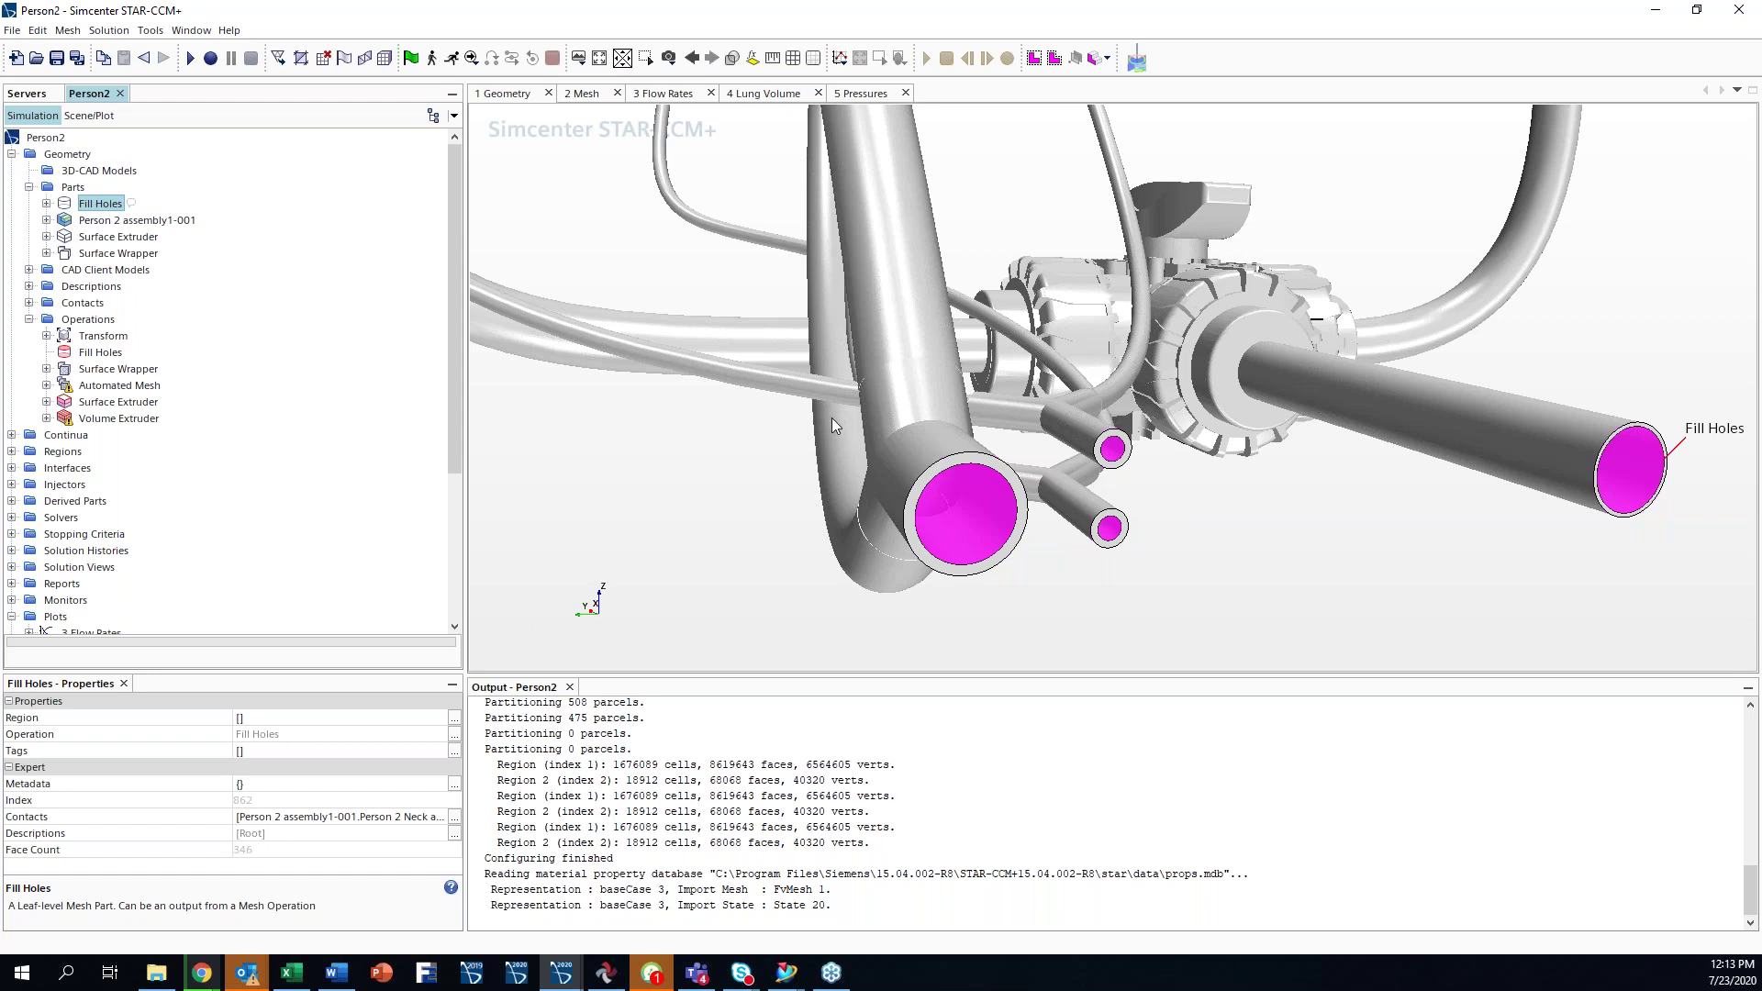
# - Review the Surface Wrapper operation's properties and open the 2 Mesh scene to view the extracted tube flow volume
pyautogui.click(89, 370)
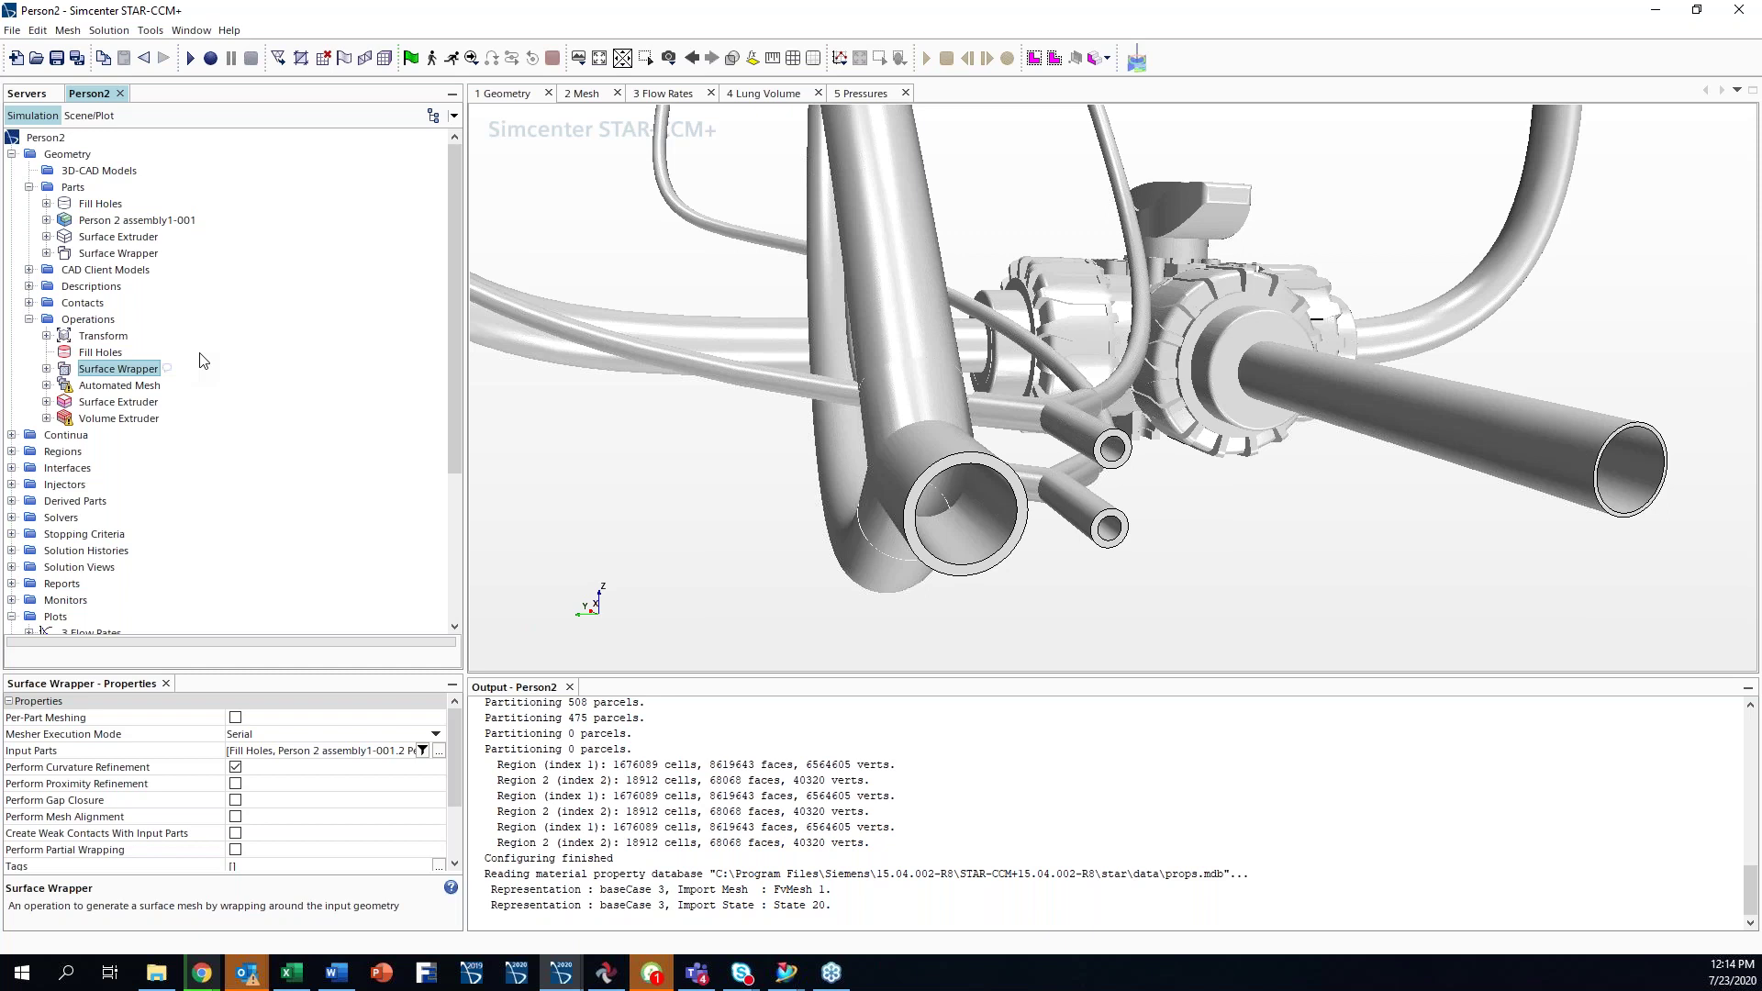
pyautogui.moveTo(951, 518); pyautogui.dragTo(966, 493)
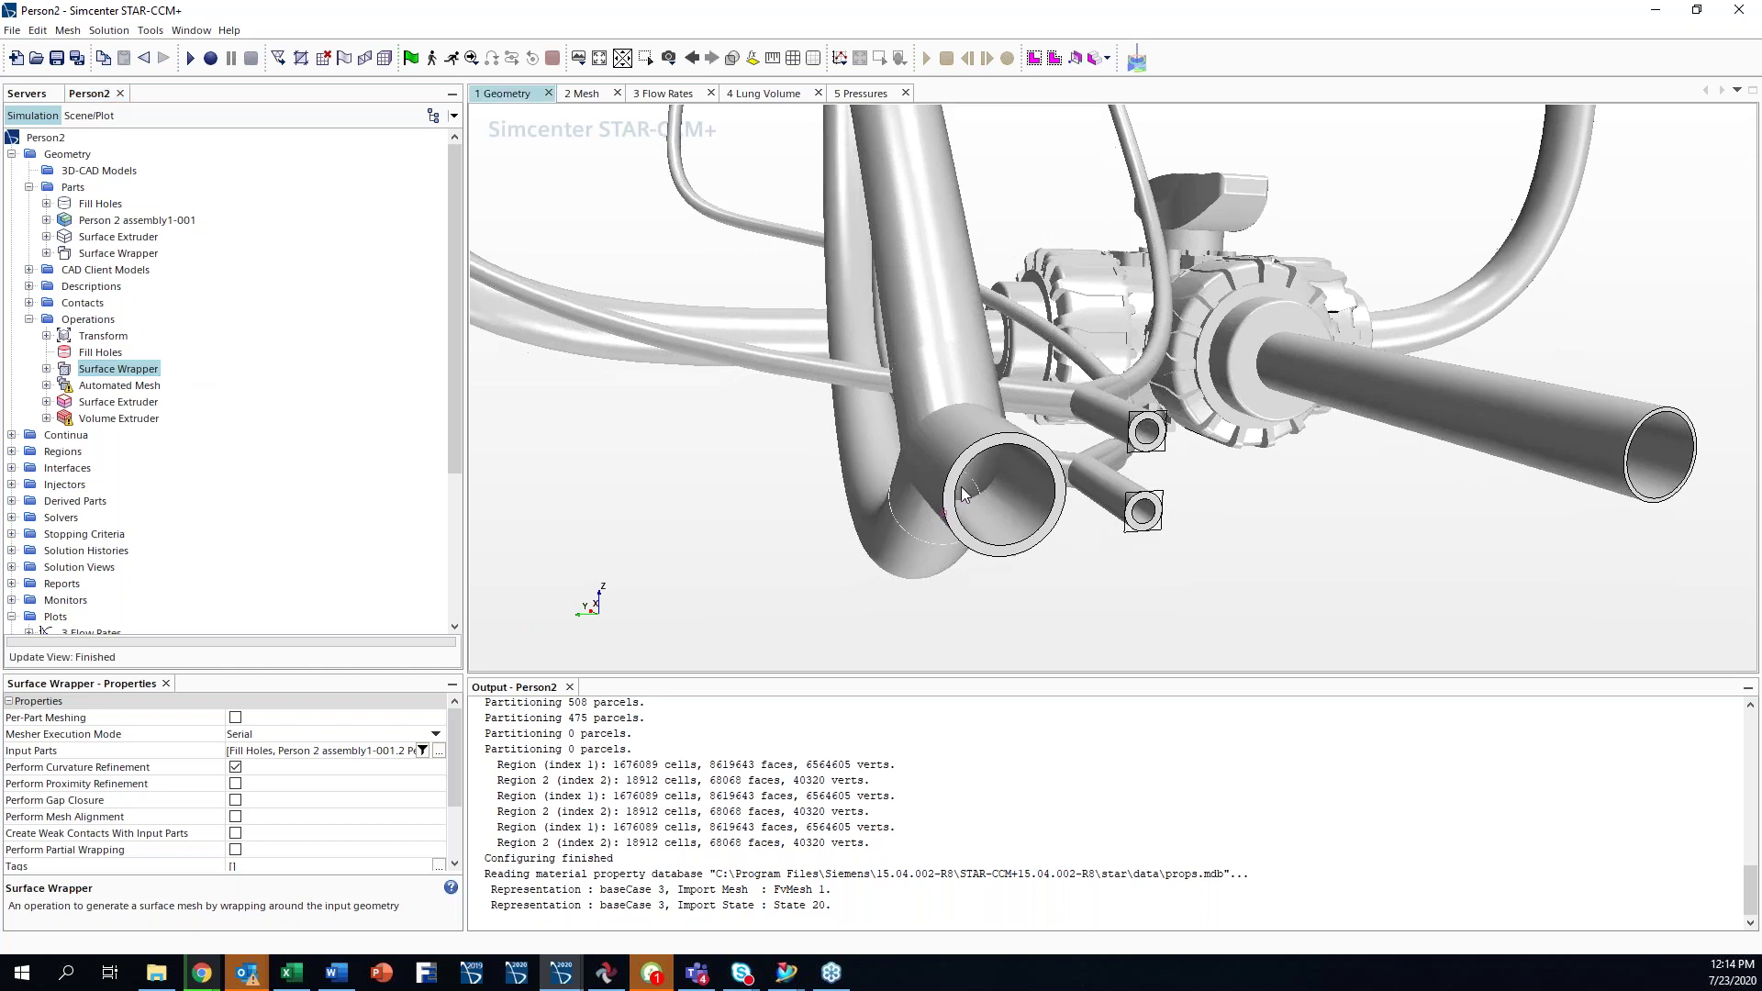
pyautogui.click(594, 96)
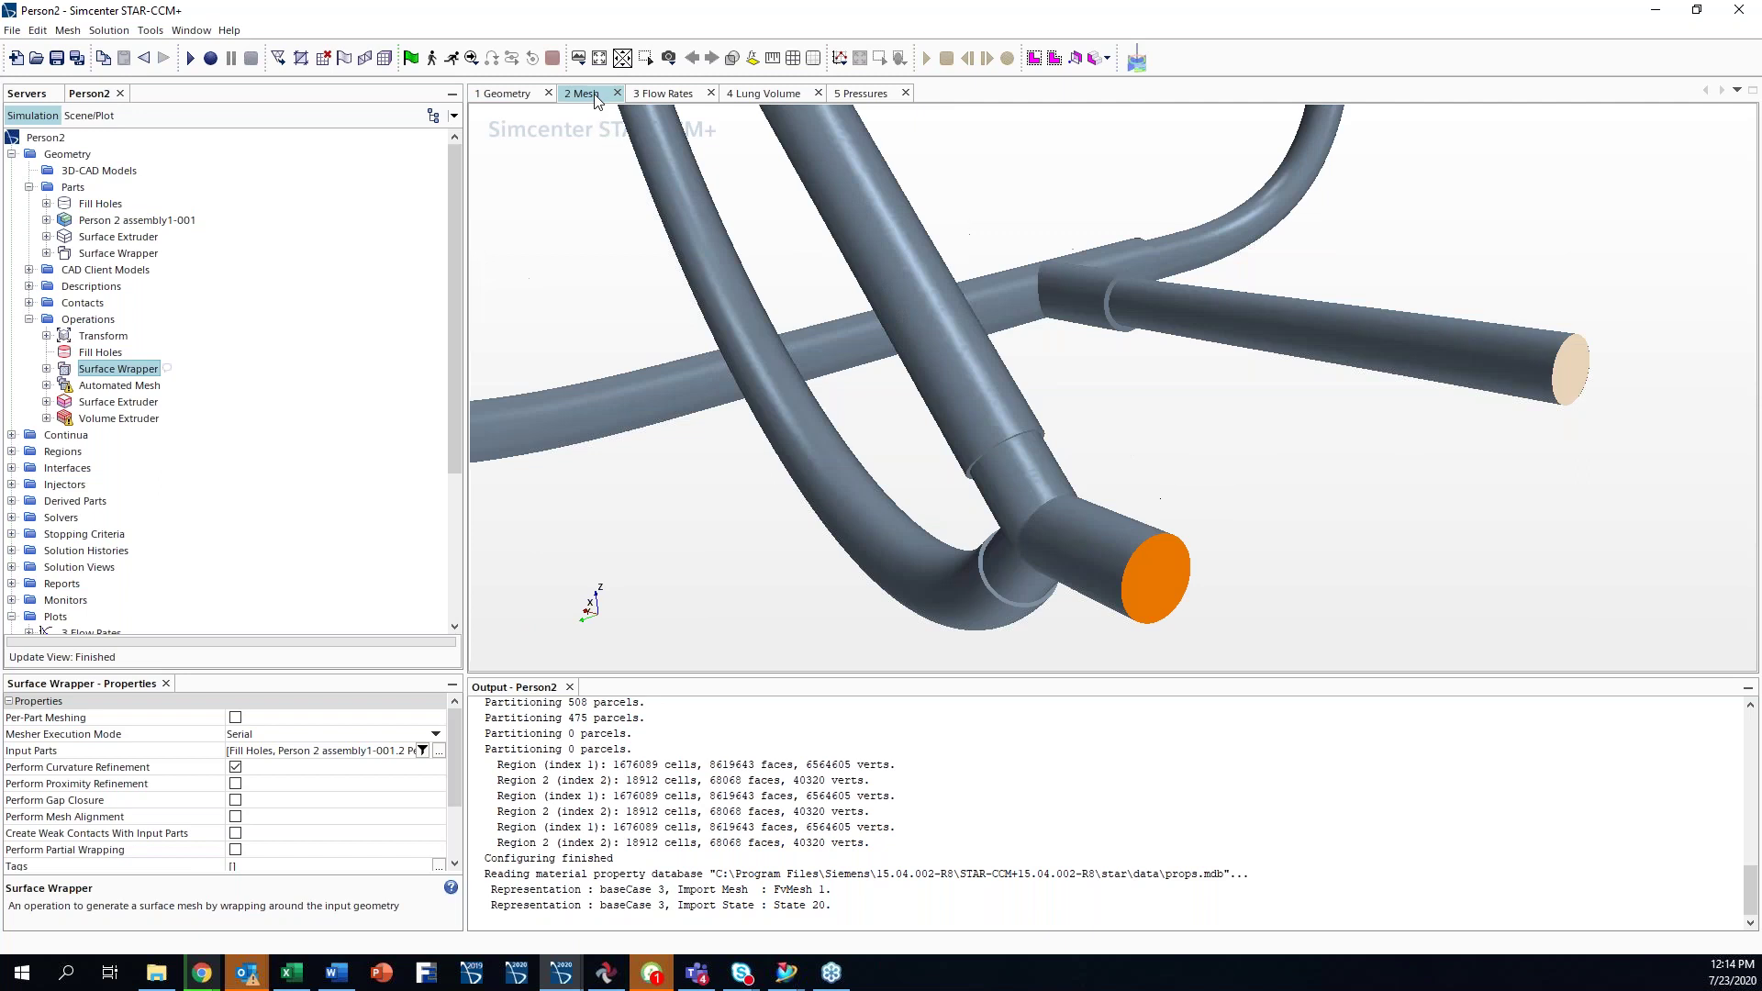
pyautogui.scroll(-8, 874, 442)
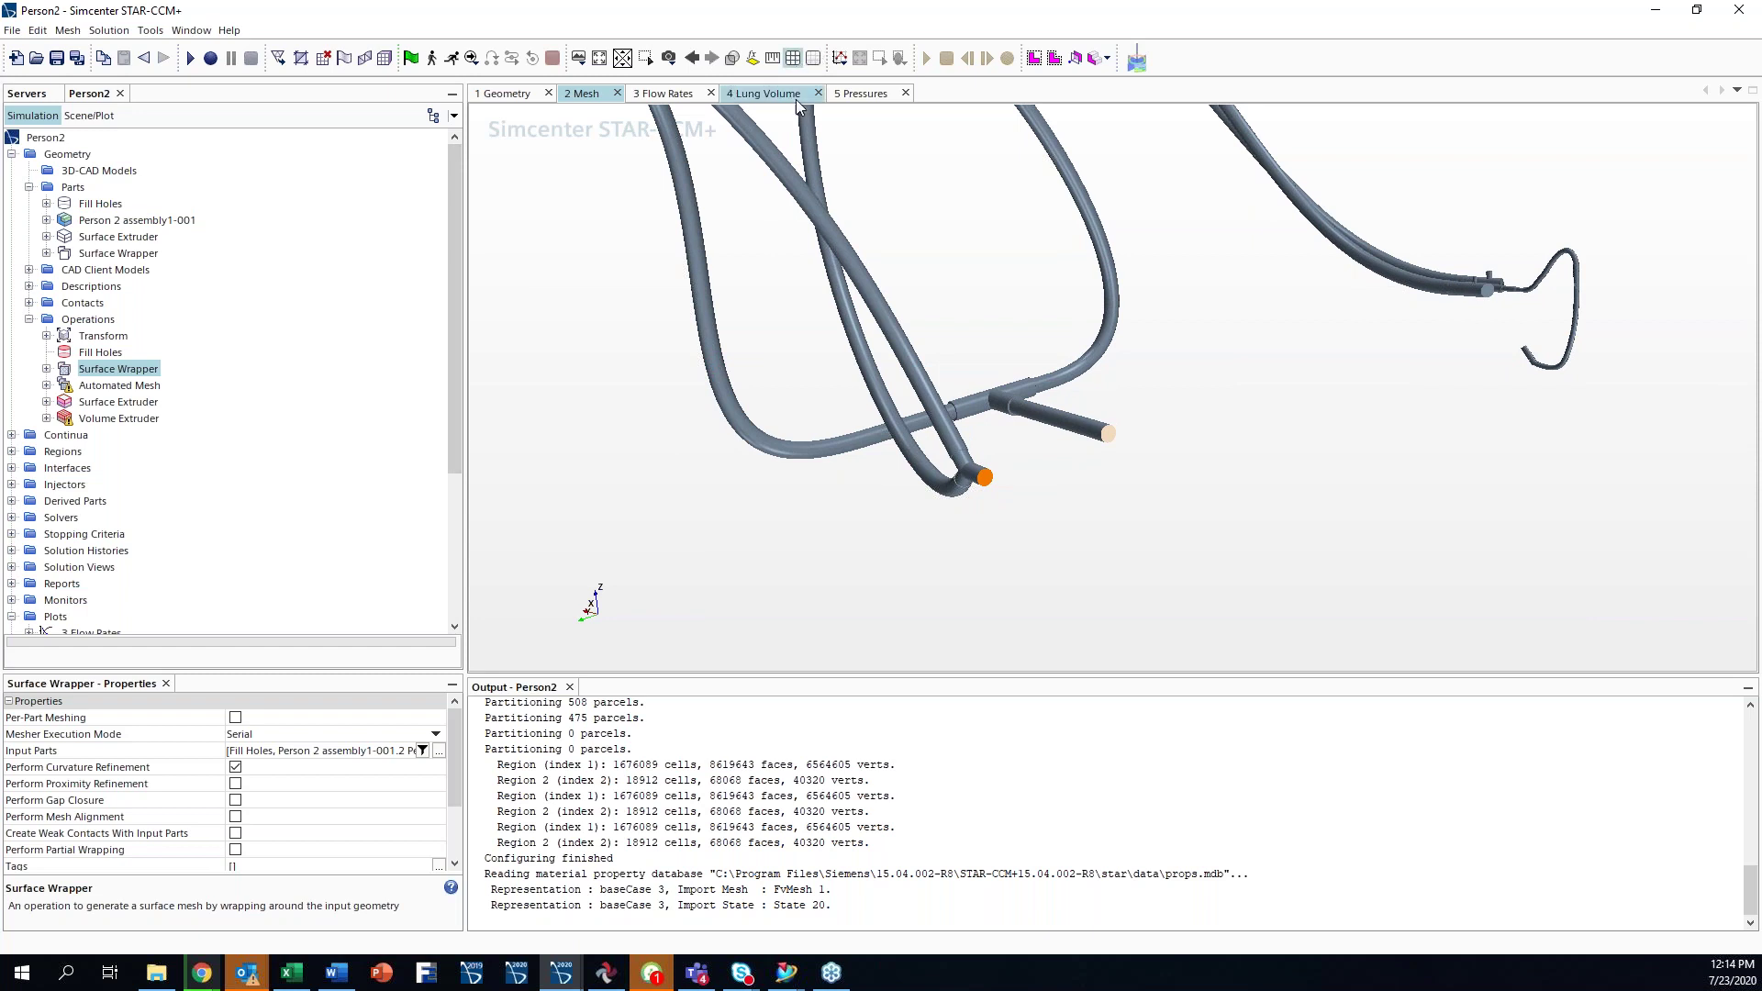
# - Show the mesh lines in the 2 Mesh scene and examine the cells around the orange tube end and neighbouring bends
pyautogui.scroll(5, 943, 471)
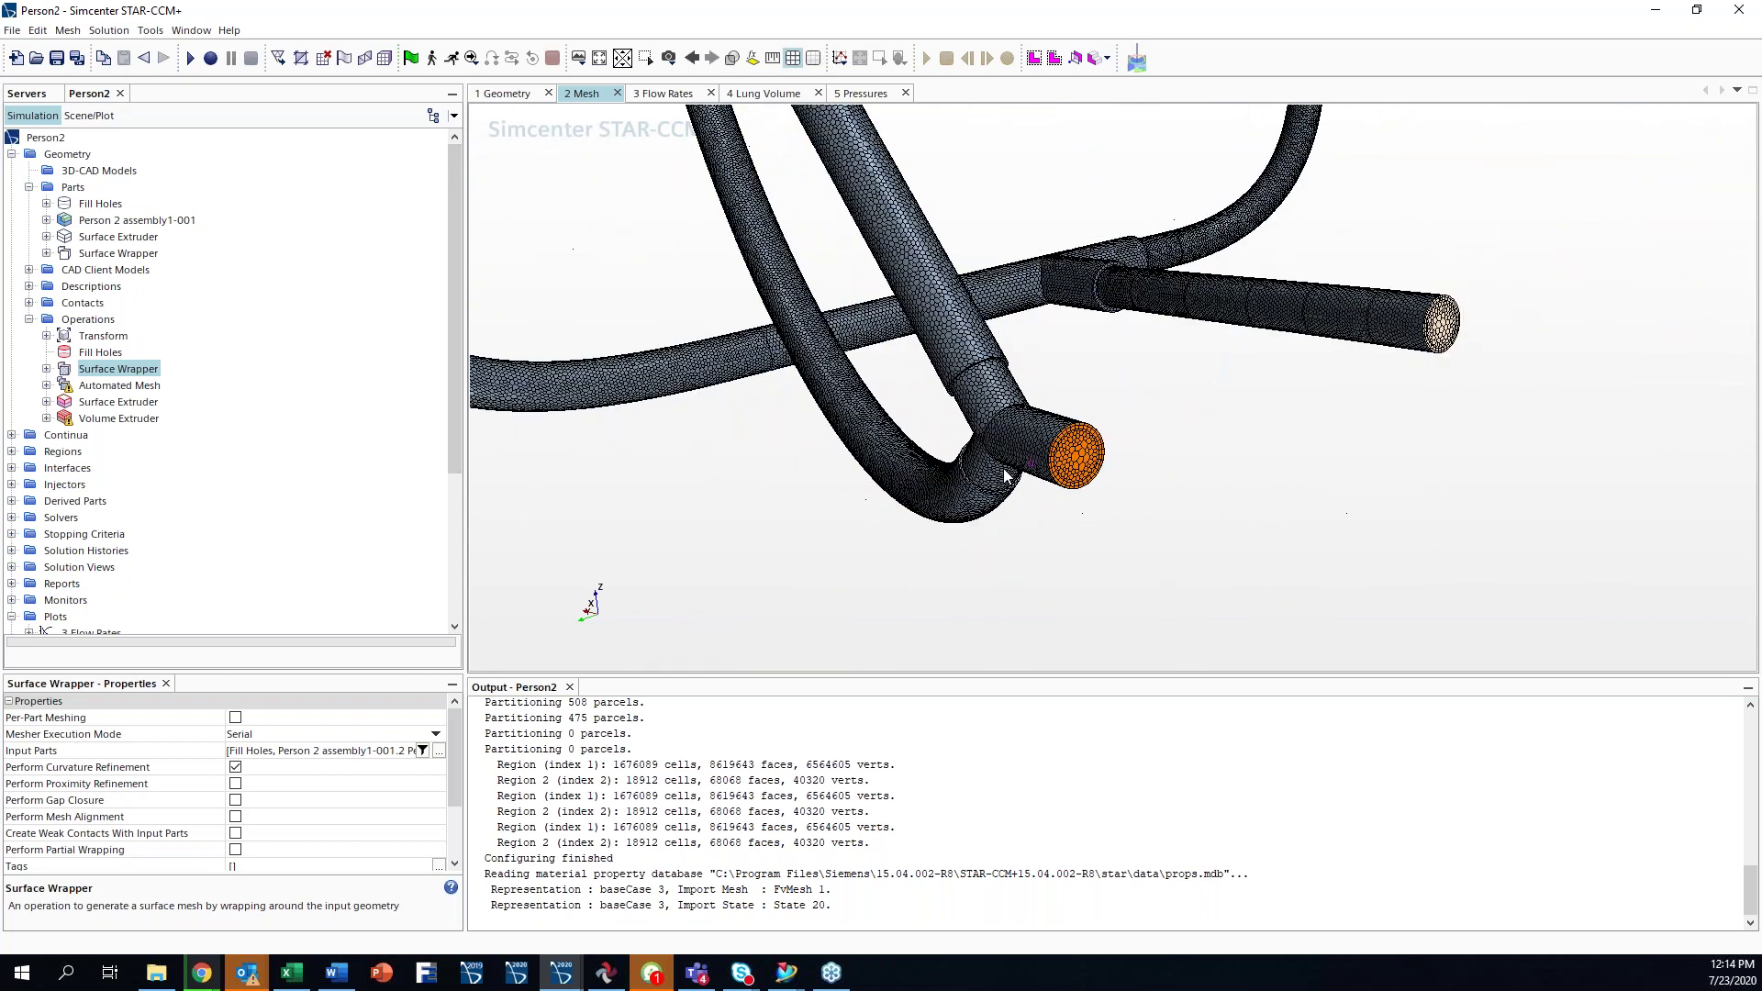
pyautogui.scroll(3, 1006, 475)
pyautogui.scroll(4, 933, 482)
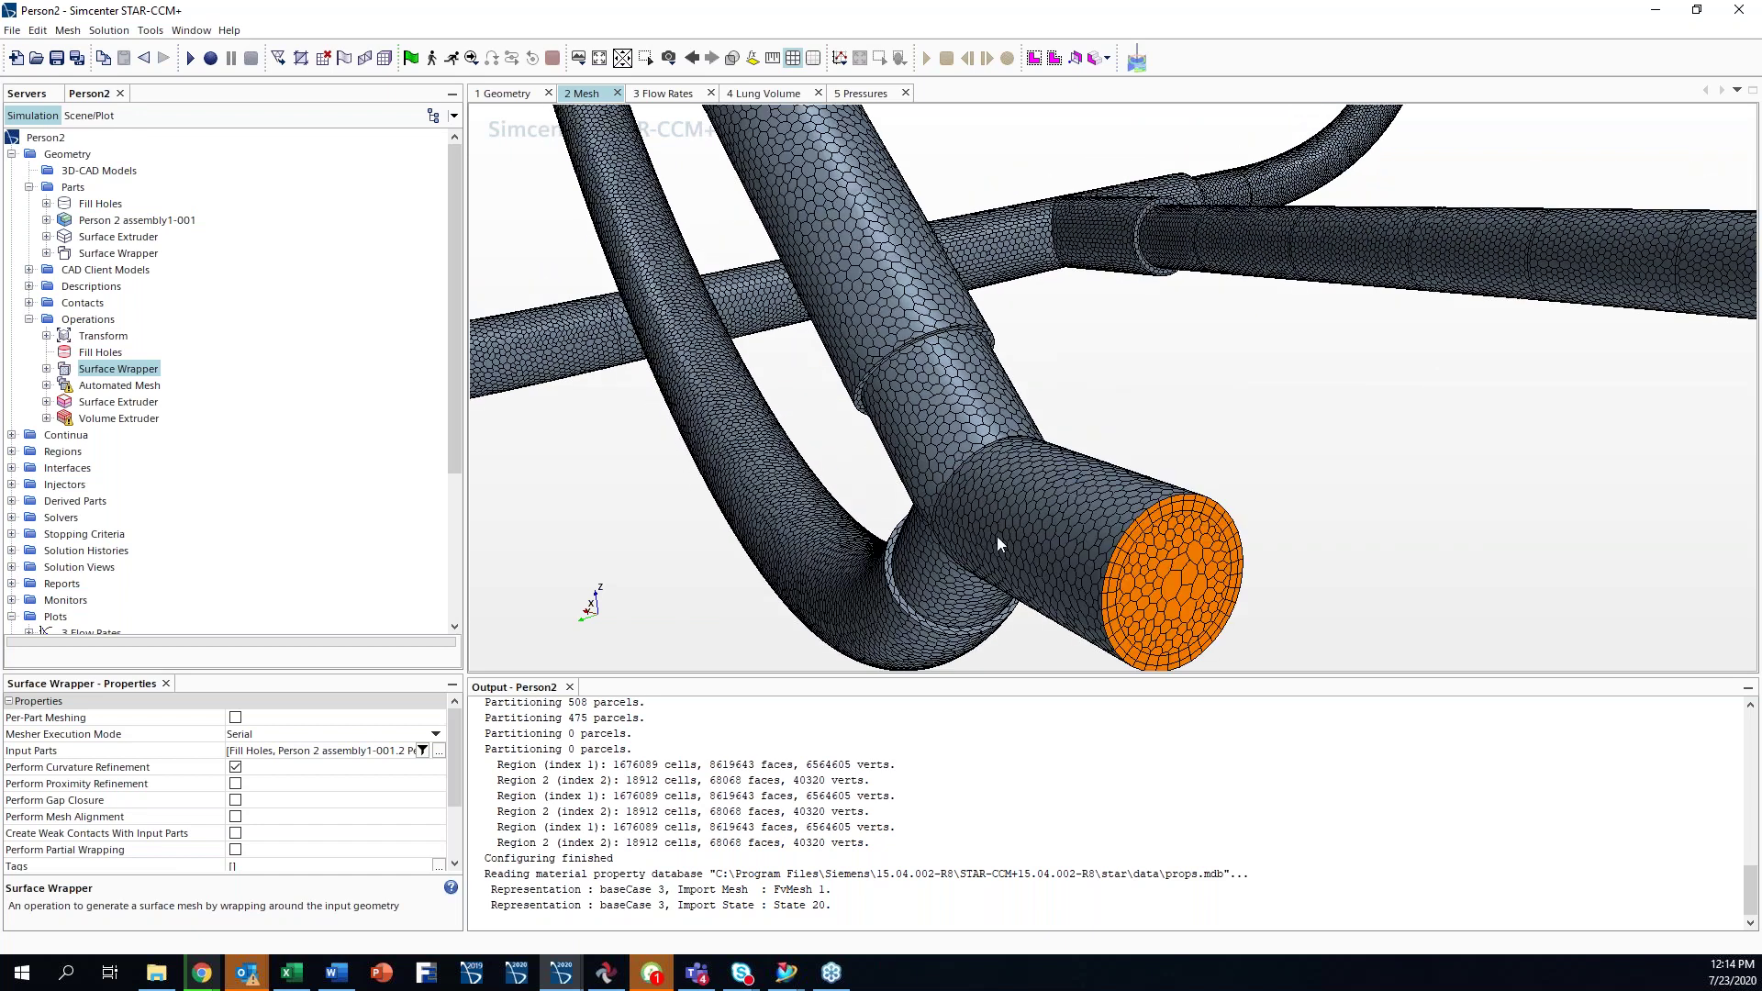
pyautogui.moveTo(945, 367); pyautogui.dragTo(868, 211)
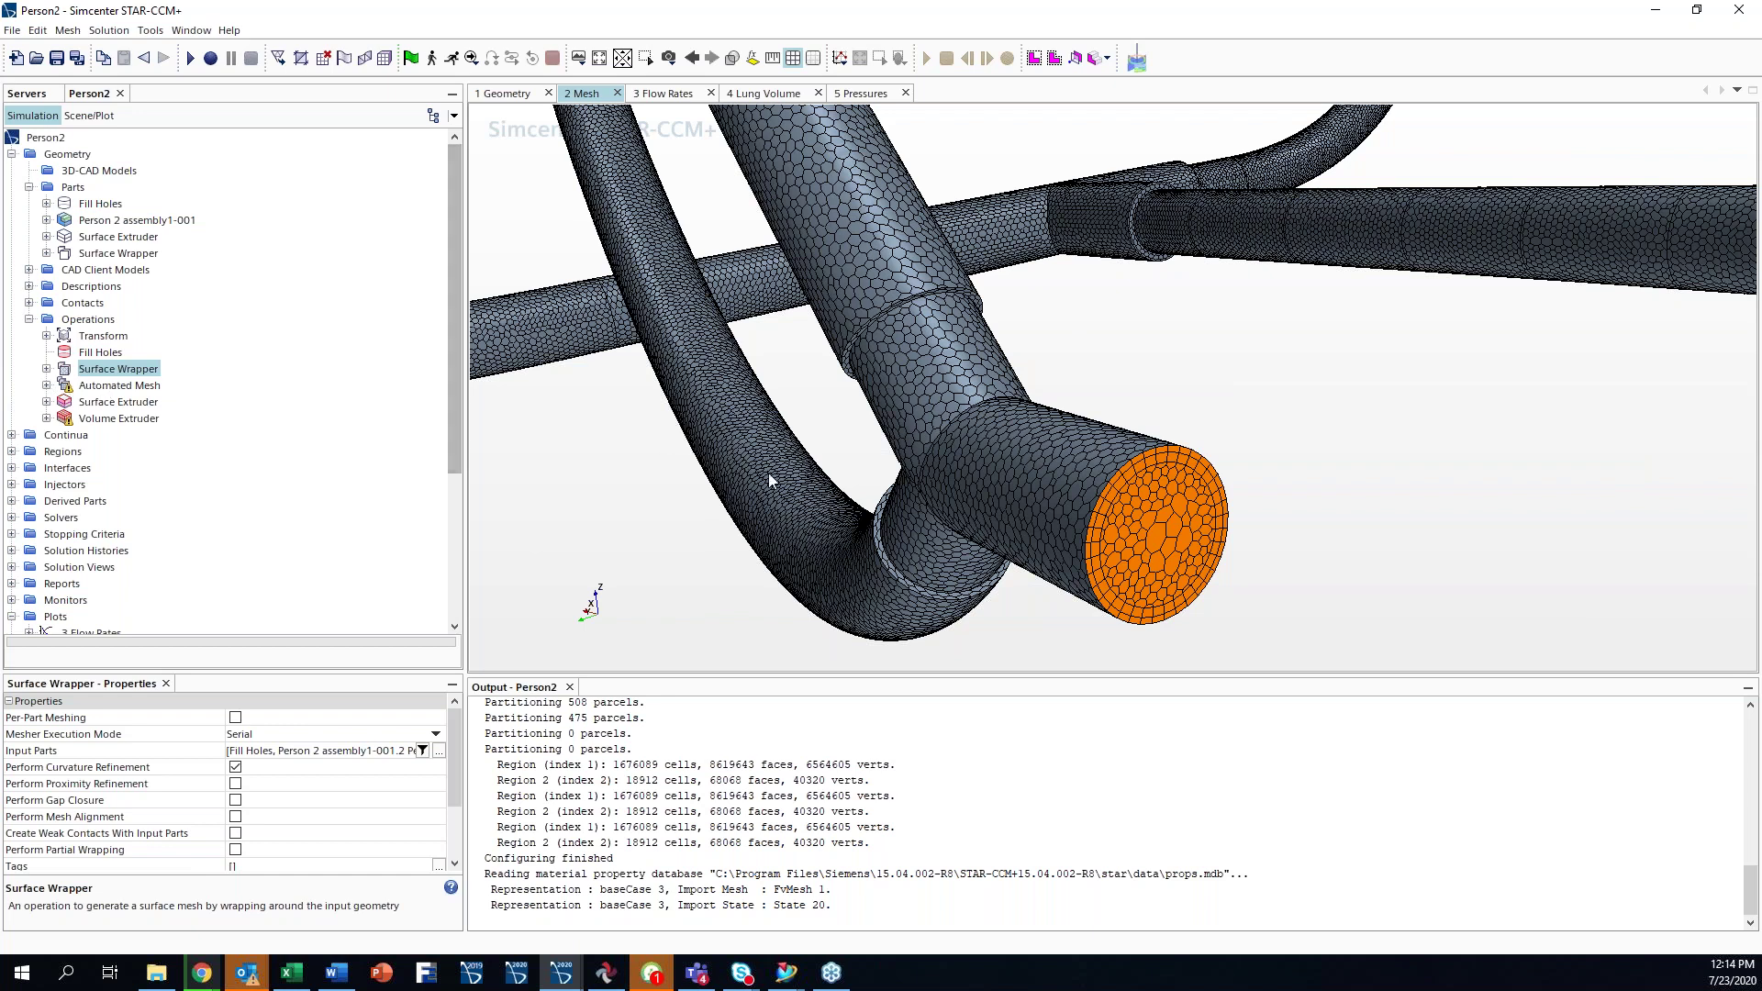
pyautogui.moveTo(769, 475); pyautogui.dragTo(690, 479)
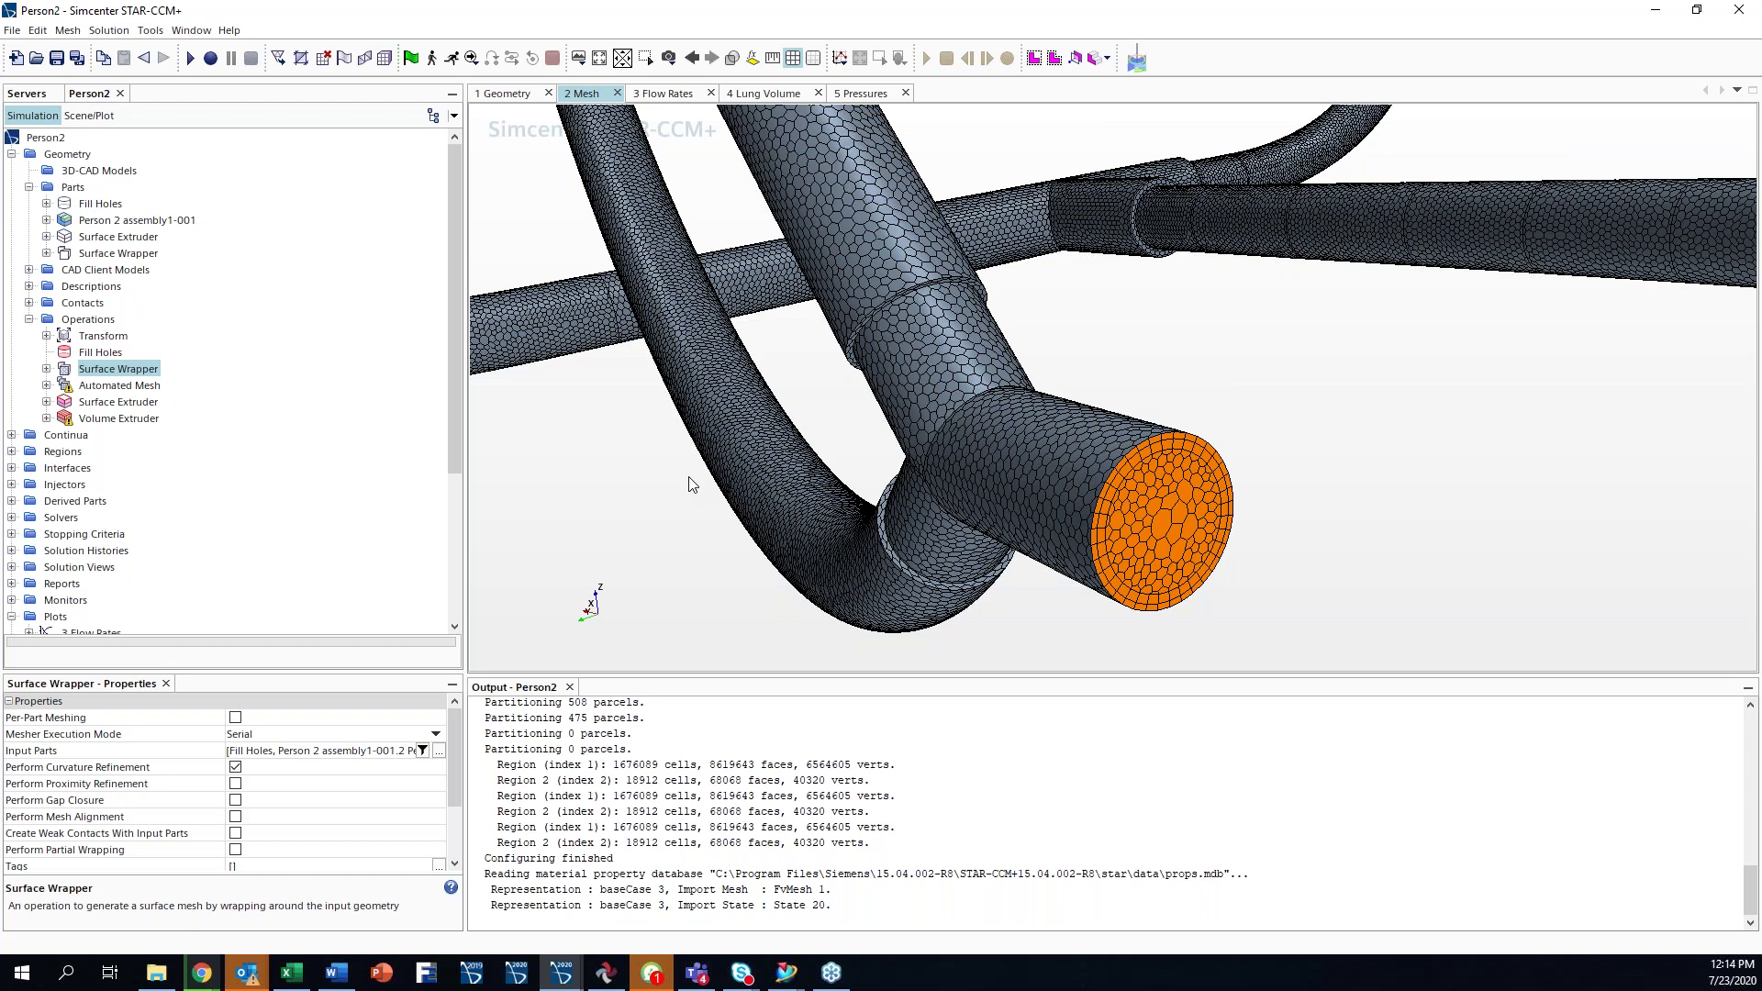
# - Examine the mesh of the connector and thin curved tube at the patient end, and of the whole tube circuit
pyautogui.scroll(-6, 692, 484)
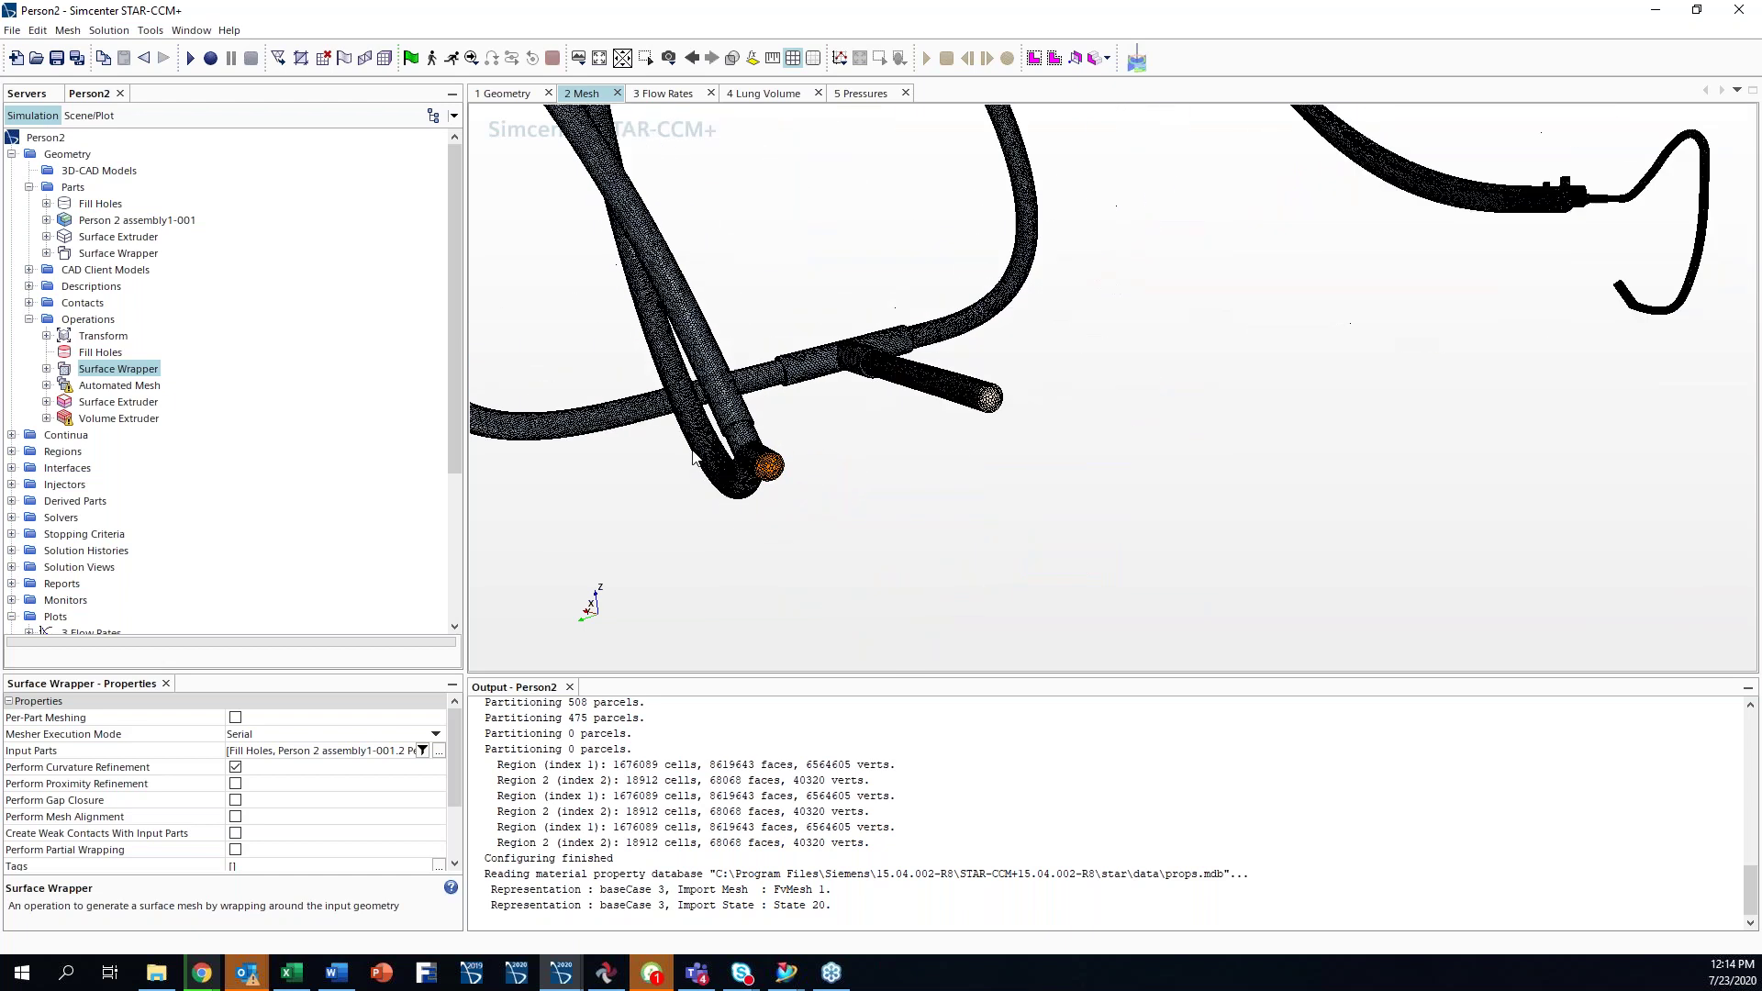
pyautogui.scroll(6, 1228, 415)
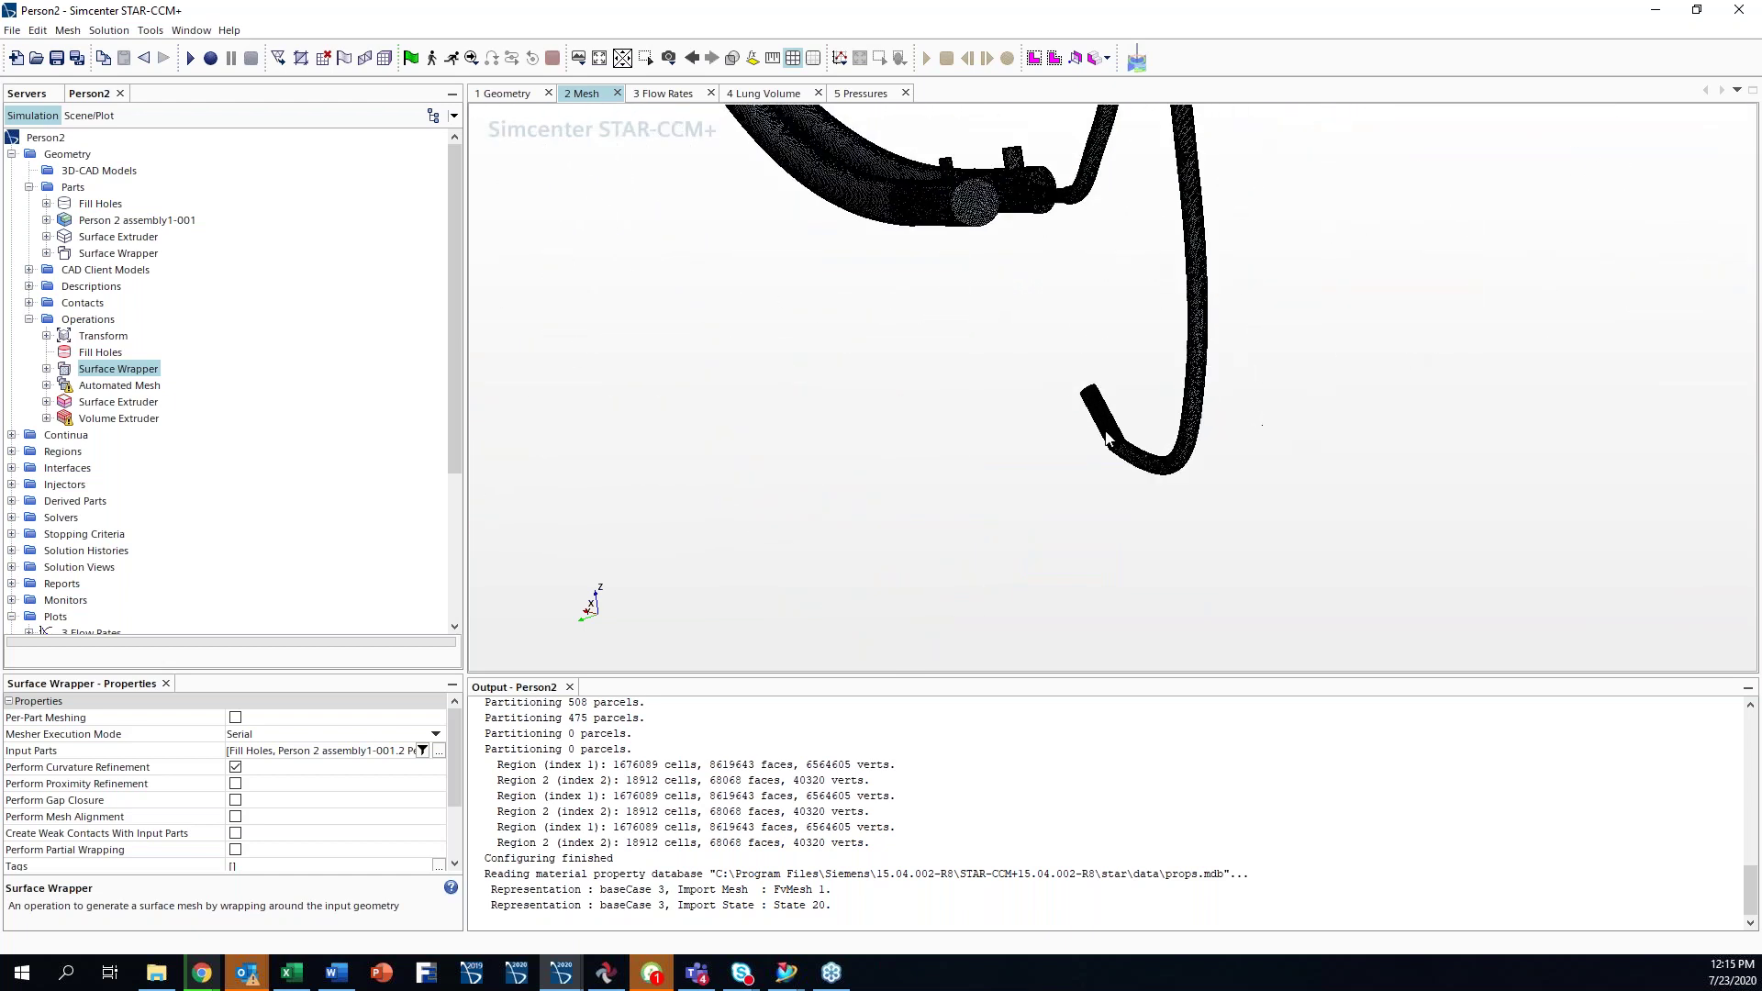
pyautogui.moveTo(1232, 444); pyautogui.dragTo(1123, 503, button='middle')
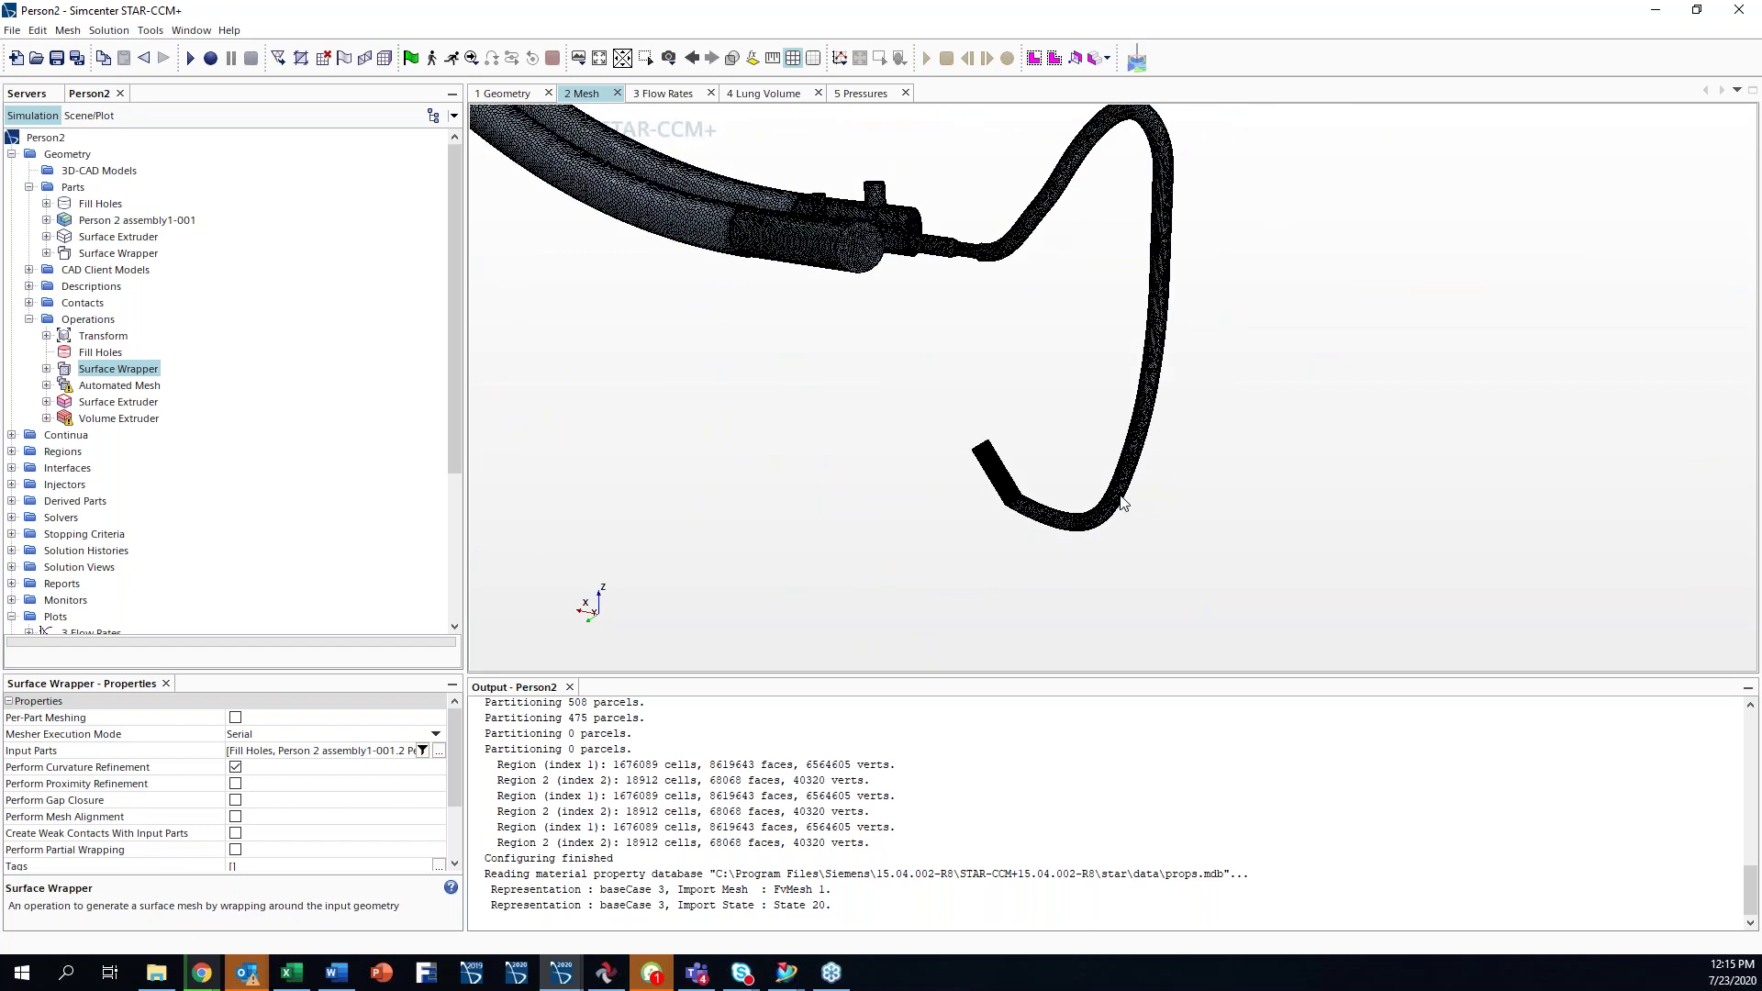
pyautogui.scroll(-1, 1088, 395)
pyautogui.scroll(-2, 1087, 395)
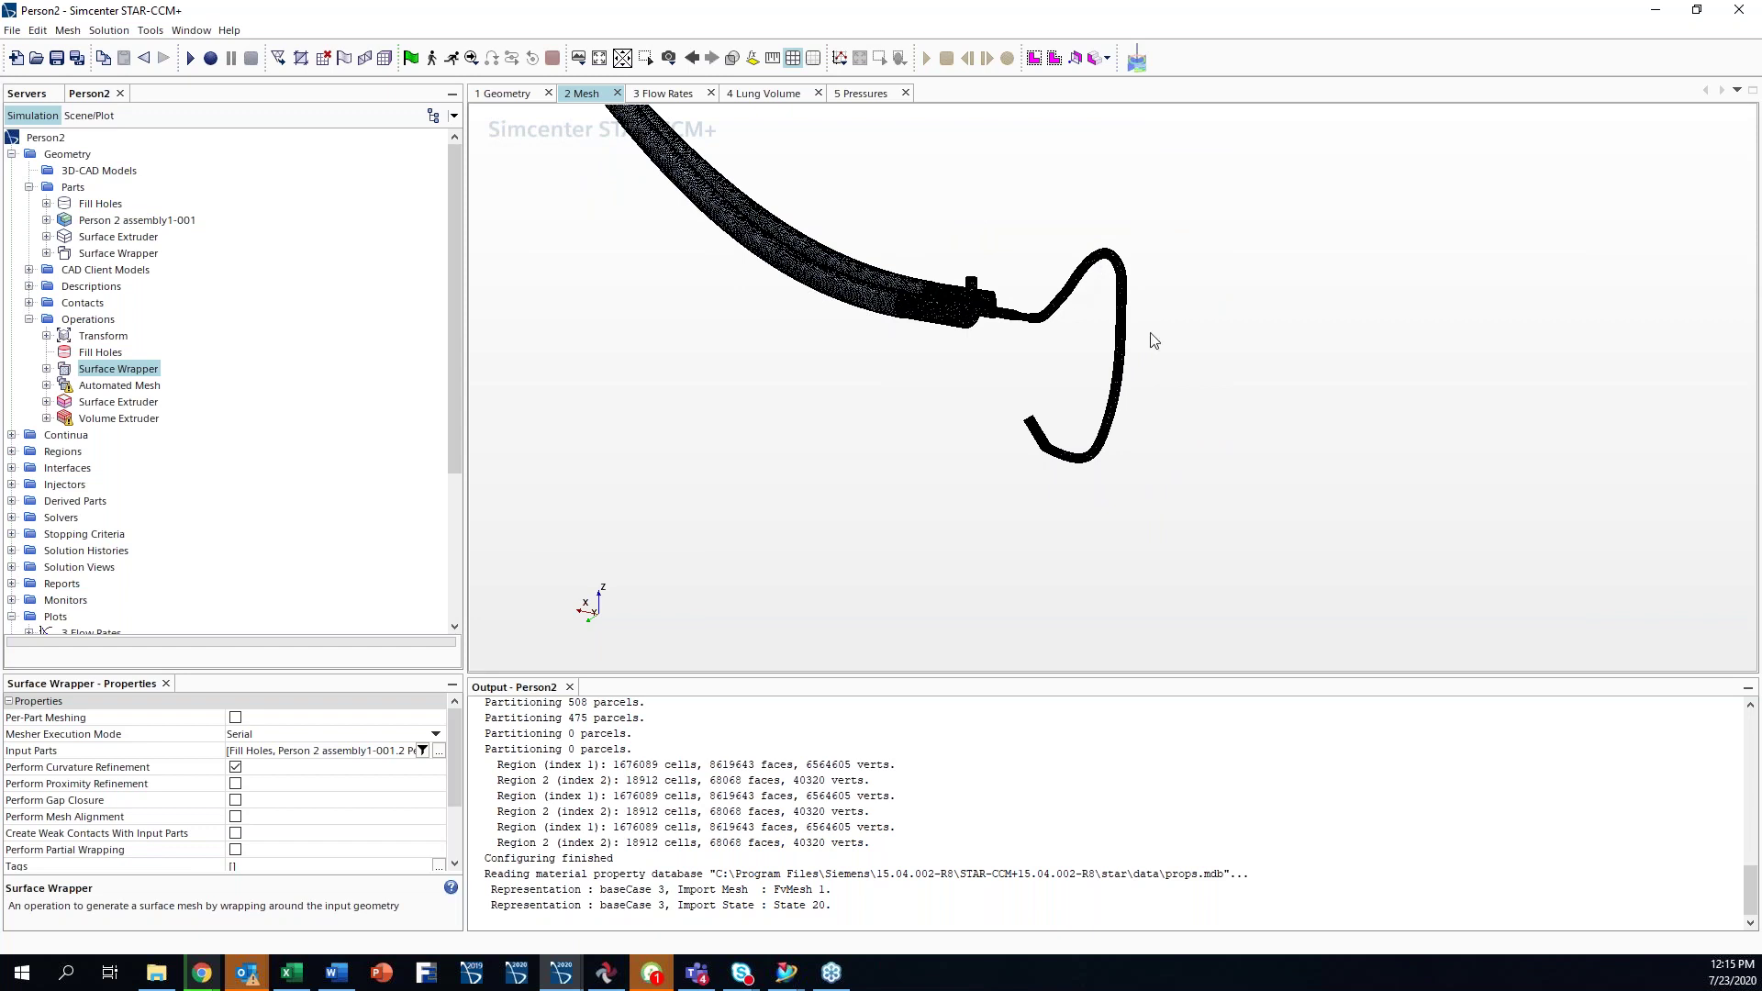
pyautogui.scroll(1, 1054, 450)
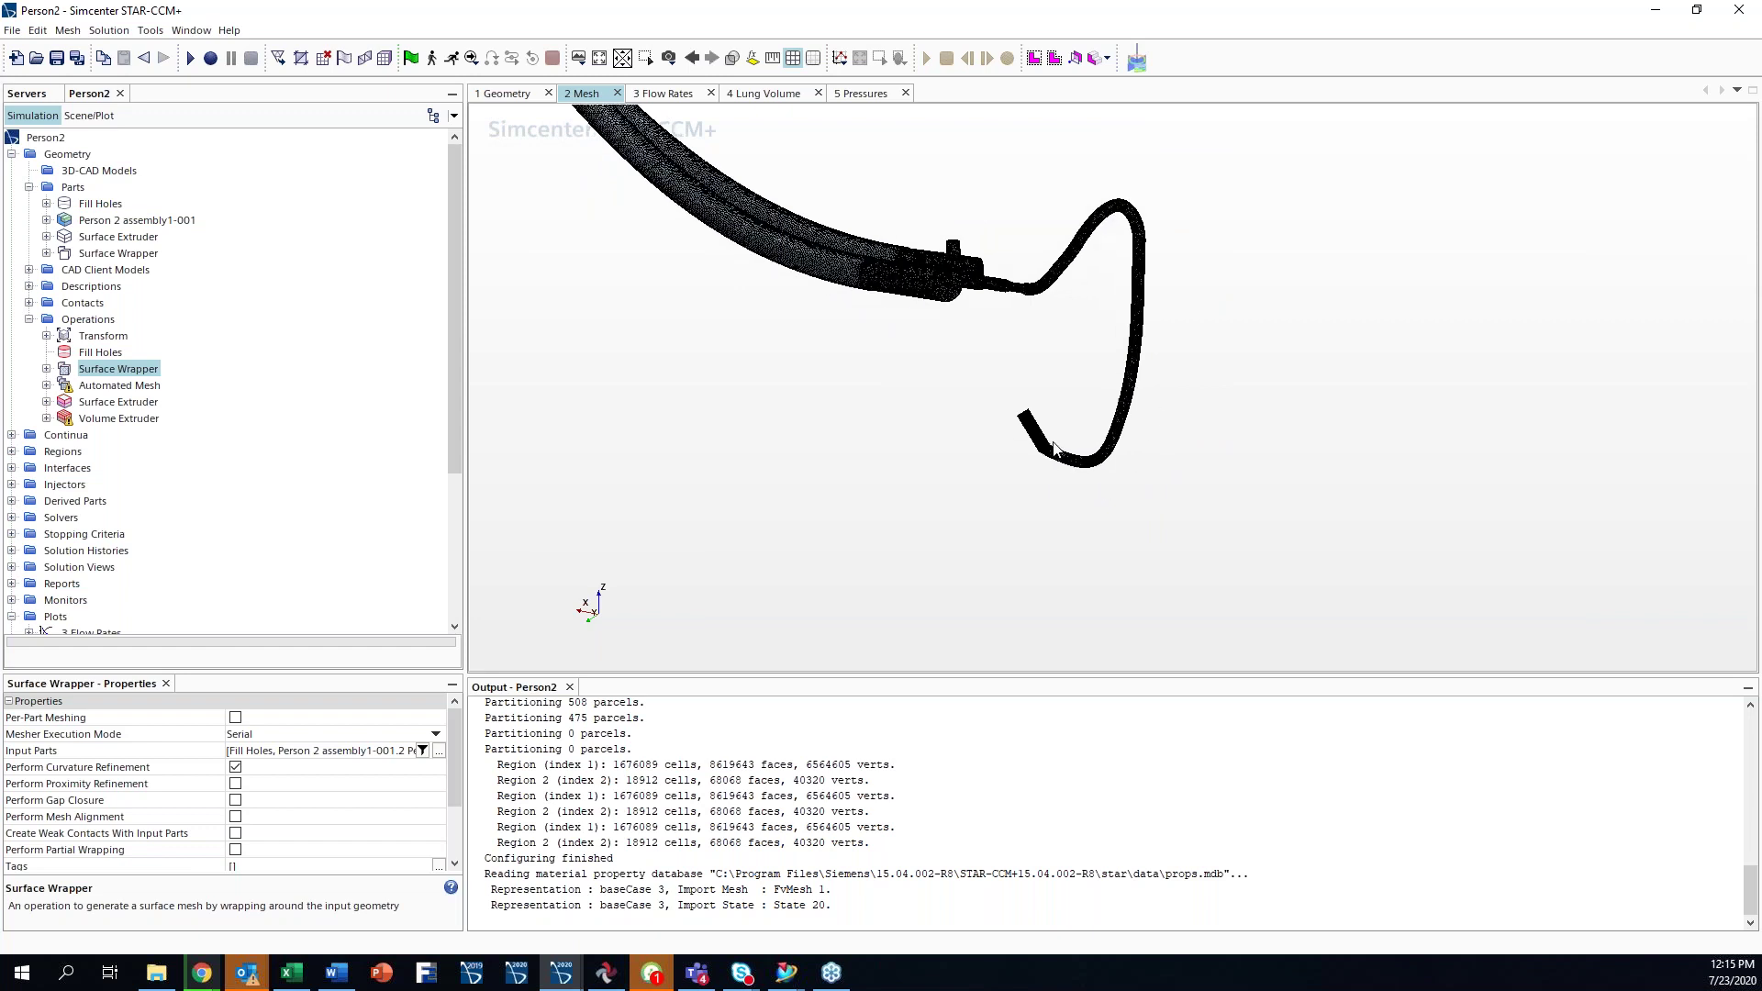
pyautogui.scroll(1, 1054, 450)
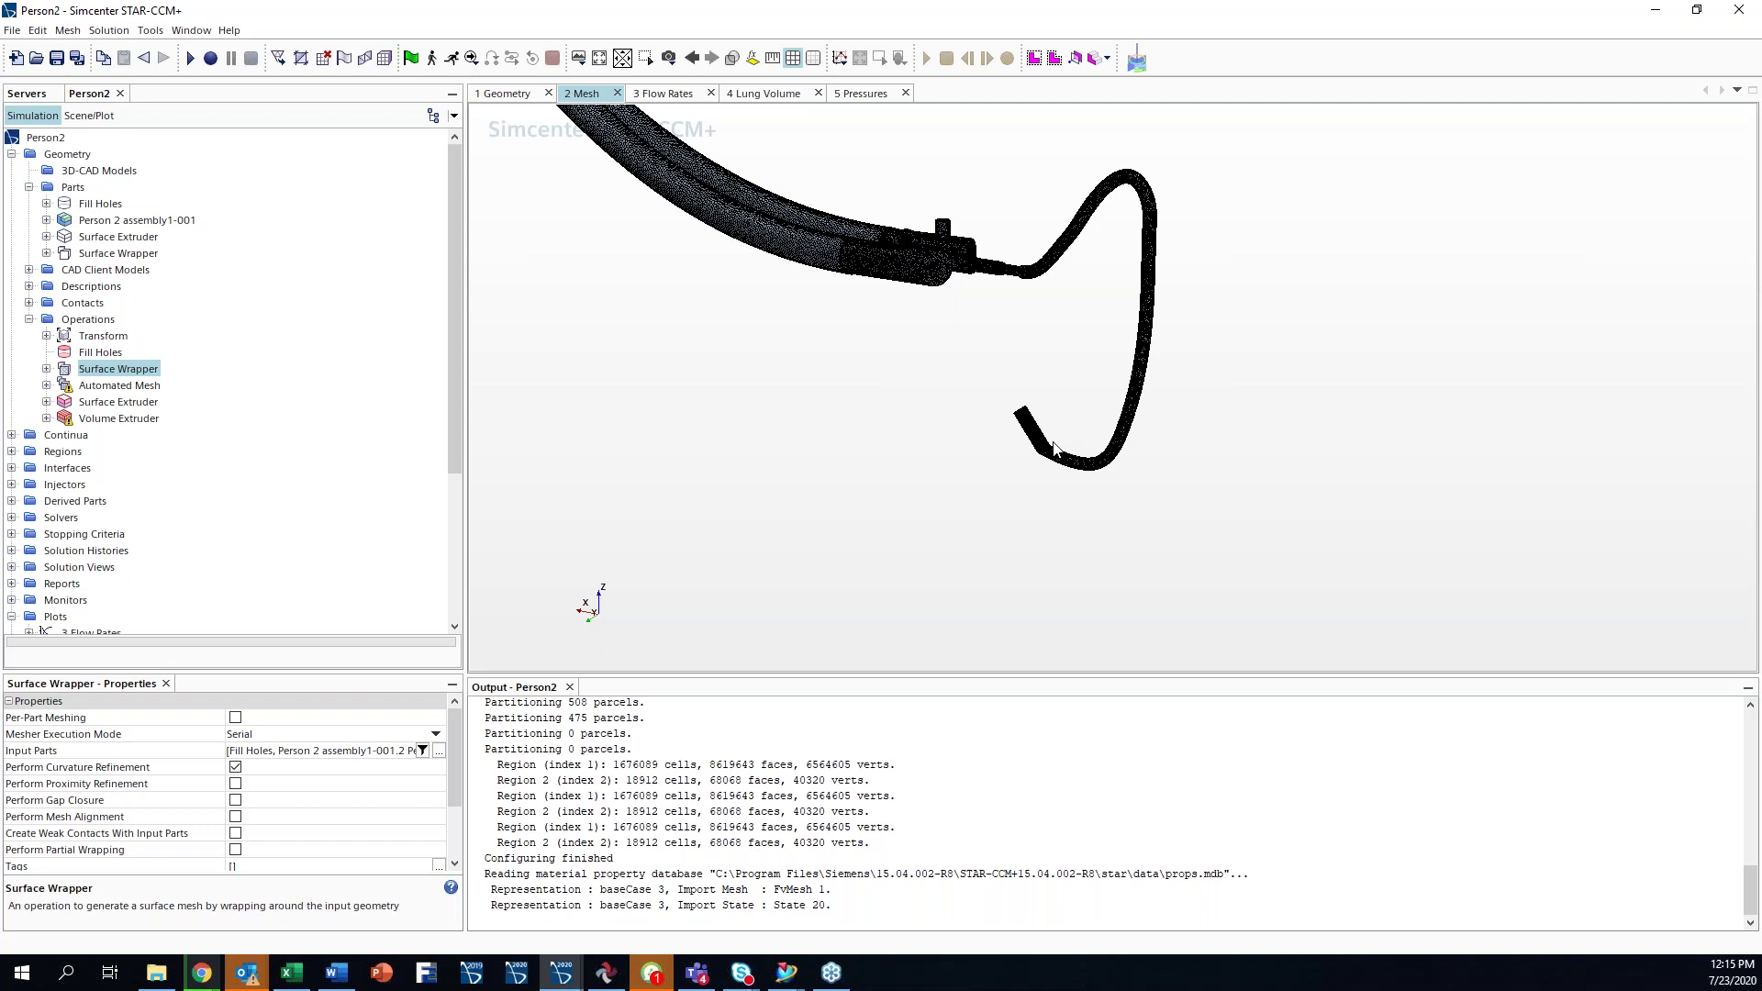
pyautogui.moveTo(783, 345); pyautogui.dragTo(870, 244)
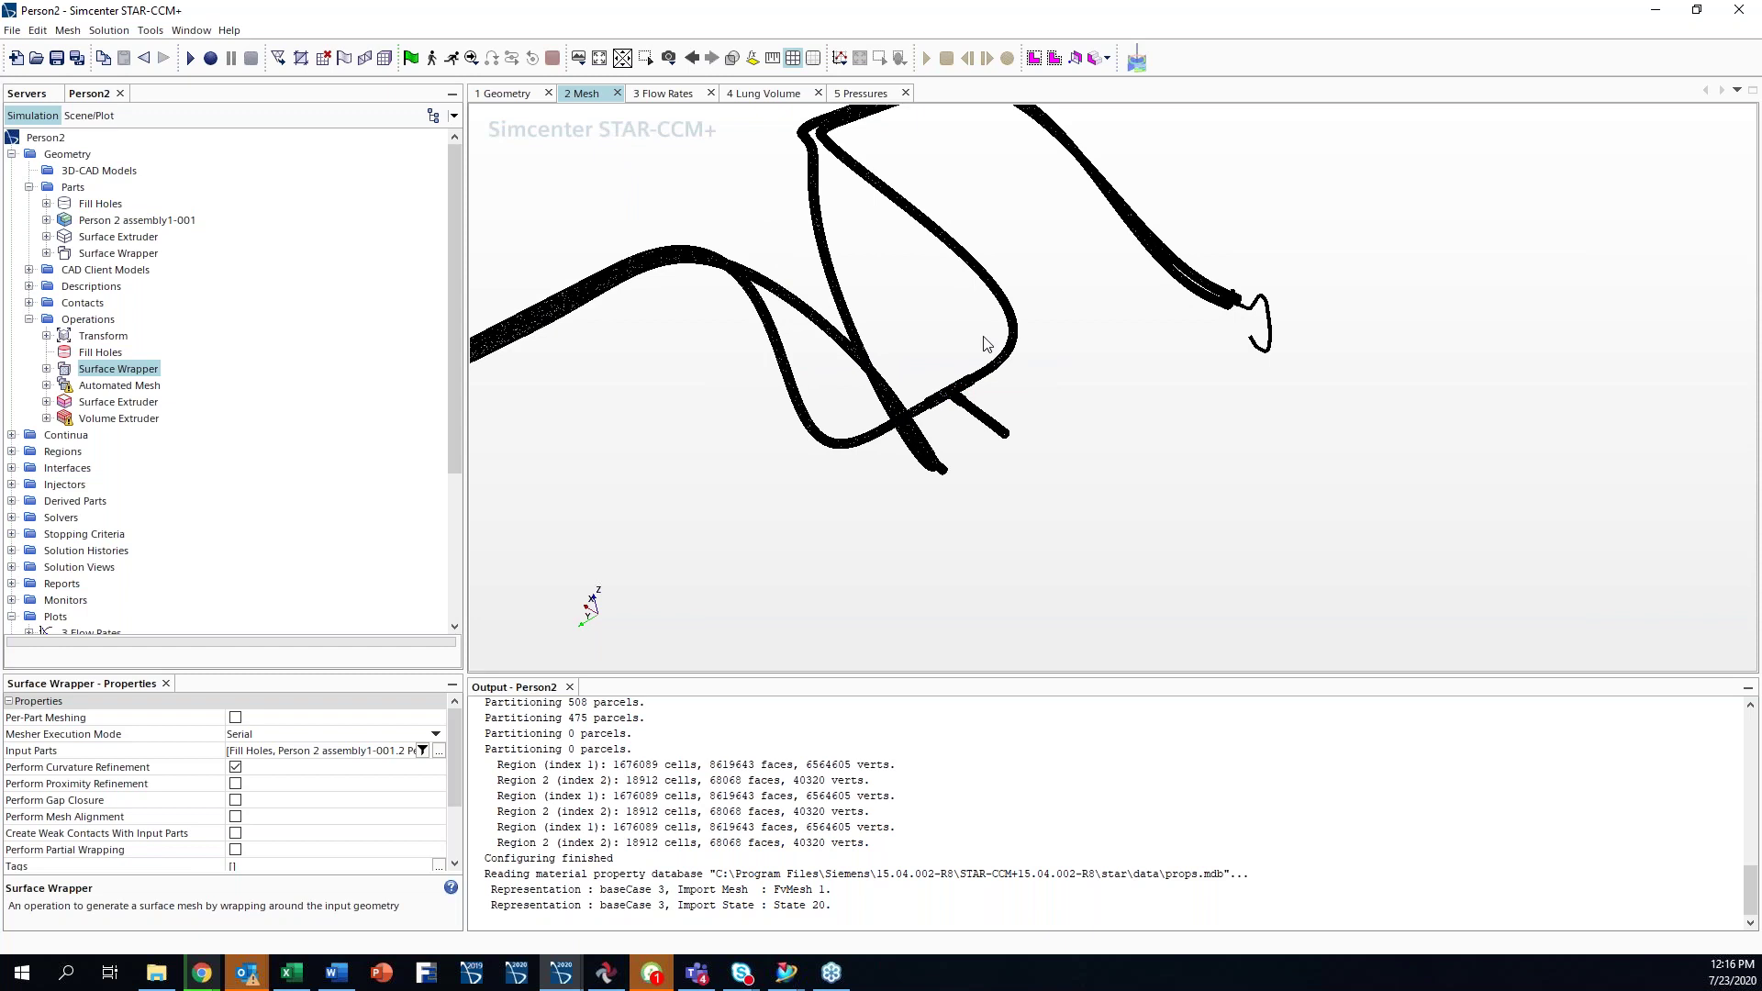
pyautogui.moveTo(970, 346); pyautogui.dragTo(1189, 447)
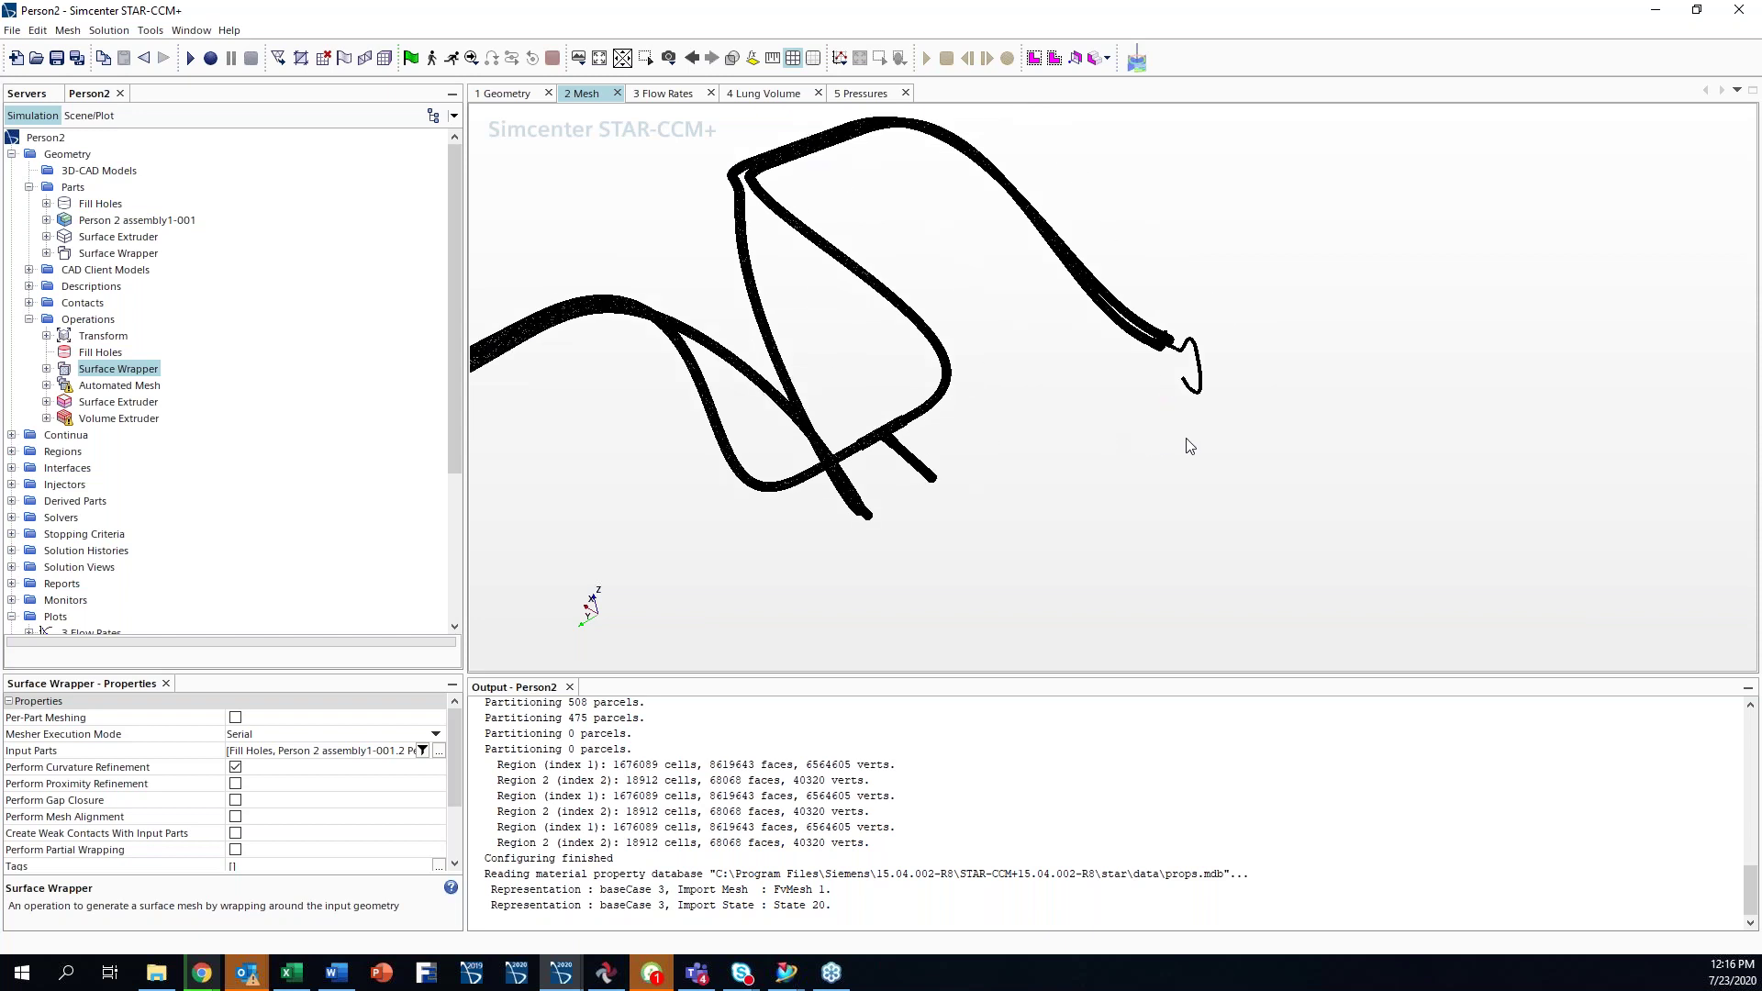
# - Inspect the free tip of the thin curved tube in the 2 Mesh scene, in relation to the neighbouring tubing
pyautogui.scroll(5, 1215, 440)
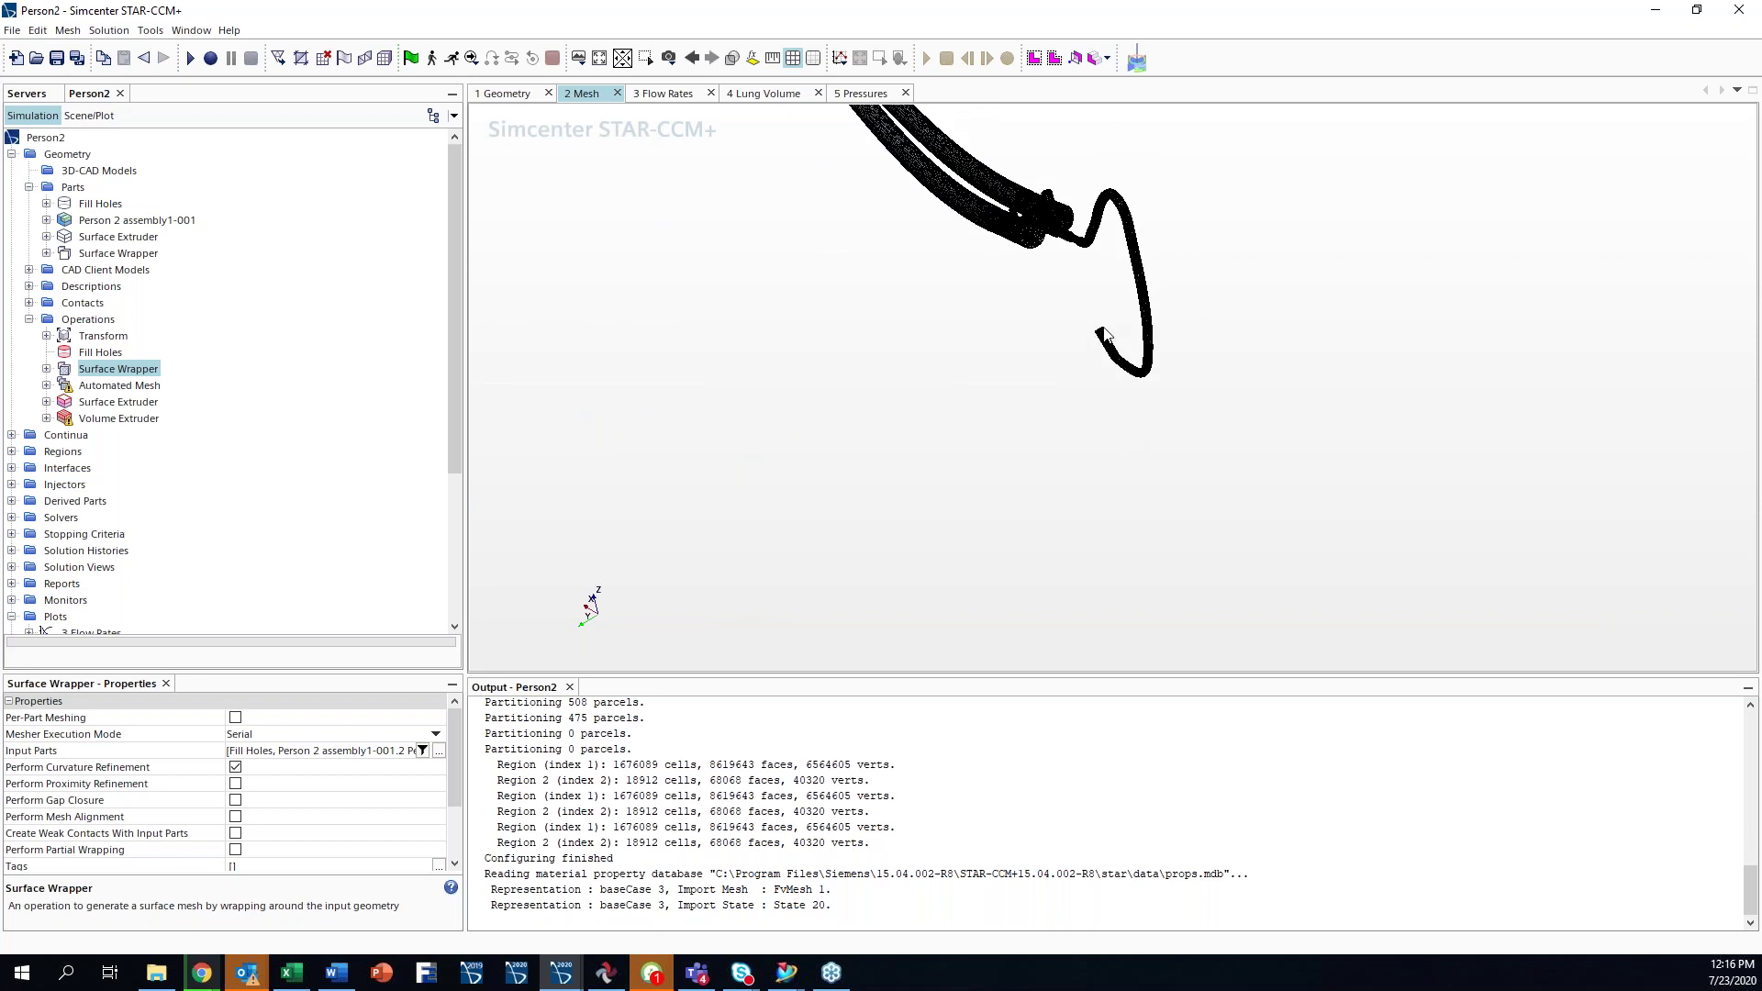
pyautogui.scroll(-2, 1104, 333)
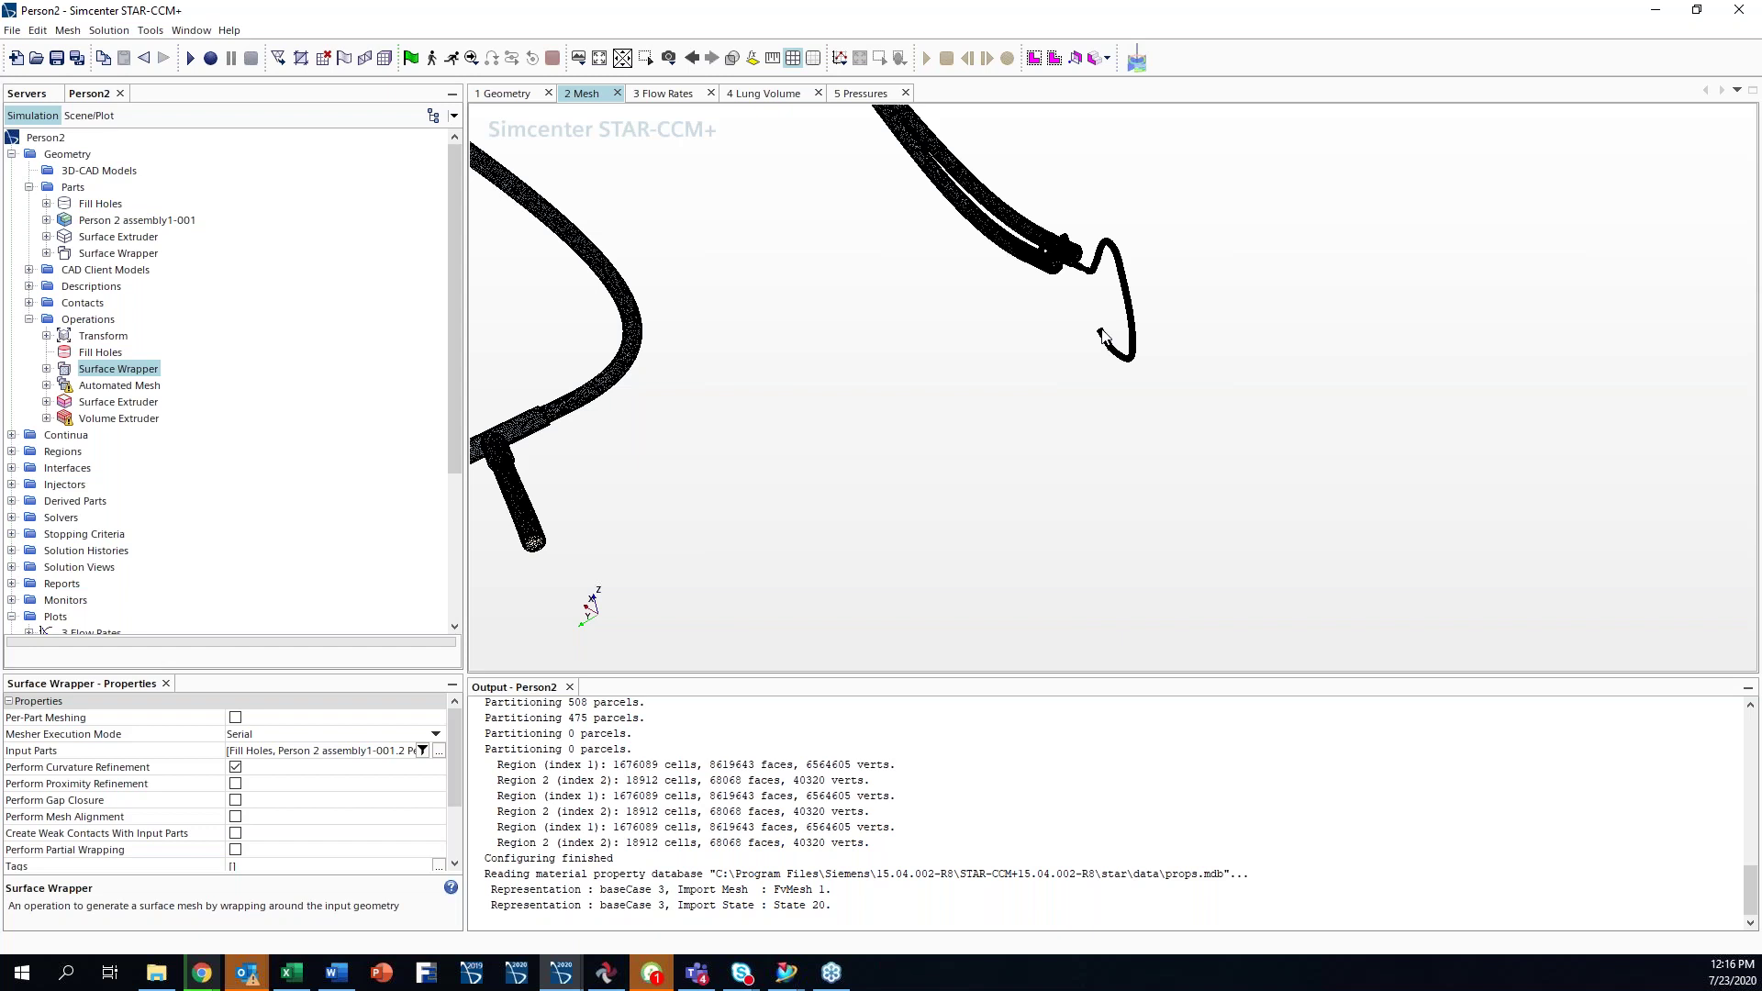
pyautogui.moveTo(708, 440); pyautogui.dragTo(737, 477)
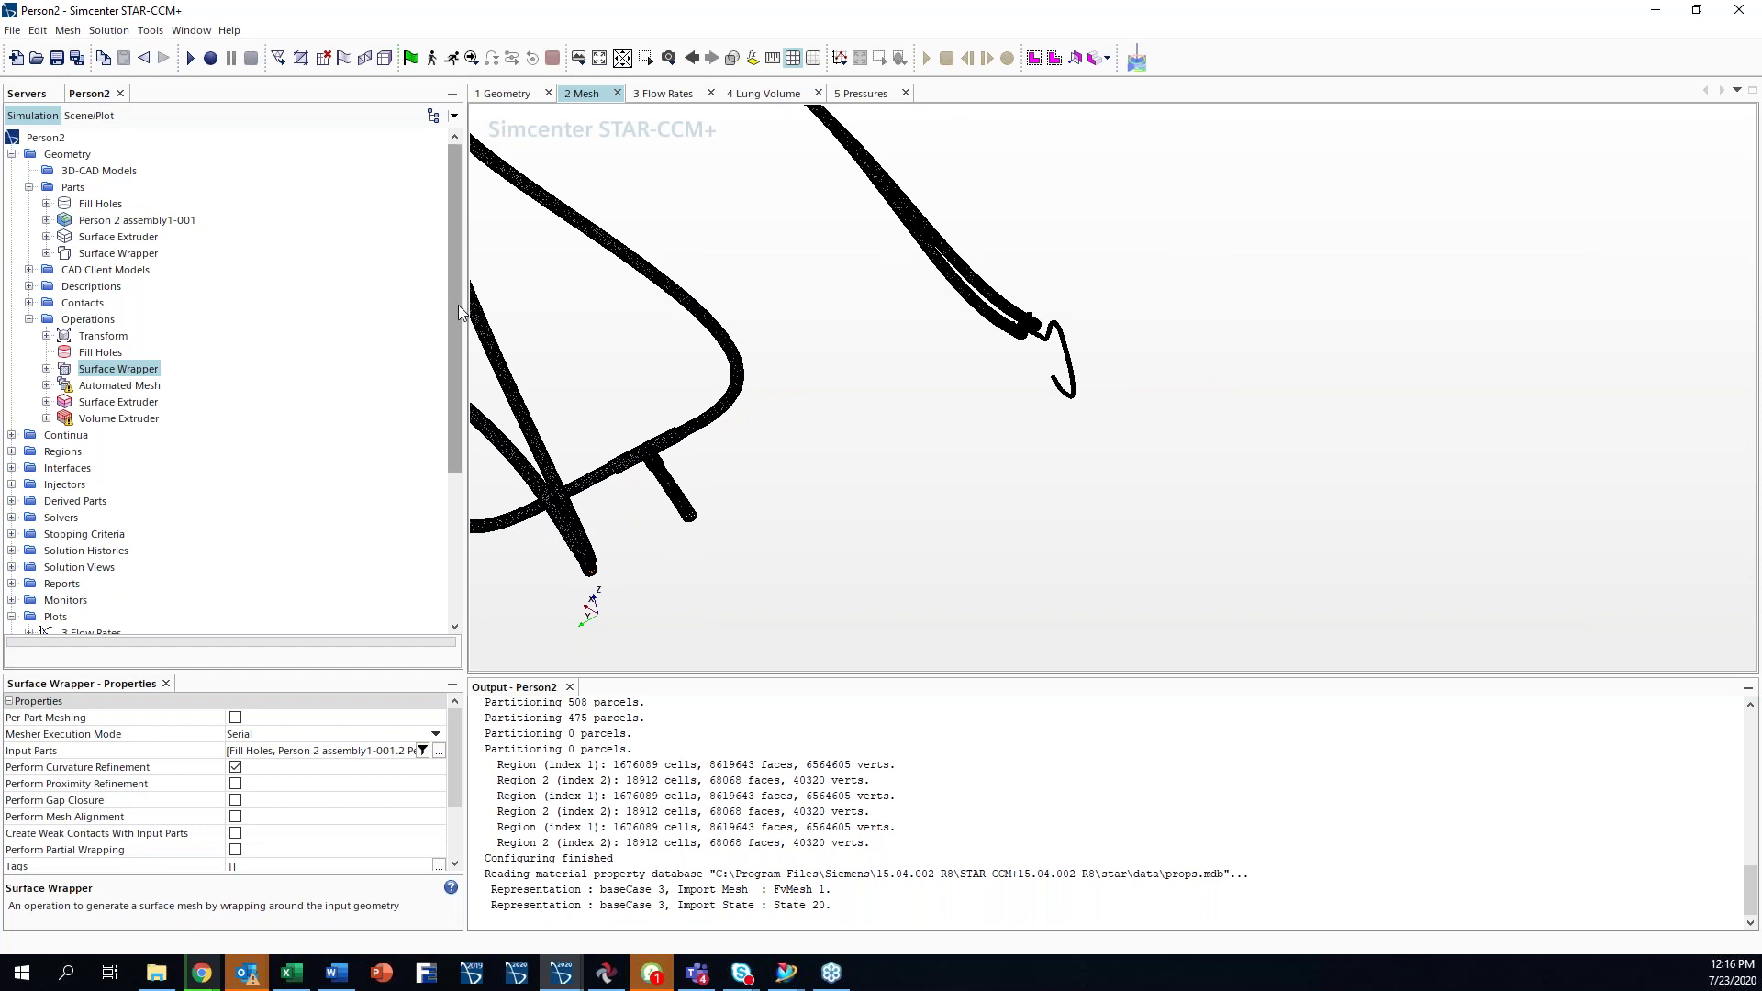
# - Review the definitions of the user-defined field functions Compliance1 and Resistance1
pyautogui.moveTo(457, 309); pyautogui.dragTo(457, 456)
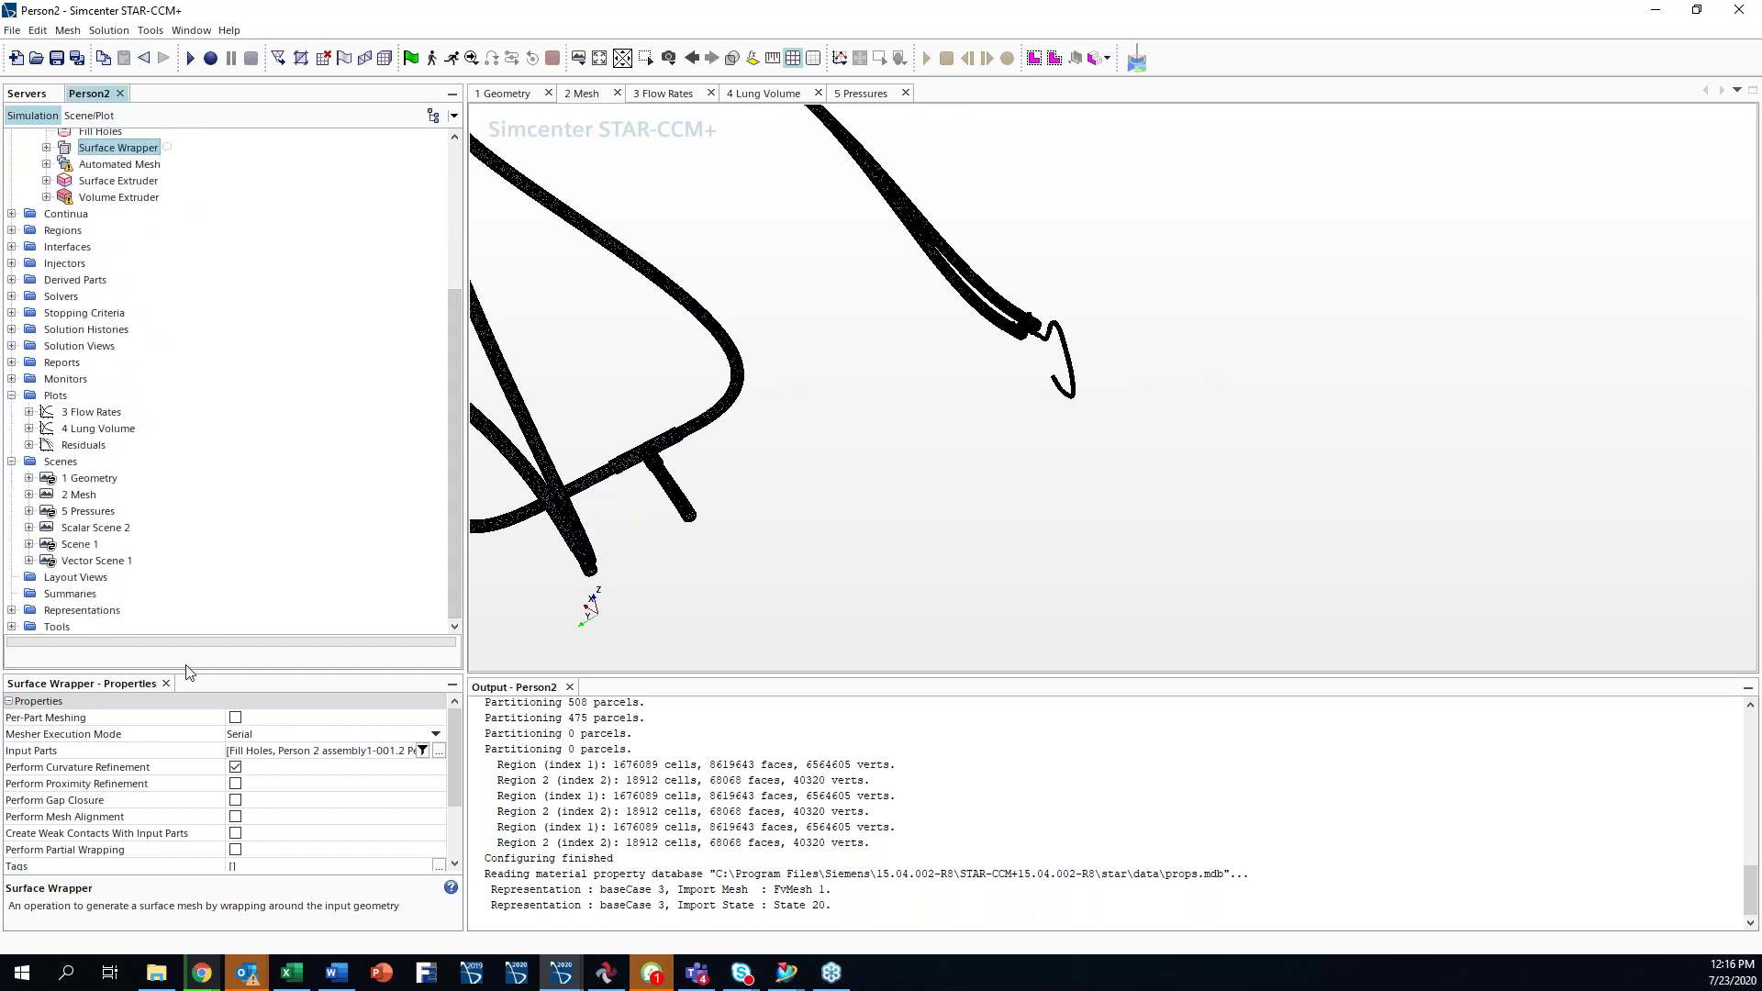
pyautogui.click(12, 627)
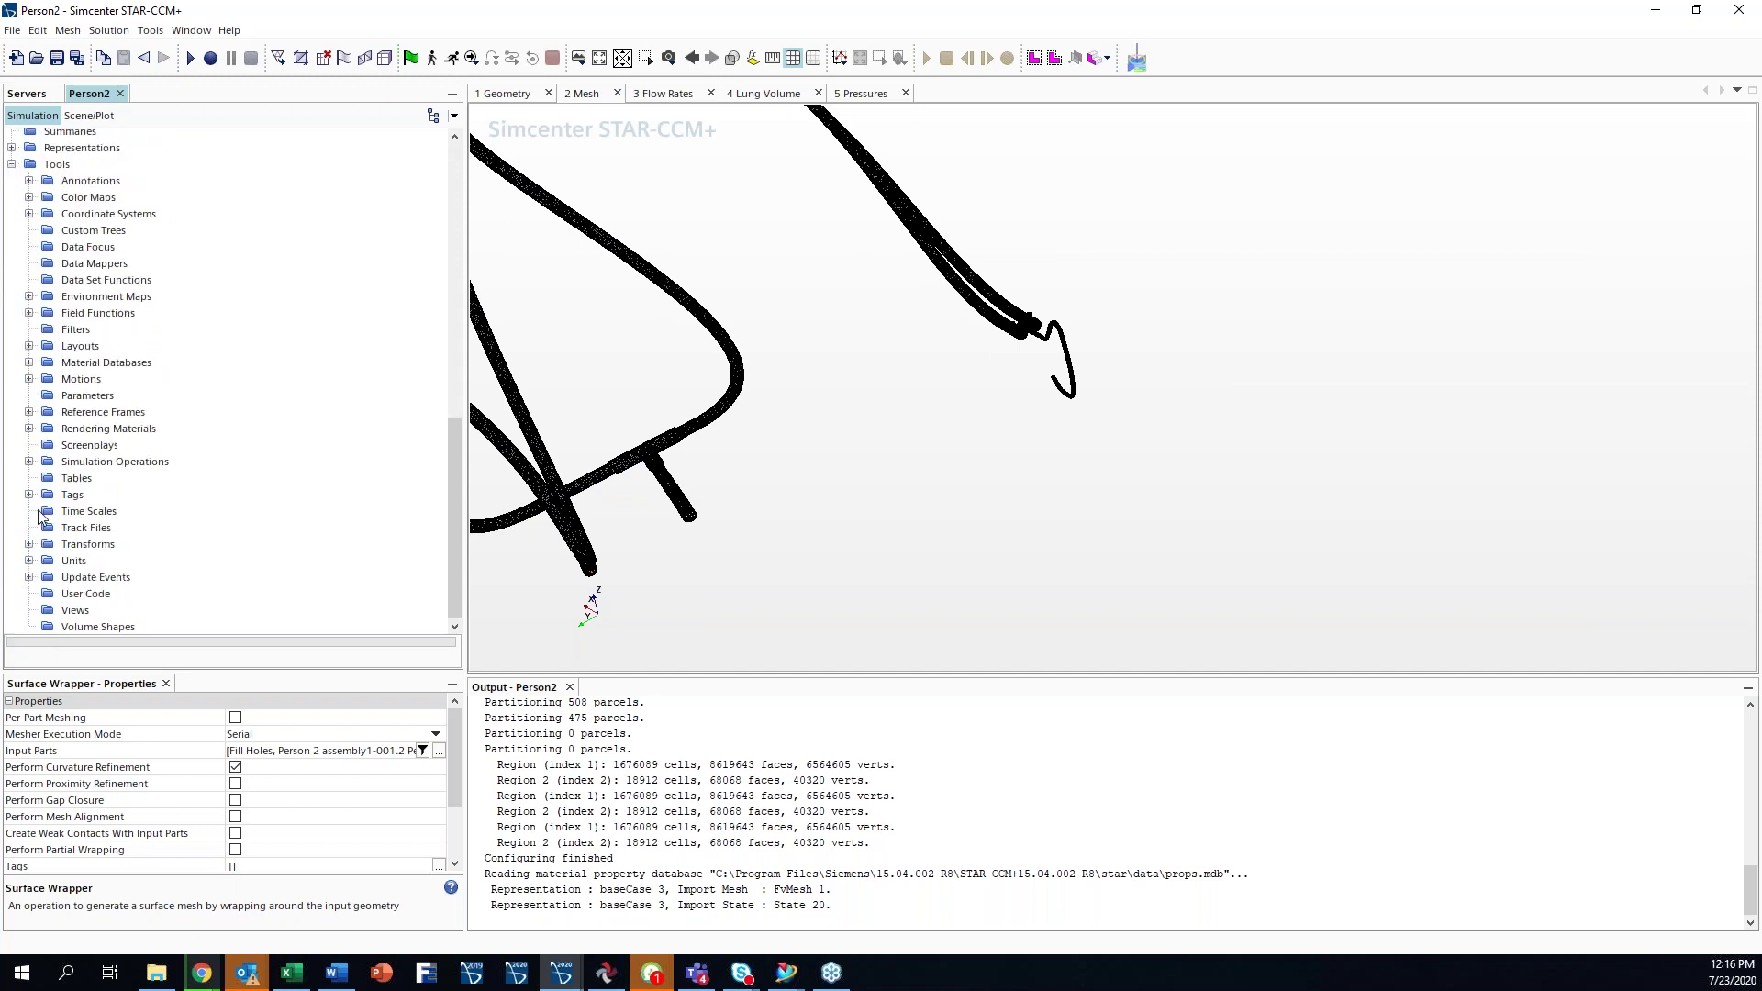
pyautogui.click(29, 313)
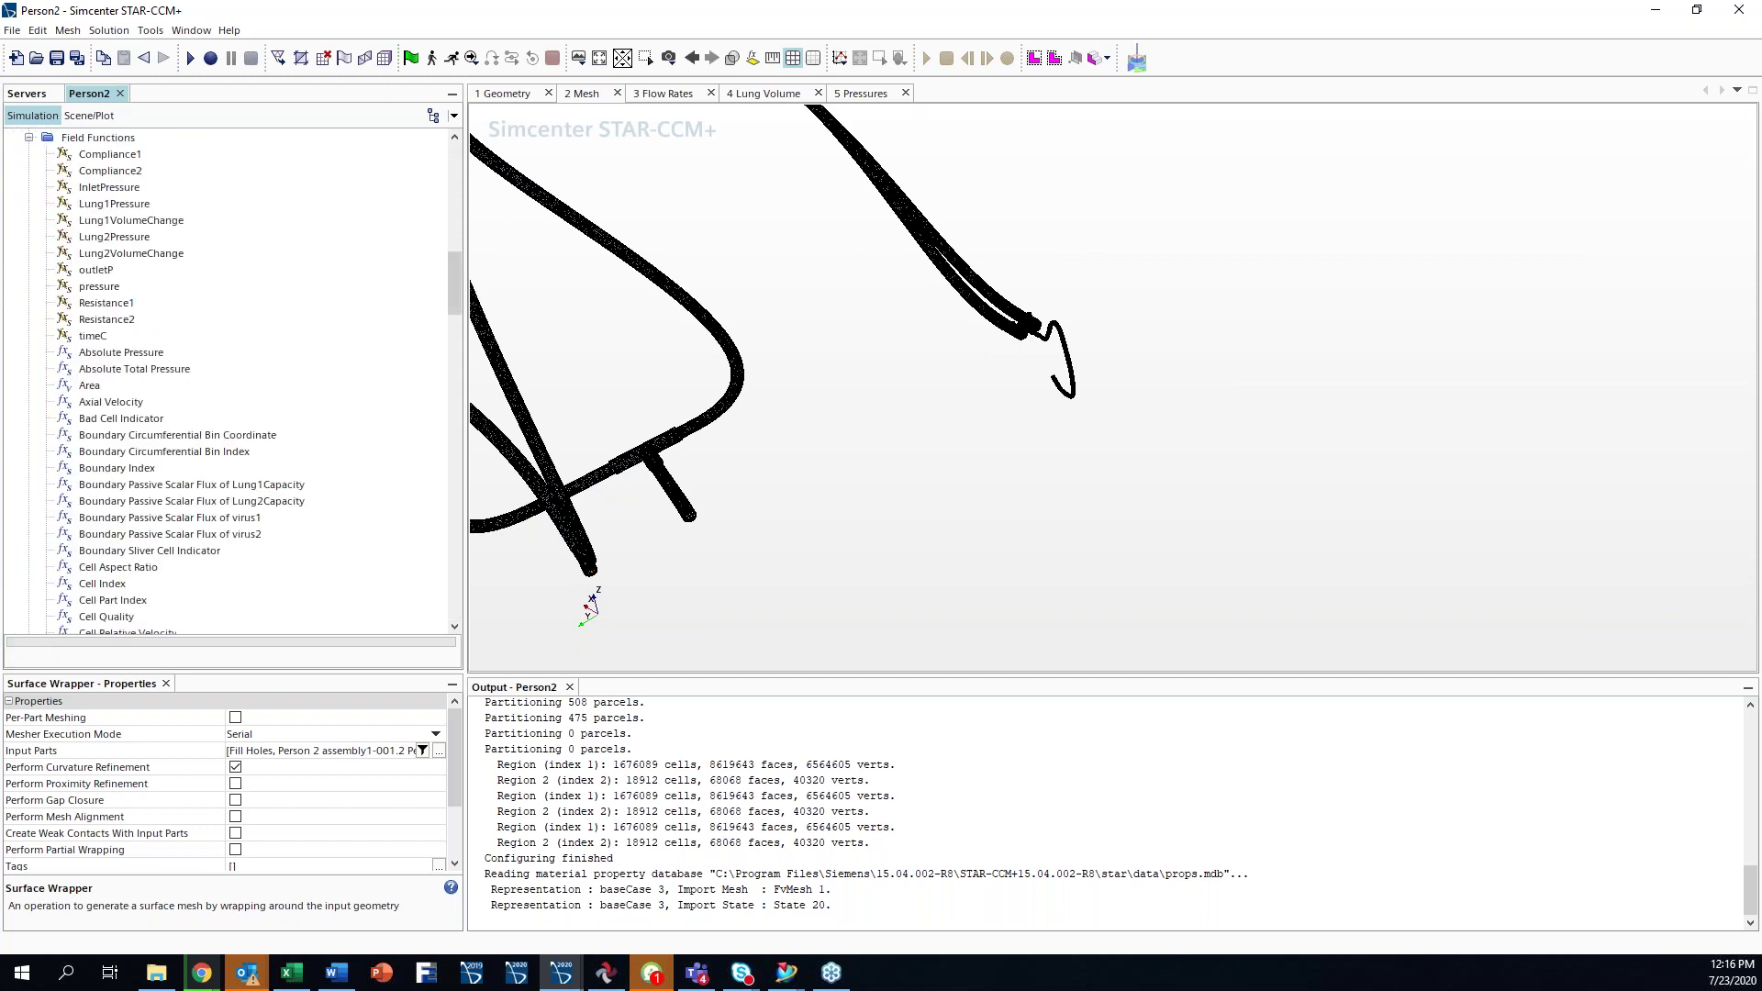
pyautogui.click(136, 156)
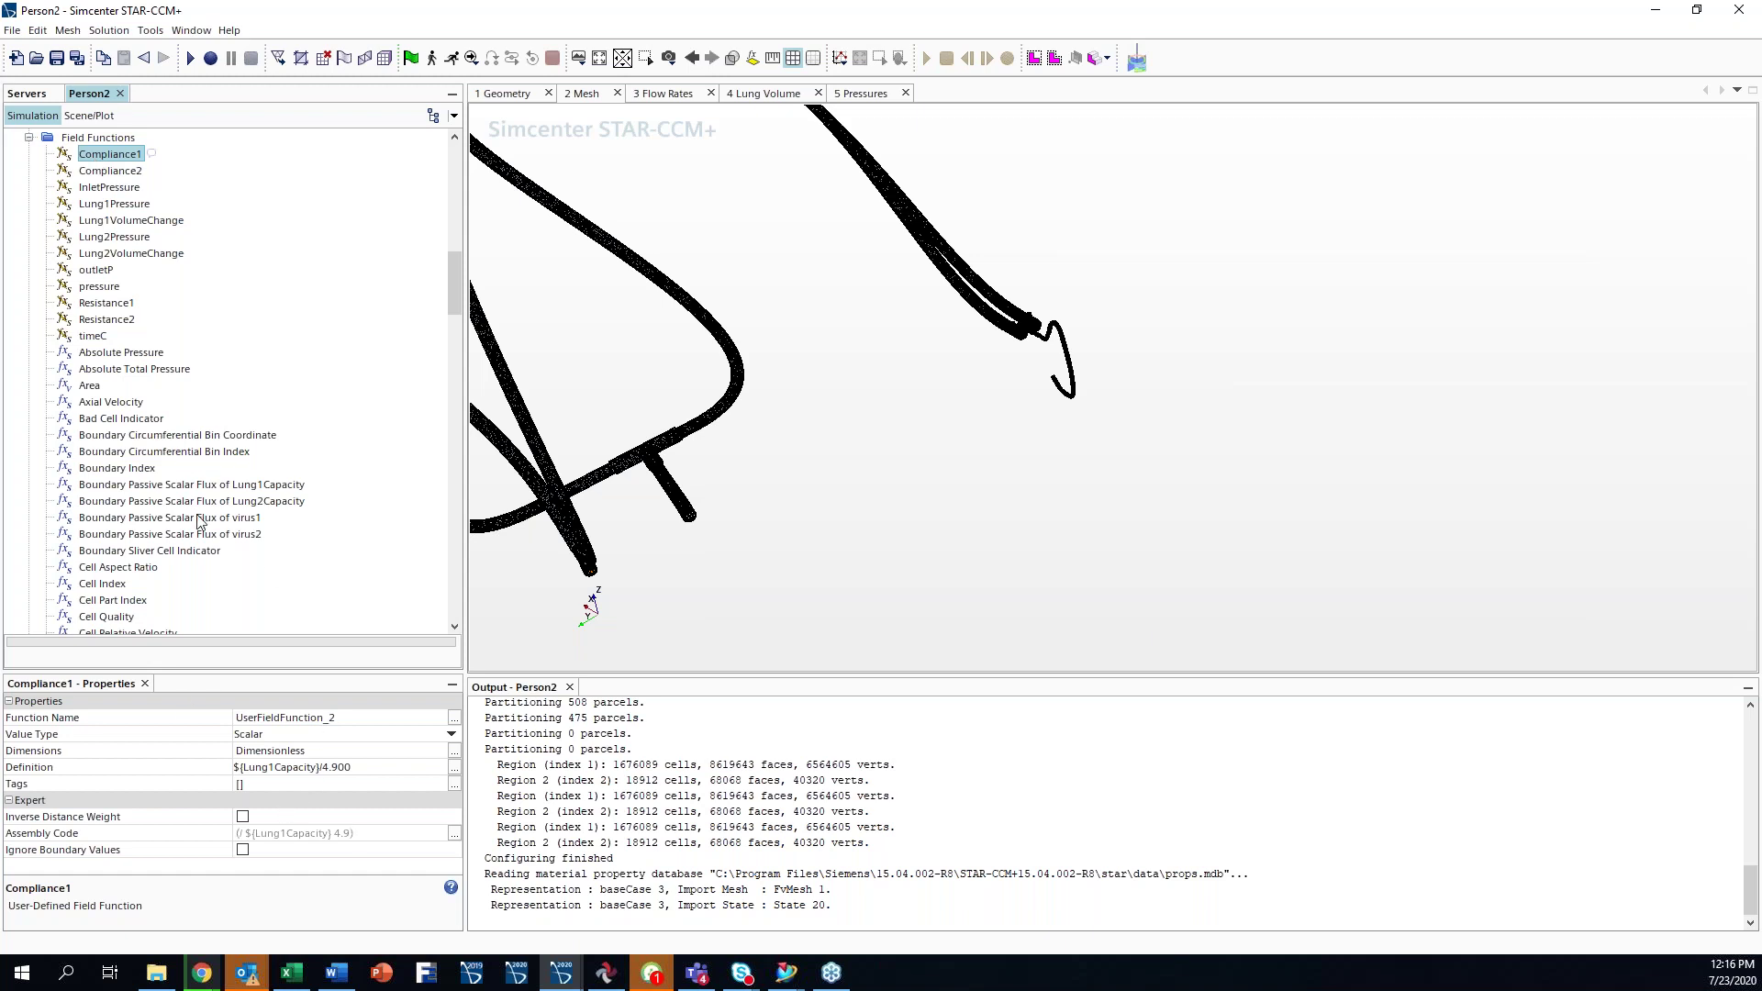
pyautogui.click(108, 305)
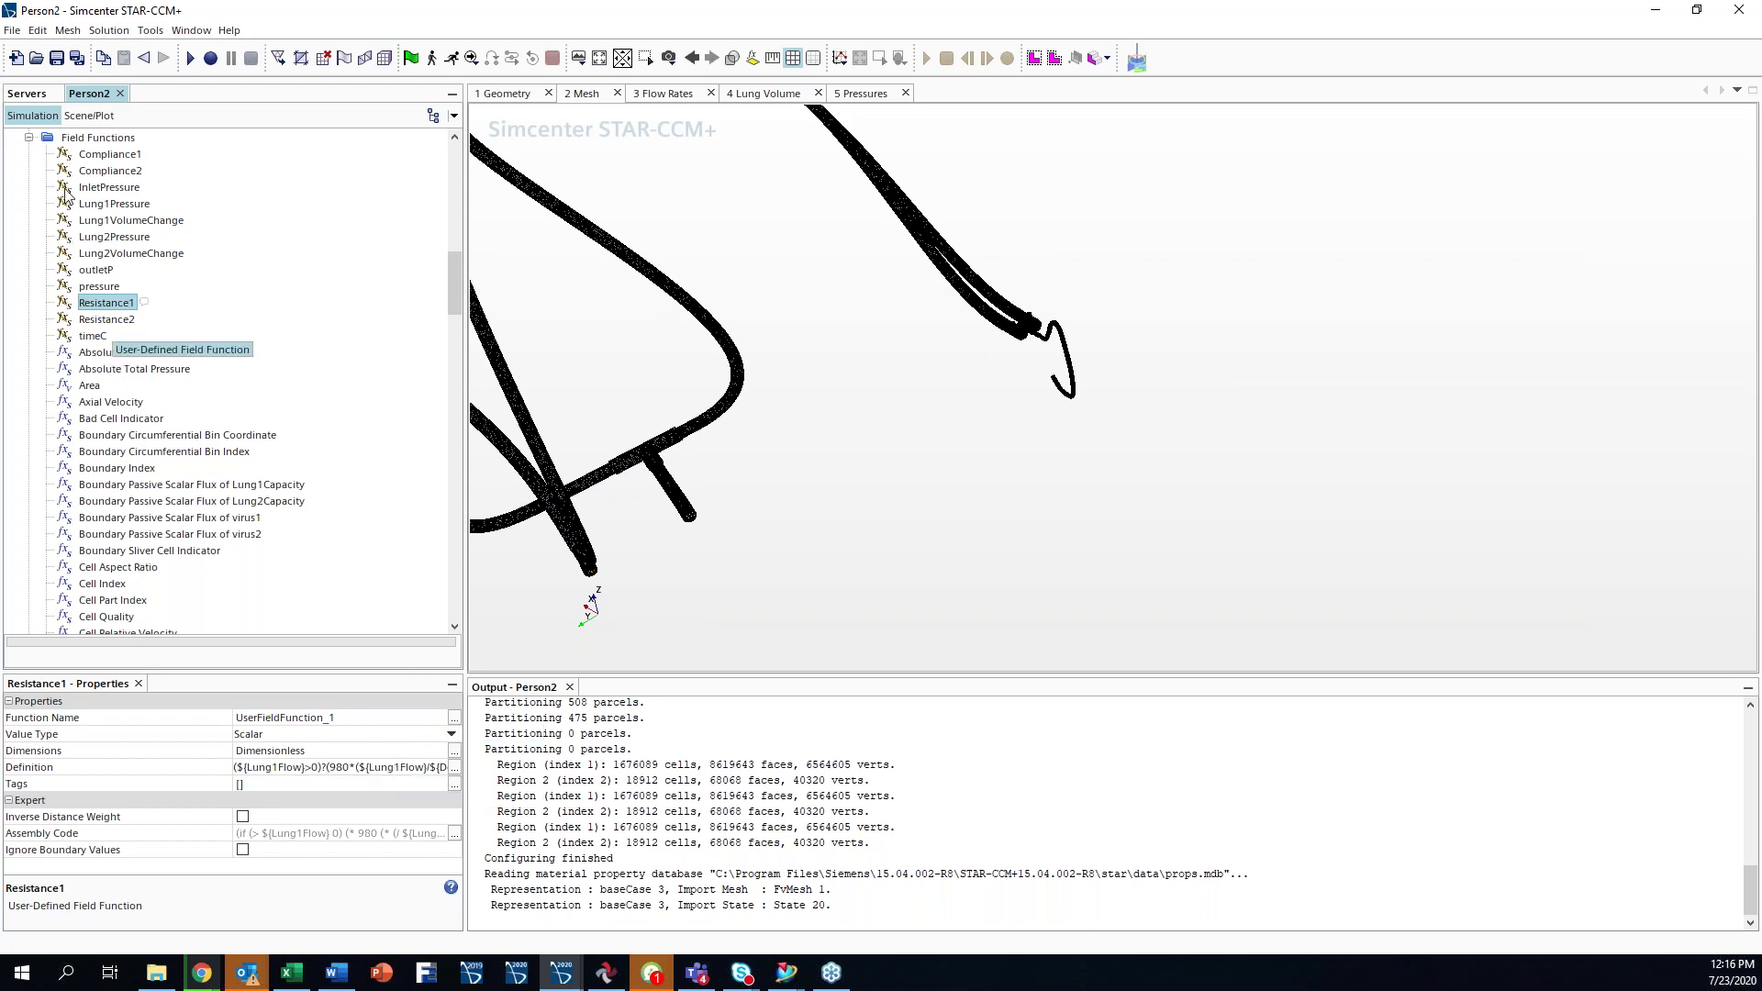
pyautogui.click(28, 138)
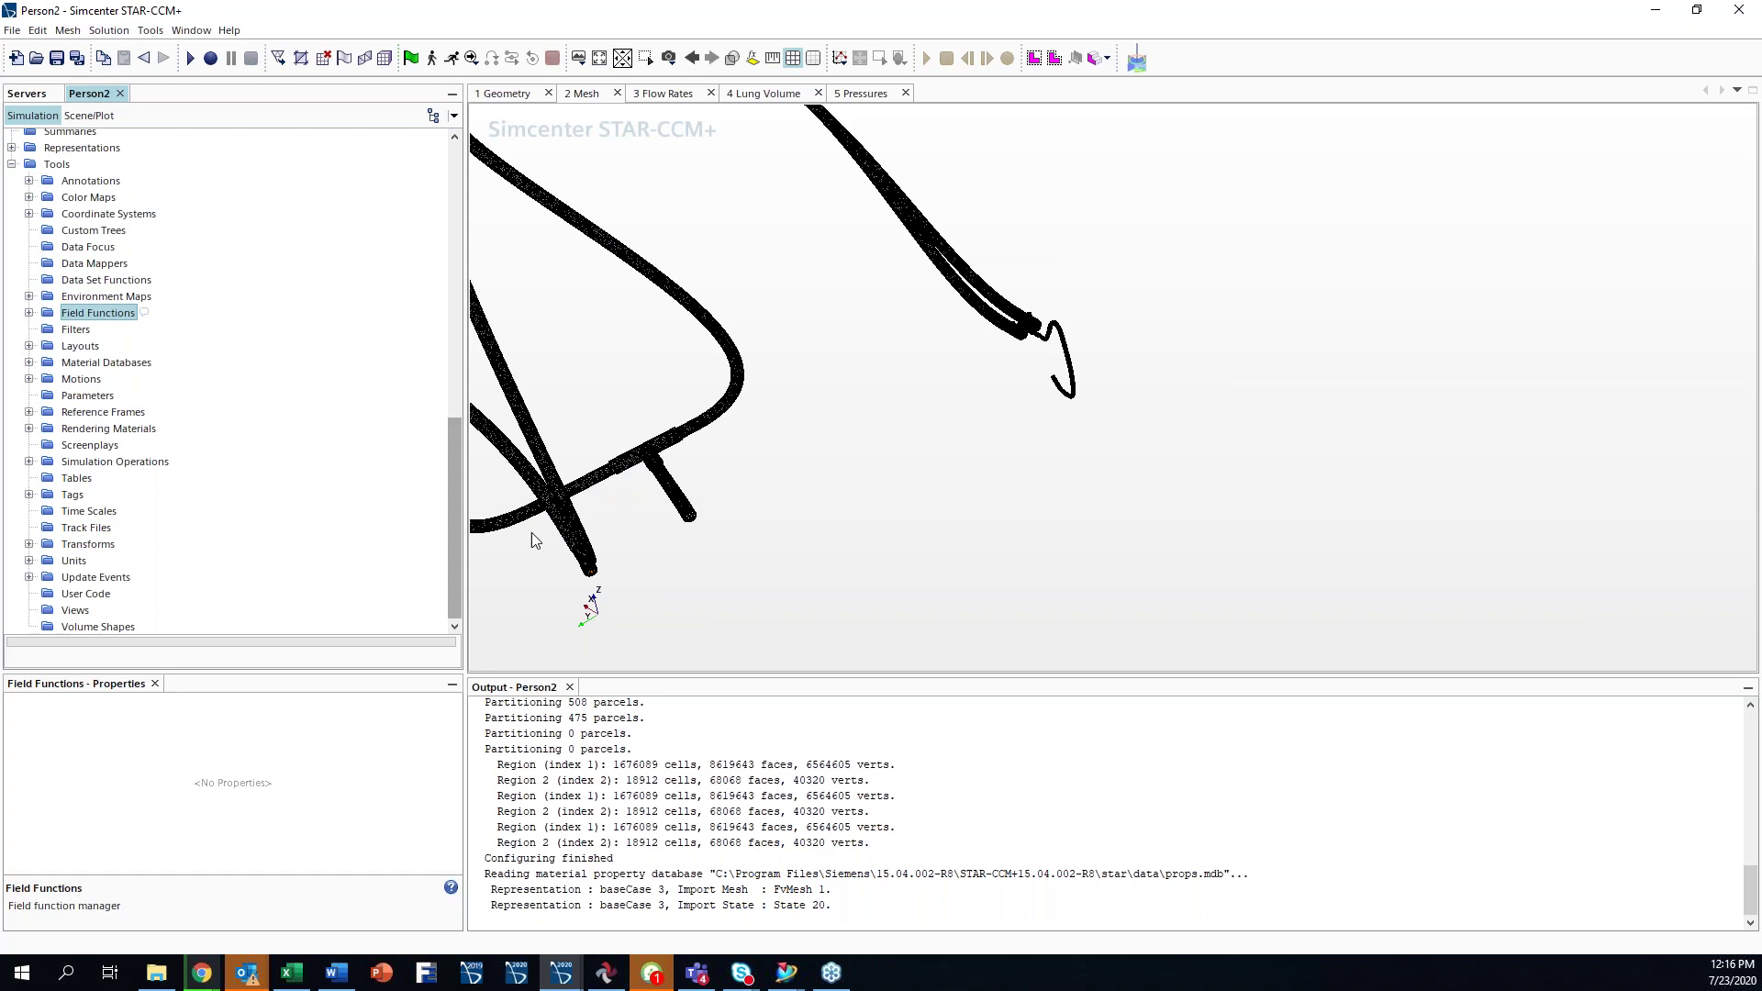
# - Review the list of models enabled in the Physics 1 continuum
pyautogui.scroll(-5, 528, 542)
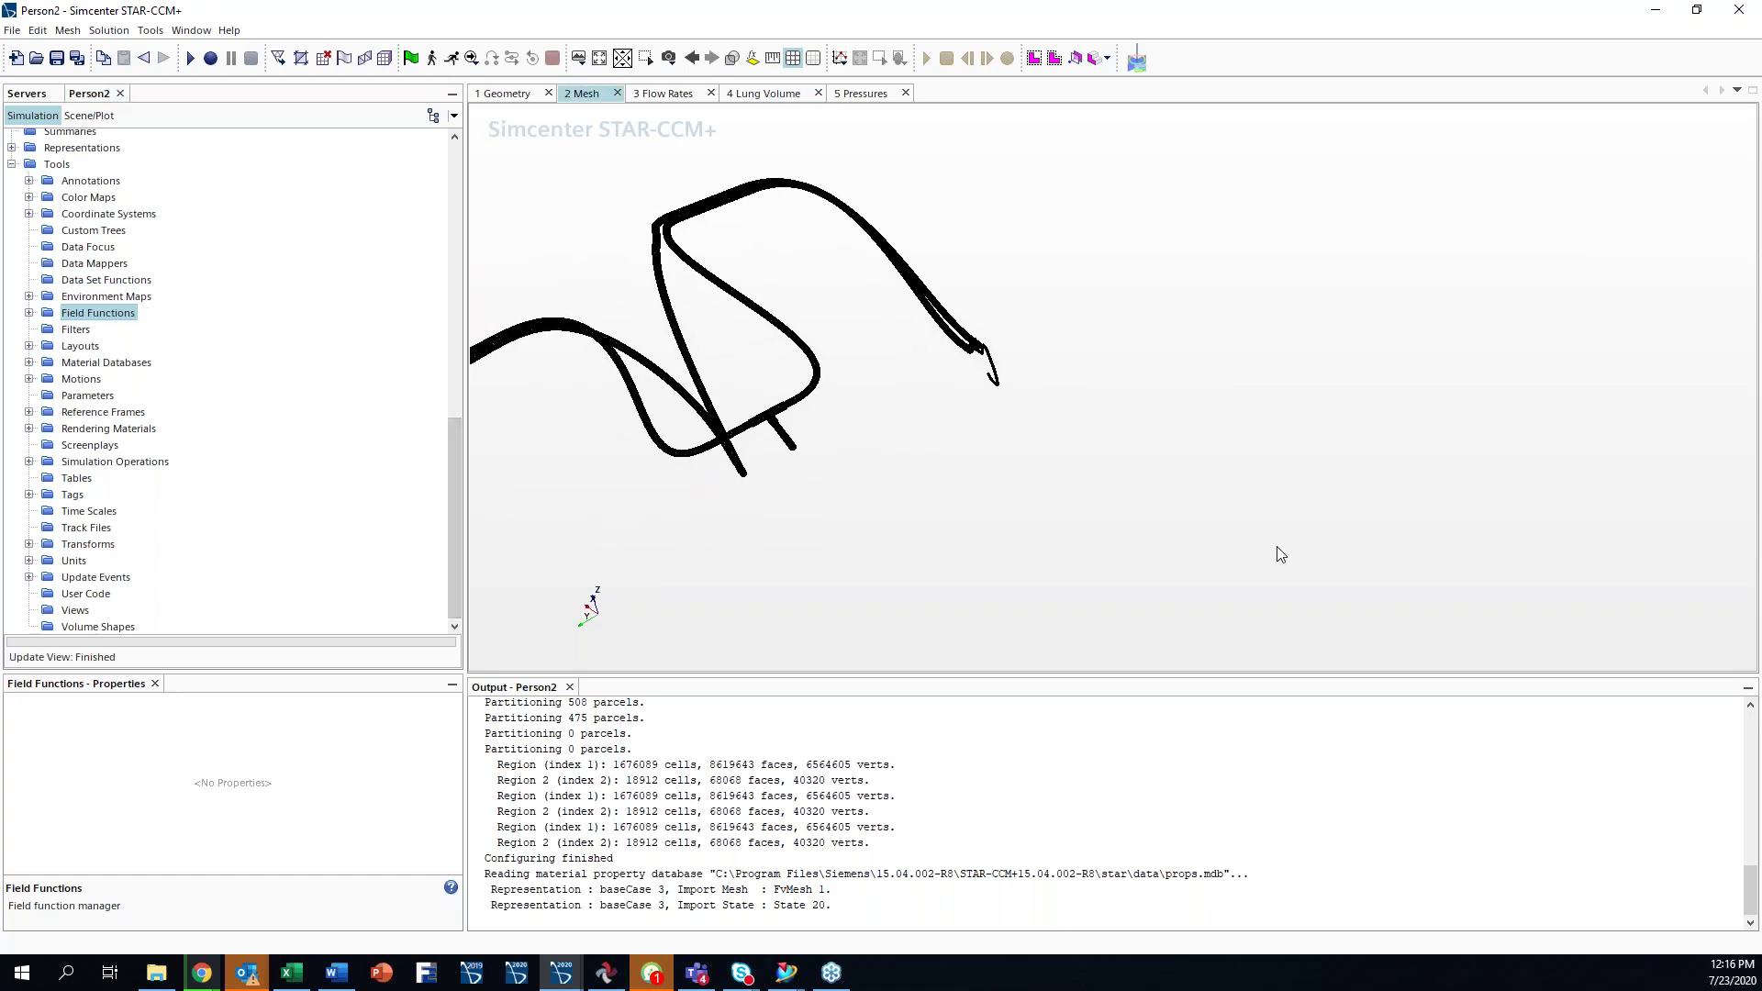
pyautogui.click(335, 973)
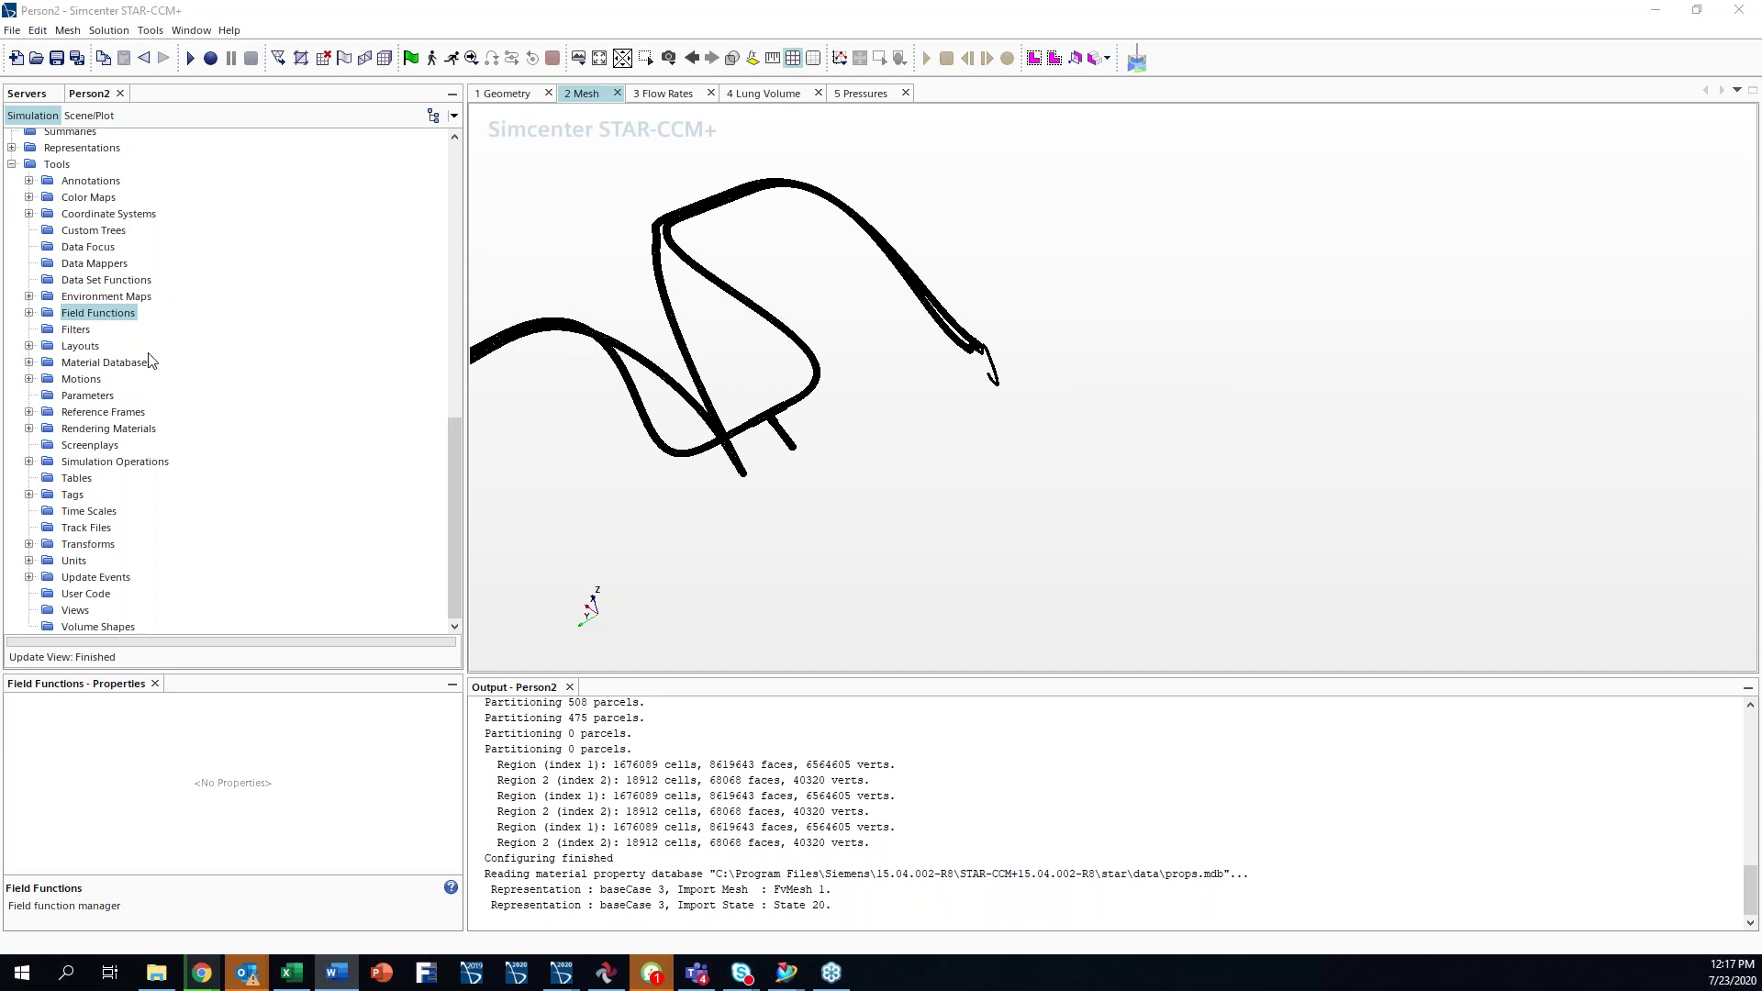
pyautogui.scroll(10, 136, 370)
pyautogui.scroll(2, 136, 371)
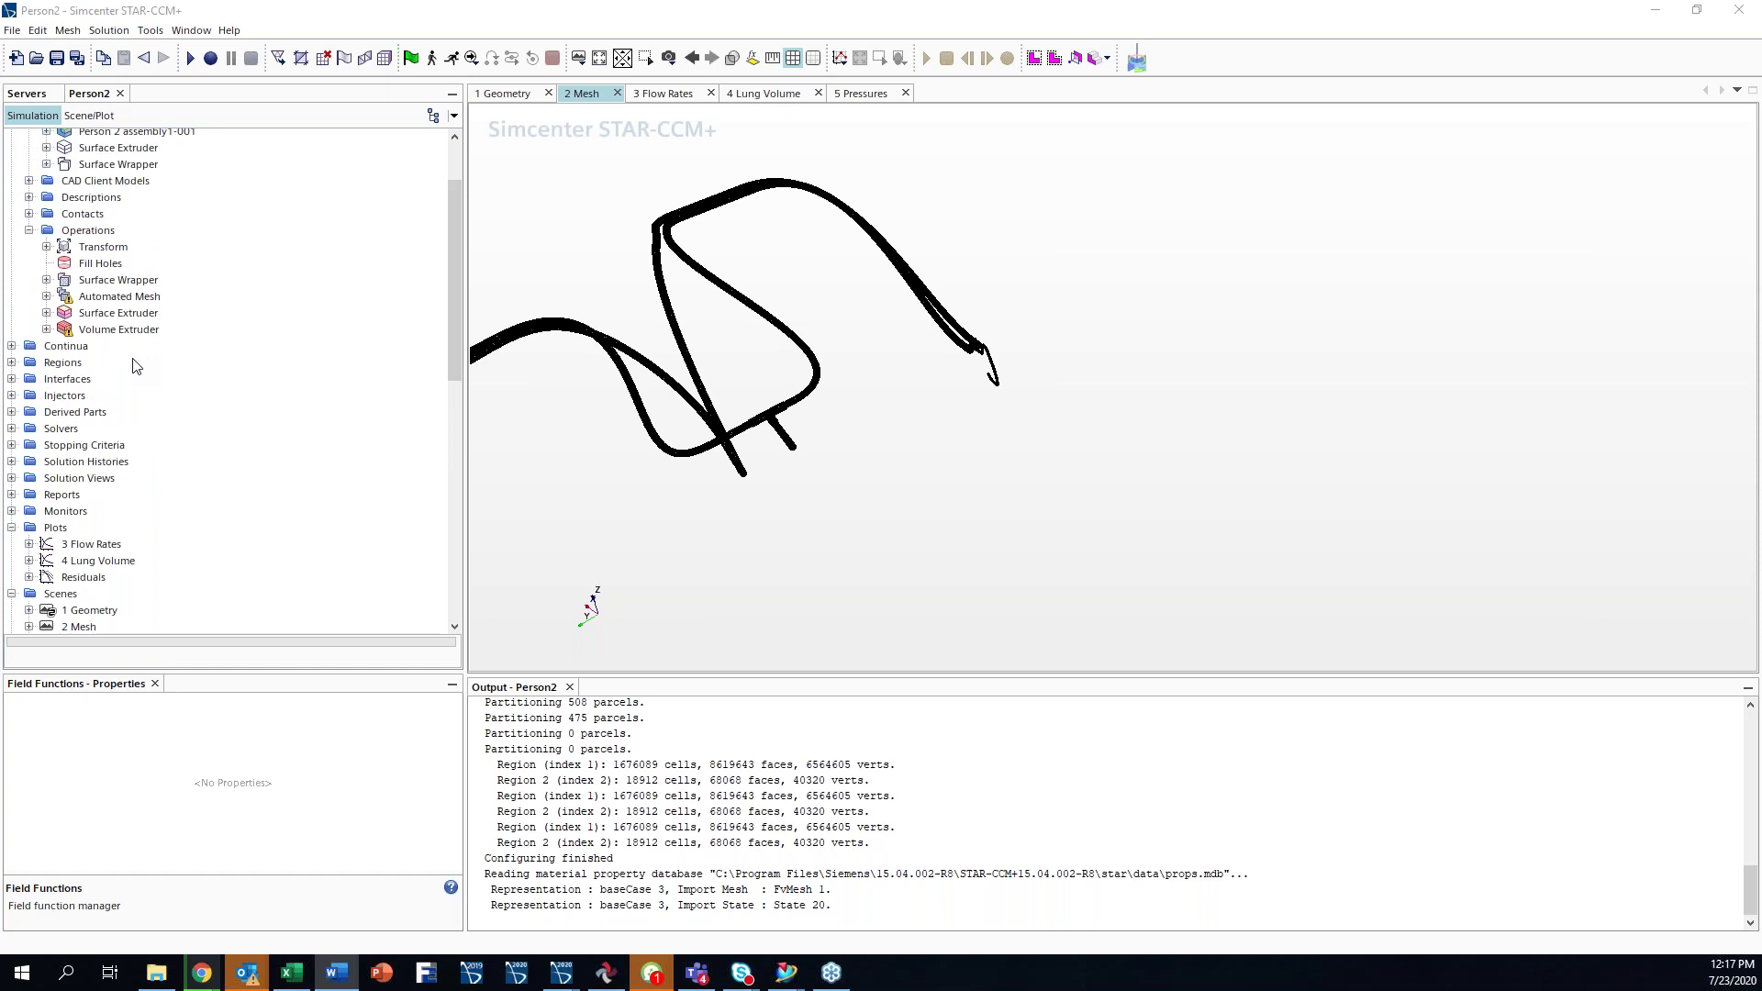
pyautogui.click(11, 346)
pyautogui.click(30, 379)
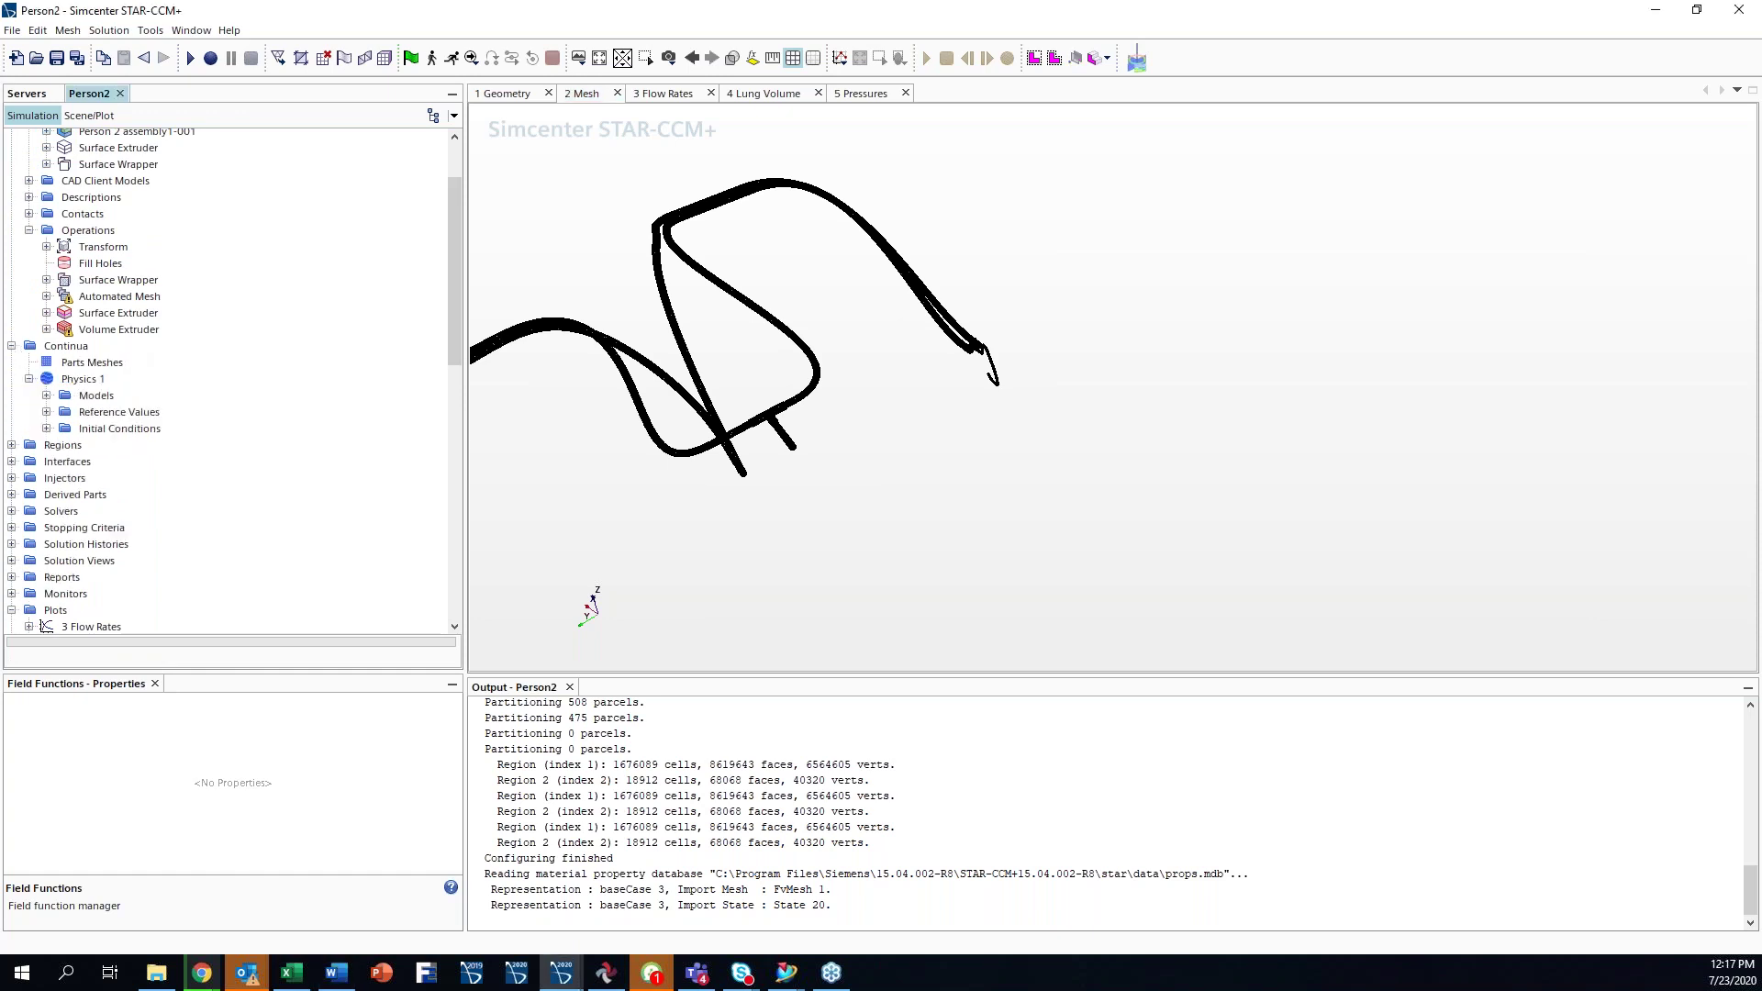
pyautogui.click(47, 396)
pyautogui.scroll(-4, 133, 431)
pyautogui.scroll(2, 133, 431)
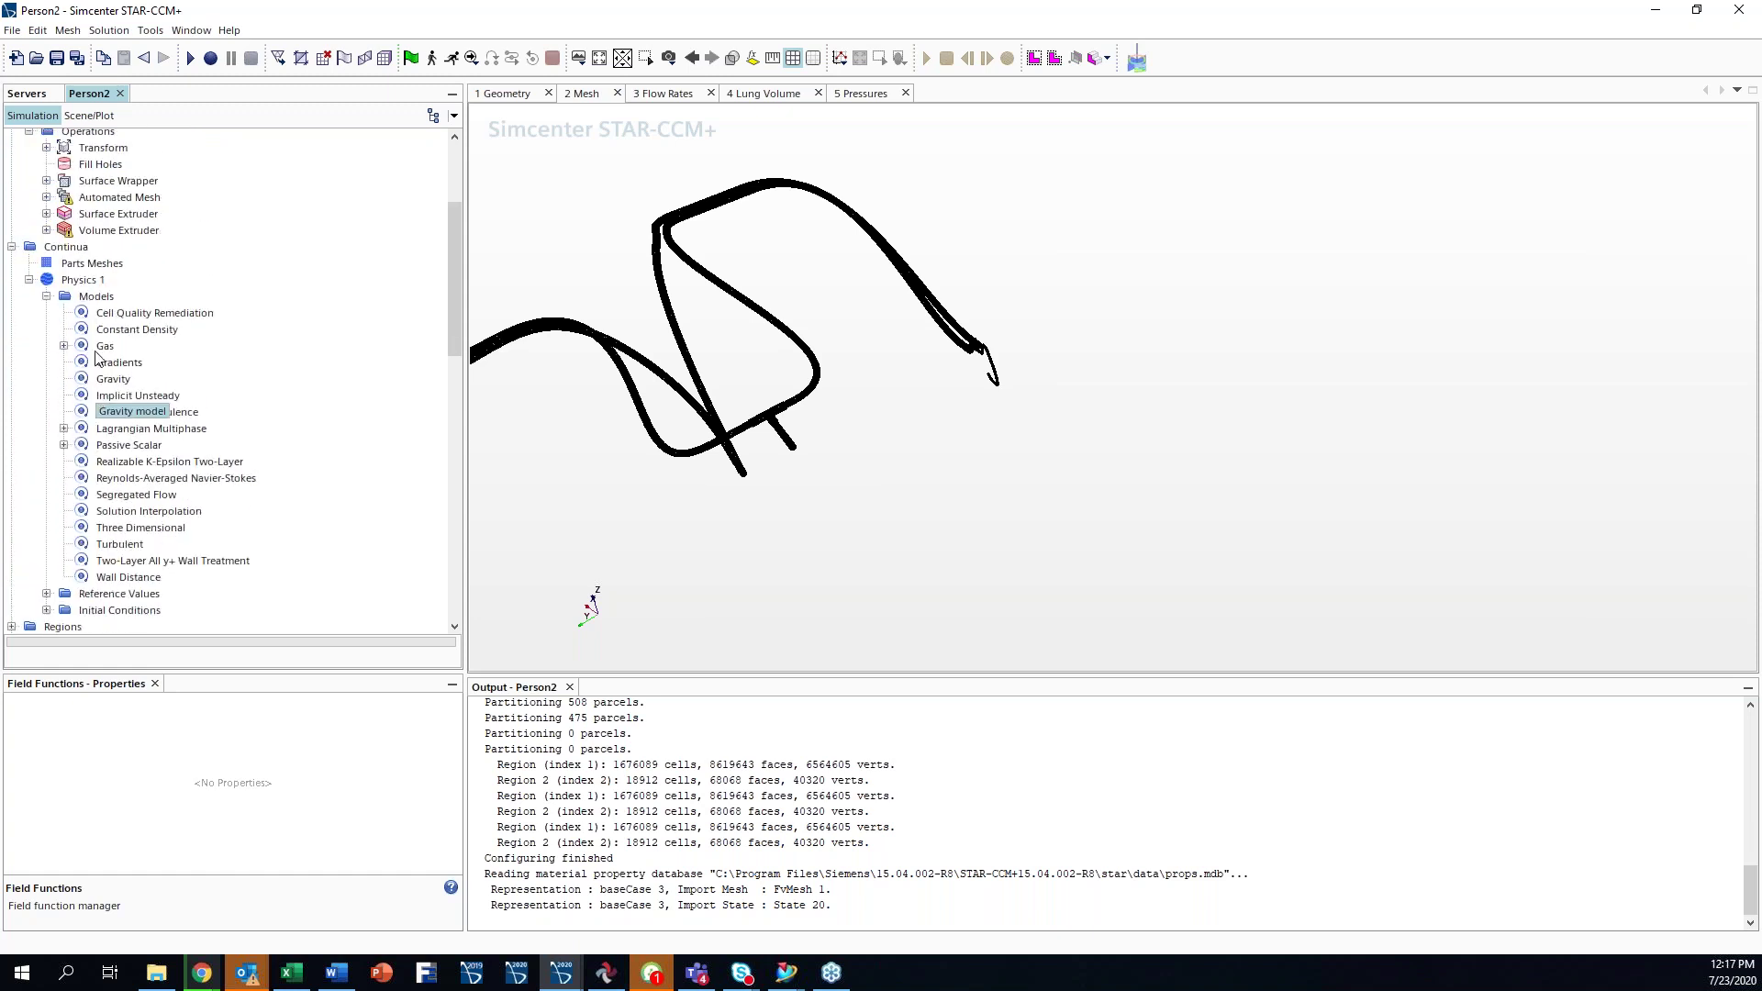
# - Create a new physics continuum and open its model selection
pyautogui.rightClick(71, 254)
pyautogui.moveTo(156, 263)
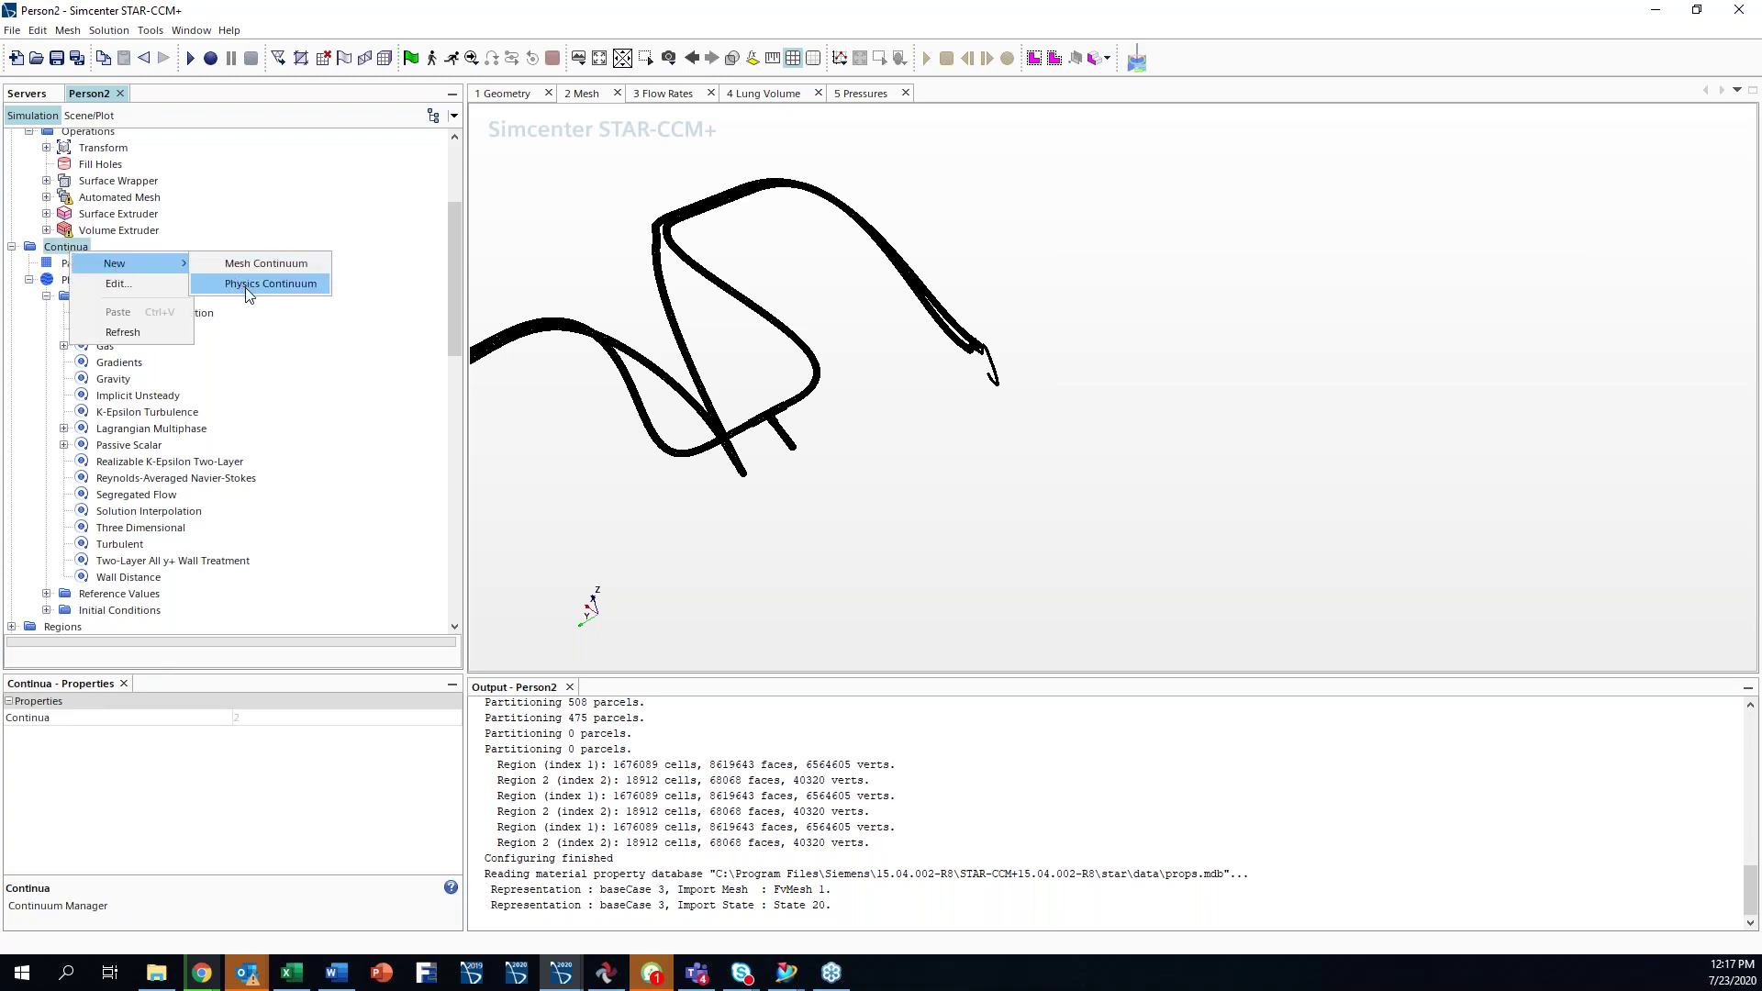
pyautogui.click(245, 288)
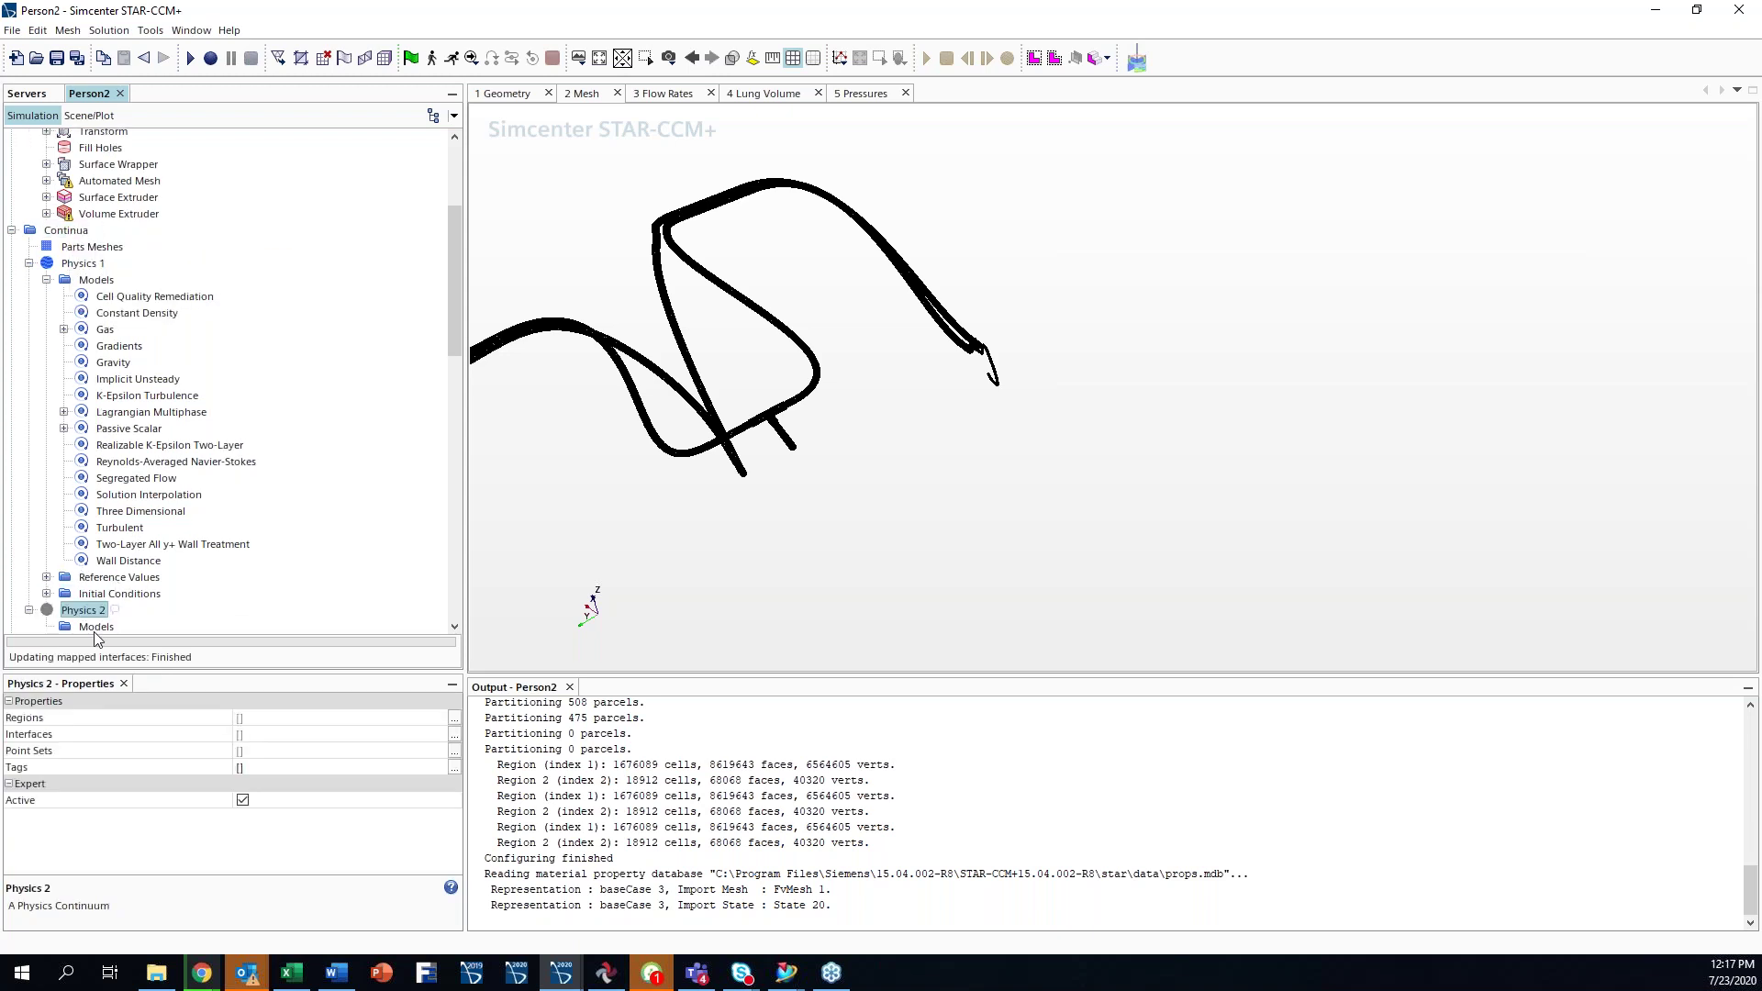
pyautogui.rightClick(108, 630)
pyautogui.click(114, 638)
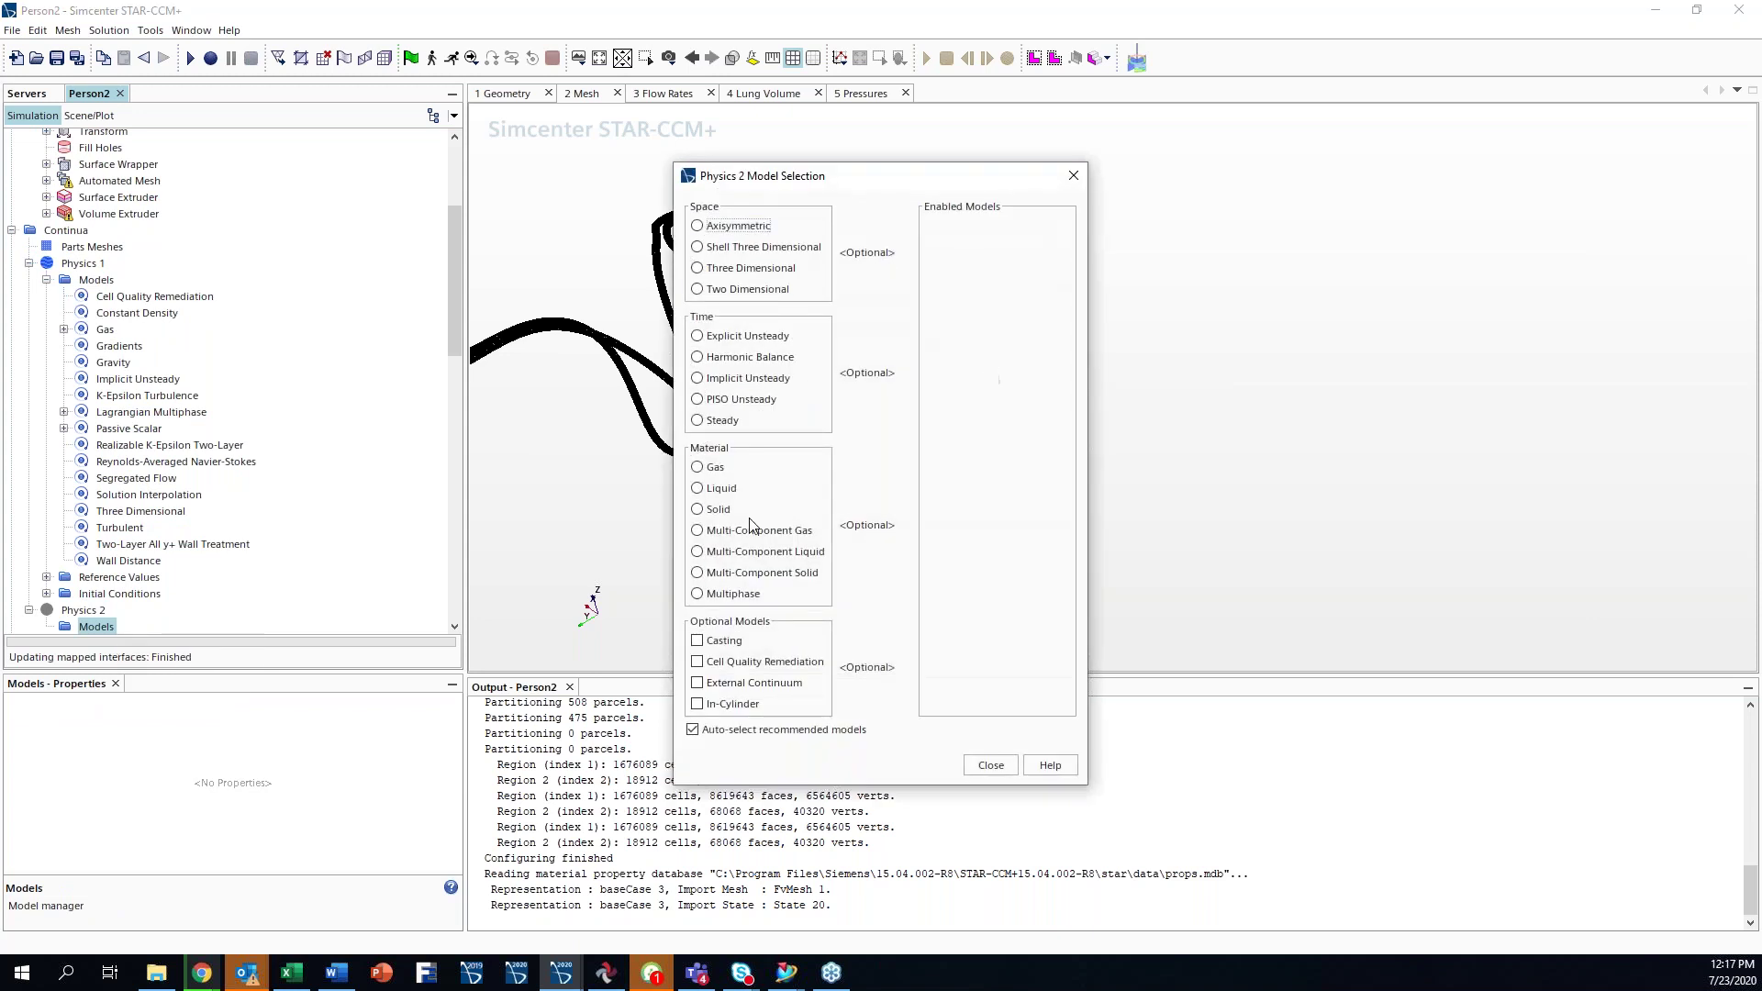
# - Enable Three Dimensional, Gas, Segregated Flow, Constant Density, Implicit Unsteady, Turbulent and K-Epsilon Turbulence with recommended models for the new continuum
pyautogui.click(776, 265)
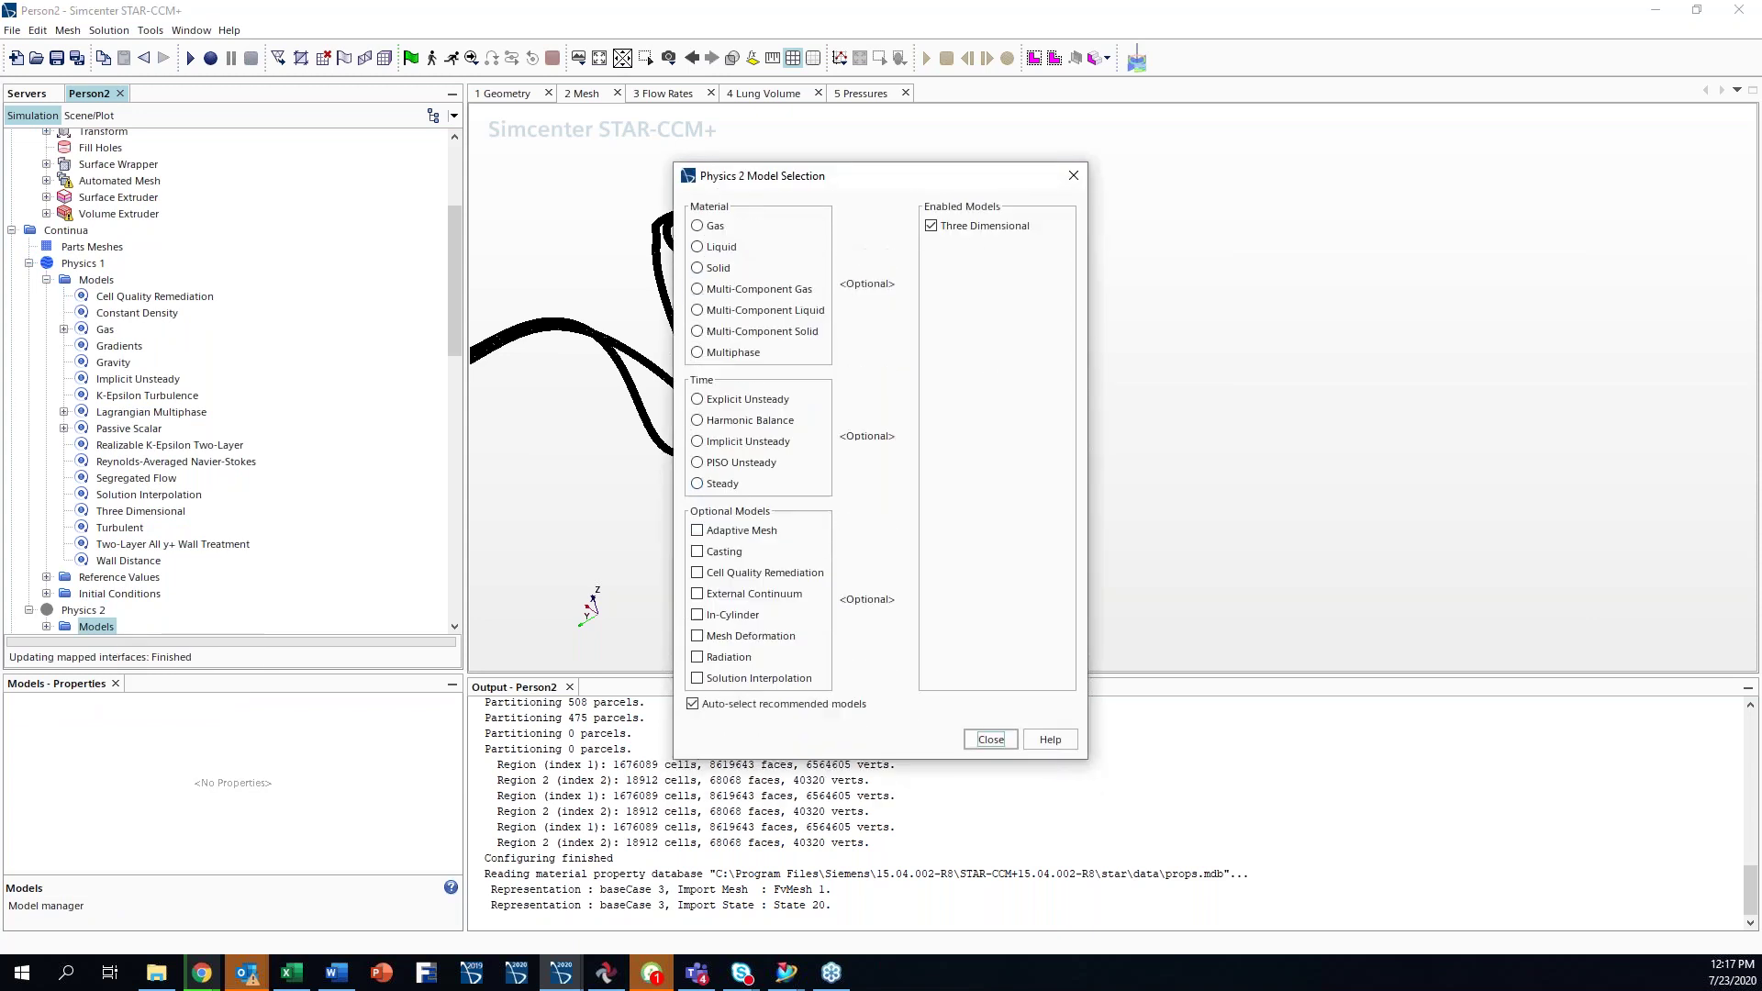
pyautogui.click(715, 227)
pyautogui.click(728, 248)
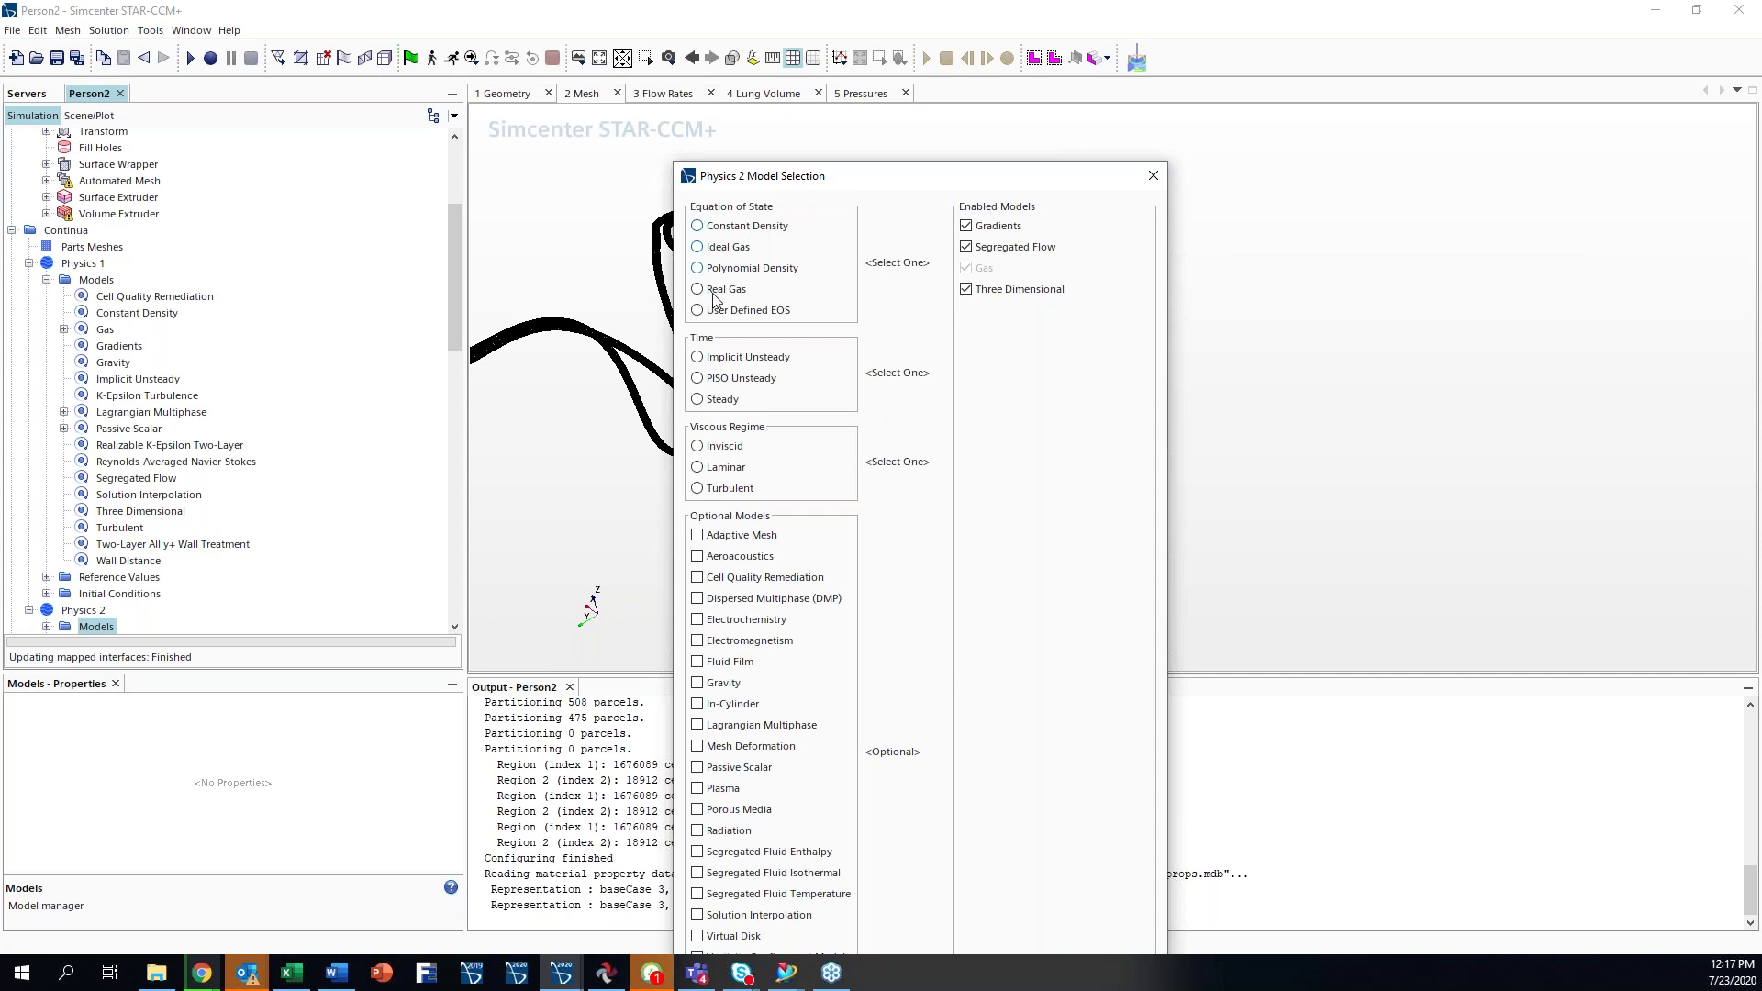
pyautogui.click(727, 230)
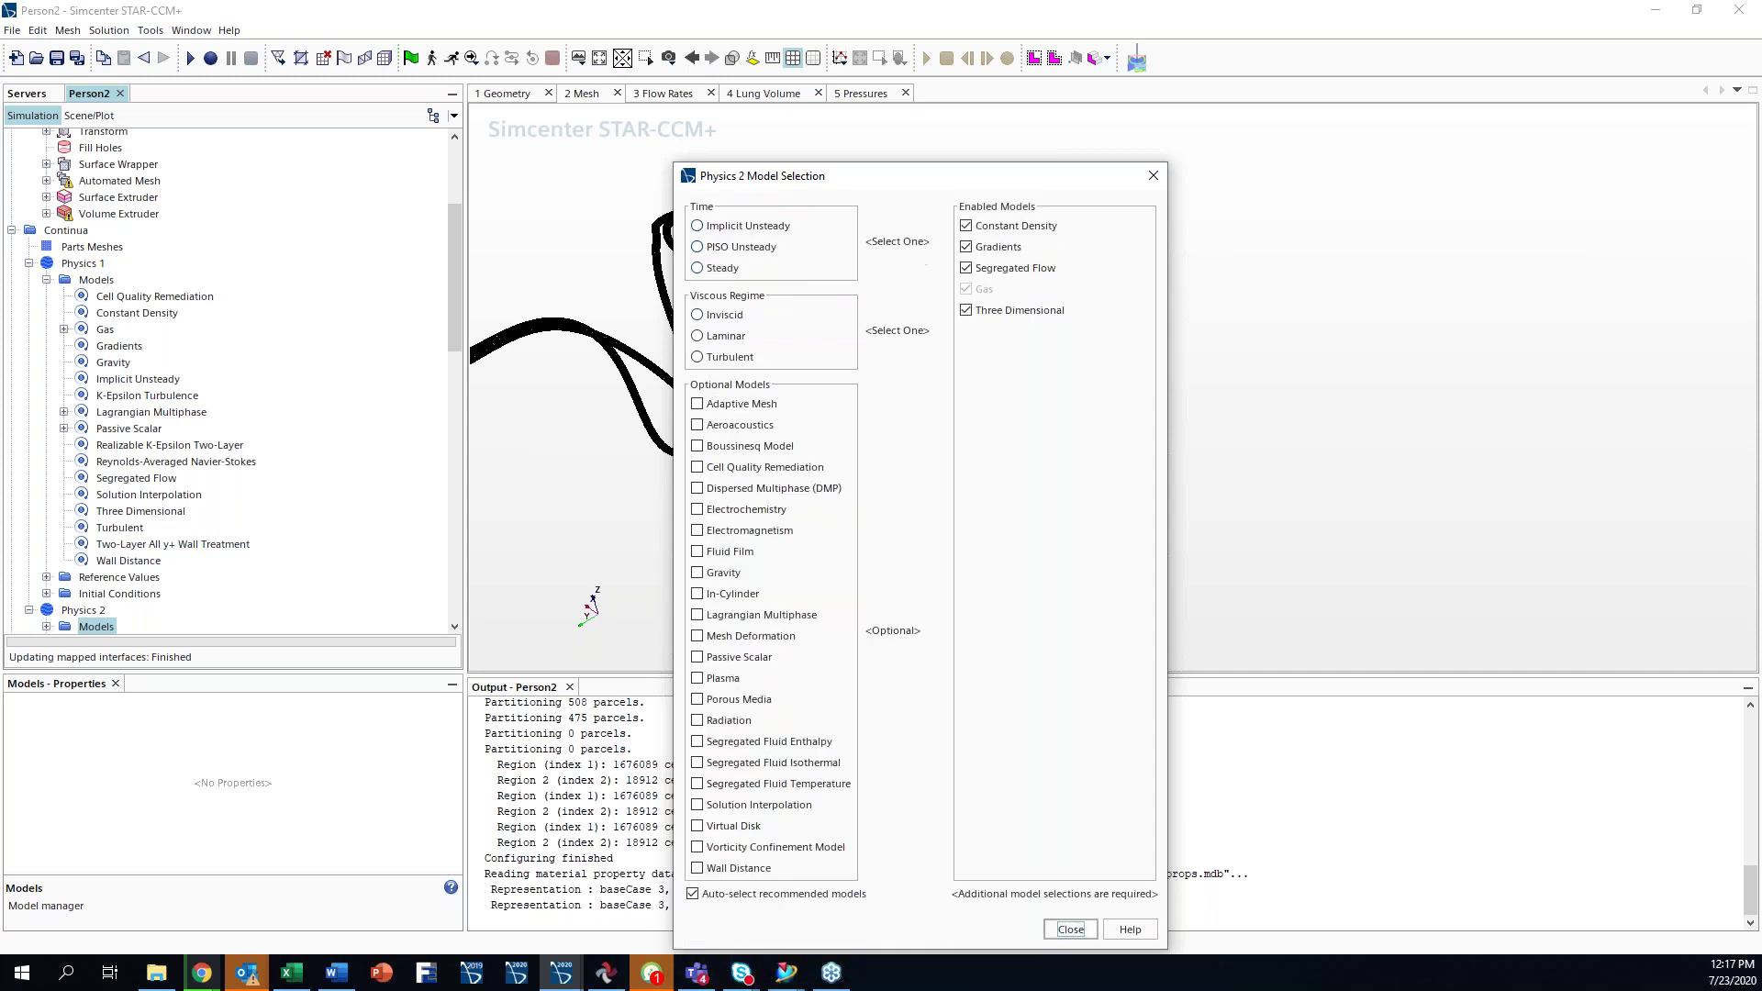
pyautogui.click(725, 229)
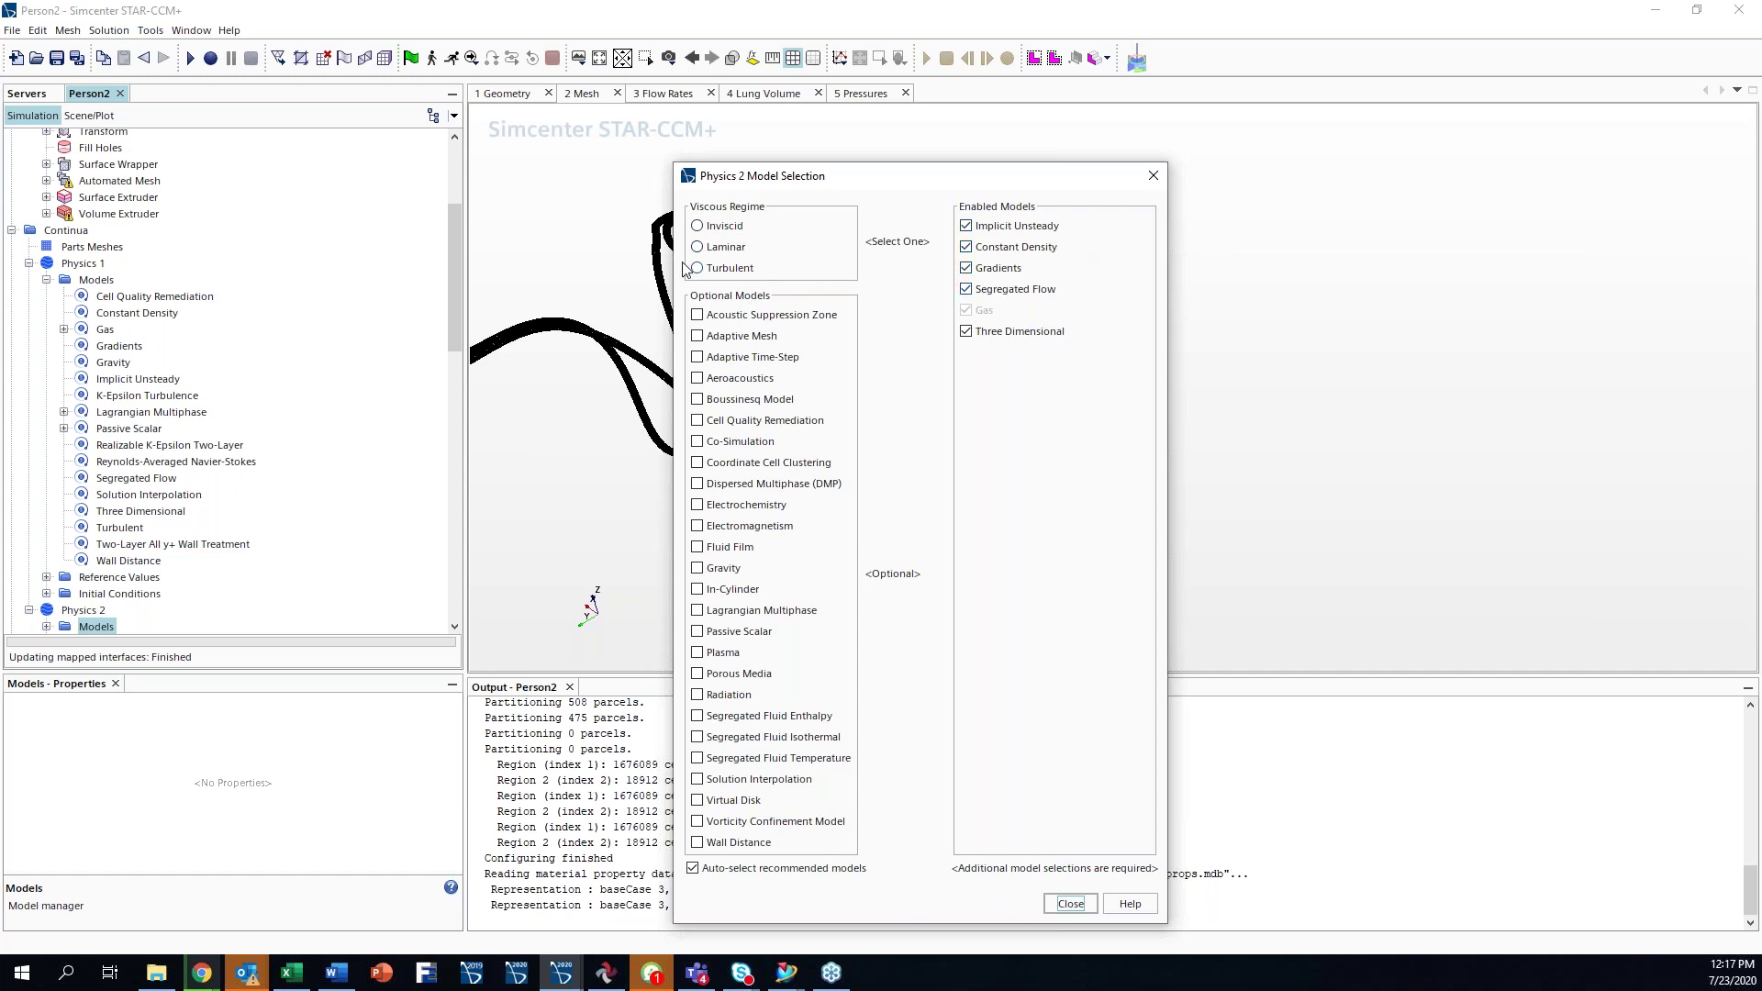
pyautogui.click(720, 273)
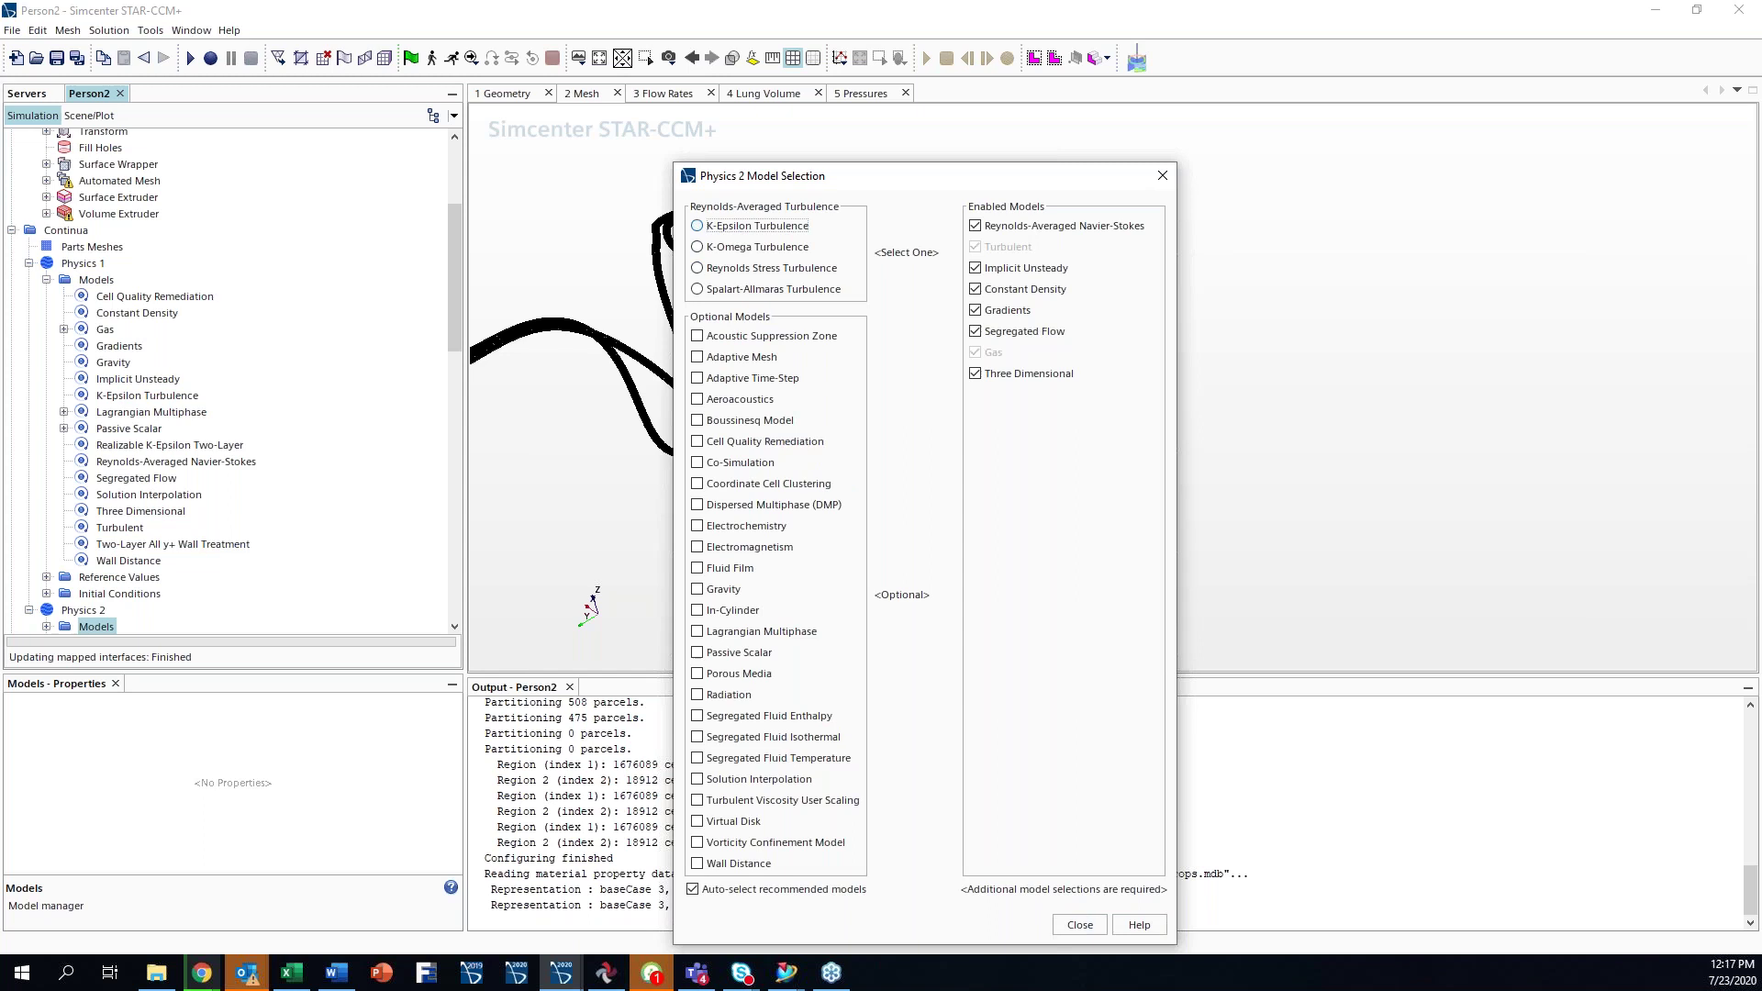
pyautogui.click(698, 226)
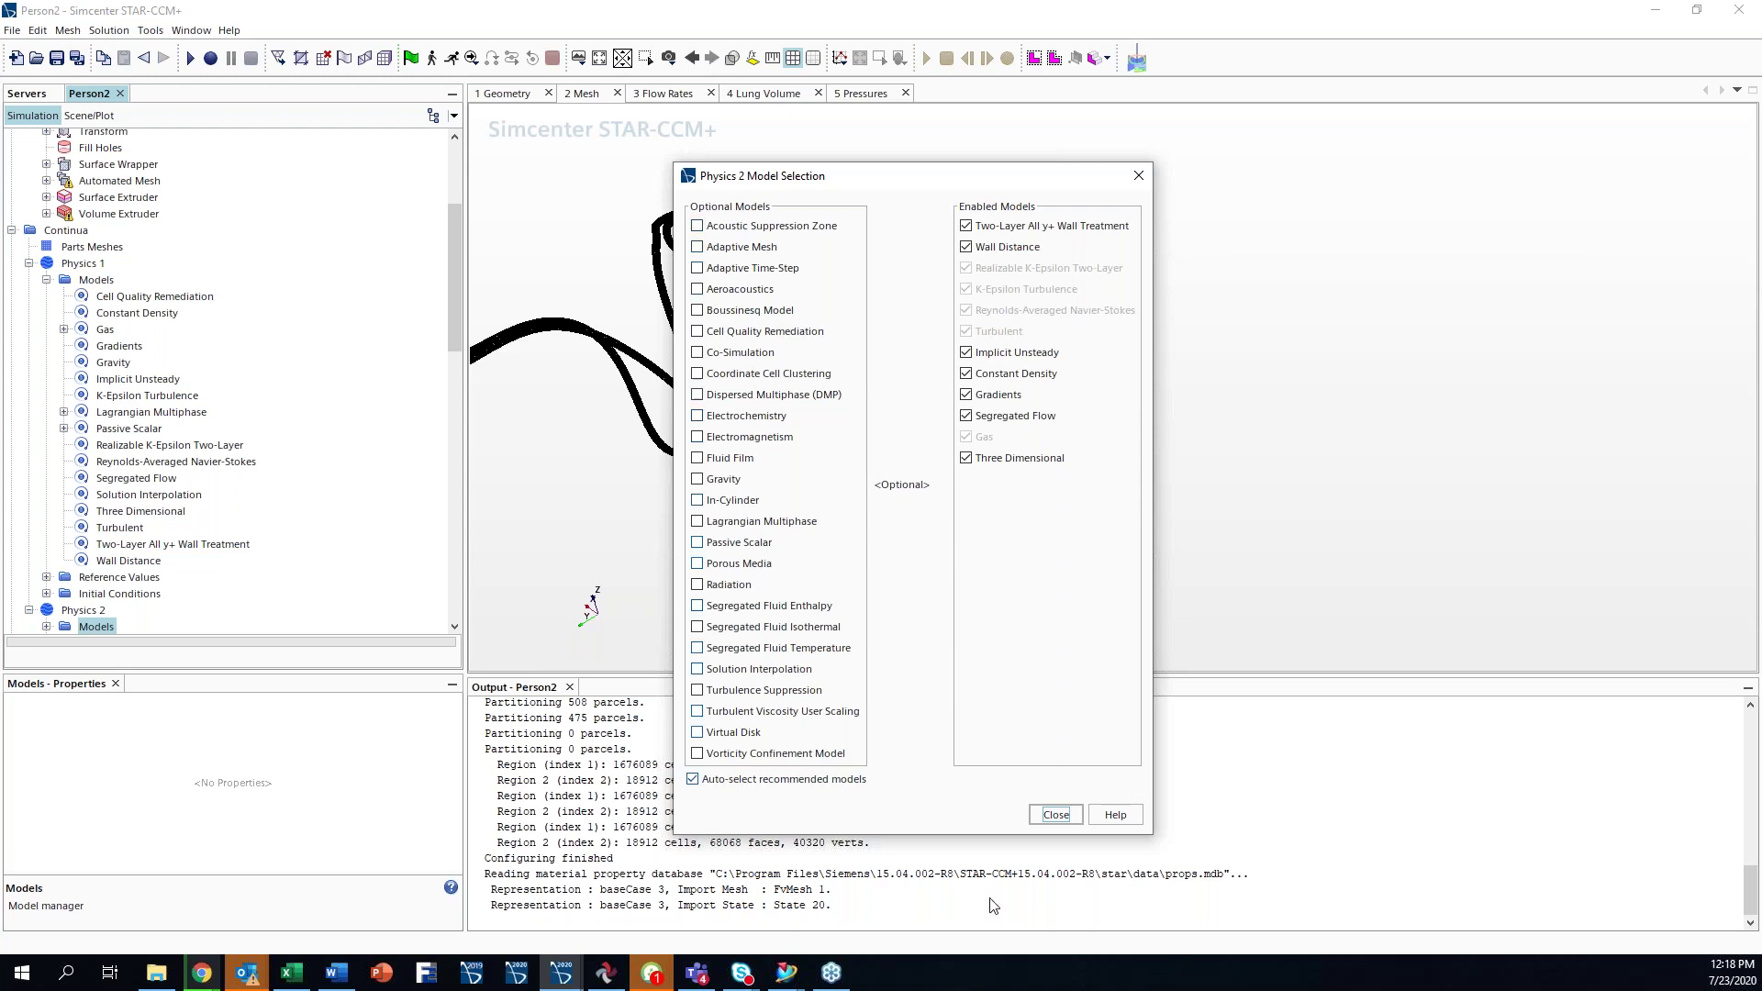
pyautogui.click(1053, 815)
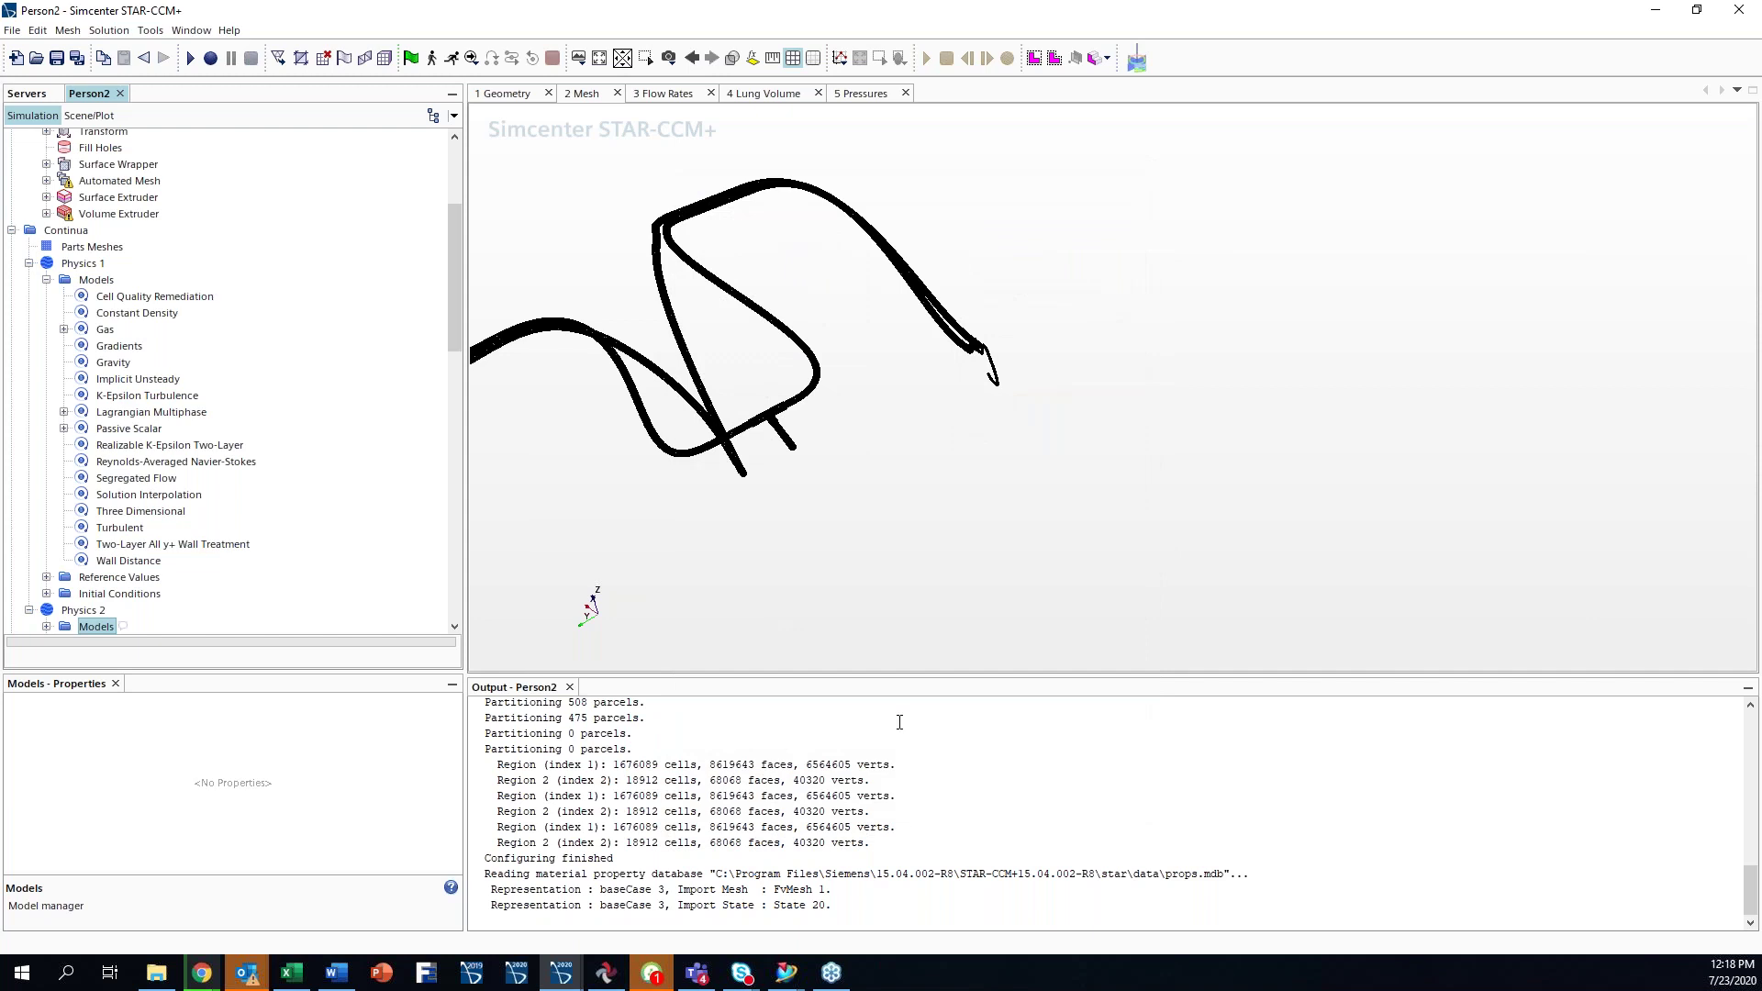
# - Open the 3 Flow Rates plot and examine the inlet, lung and outlet flow curves over the first breath and the full time range
pyautogui.moveTo(868, 606); pyautogui.dragTo(964, 527, button='middle')
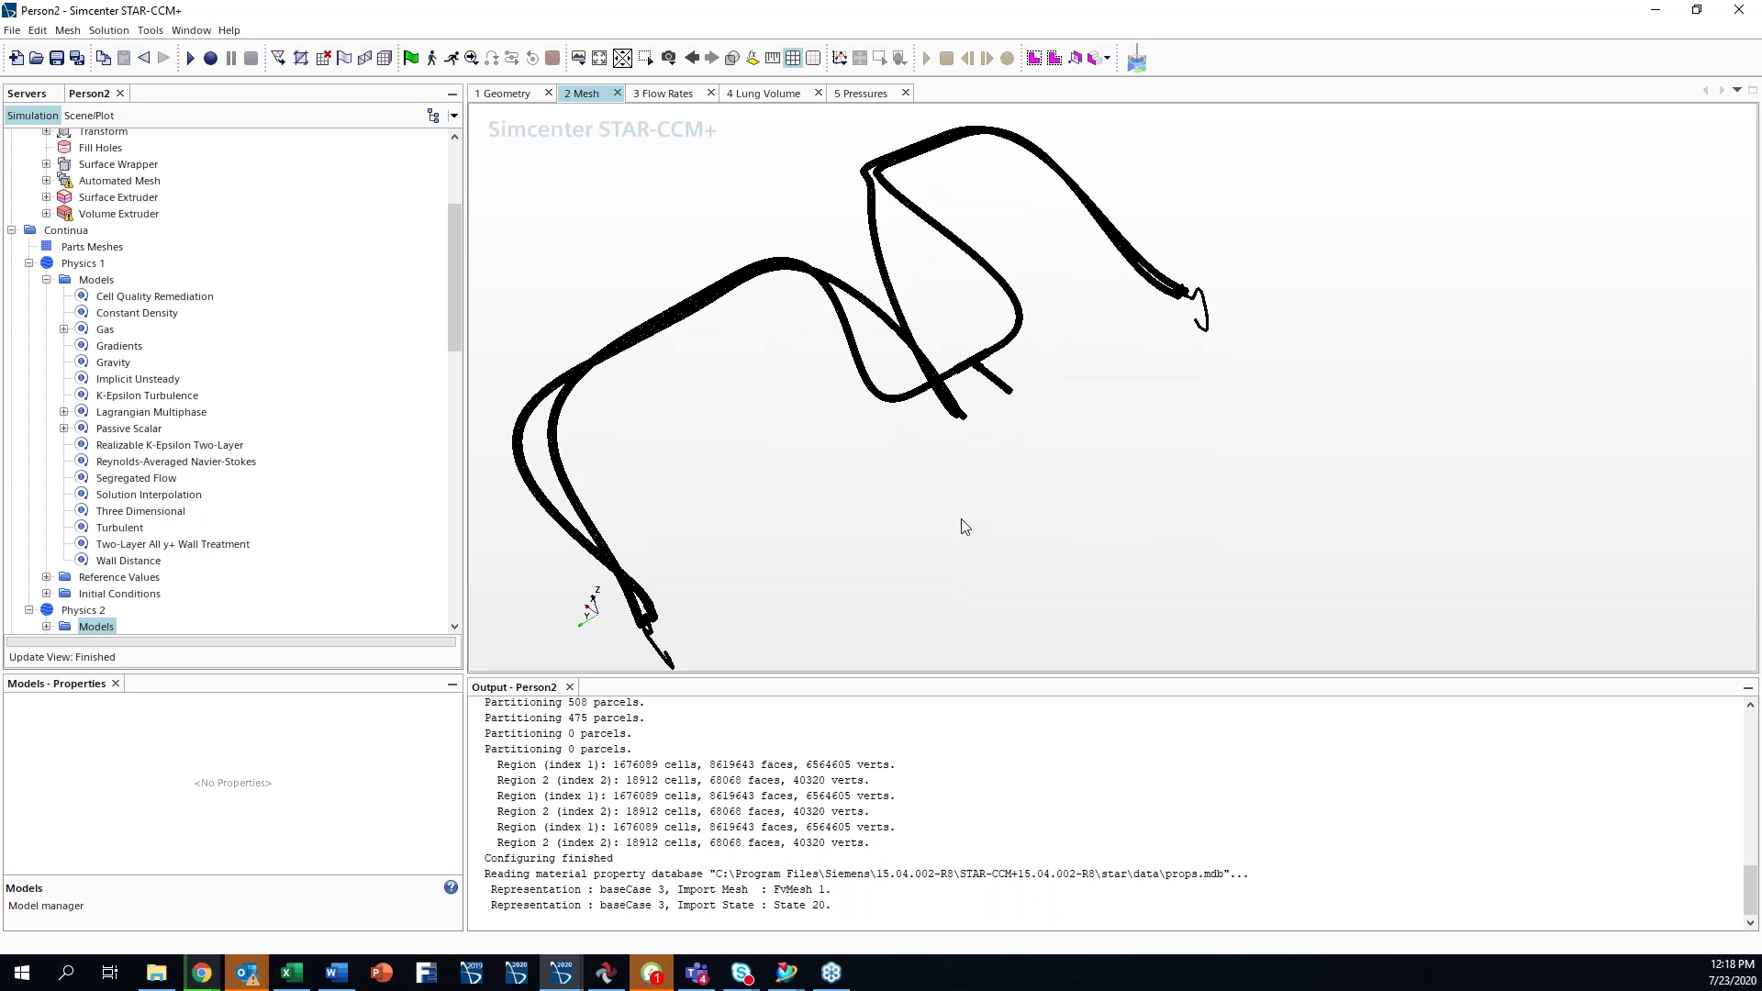
pyautogui.click(336, 973)
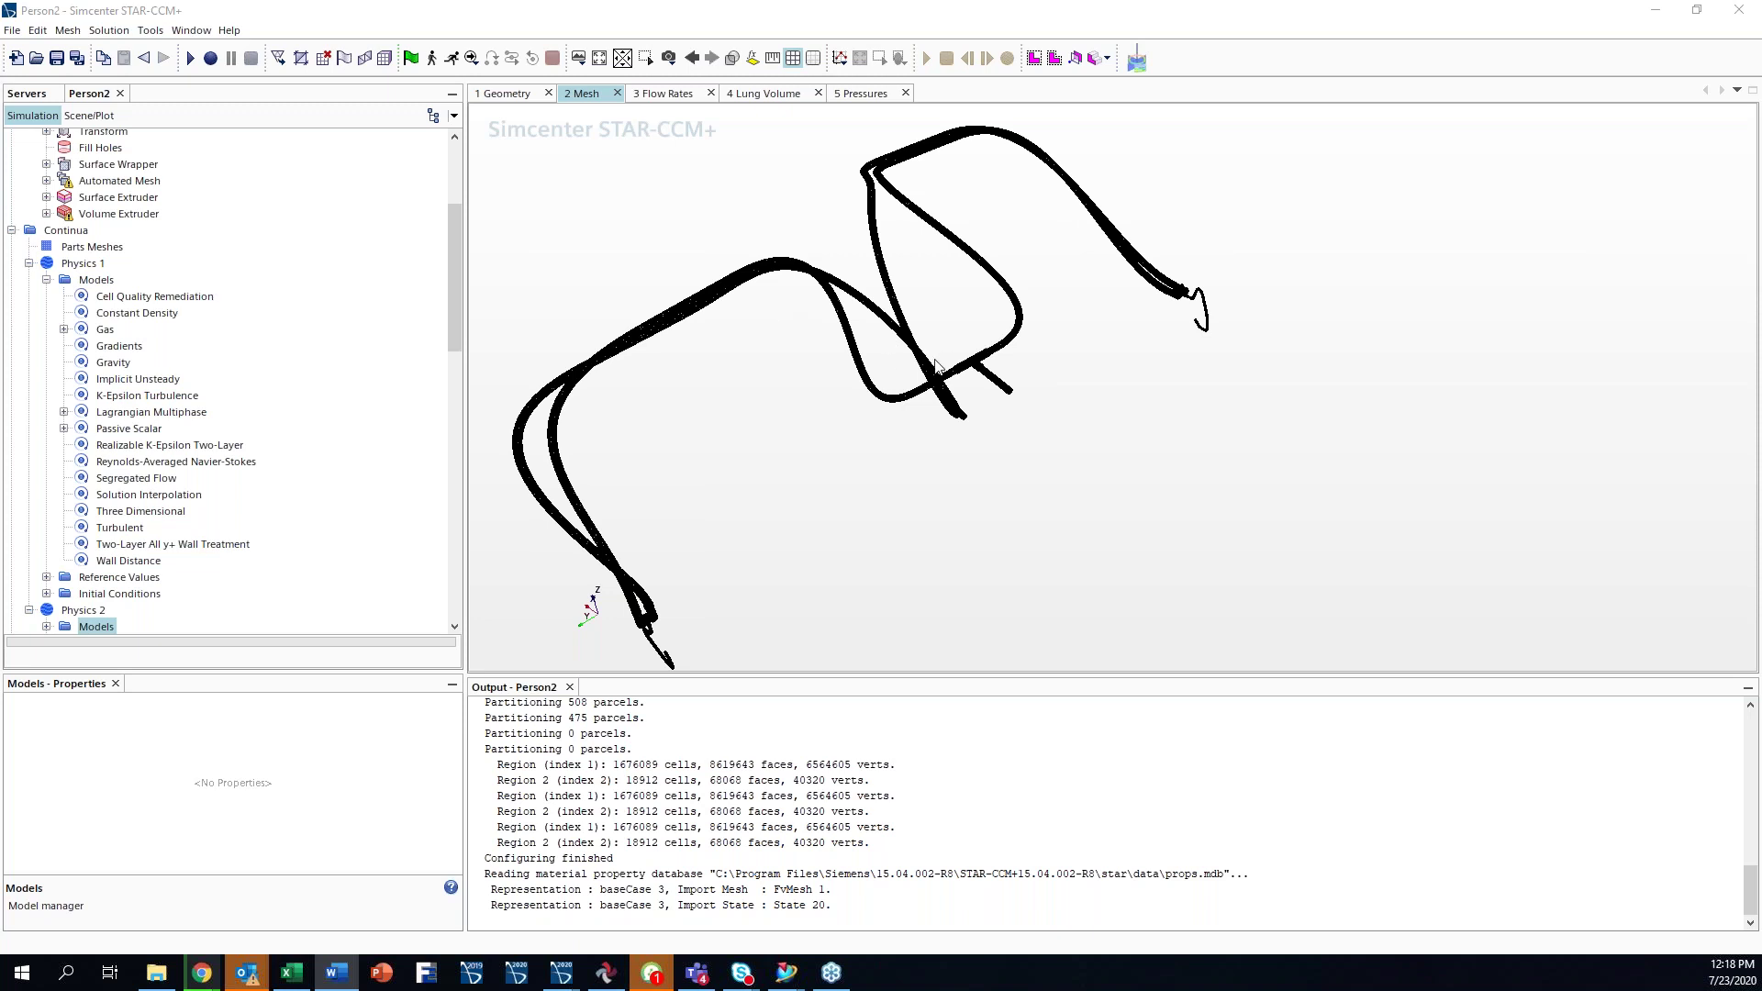
pyautogui.click(655, 98)
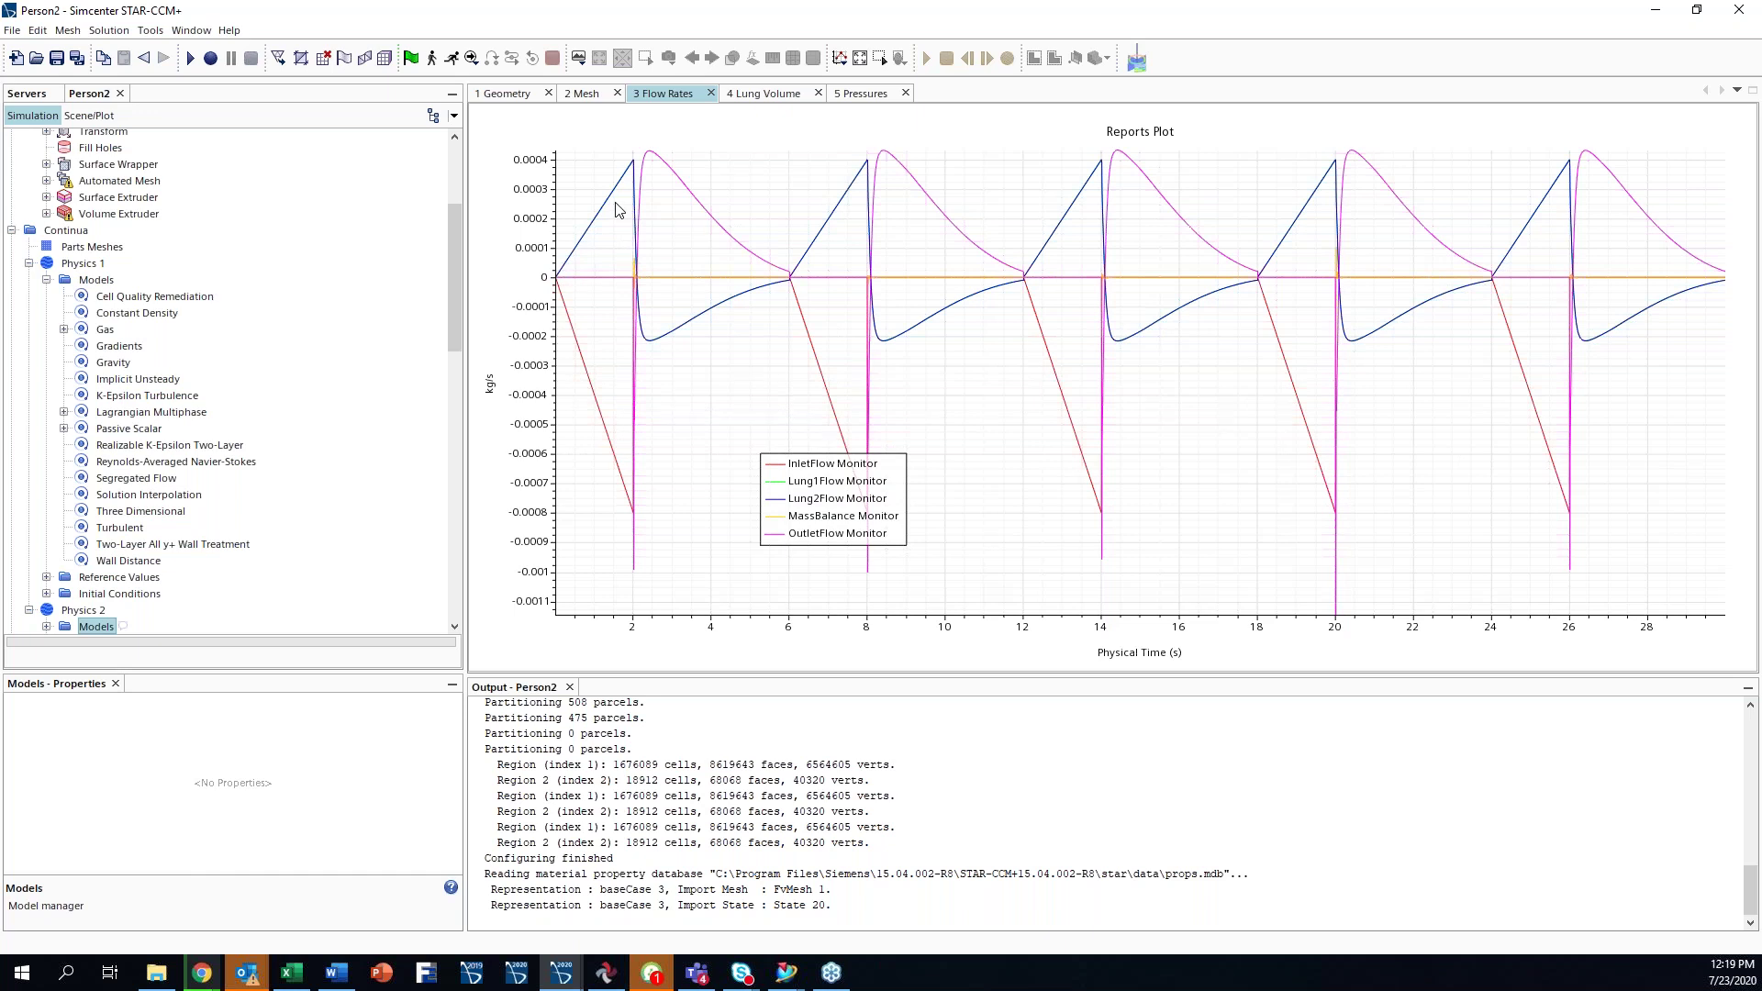
pyautogui.moveTo(583, 220)
pyautogui.moveTo(578, 282)
pyautogui.scroll(5, 610, 225)
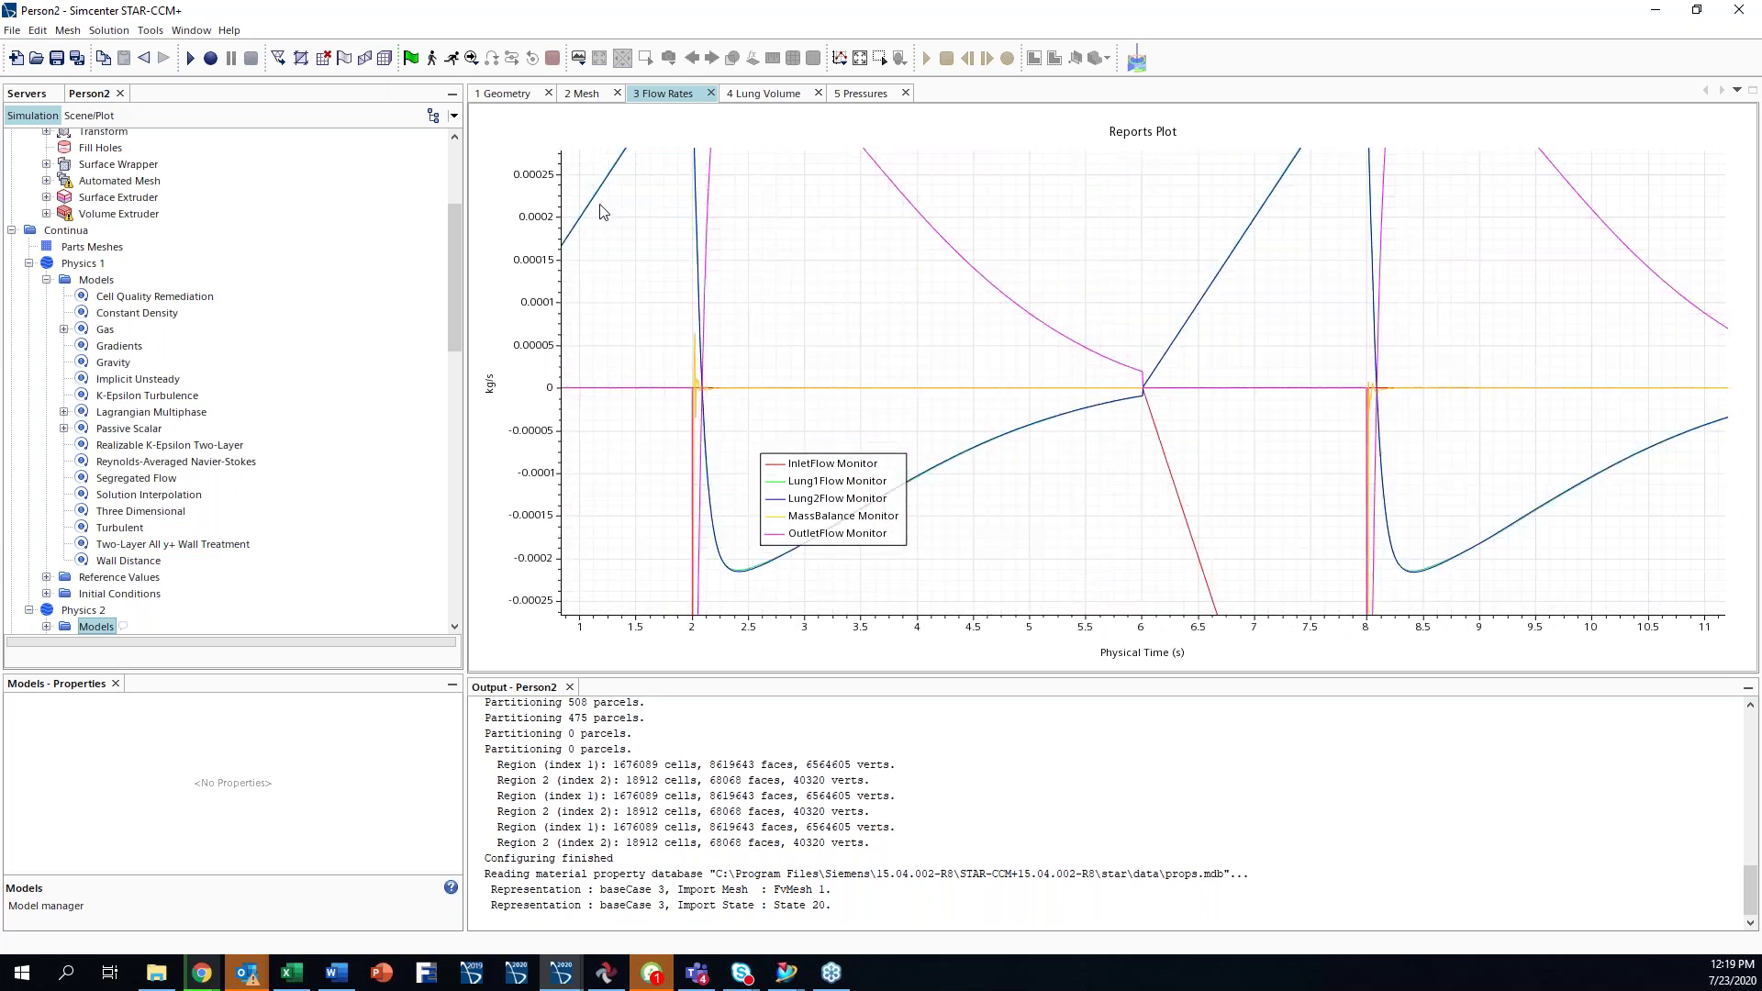
pyautogui.click(696, 240)
pyautogui.scroll(1, 695, 239)
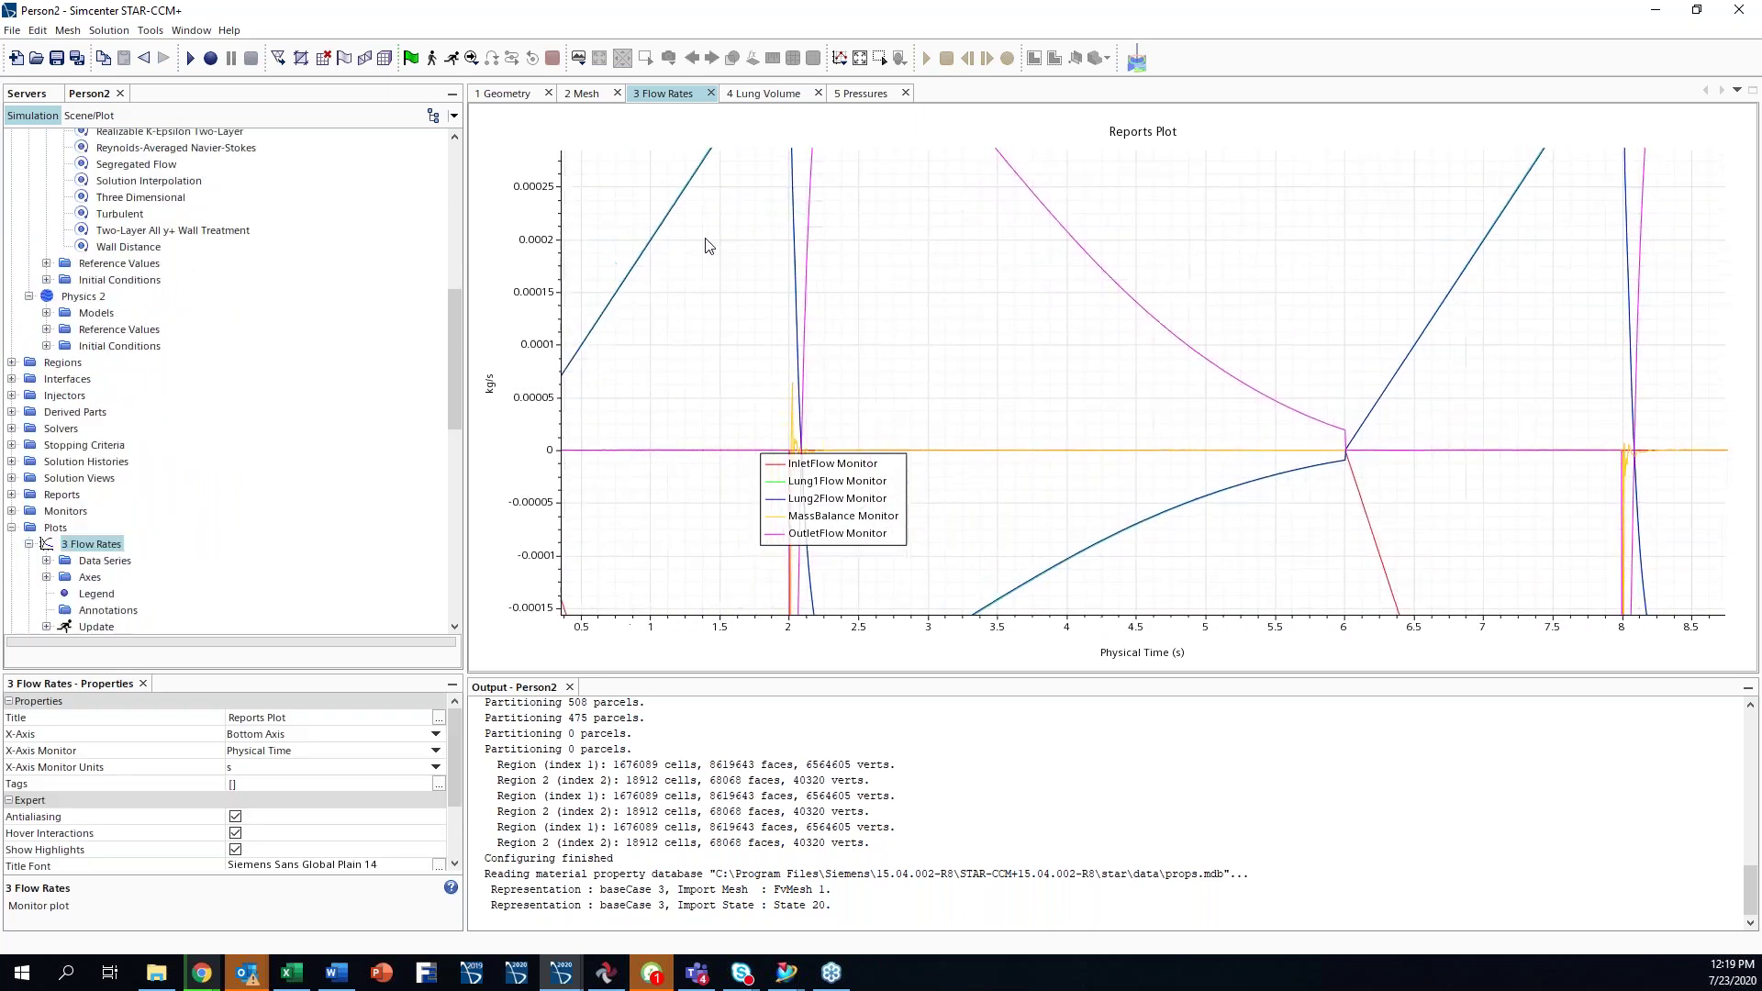
pyautogui.moveTo(697, 259)
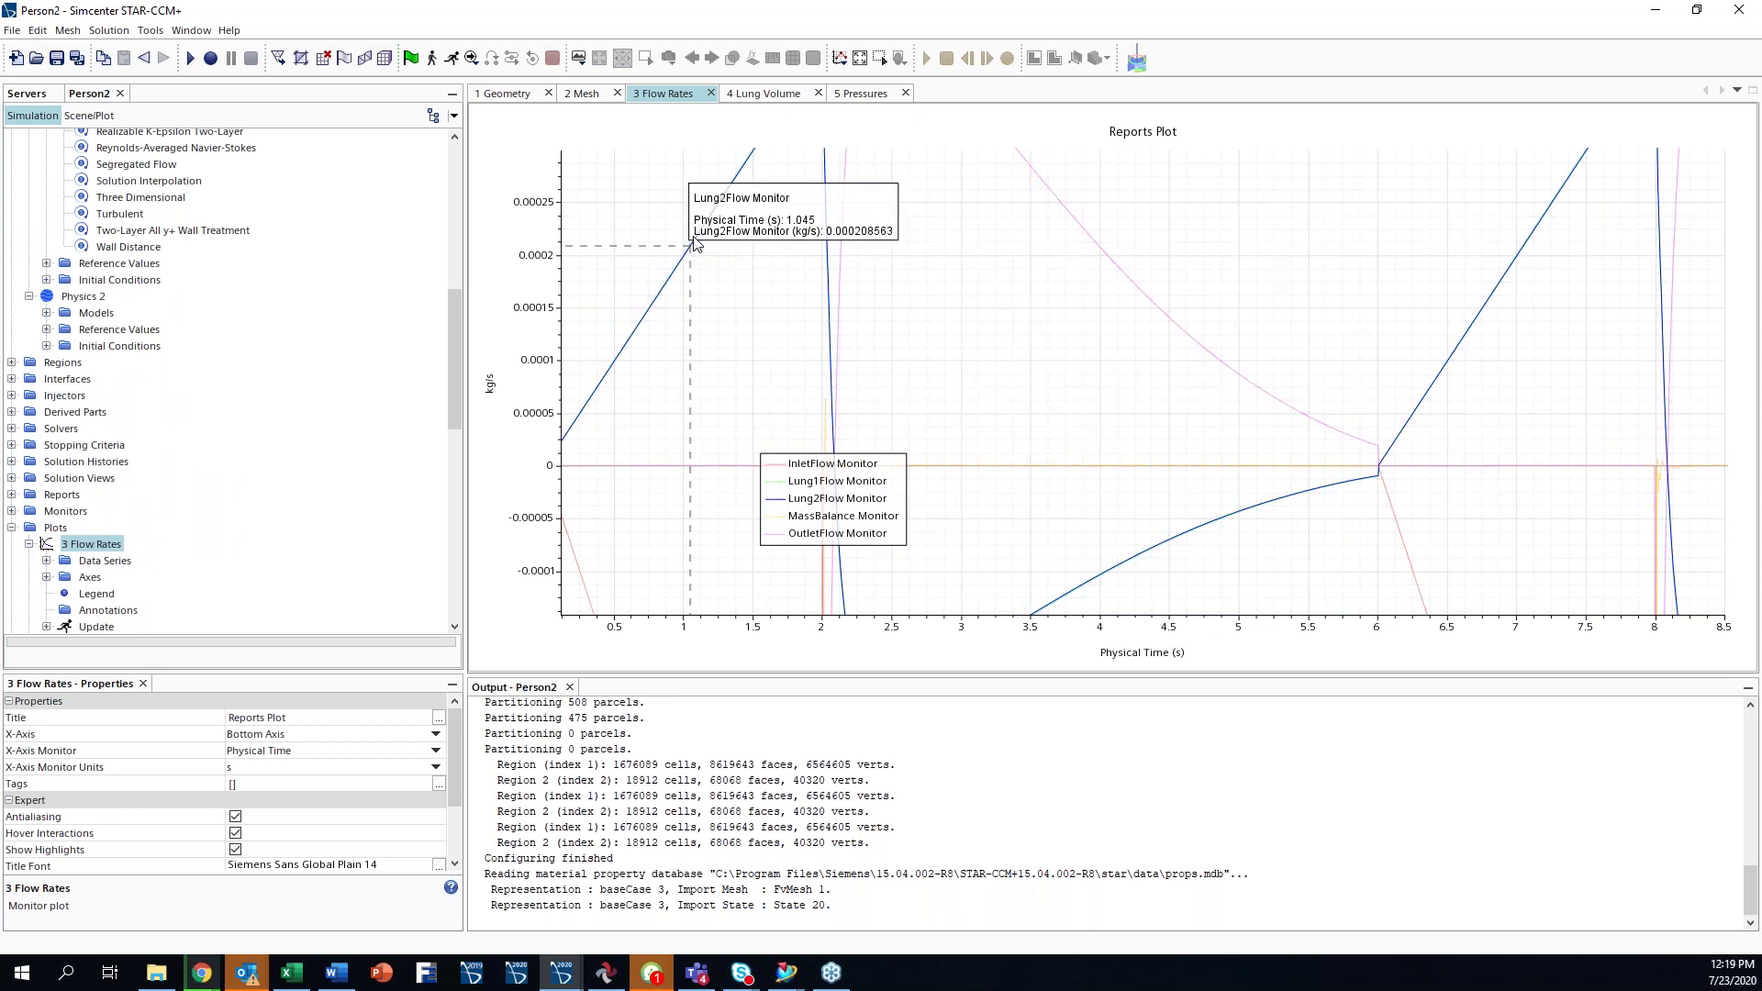
pyautogui.scroll(-5, 775, 390)
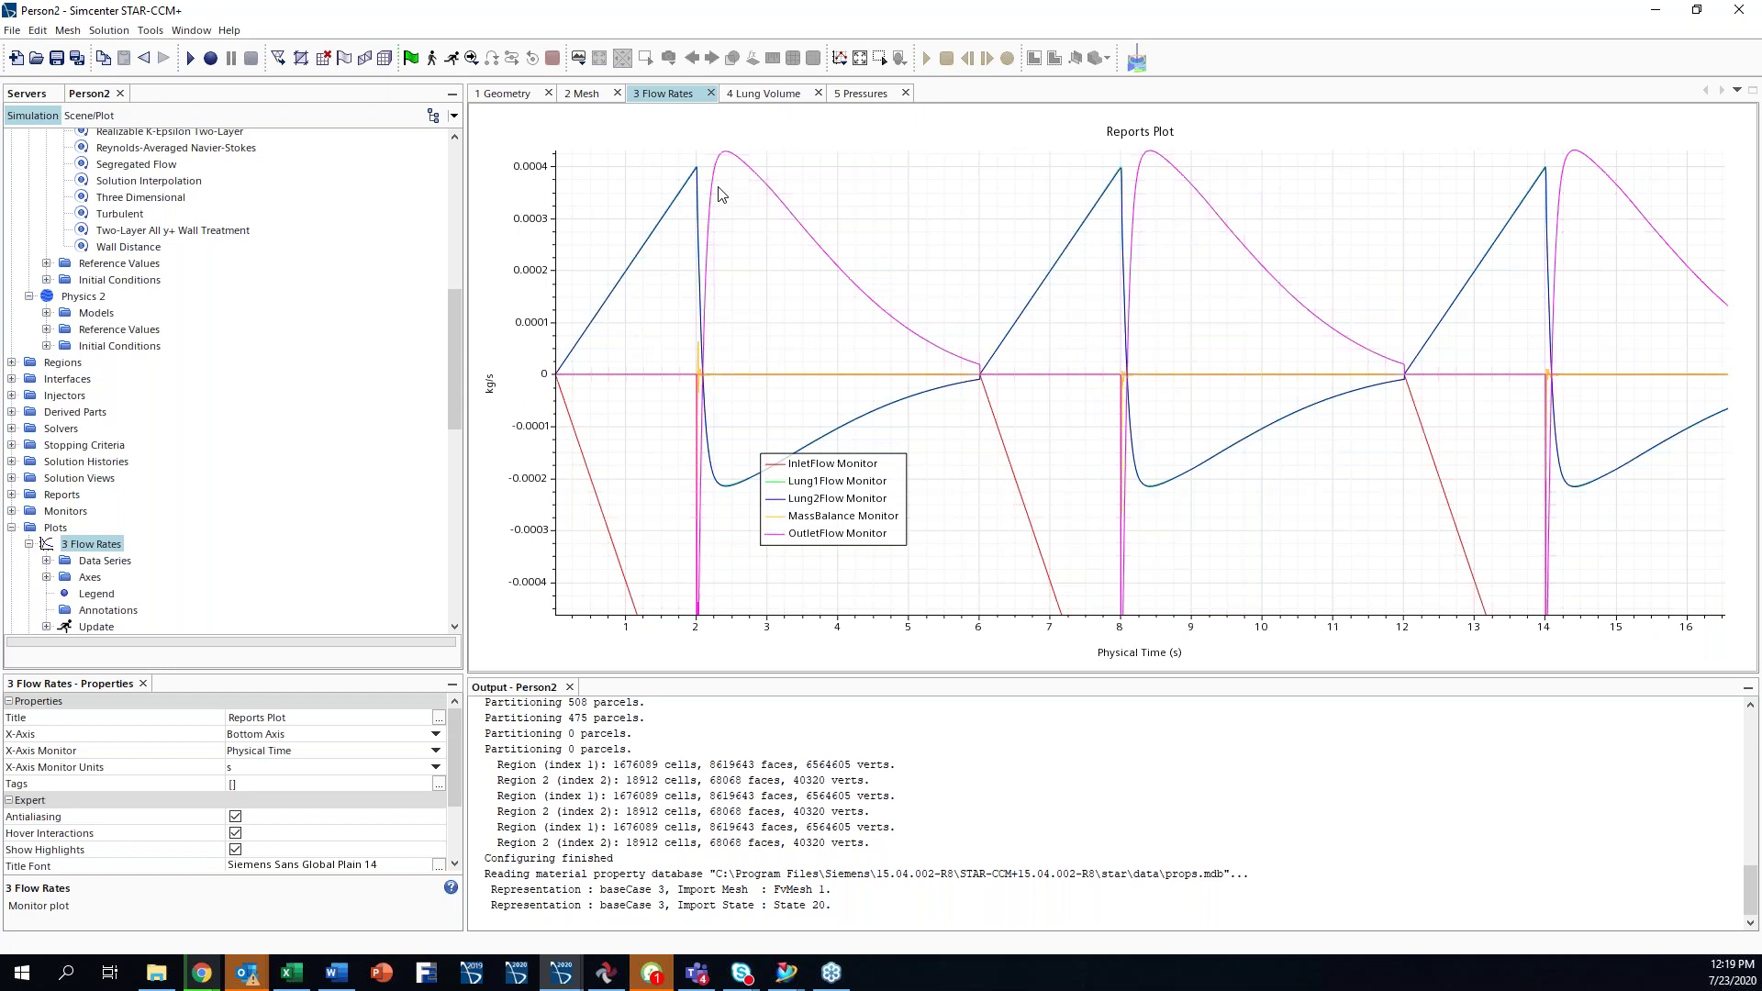
pyautogui.scroll(-2, 717, 218)
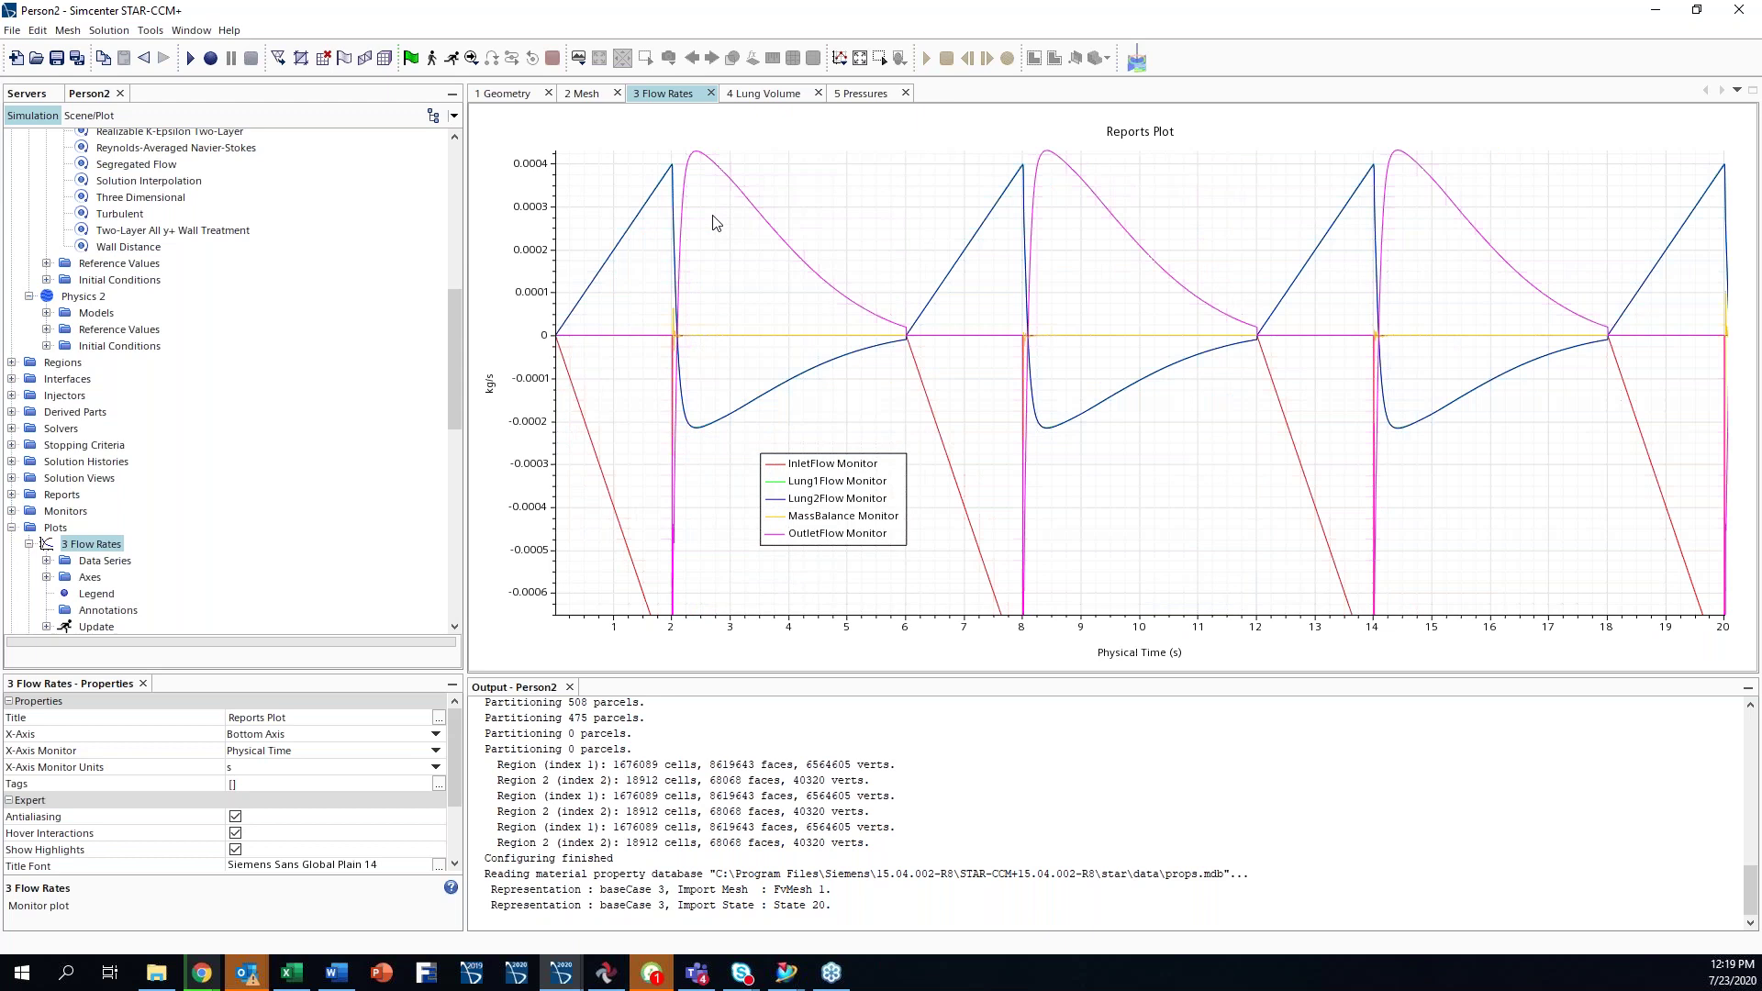
pyautogui.scroll(-3, 689, 573)
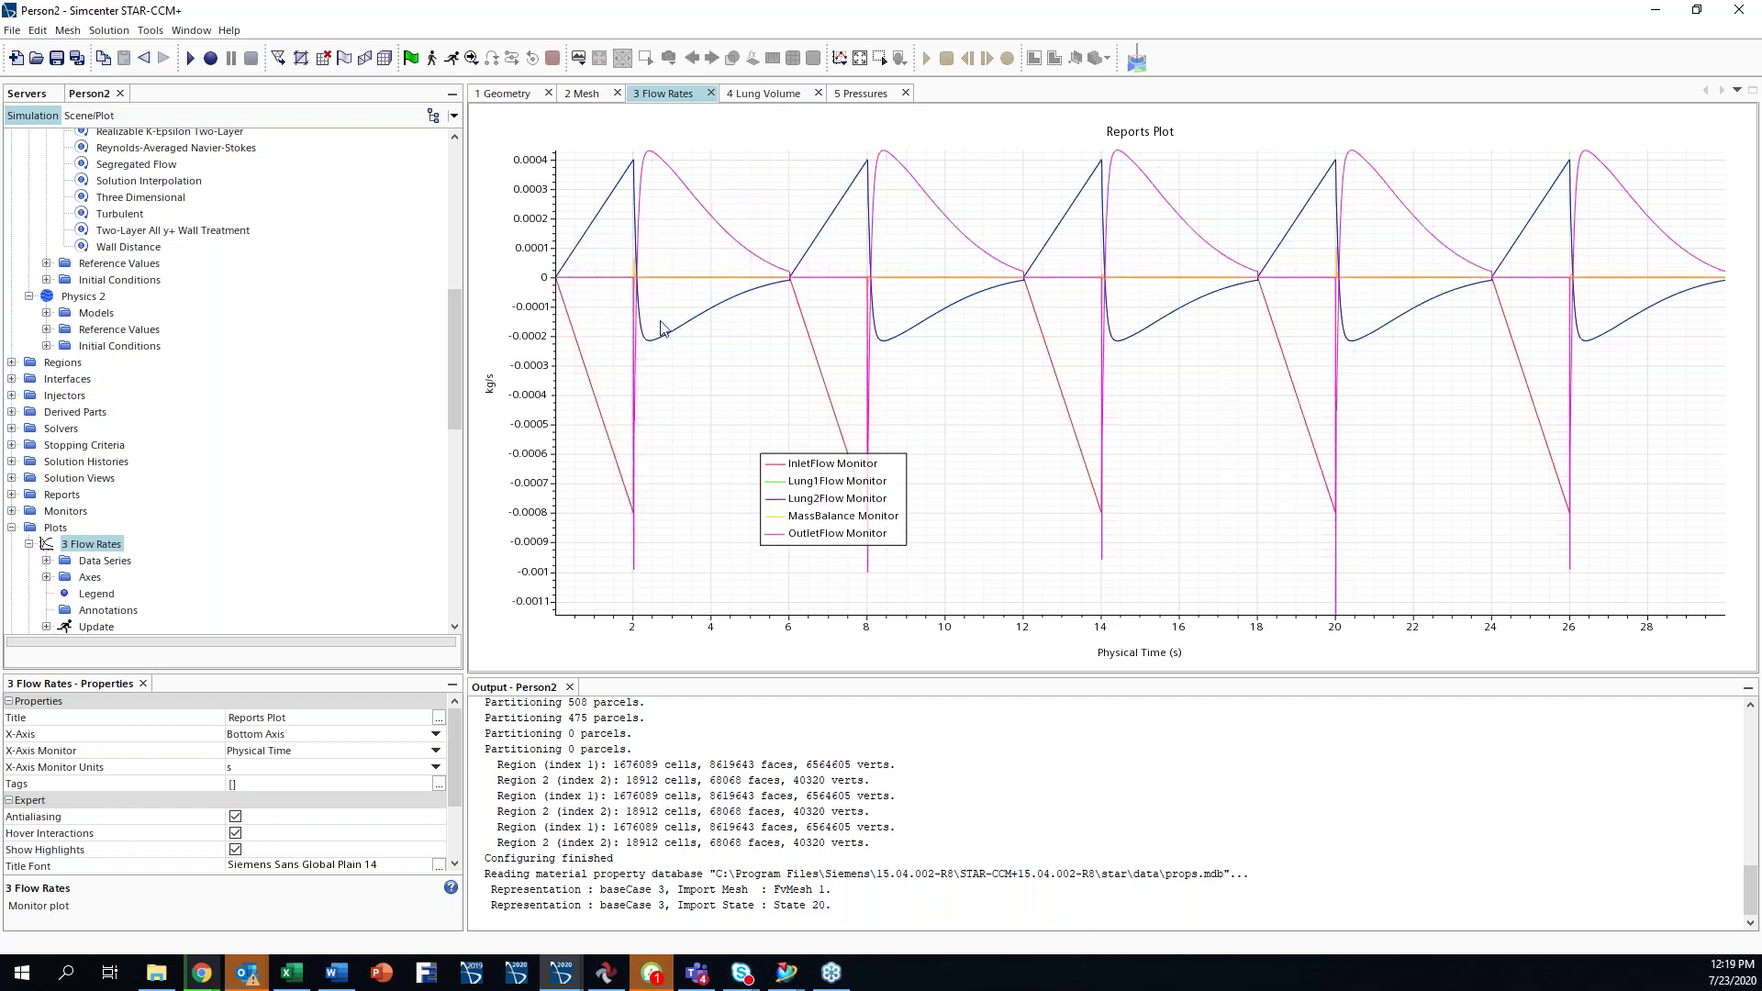
# - View the 4 Lung Volume plot and the 5 Pressures scene of the tube circuit
pyautogui.click(751, 99)
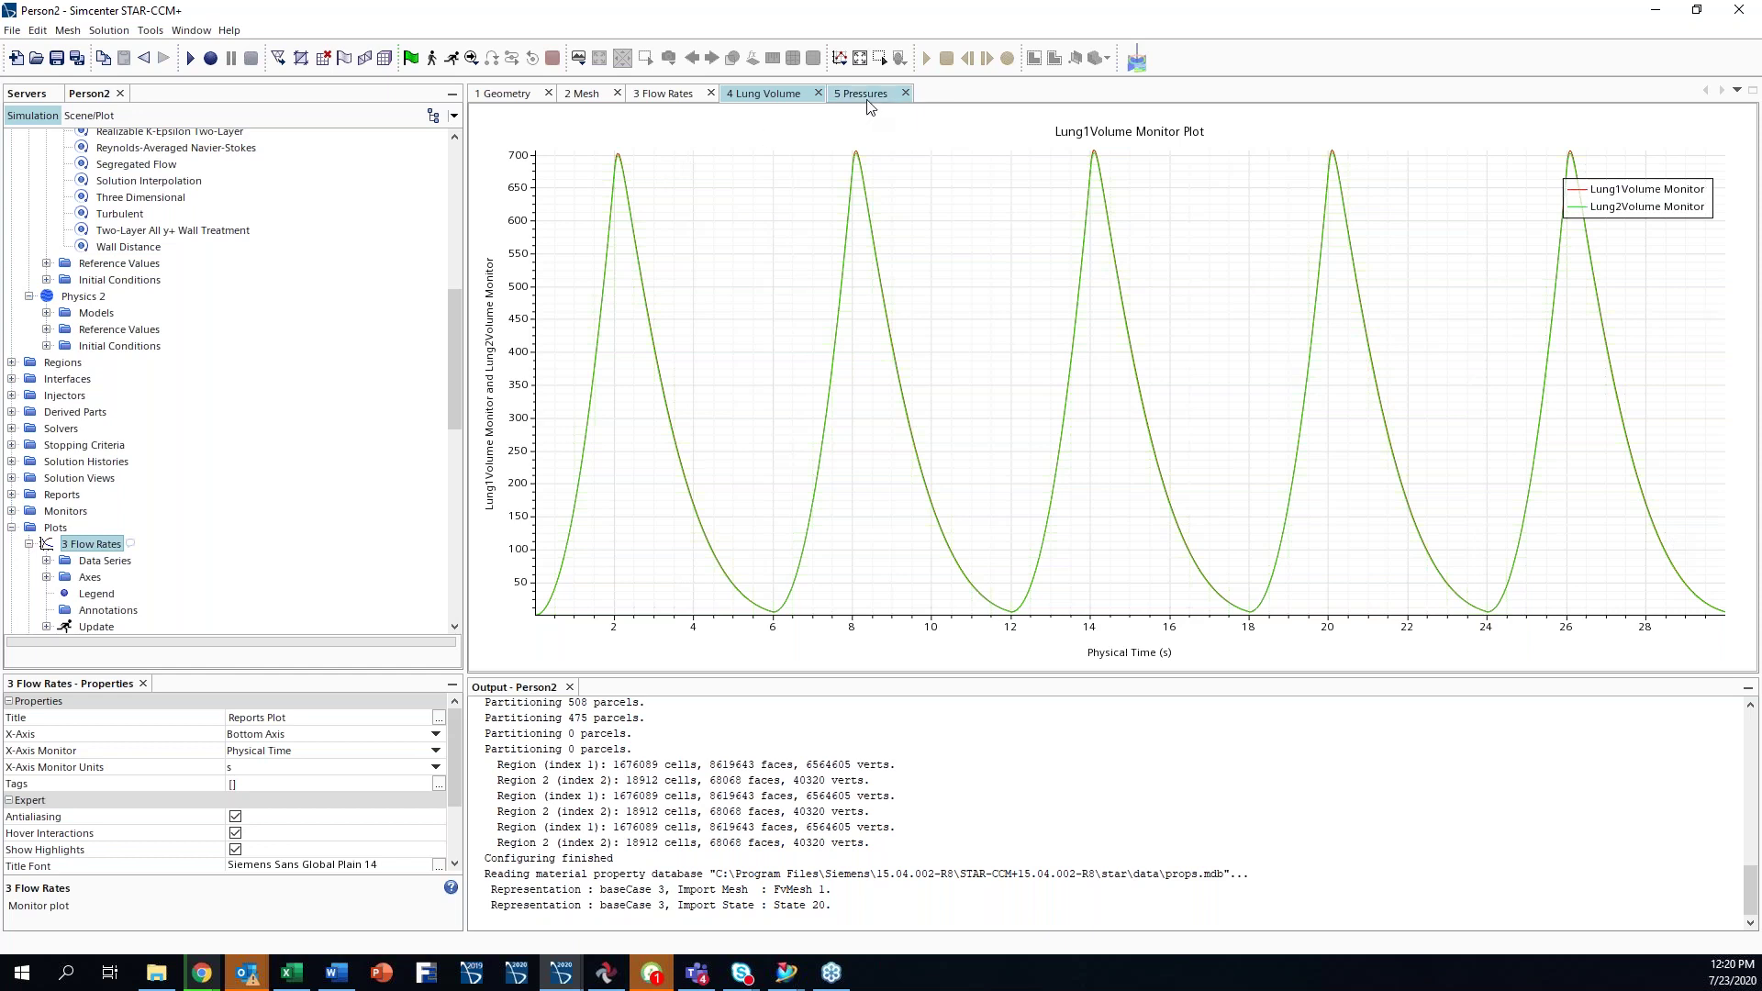
pyautogui.click(867, 97)
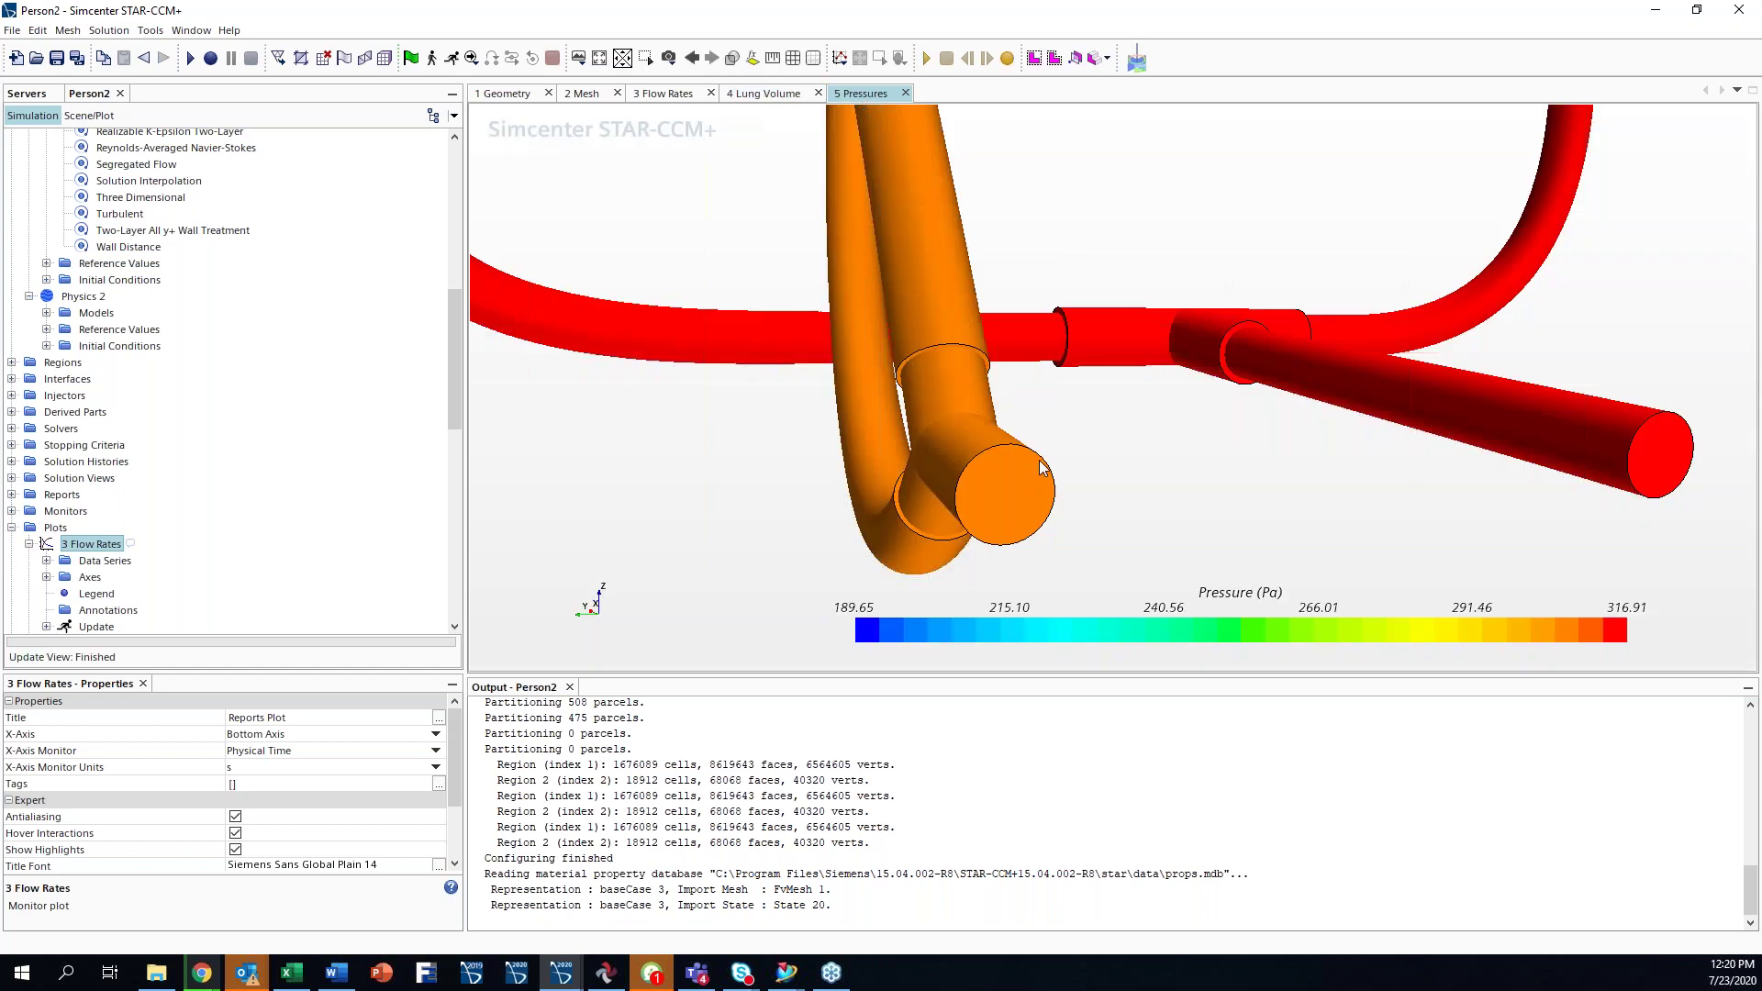
# - Examine the 5 Pressures scene around the tube junctions and along the patient-end tubing
pyautogui.scroll(-4, 1043, 468)
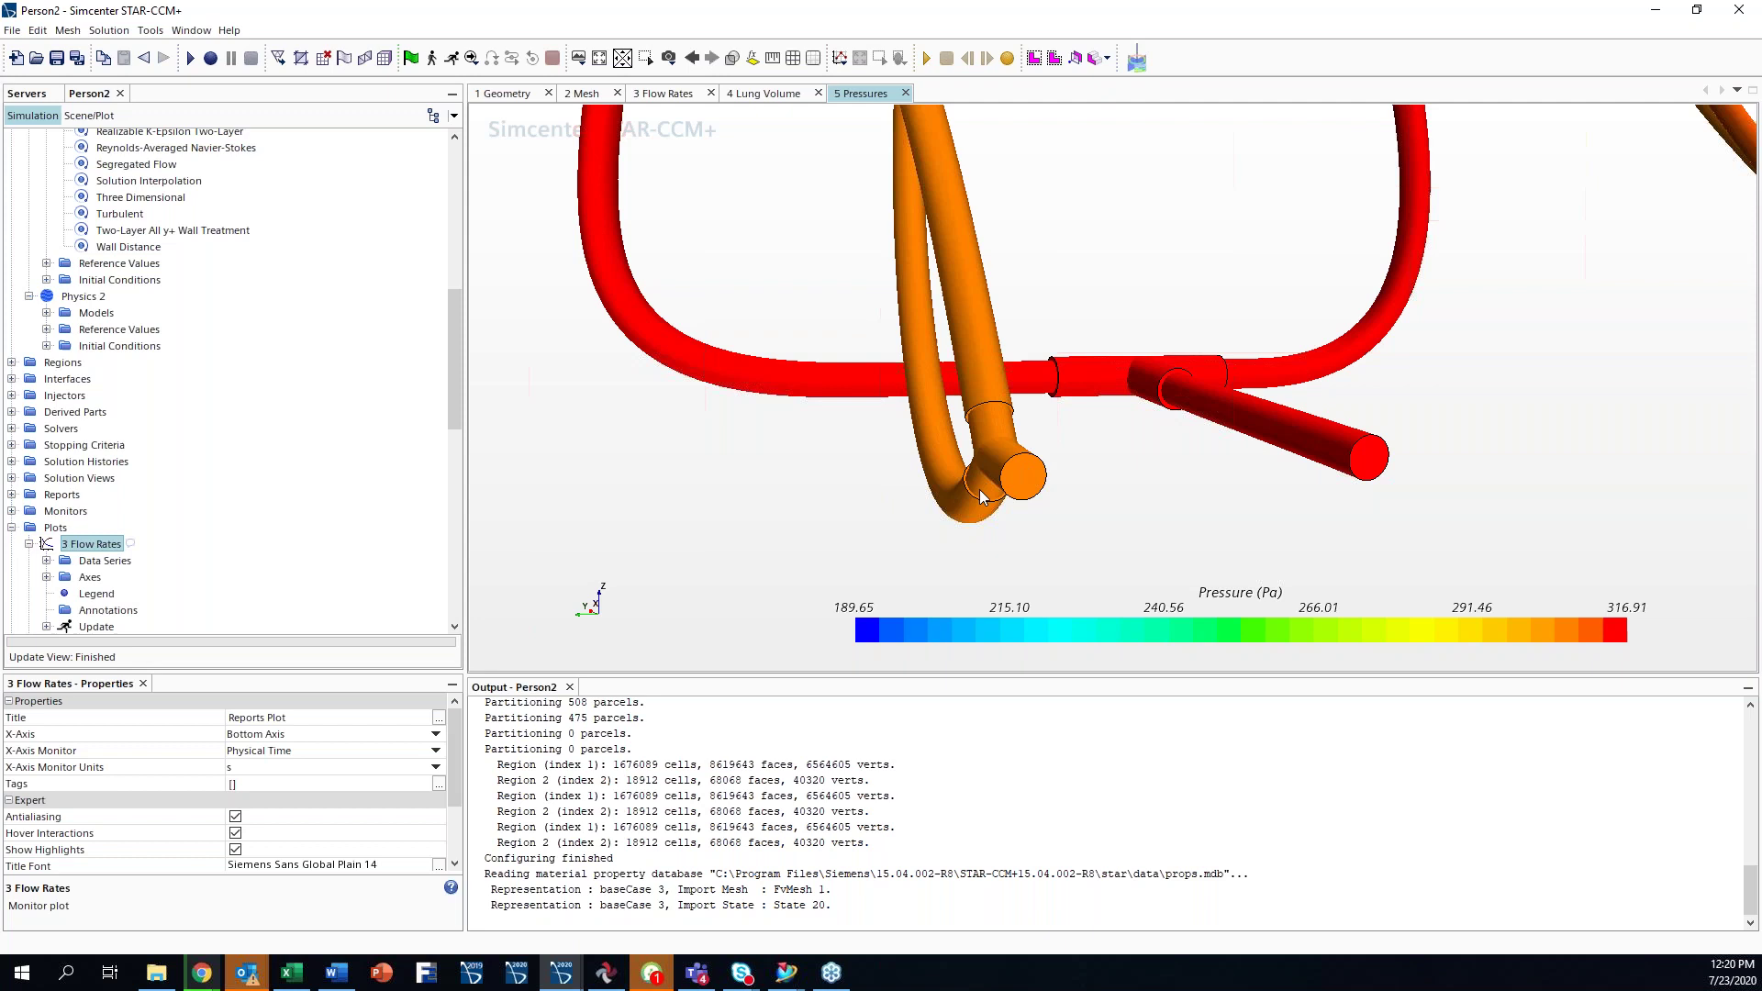
pyautogui.scroll(-8, 980, 496)
pyautogui.moveTo(1035, 459); pyautogui.dragTo(712, 504)
pyautogui.scroll(6, 879, 529)
pyautogui.moveTo(878, 530); pyautogui.dragTo(824, 398, button='middle')
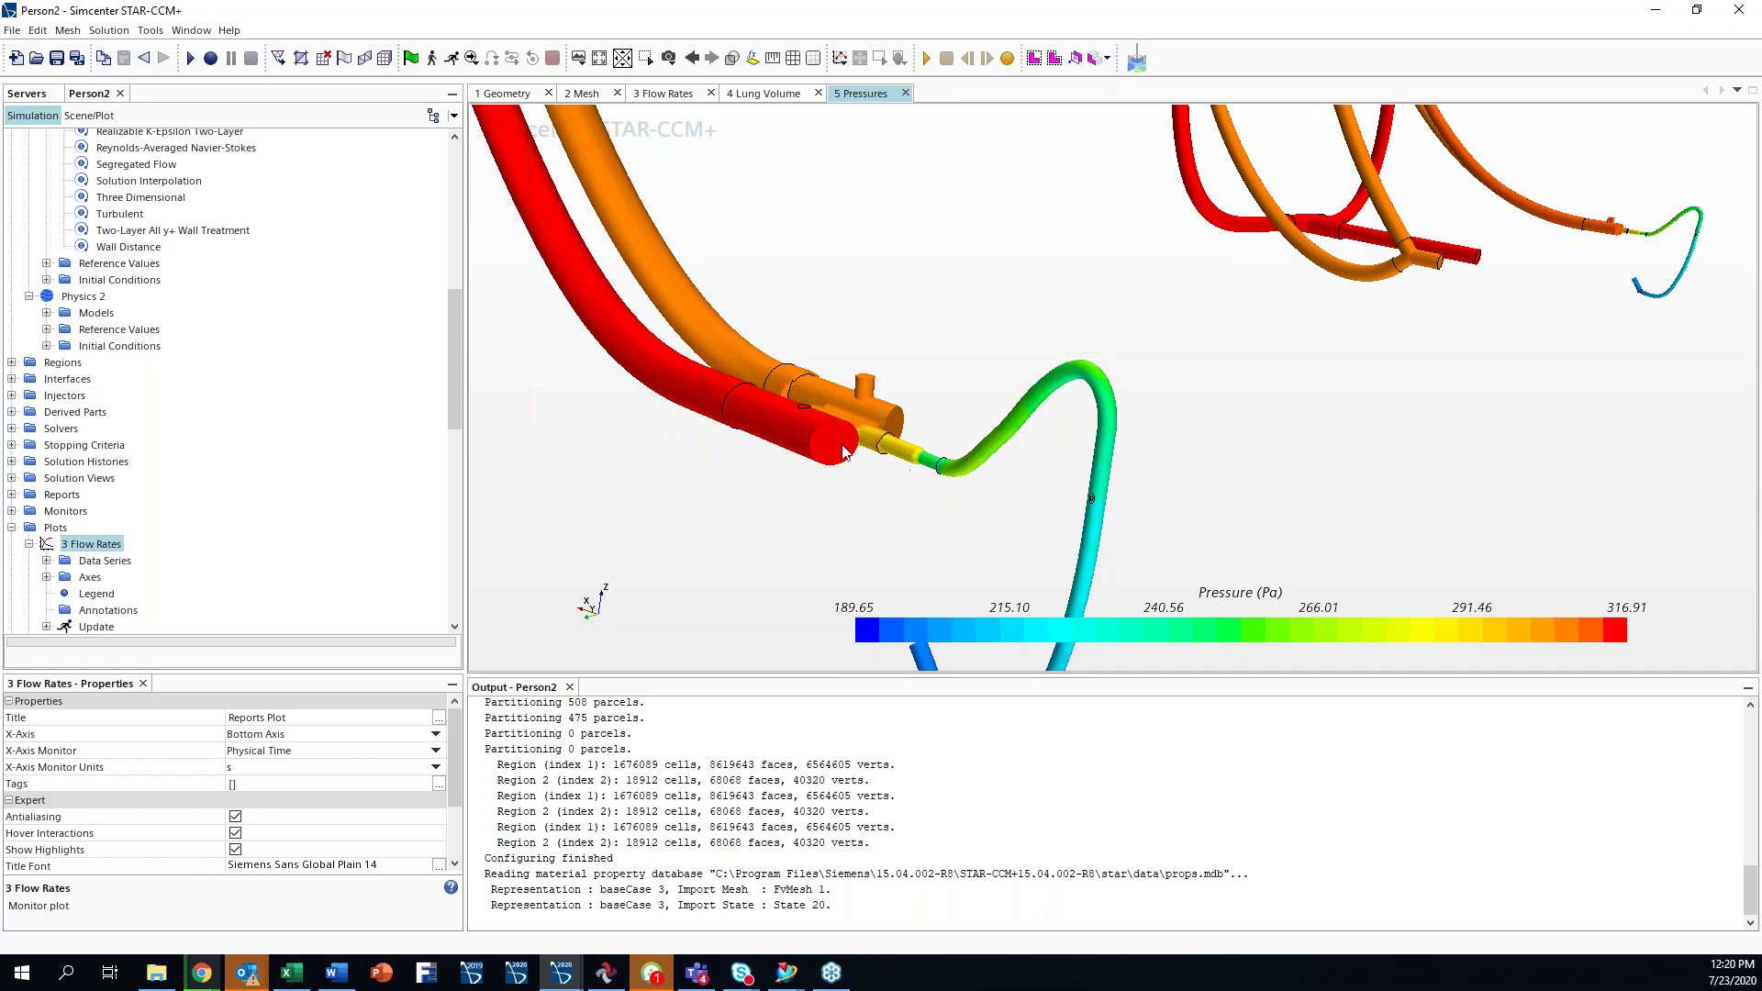
pyautogui.moveTo(872, 440)
pyautogui.mouseDown(button='middle')
pyautogui.moveTo(819, 484)
pyautogui.moveTo(817, 469)
pyautogui.mouseUp(button='middle')
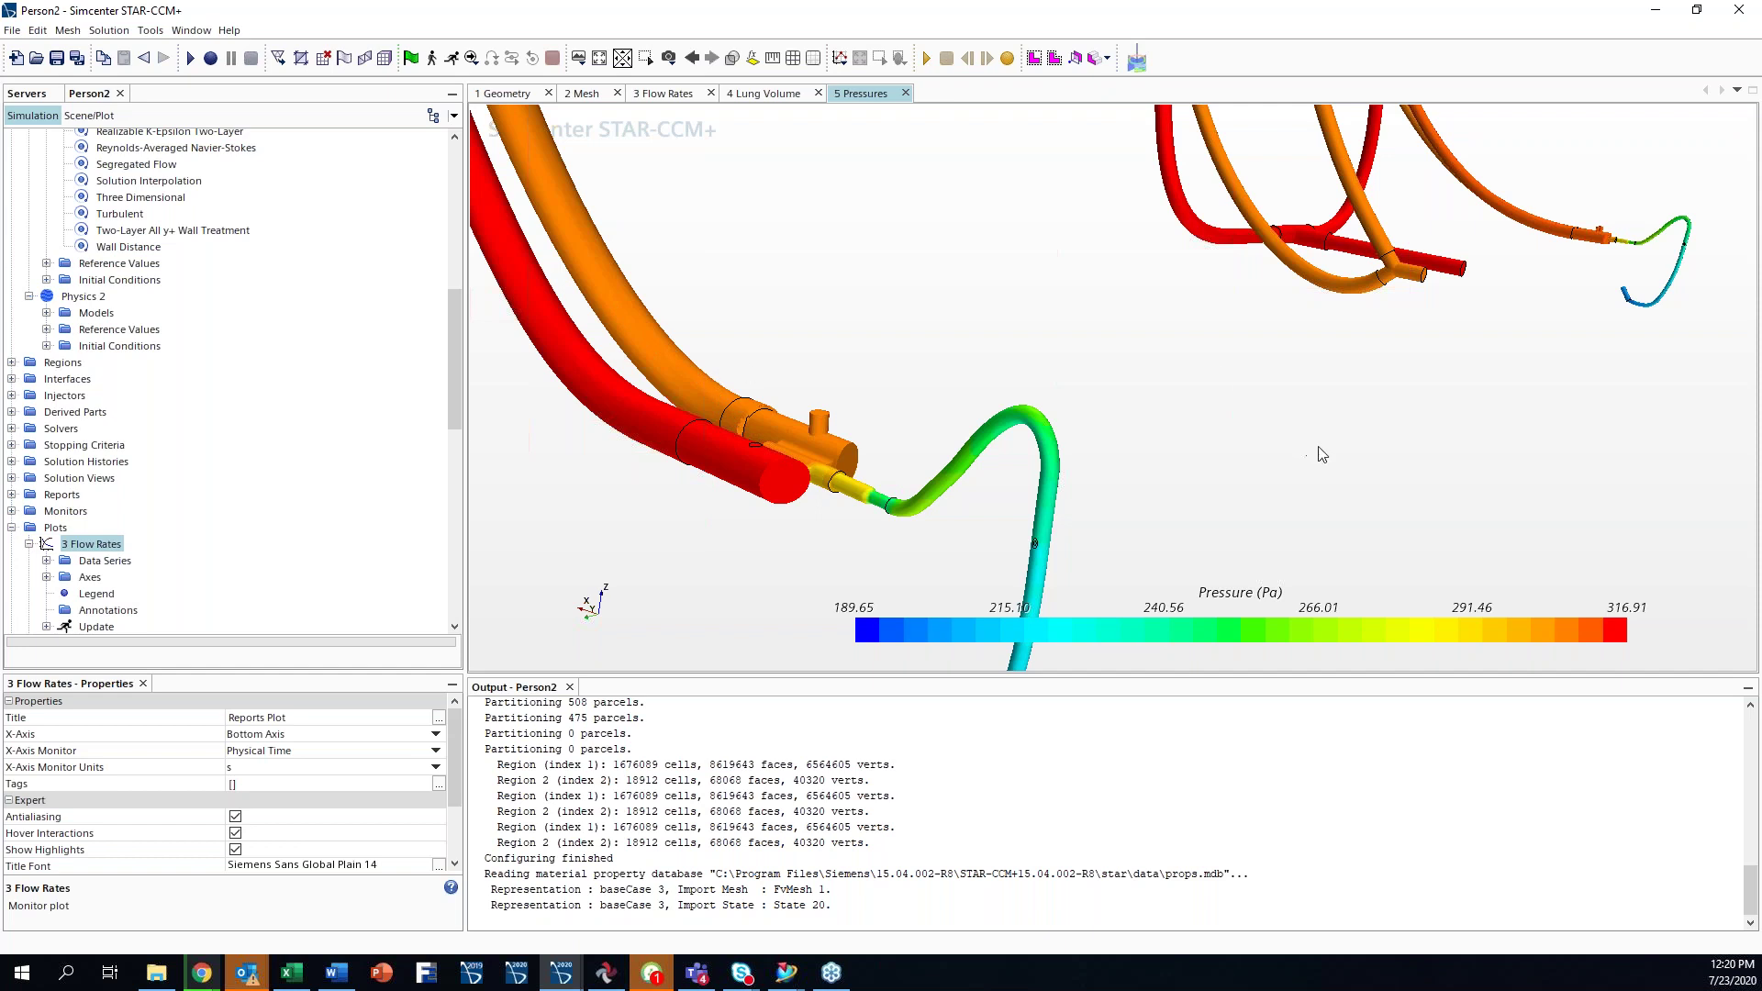
pyautogui.click(665, 93)
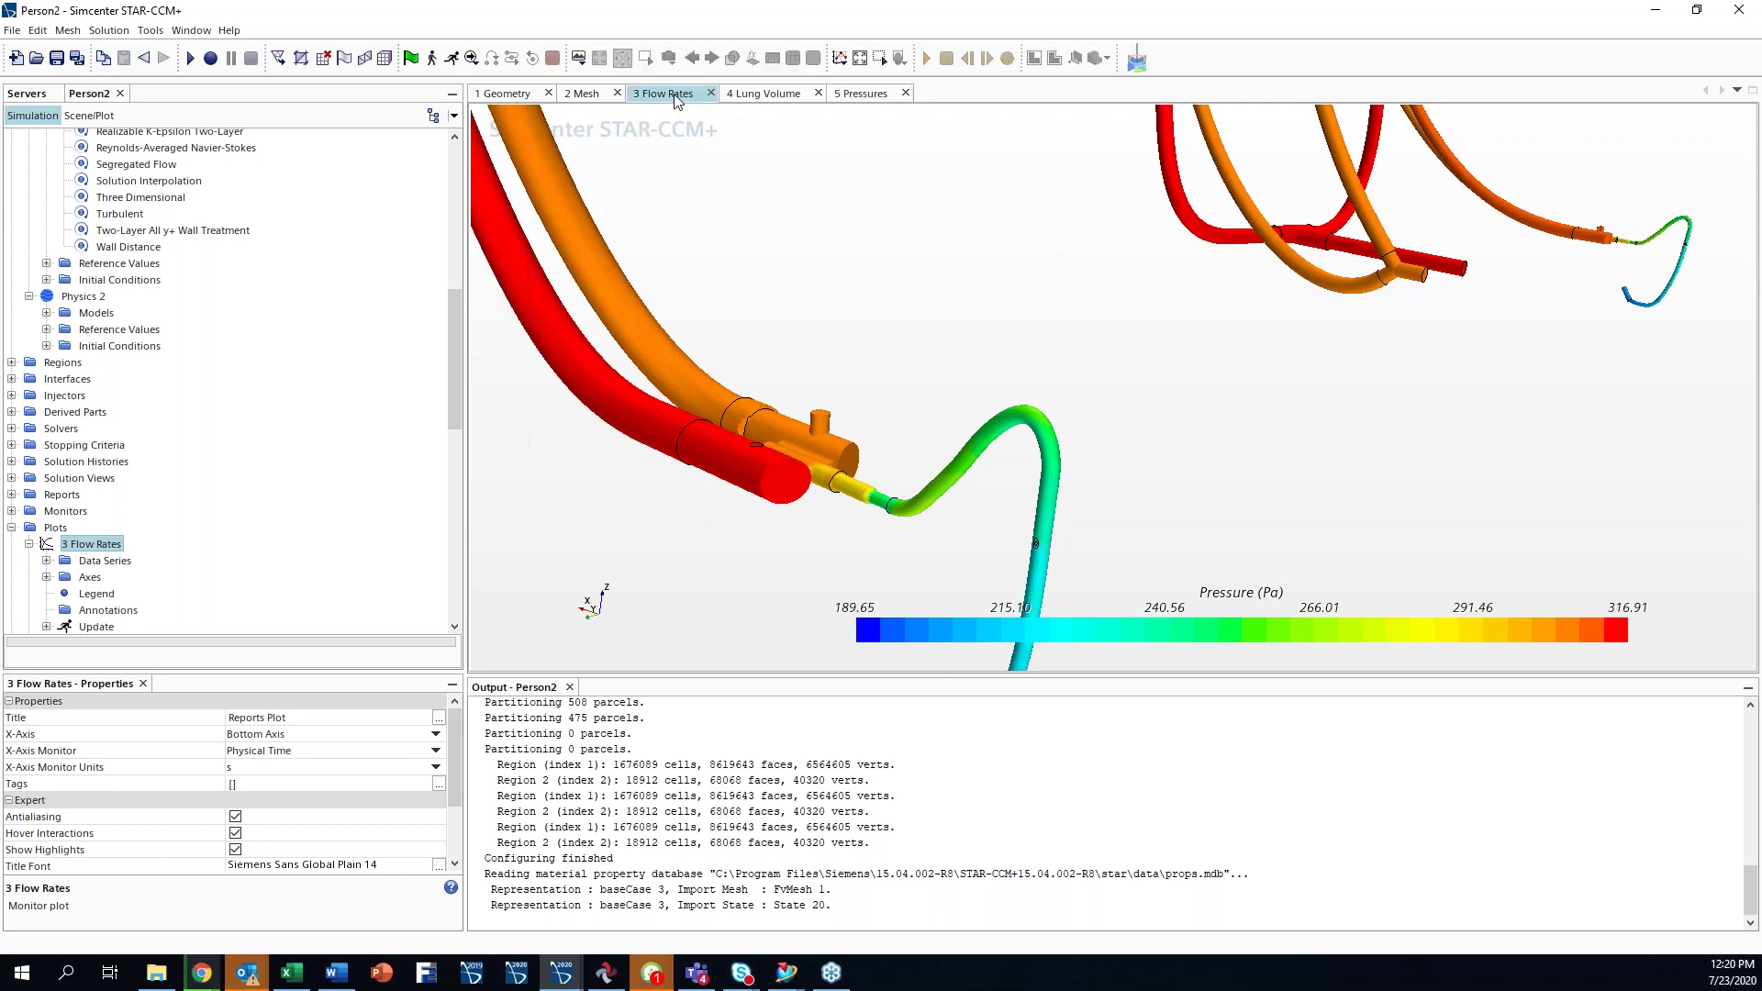
pyautogui.click(861, 96)
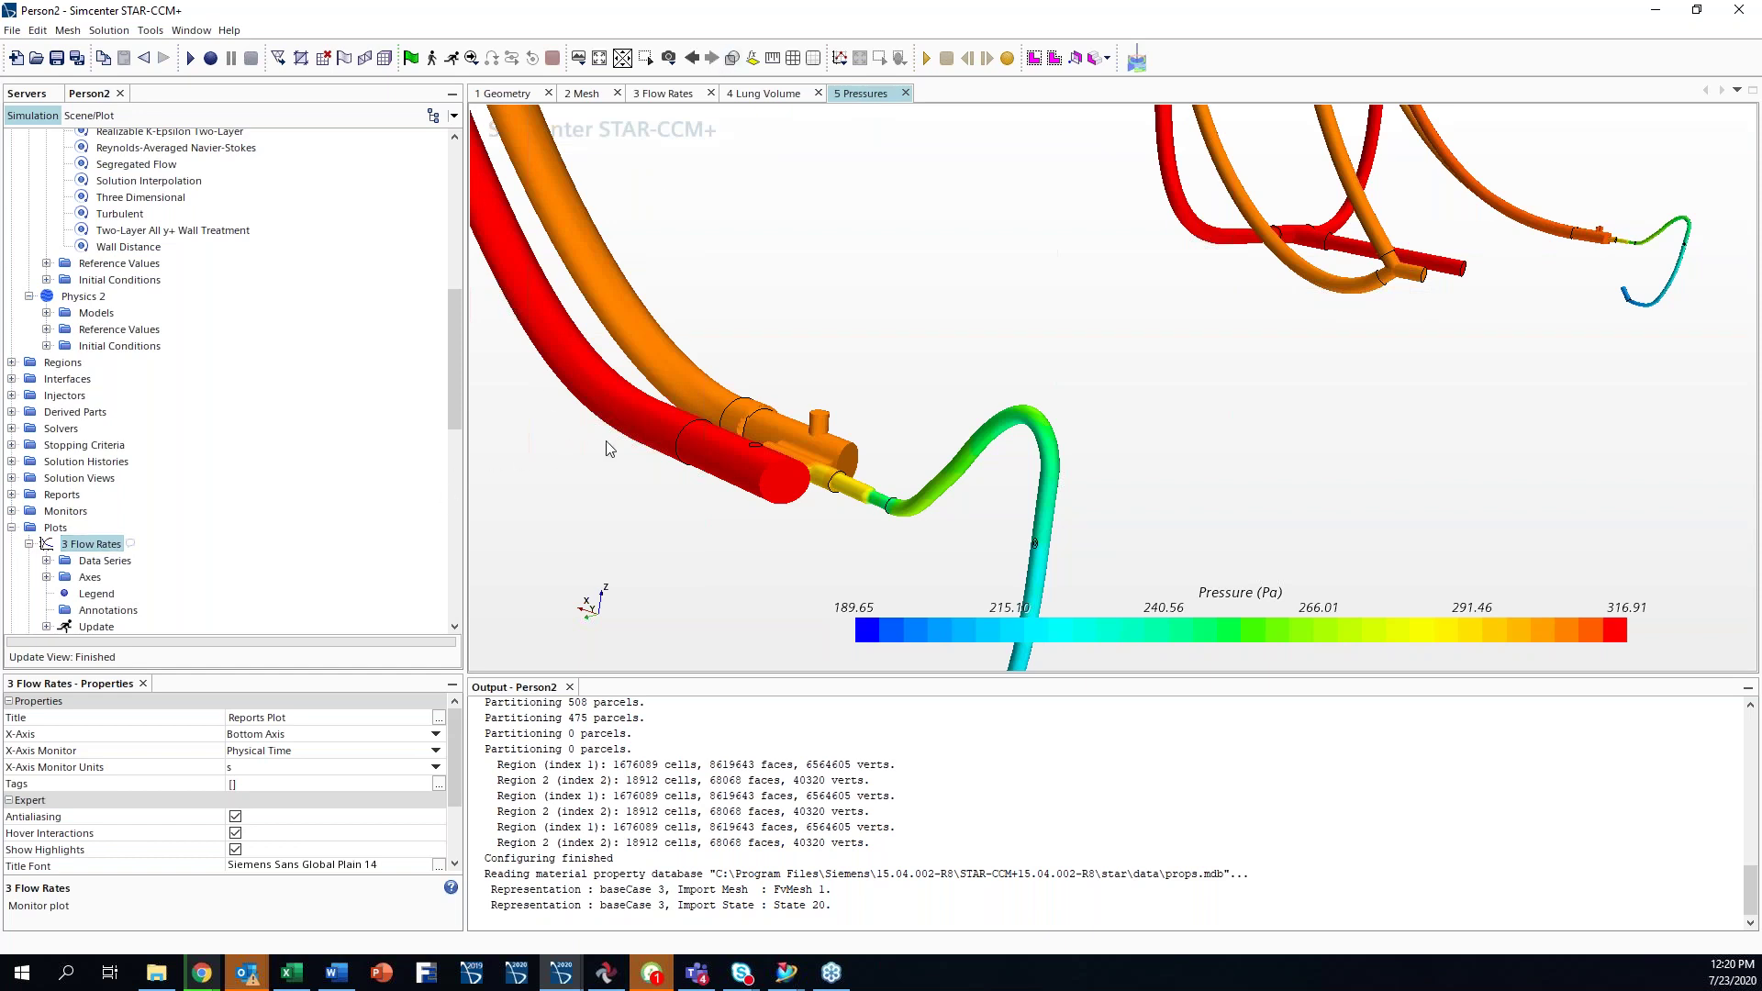
pyautogui.scroll(-2, 641, 459)
pyautogui.moveTo(641, 459); pyautogui.dragTo(700, 511)
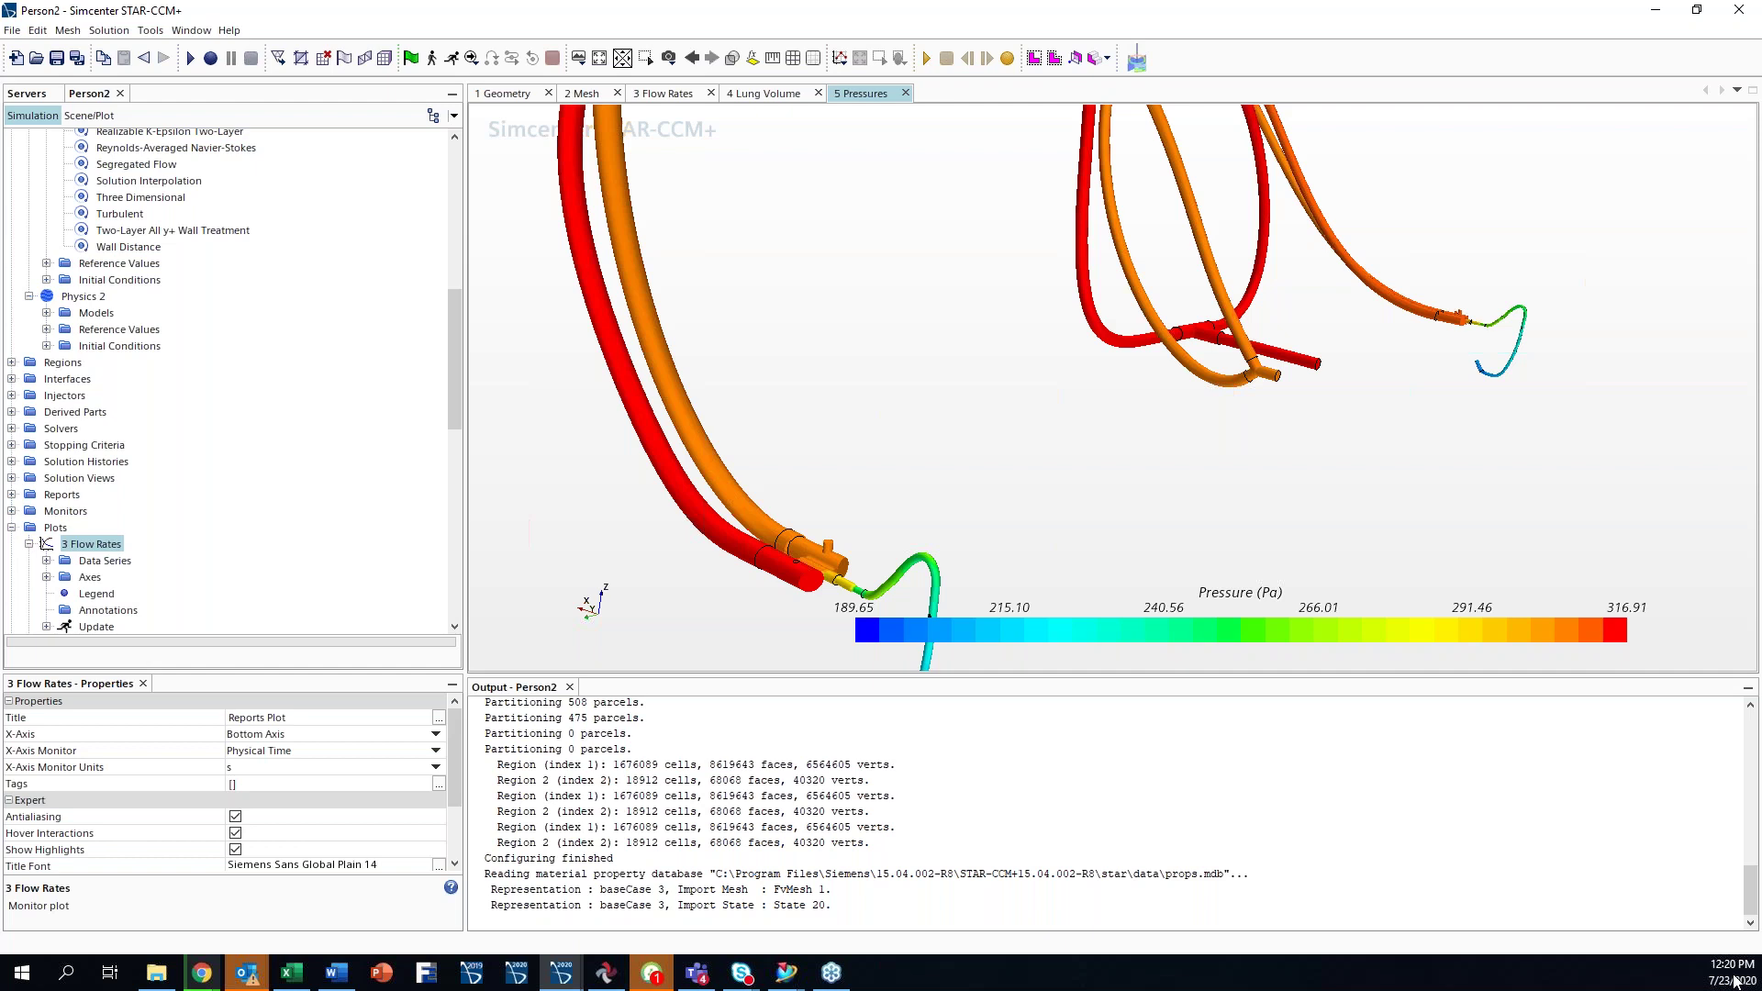
# - Switch to VLC media player, play the pressures2.avi animation and pause it at about 3 seconds
pyautogui.press('super+e')
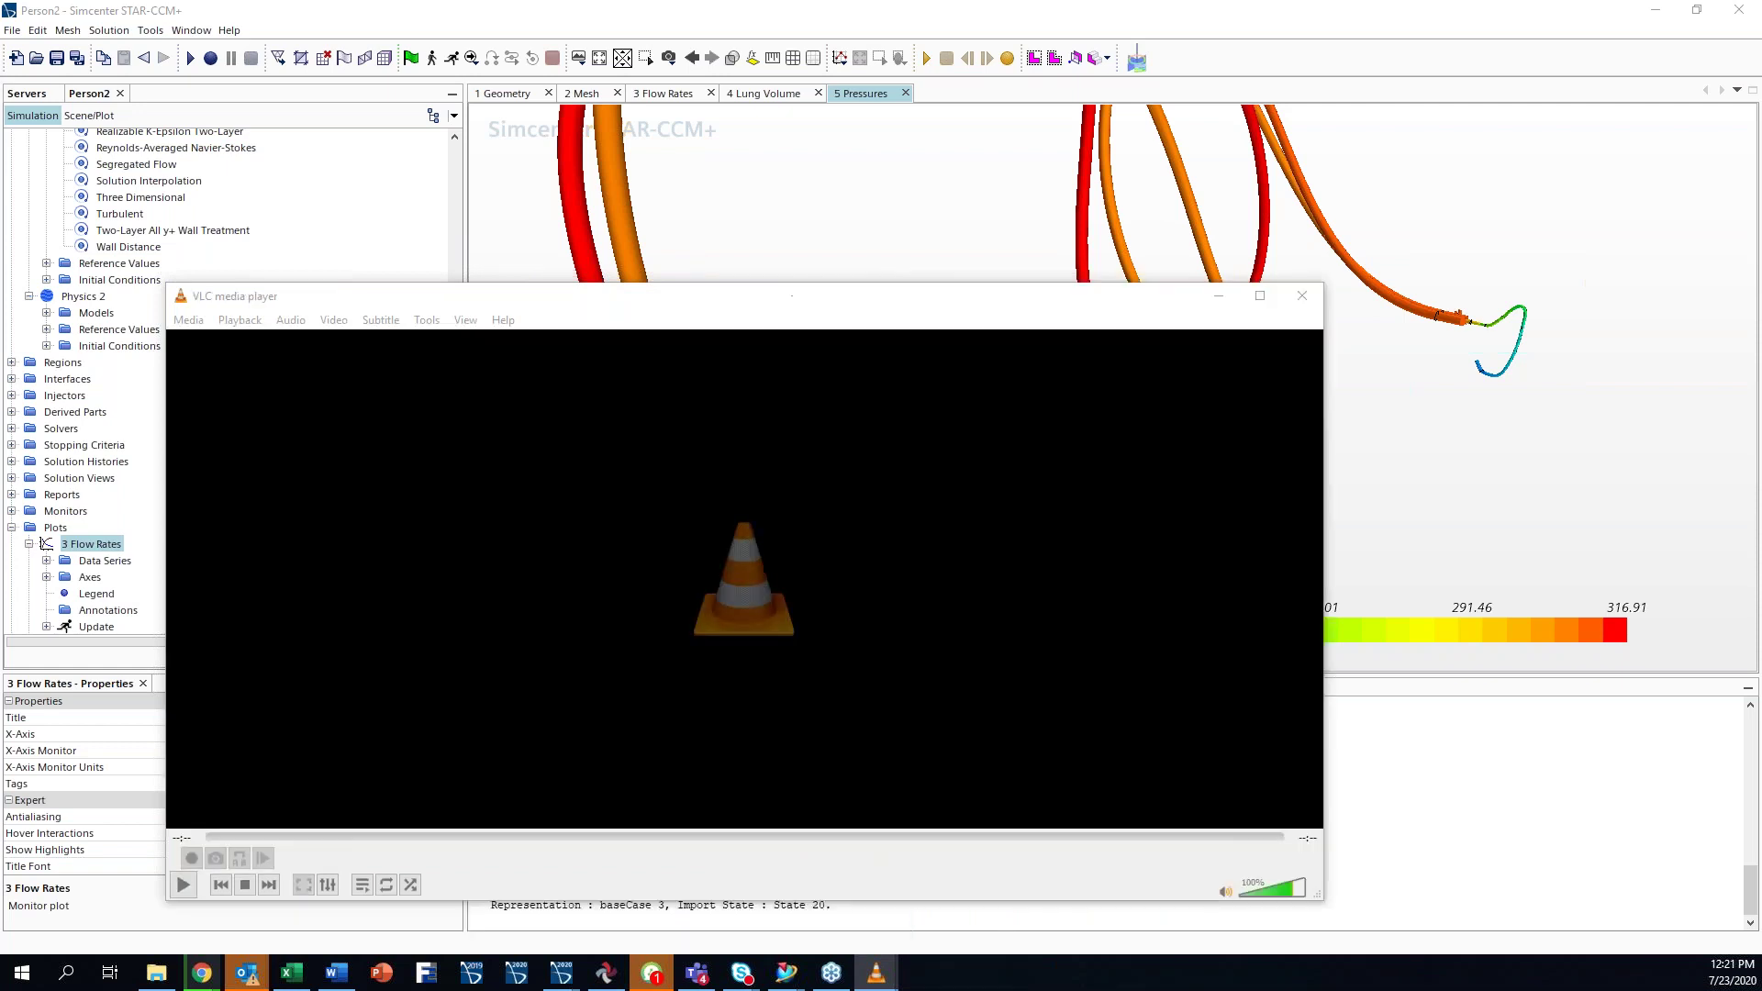
pyautogui.click(184, 885)
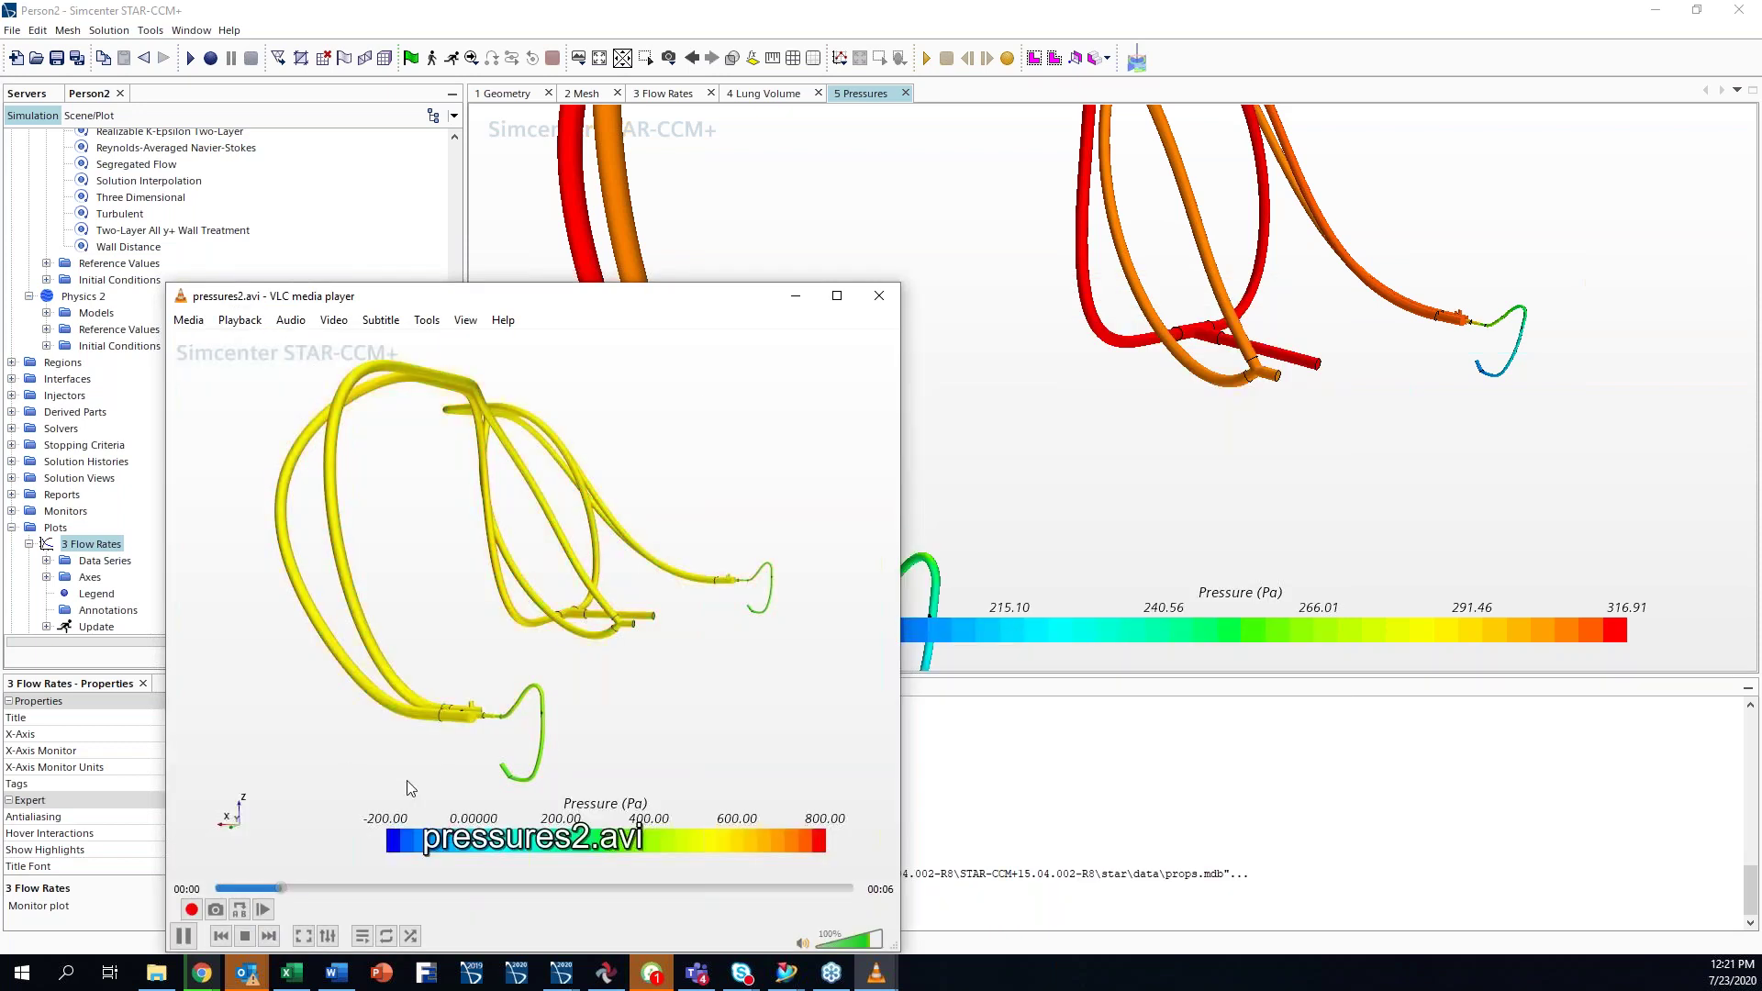
pyautogui.click(184, 935)
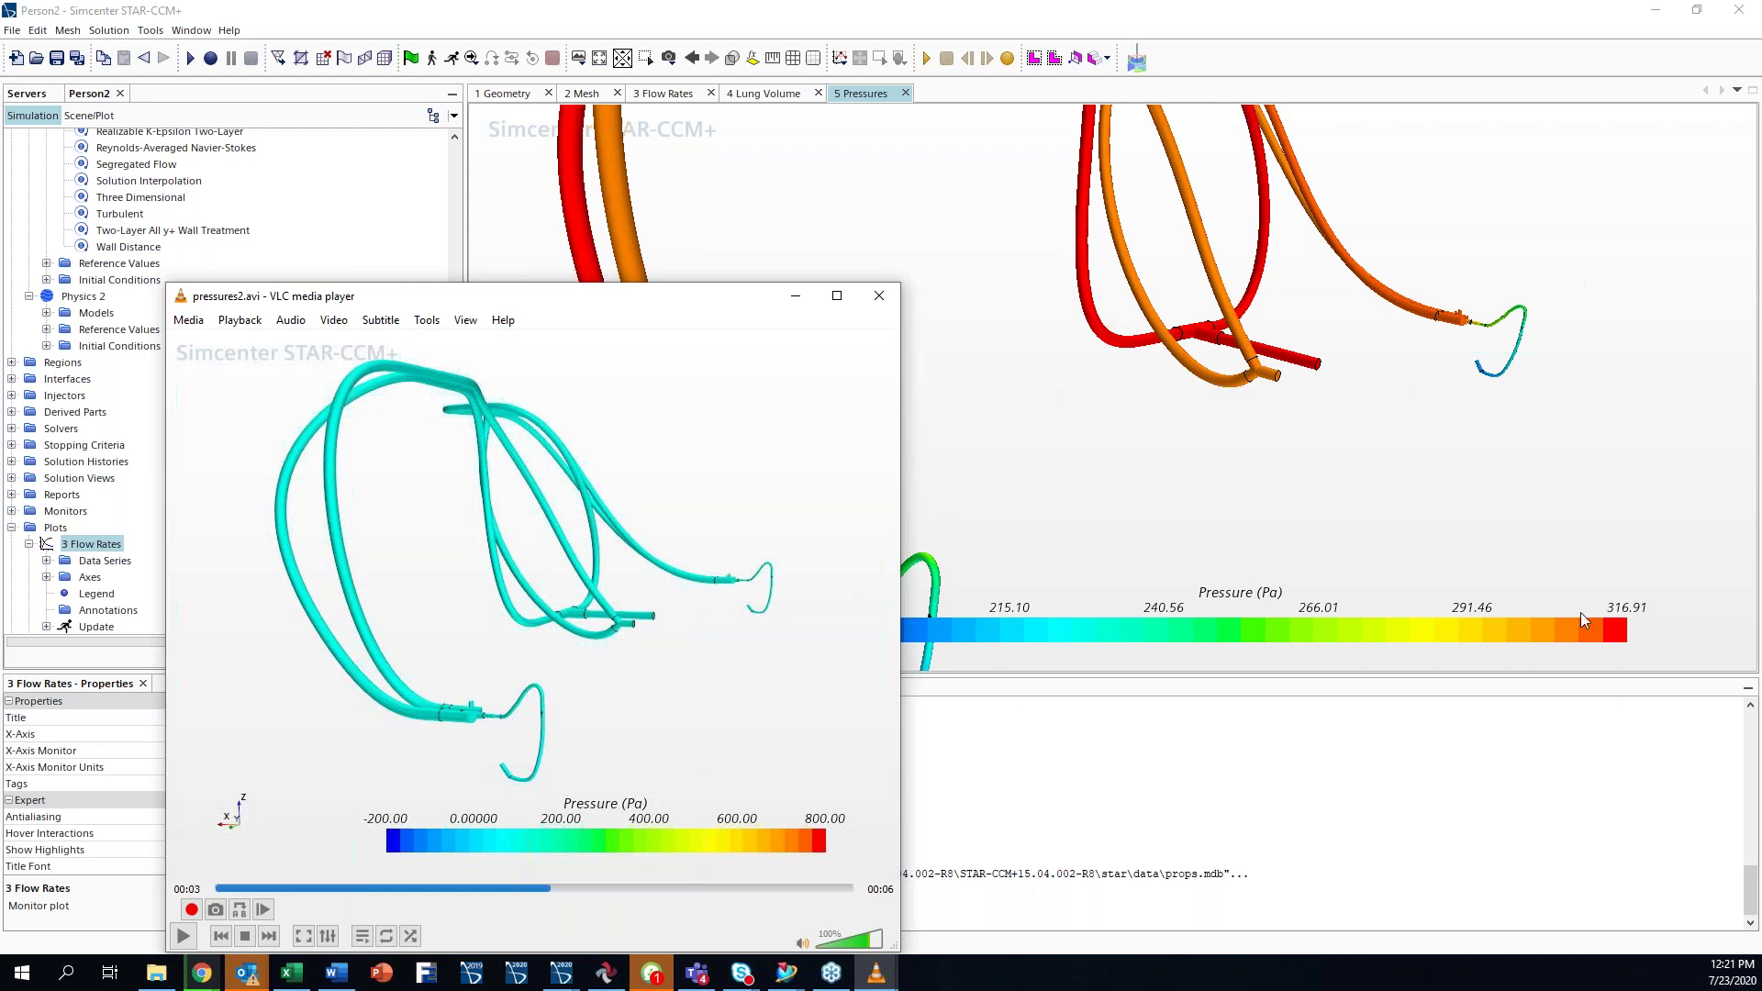
# - Return to the Person2 simulation in STAR-CCM+ and examine the pressure distribution over the whole tube circuit
pyautogui.hotkey('alt', 'Tab')
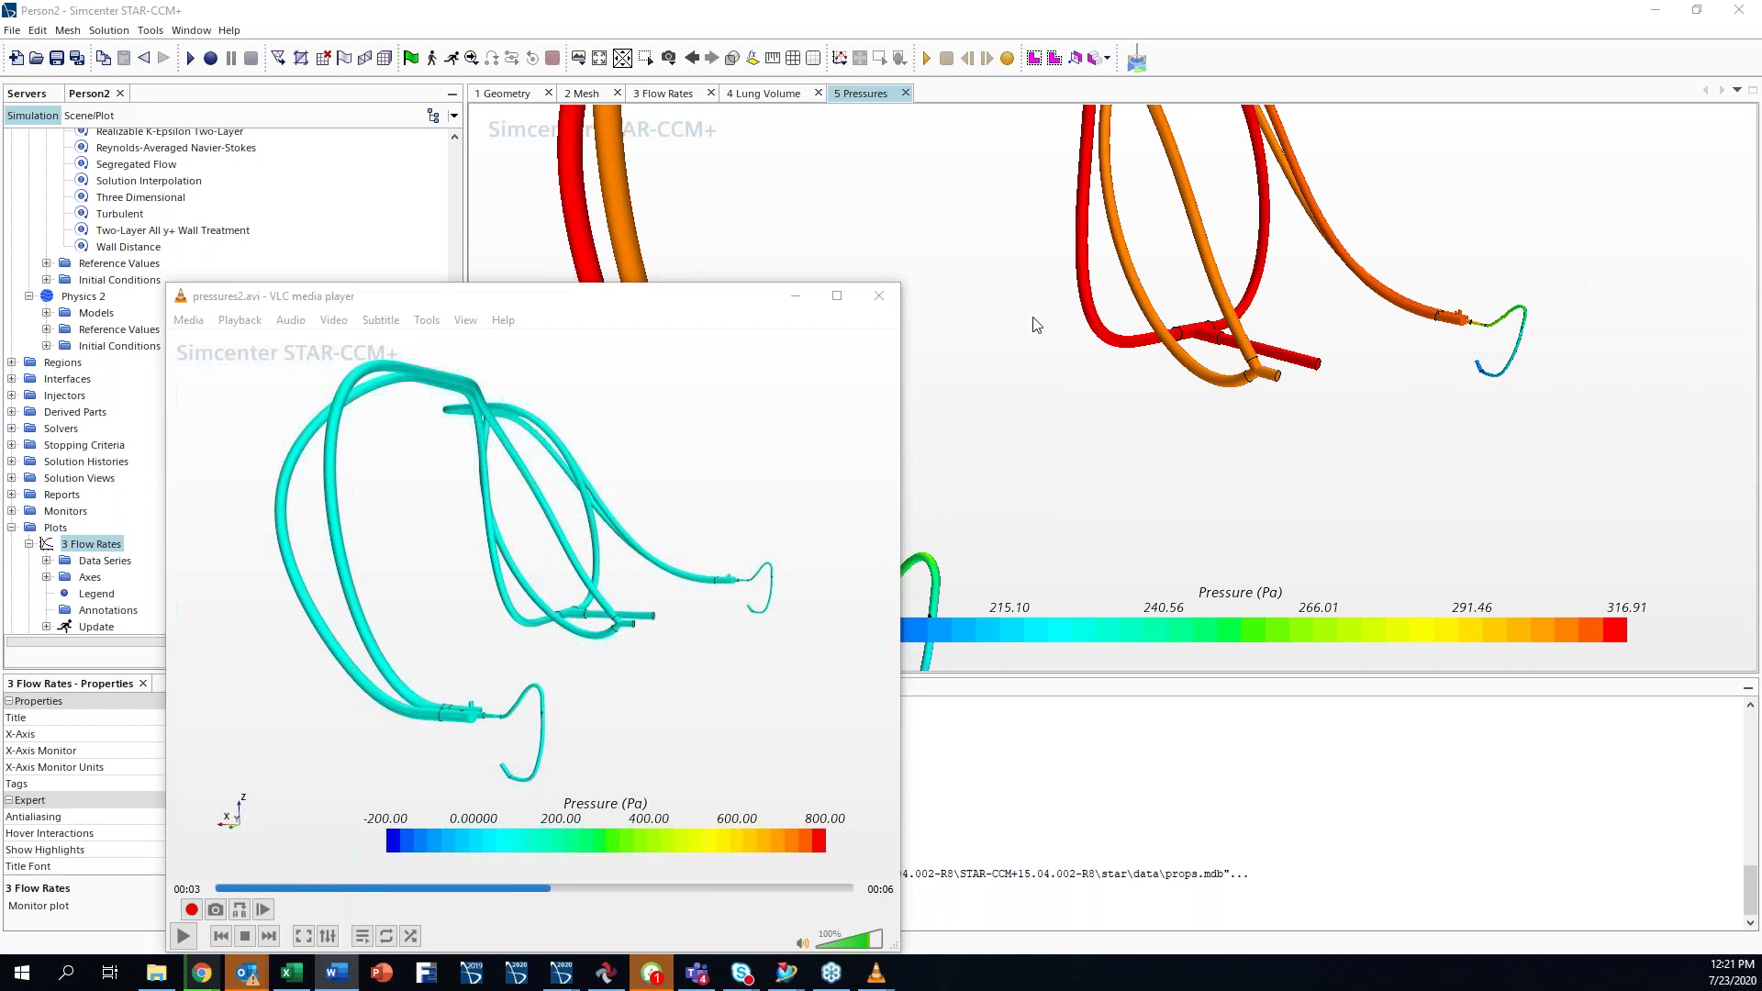
pyautogui.click(1072, 339)
pyautogui.rightClick(1072, 340)
pyautogui.click(1009, 365)
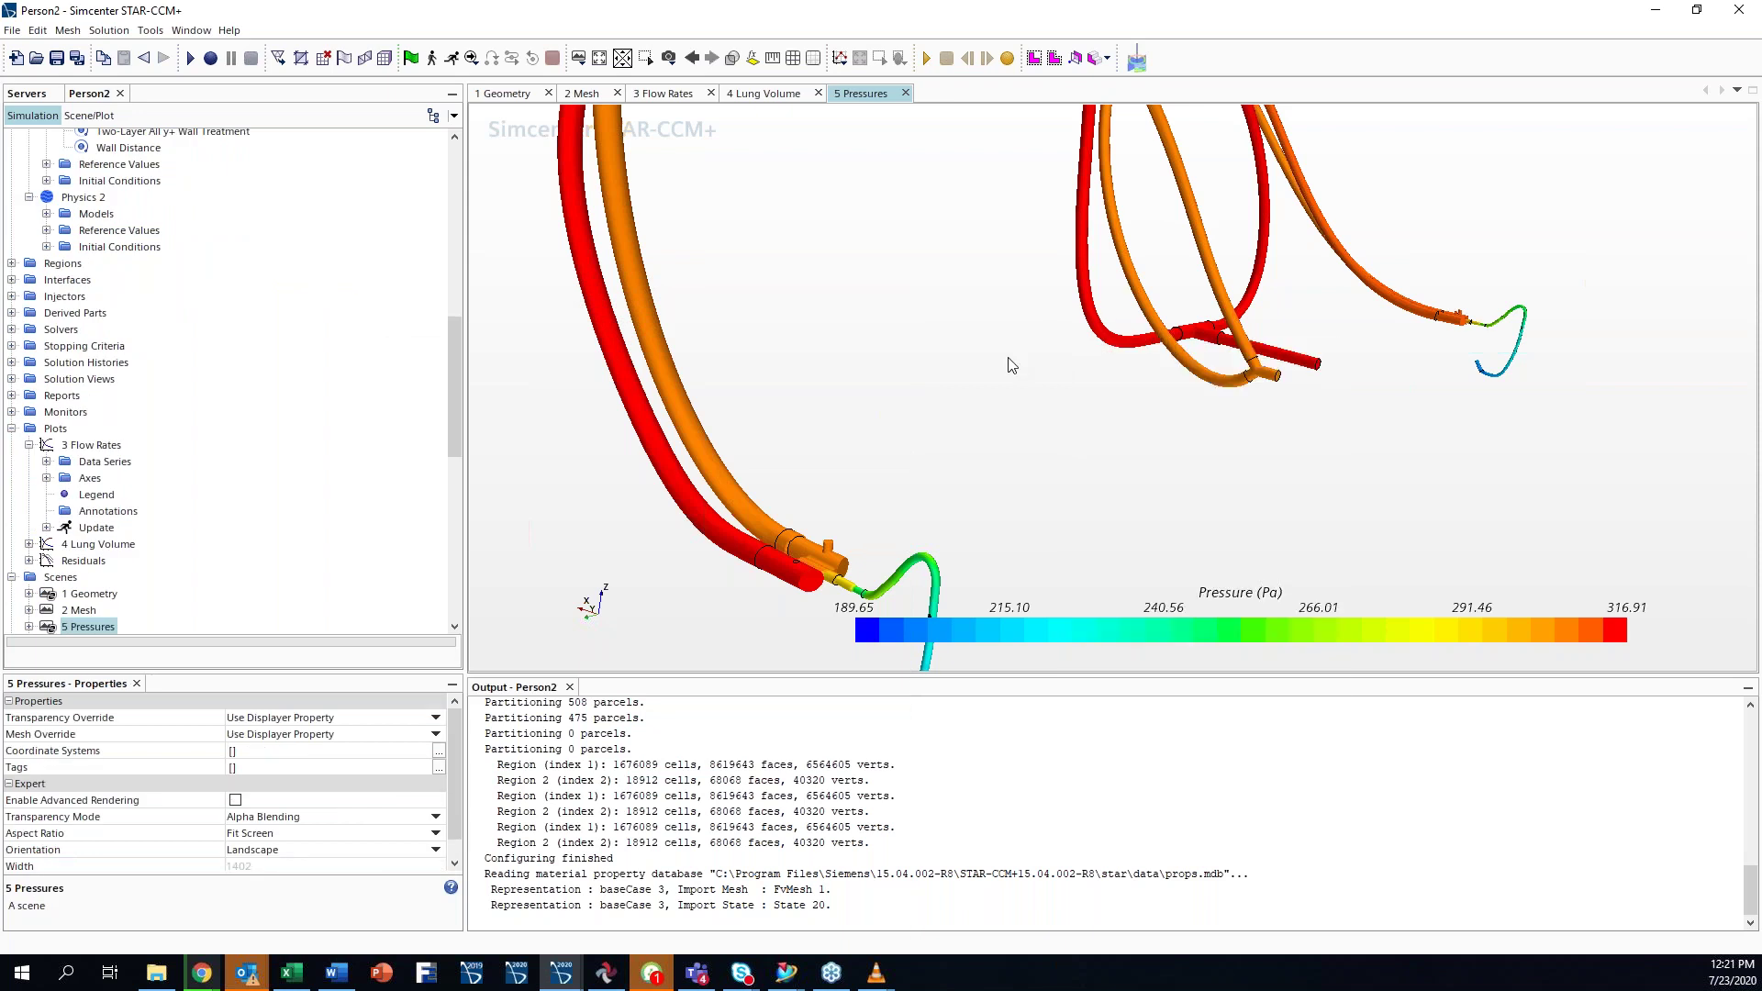
pyautogui.moveTo(1309, 416); pyautogui.dragTo(1262, 497, button='middle')
pyautogui.rightClick(1262, 497)
pyautogui.click(1262, 497)
pyautogui.scroll(3, 1160, 492)
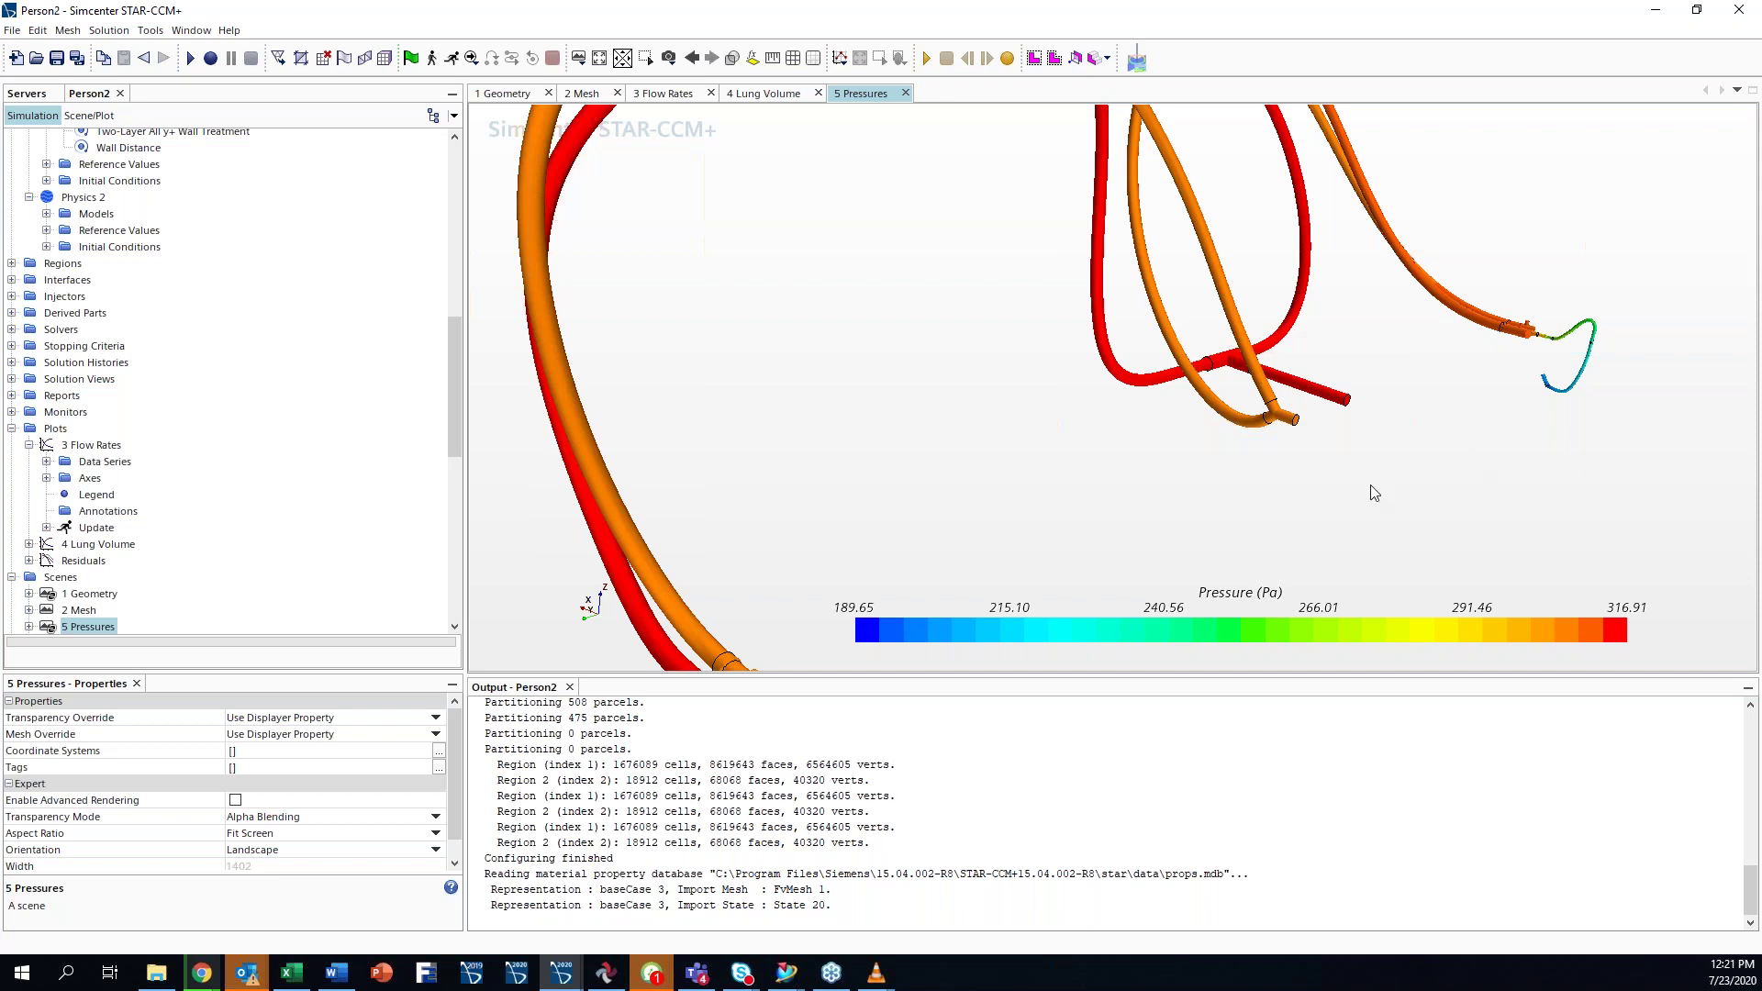
pyautogui.scroll(-5, 1368, 496)
pyautogui.moveTo(1296, 502); pyautogui.dragTo(1171, 503)
pyautogui.moveTo(1277, 516); pyautogui.dragTo(1094, 514)
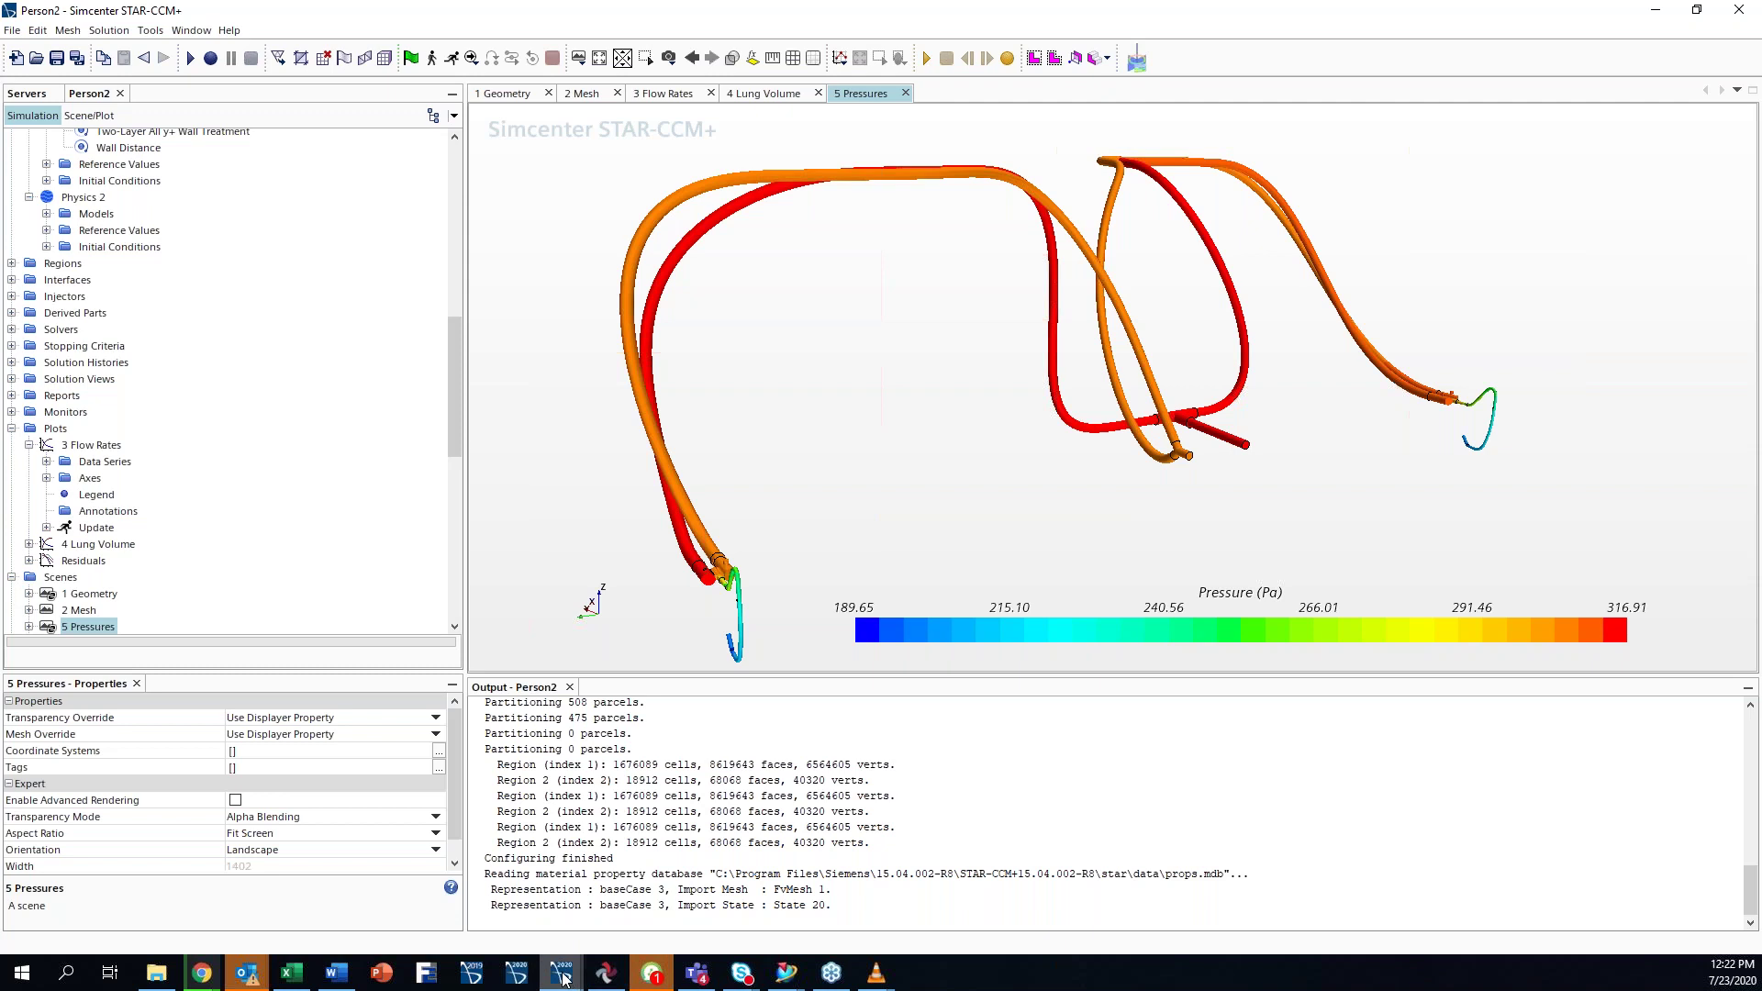
# - Switch to the alt@idle simulation and view its 1 Pressures scene of the two-patient circuit
pyautogui.moveTo(563, 978)
pyautogui.click(761, 895)
pyautogui.click(512, 93)
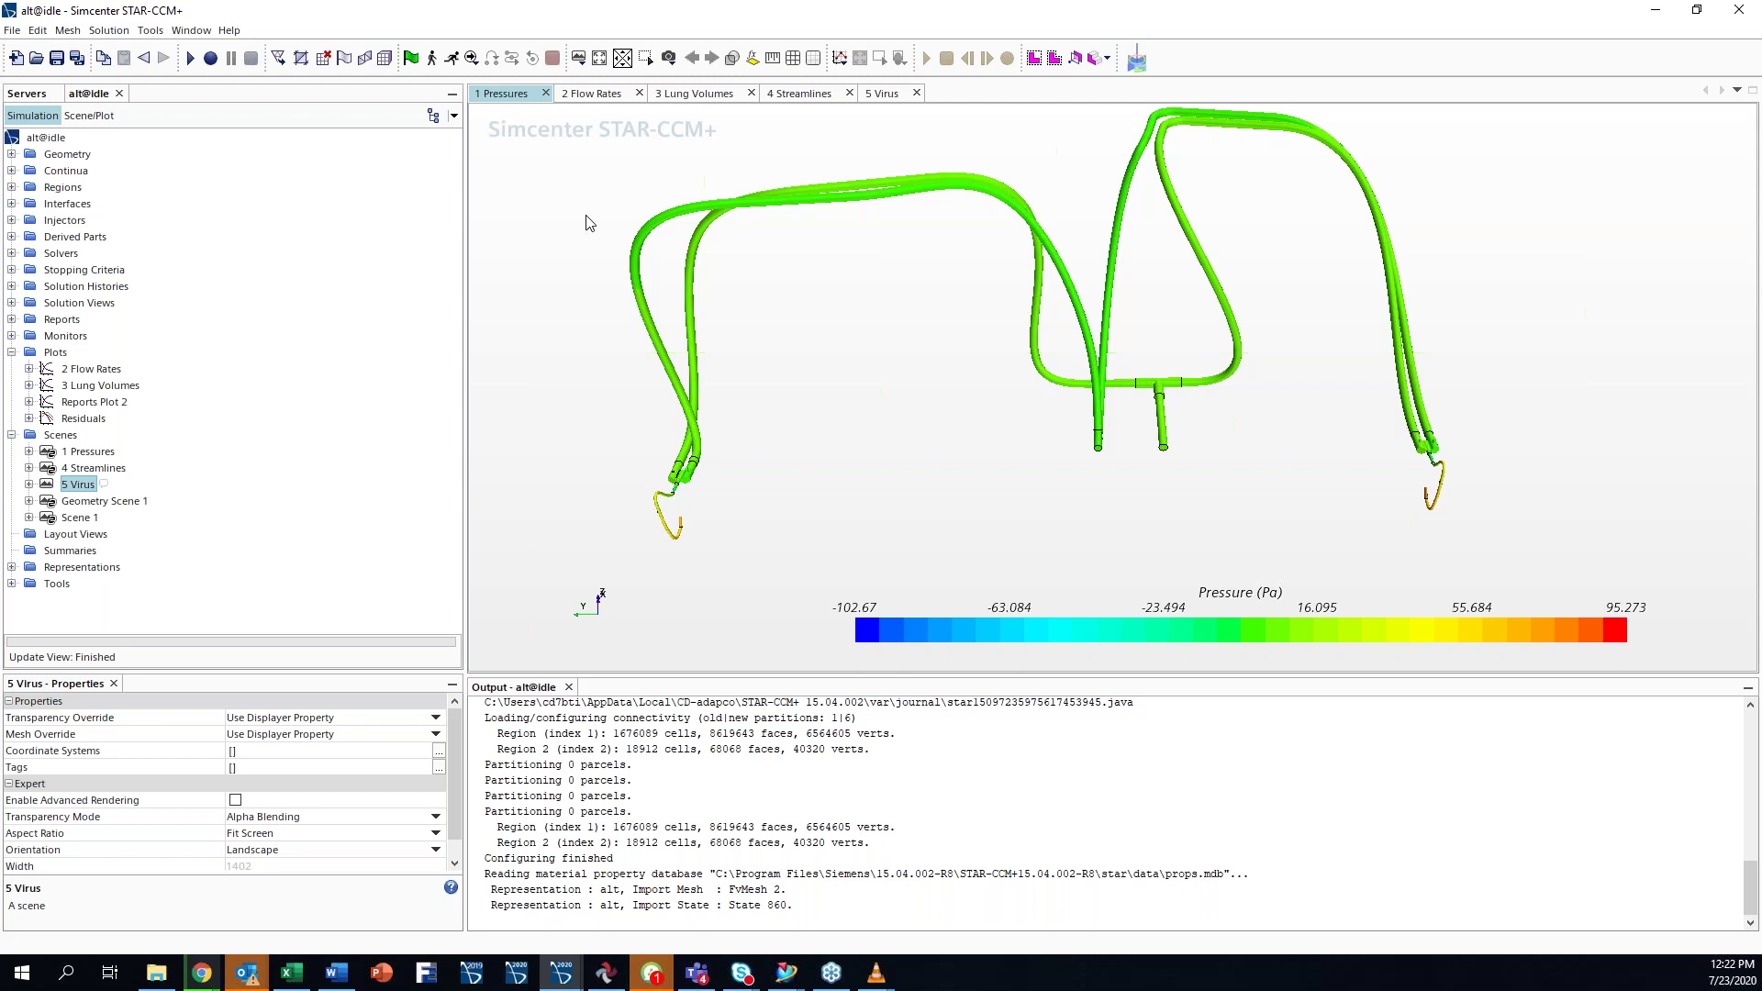
pyautogui.moveTo(837, 323); pyautogui.dragTo(859, 335)
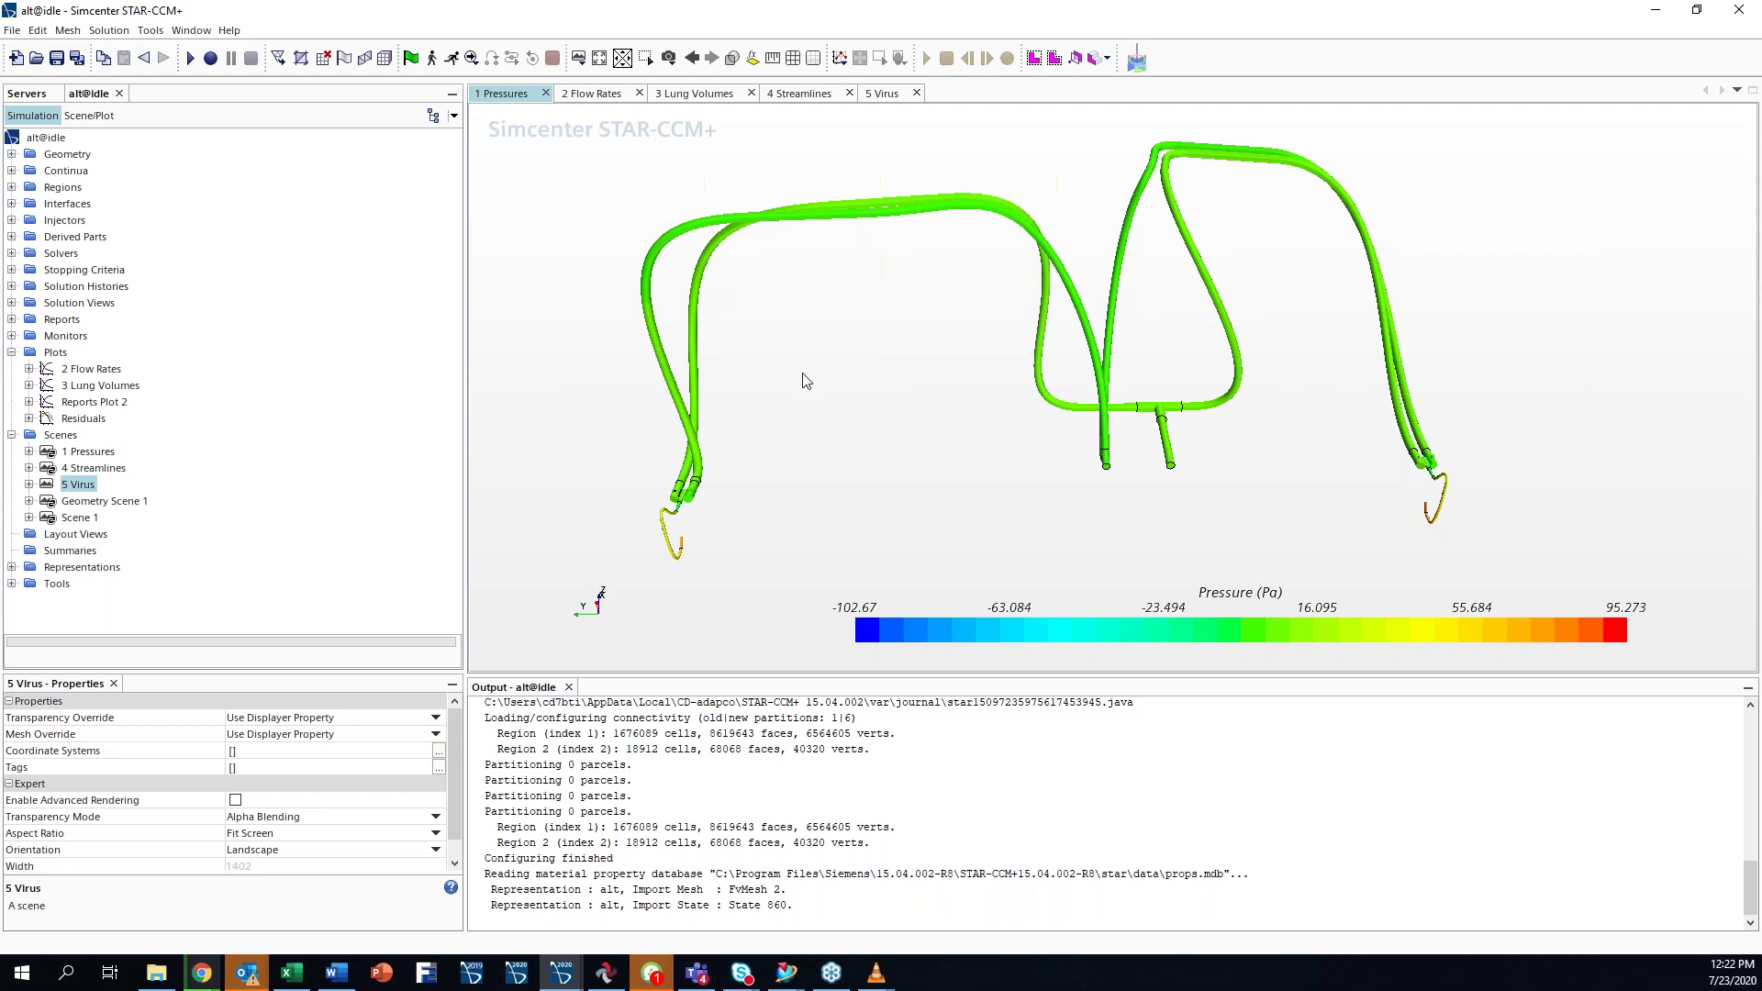
# - Open the 2 Flow Rates plot and read the peak flows of the Lung1Flow and Lung2Flow curves
pyautogui.click(585, 95)
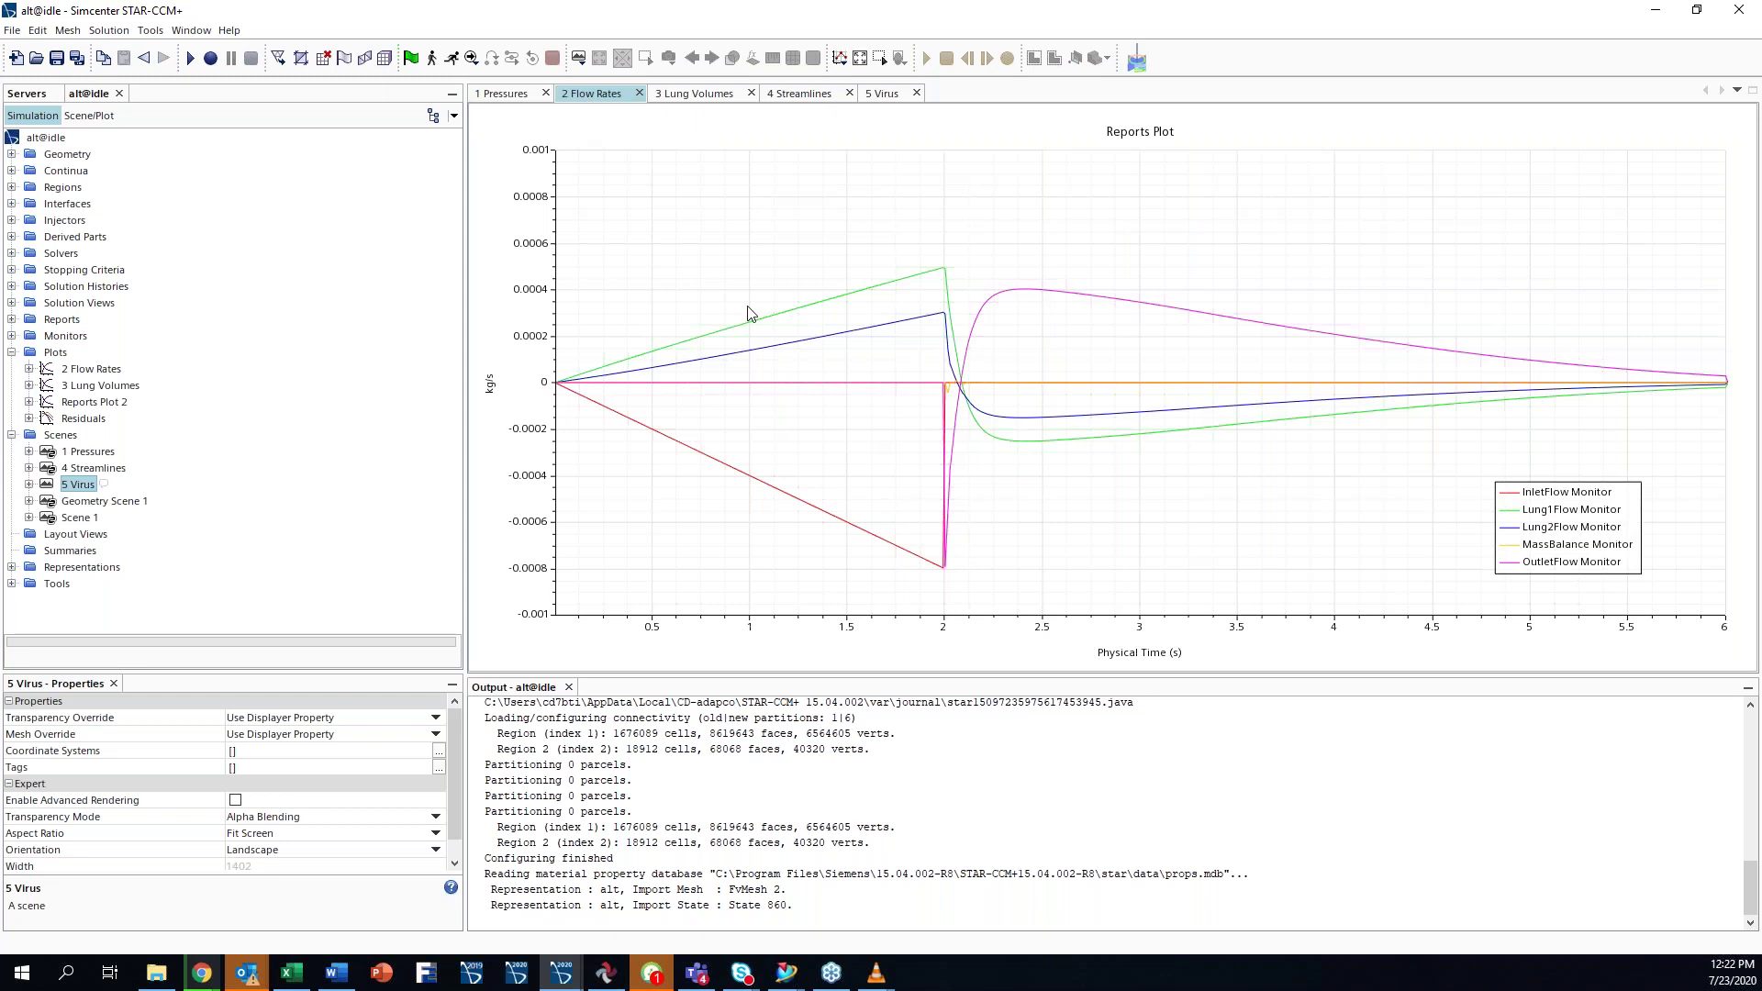
pyautogui.moveTo(945, 276)
pyautogui.moveTo(941, 315)
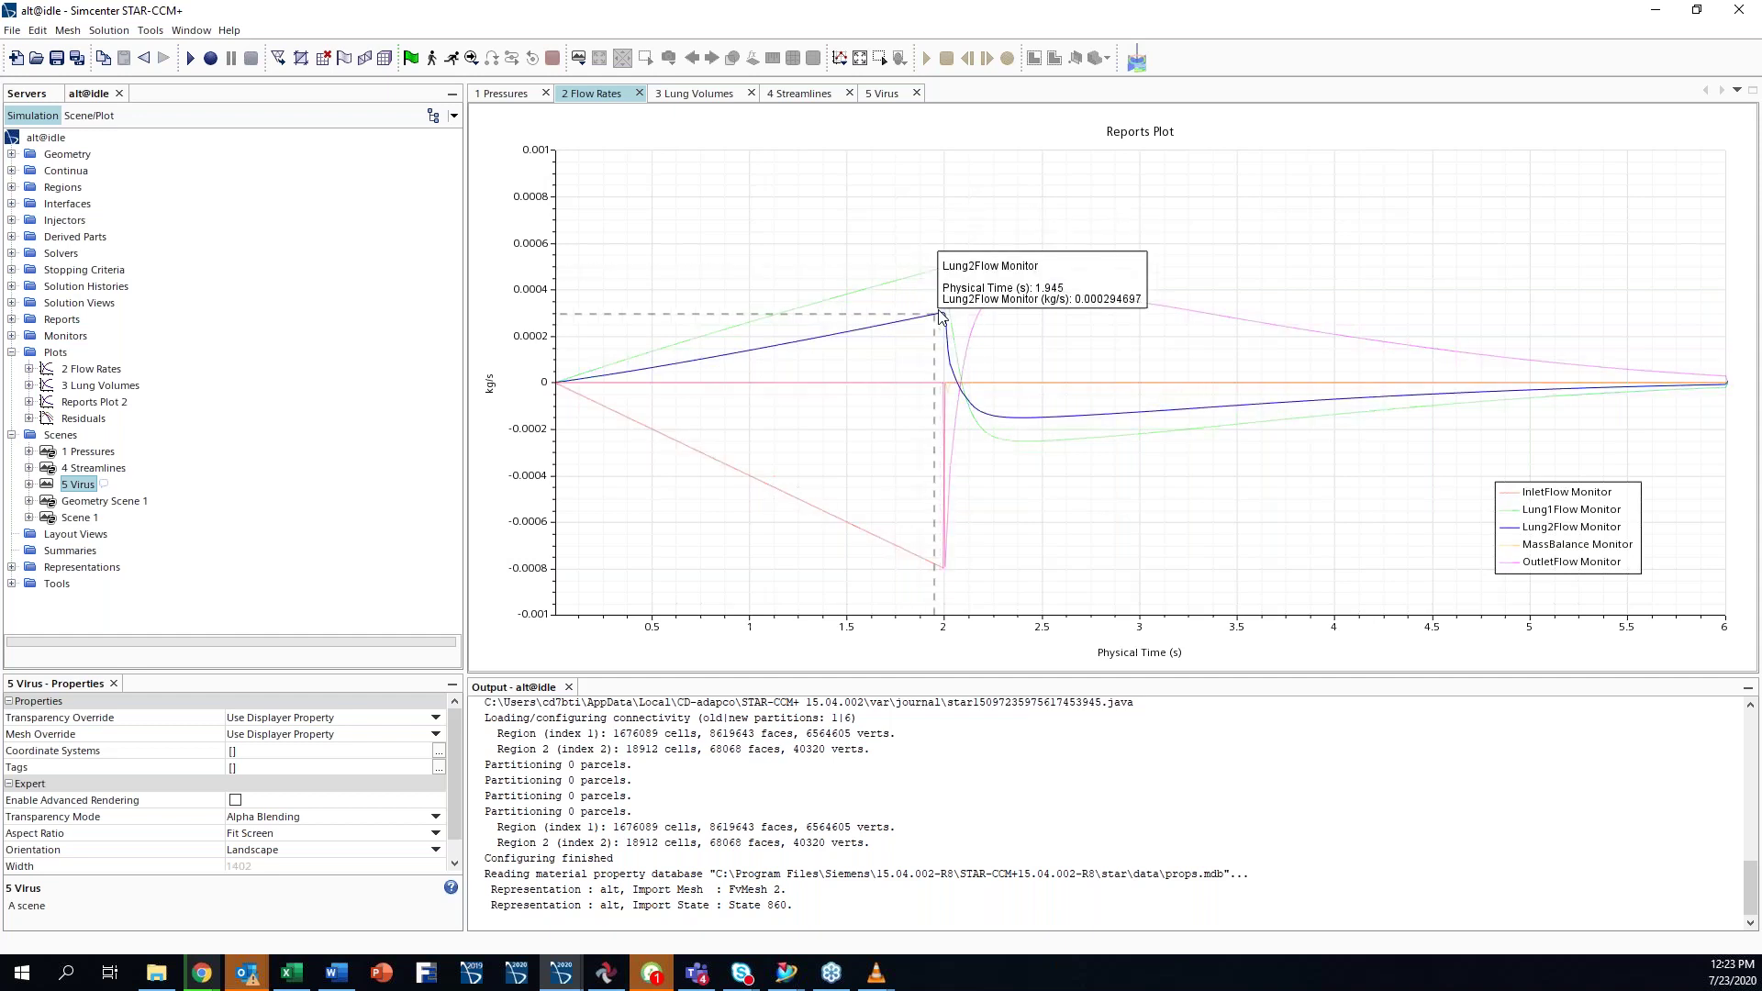
# - Open the 3 Lung Volumes plot and read the peak volumes of the Lung1Volume and Lung2Volume curves
pyautogui.click(680, 88)
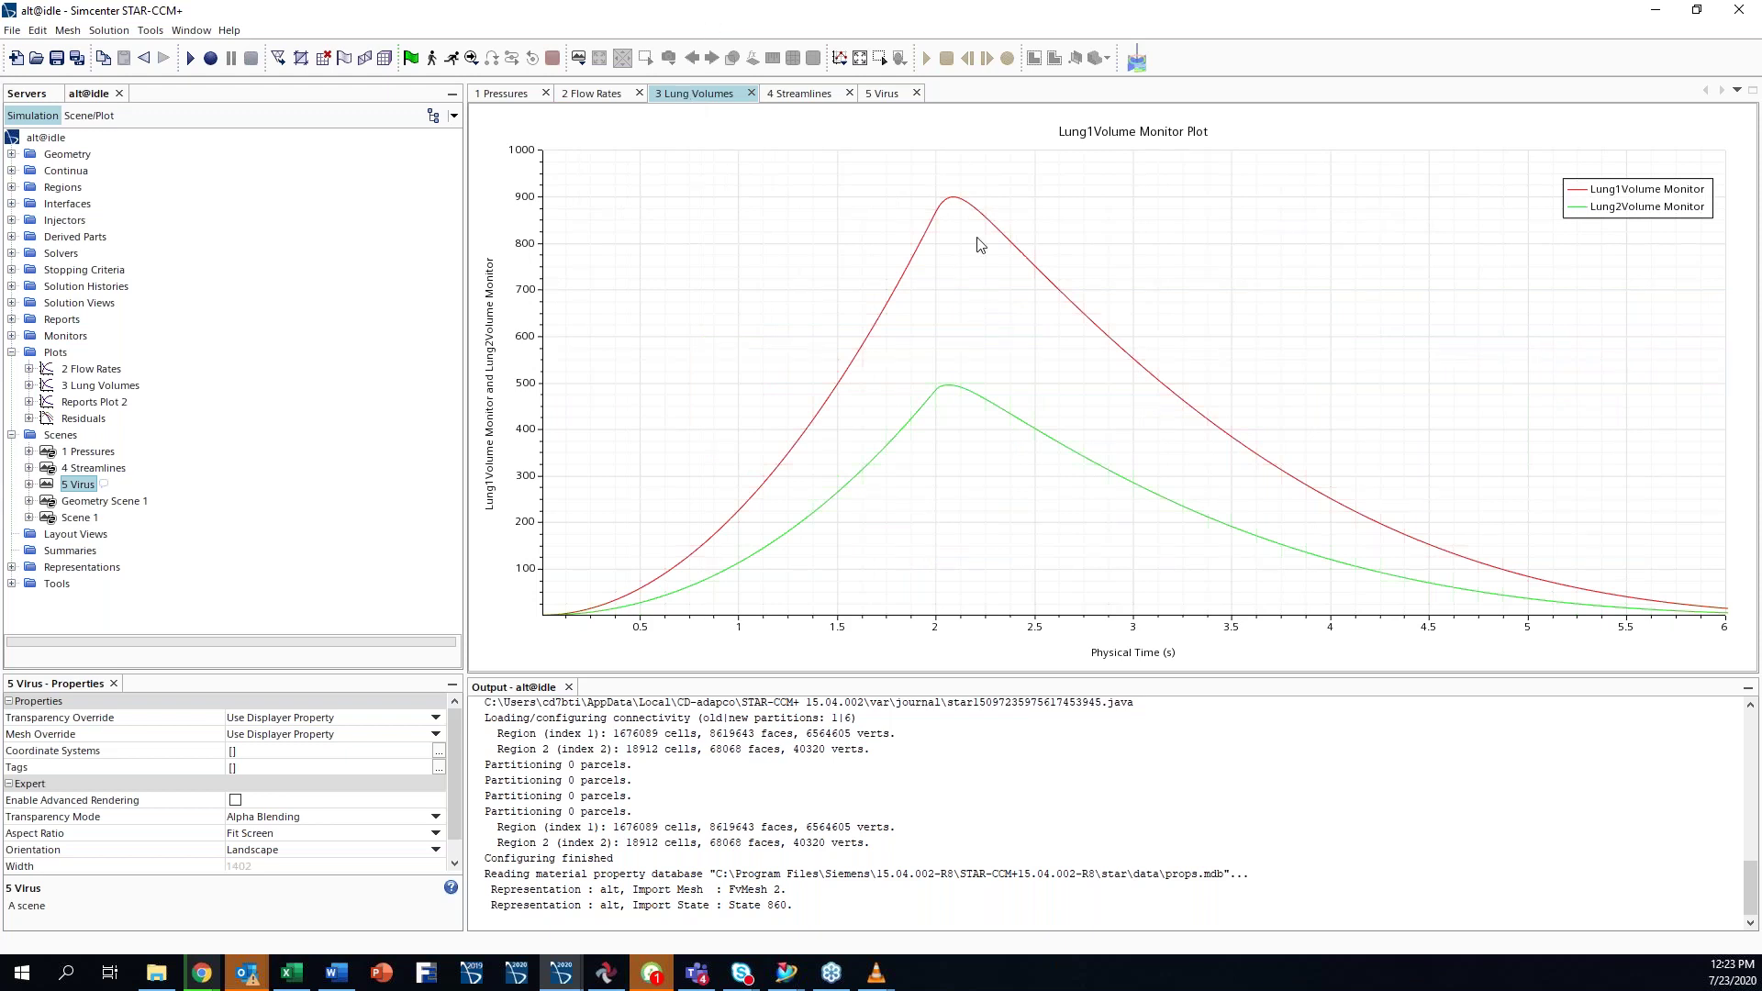
pyautogui.moveTo(955, 203)
pyautogui.moveTo(961, 389)
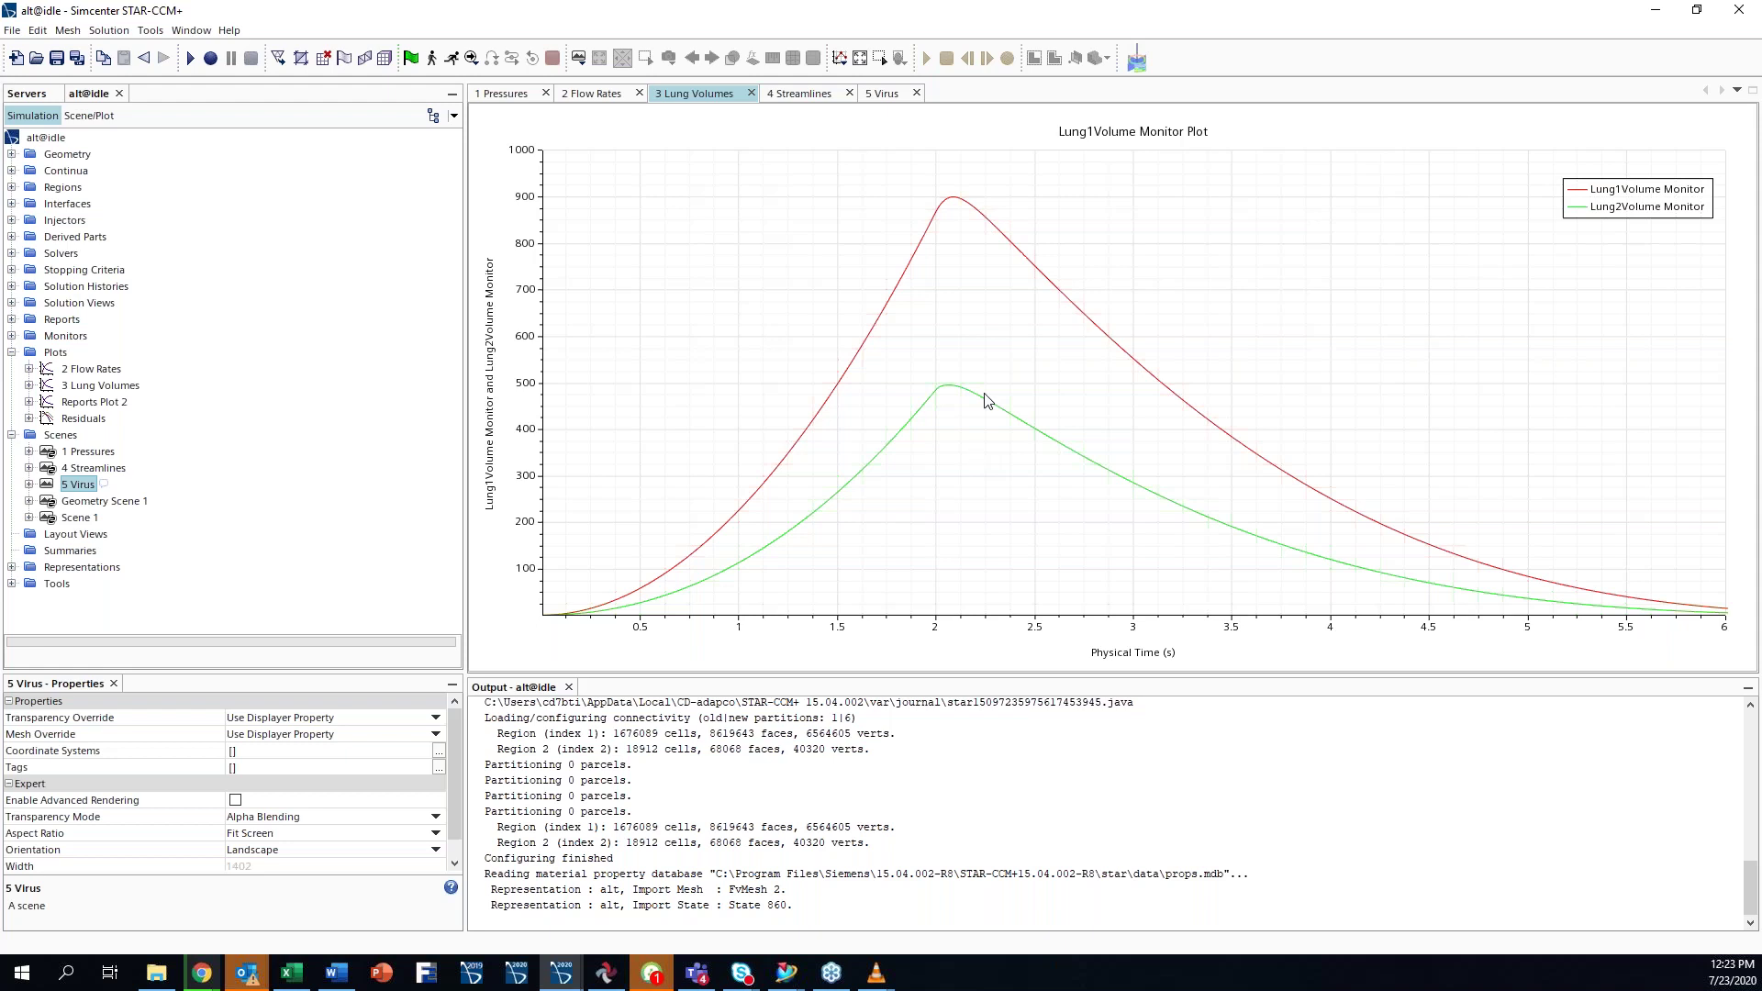
# - Open the 4 Streamlines scene and examine the flow paths at the inlet tee, a patient connector and the exhalation tubing
pyautogui.click(798, 96)
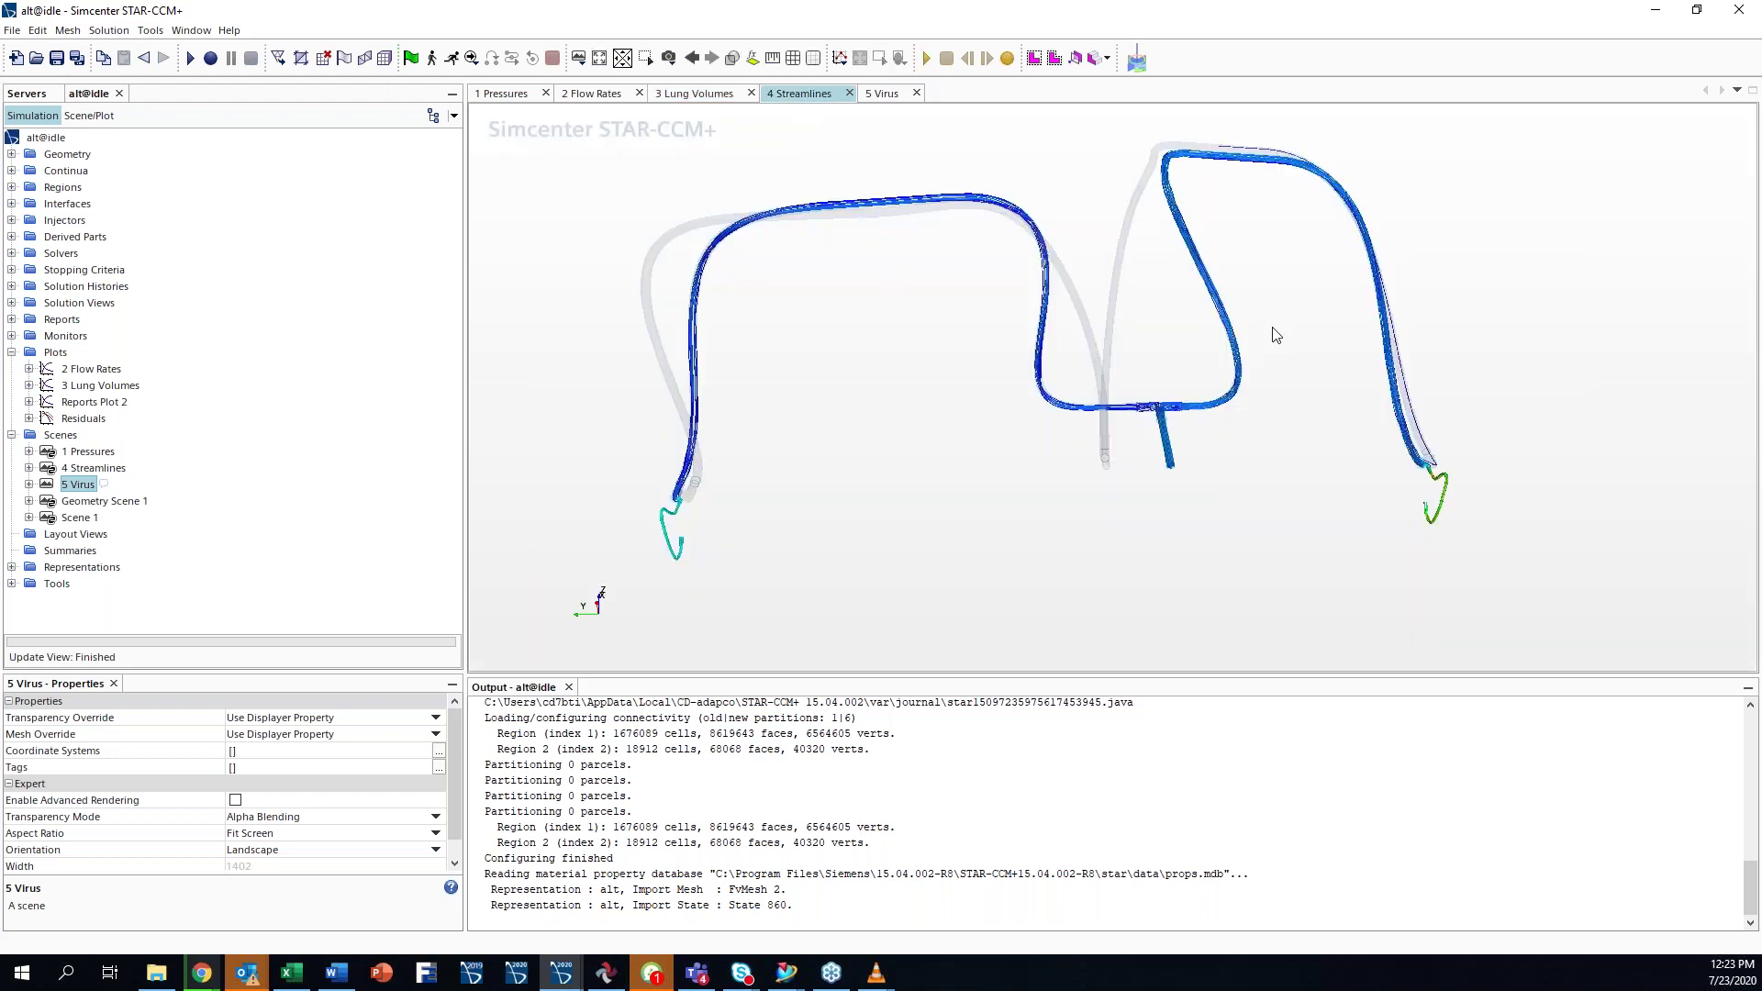
pyautogui.moveTo(1314, 477); pyautogui.dragTo(1193, 484, button='middle')
pyautogui.scroll(10, 993, 435)
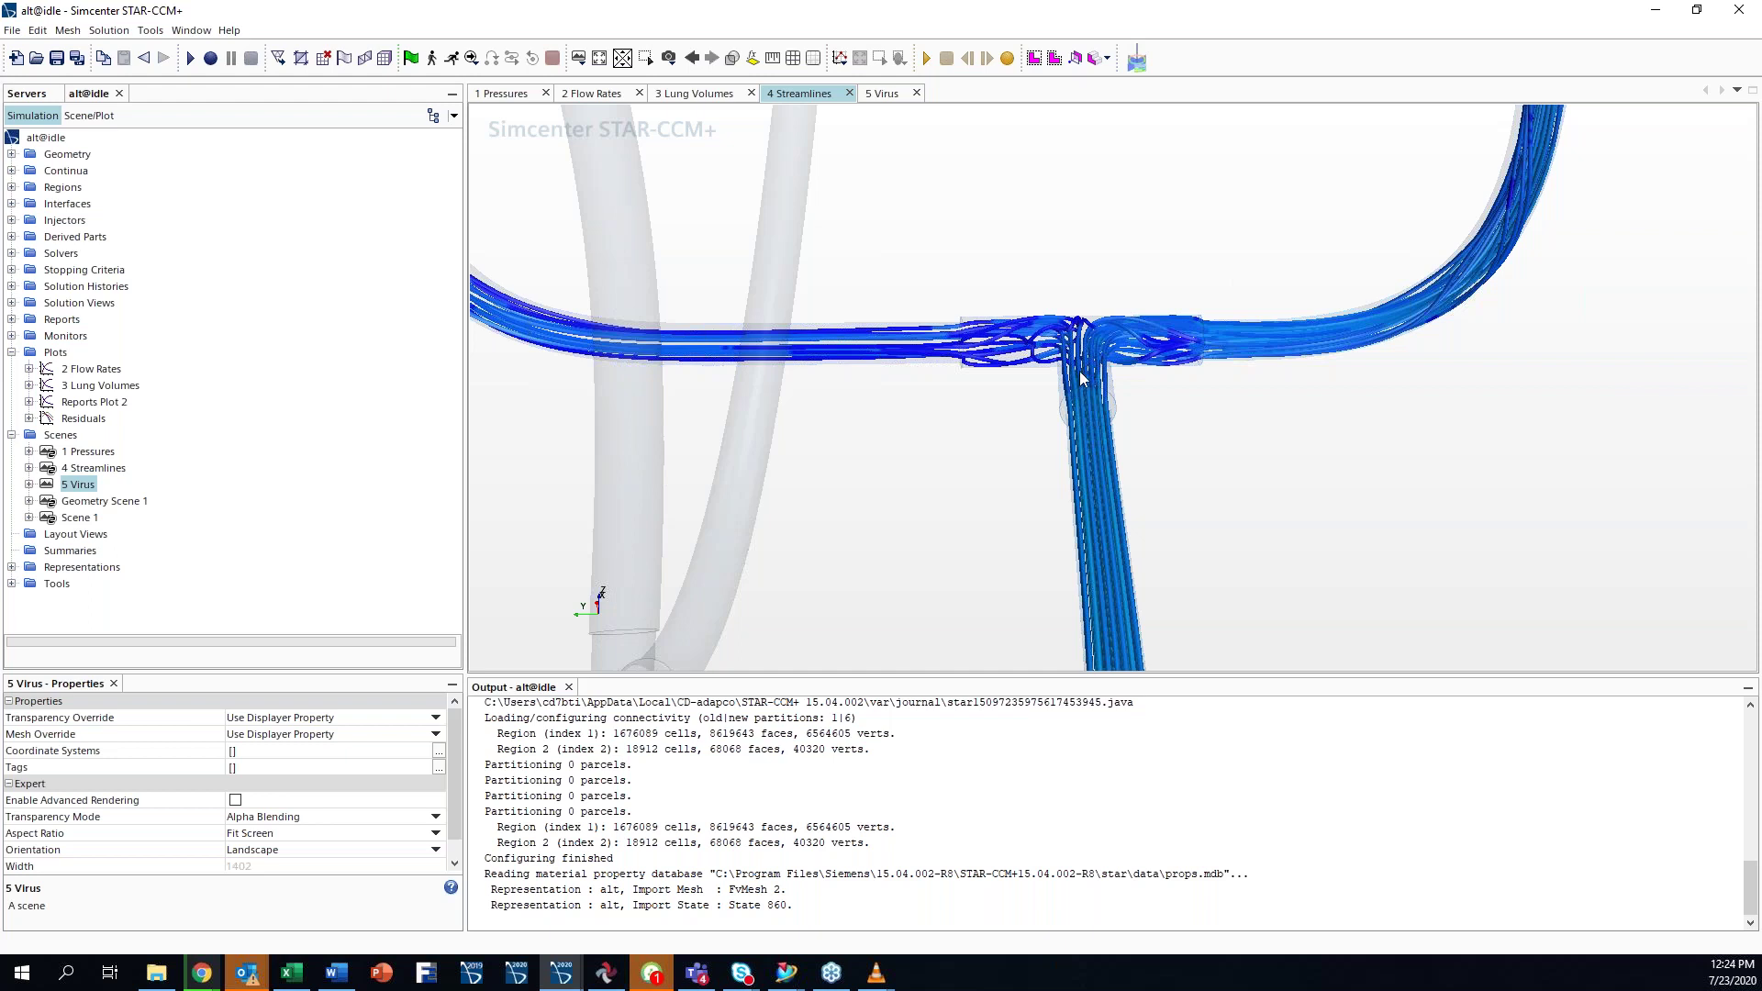
pyautogui.scroll(-3, 1078, 394)
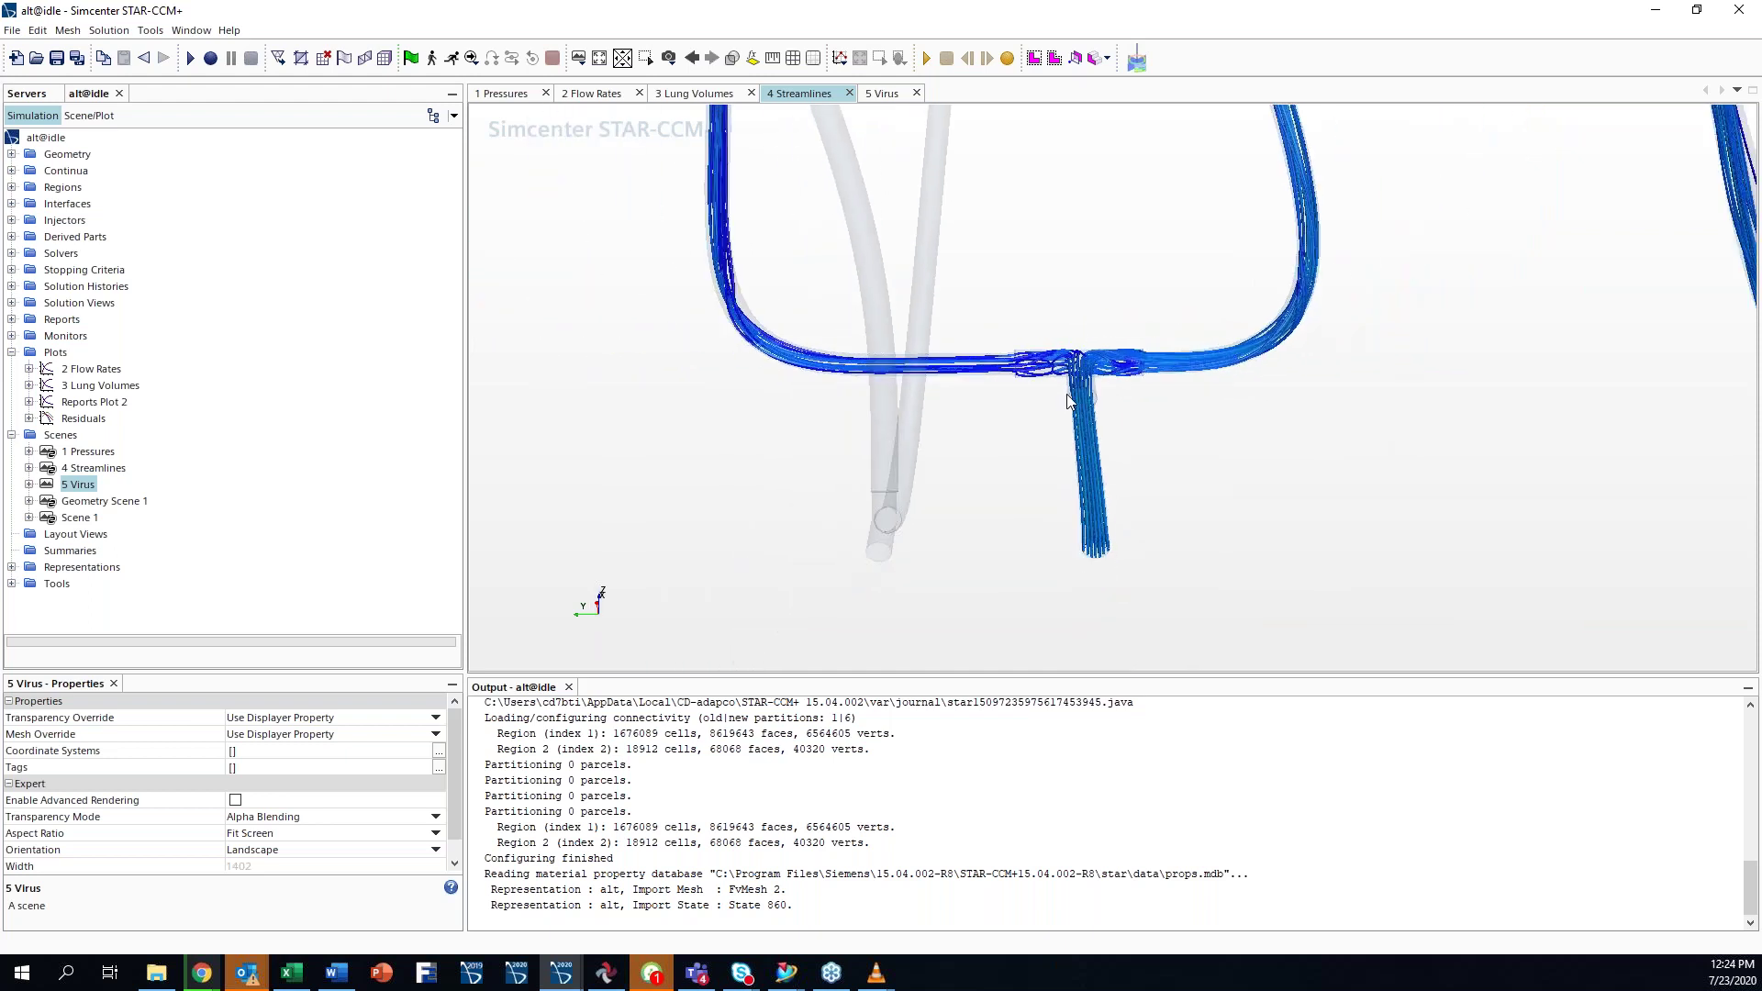
pyautogui.scroll(-2, 1070, 399)
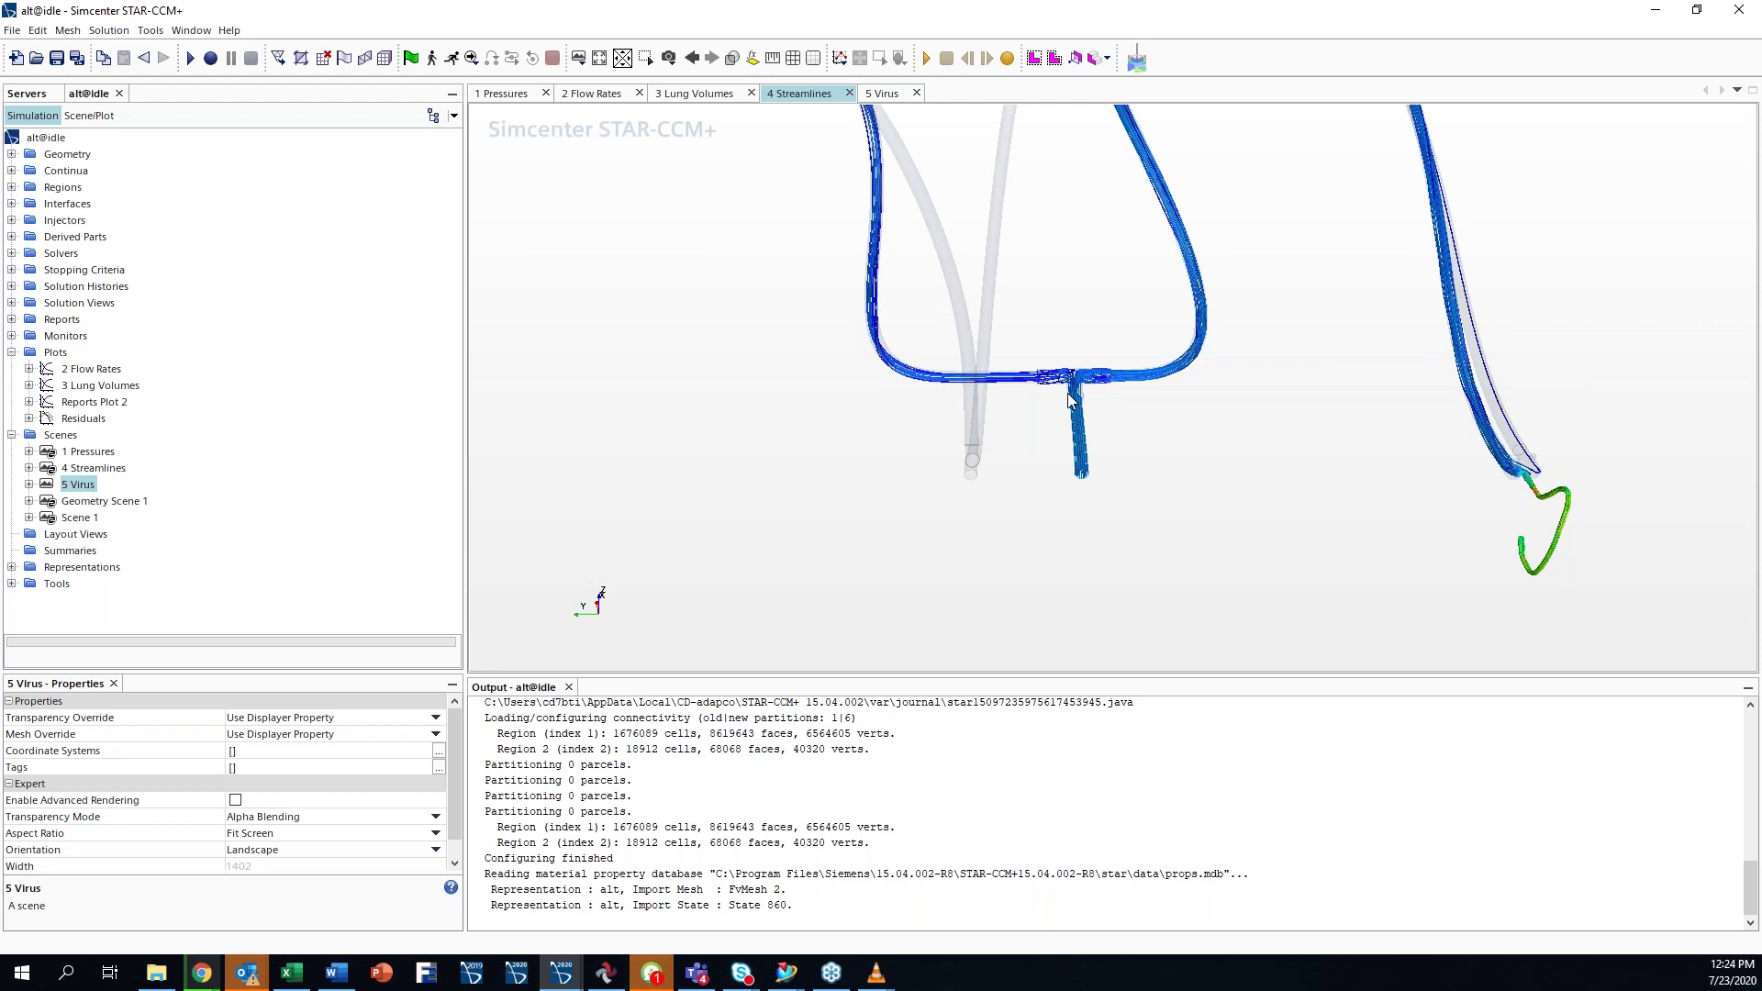
pyautogui.moveTo(1654, 560); pyautogui.dragTo(1349, 531)
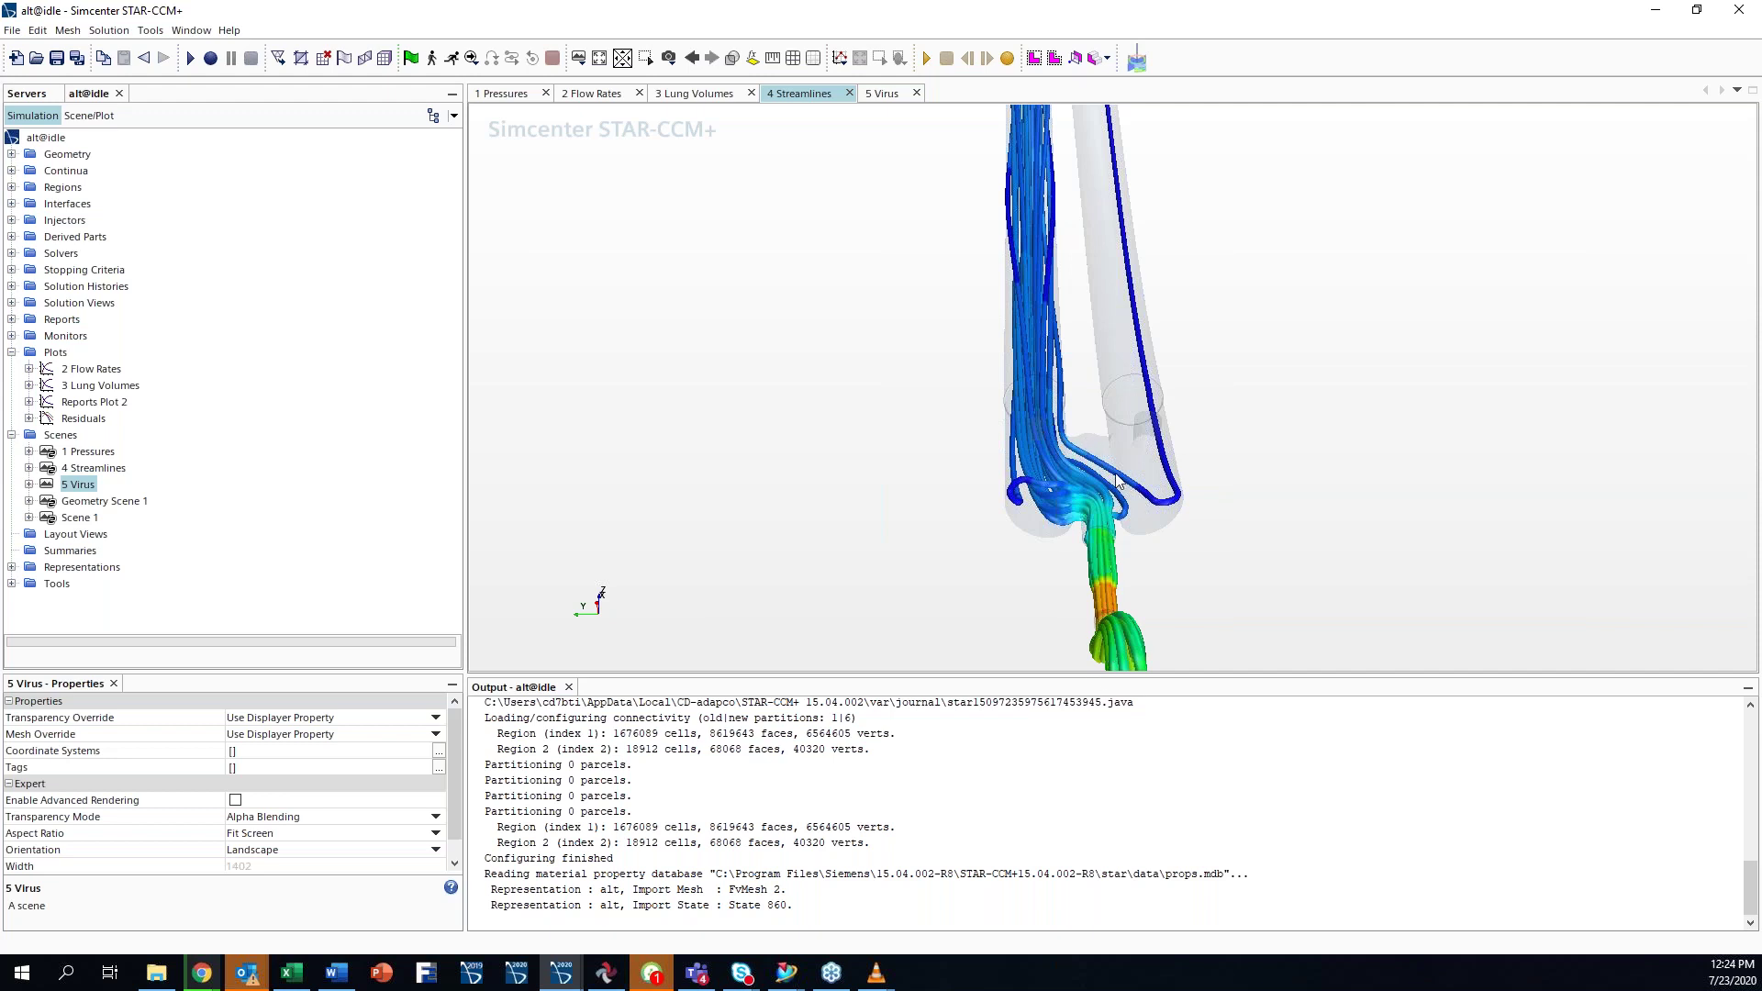
pyautogui.scroll(5, 1143, 298)
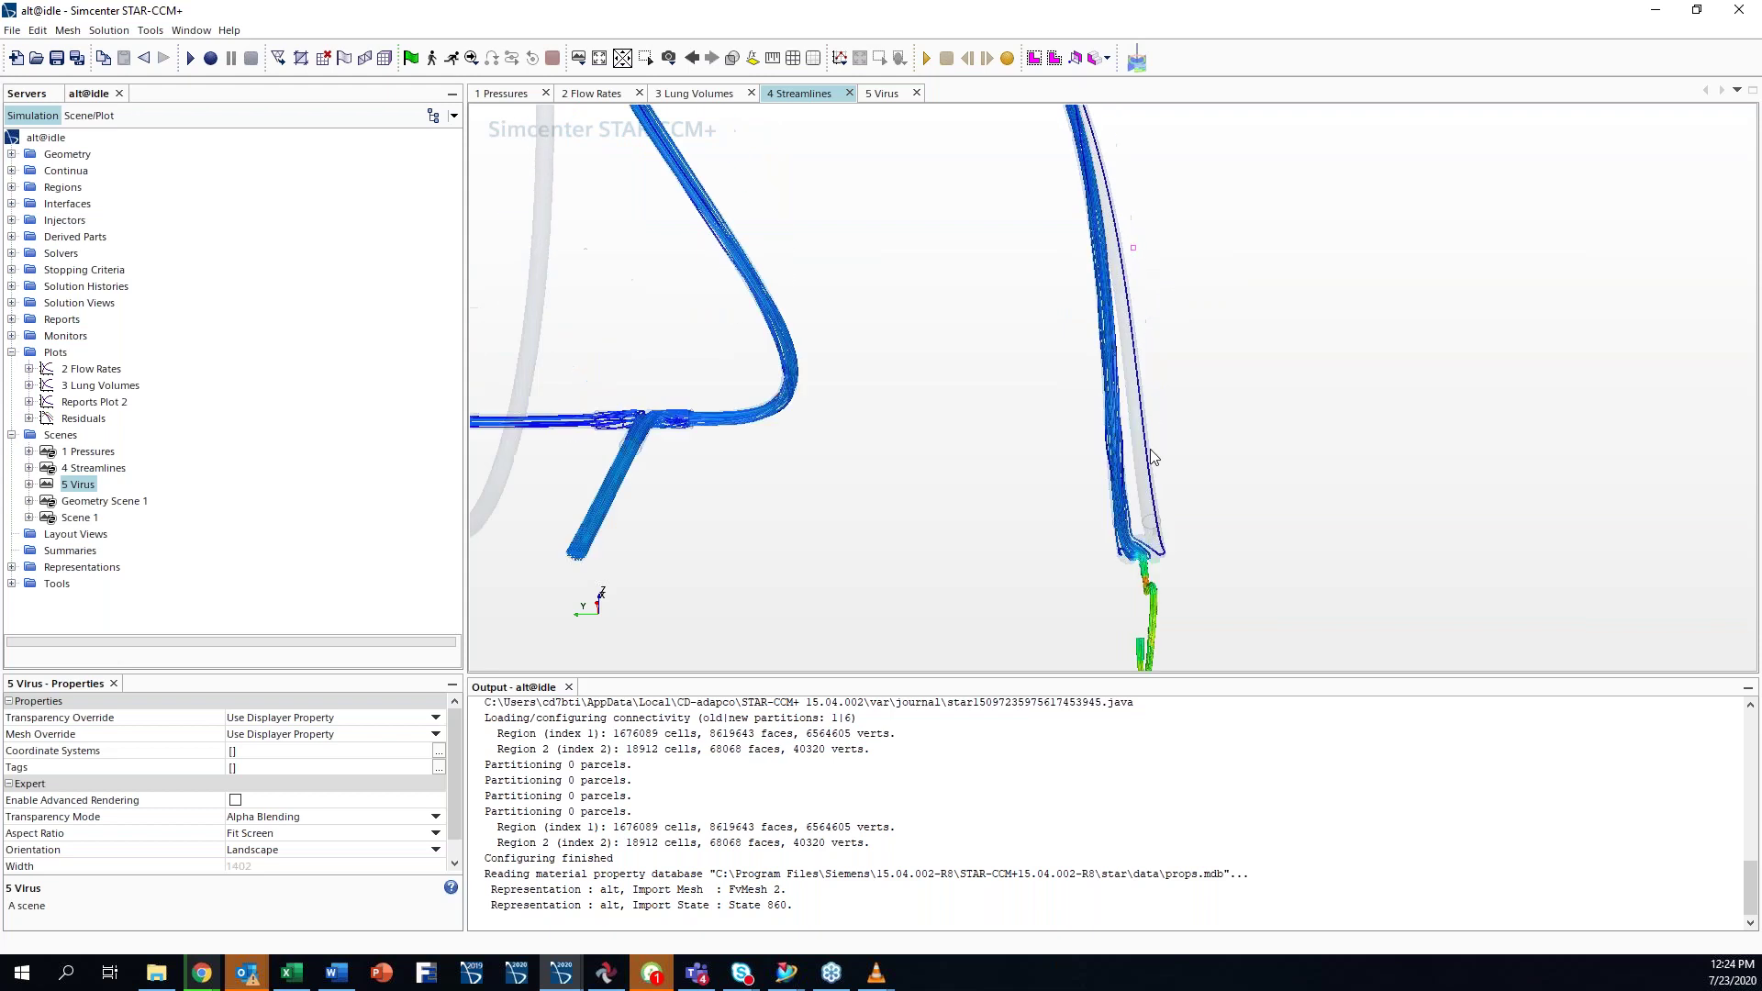
pyautogui.moveTo(1149, 450); pyautogui.dragTo(1046, 381)
pyautogui.moveTo(819, 225); pyautogui.dragTo(894, 183, button='middle')
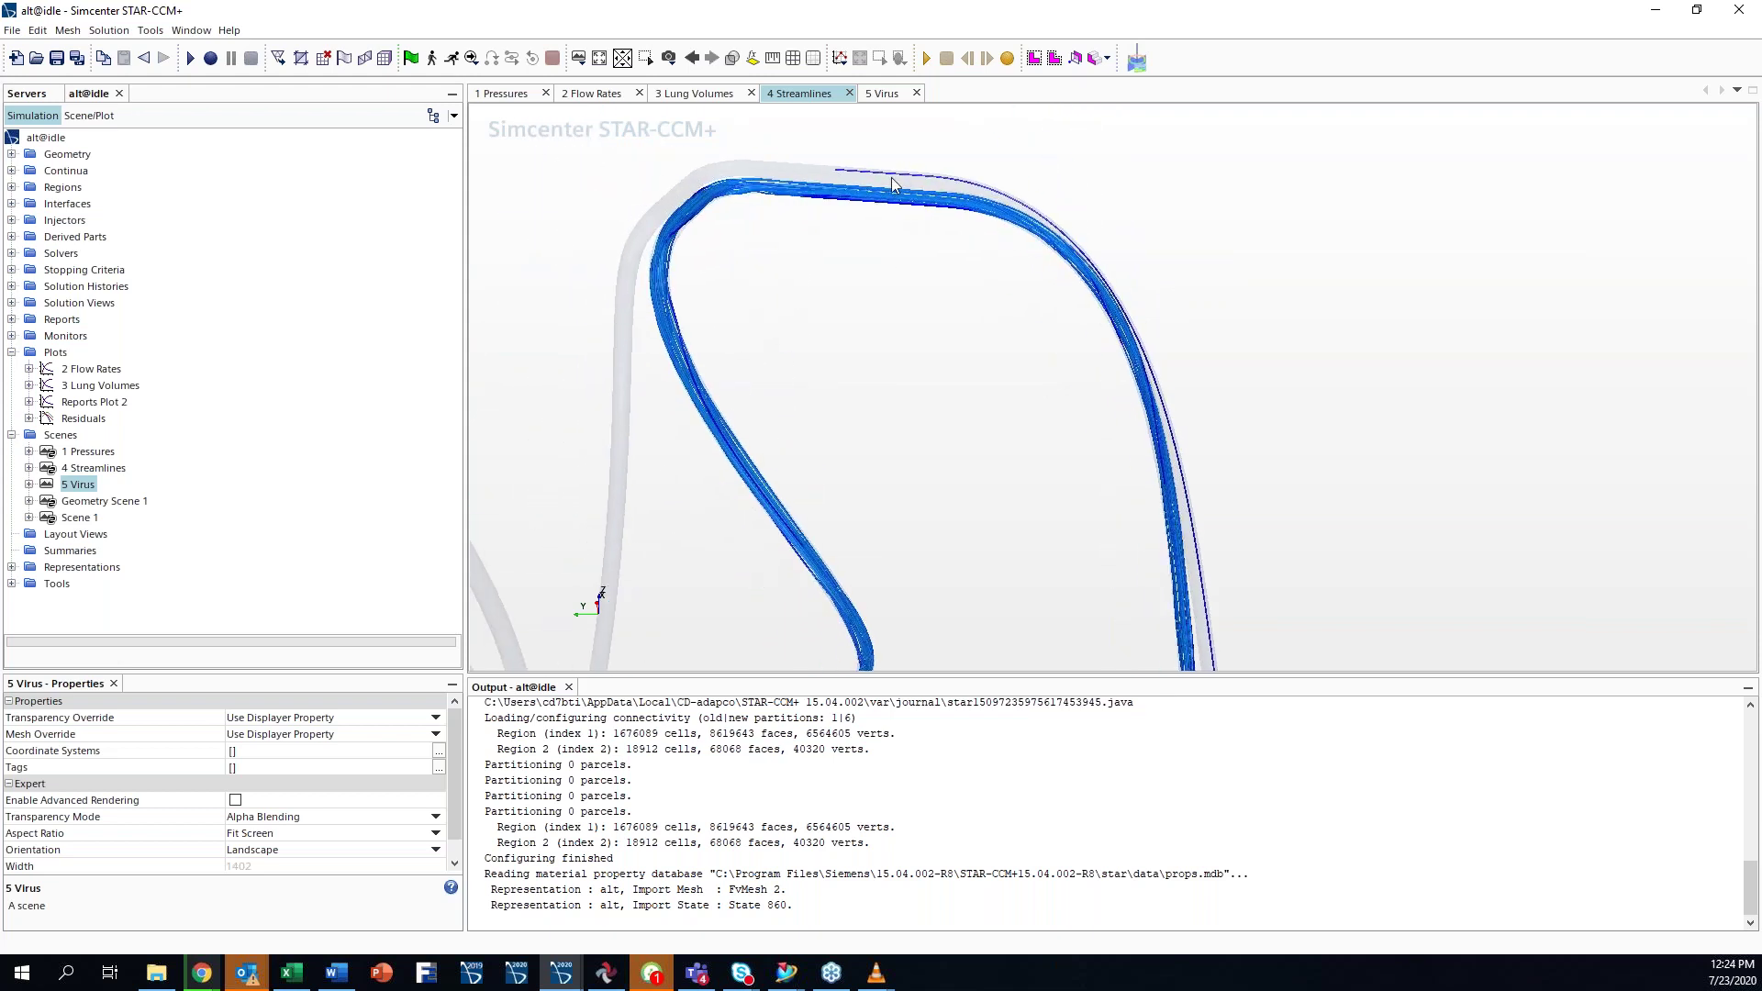
pyautogui.moveTo(893, 184); pyautogui.dragTo(795, 589)
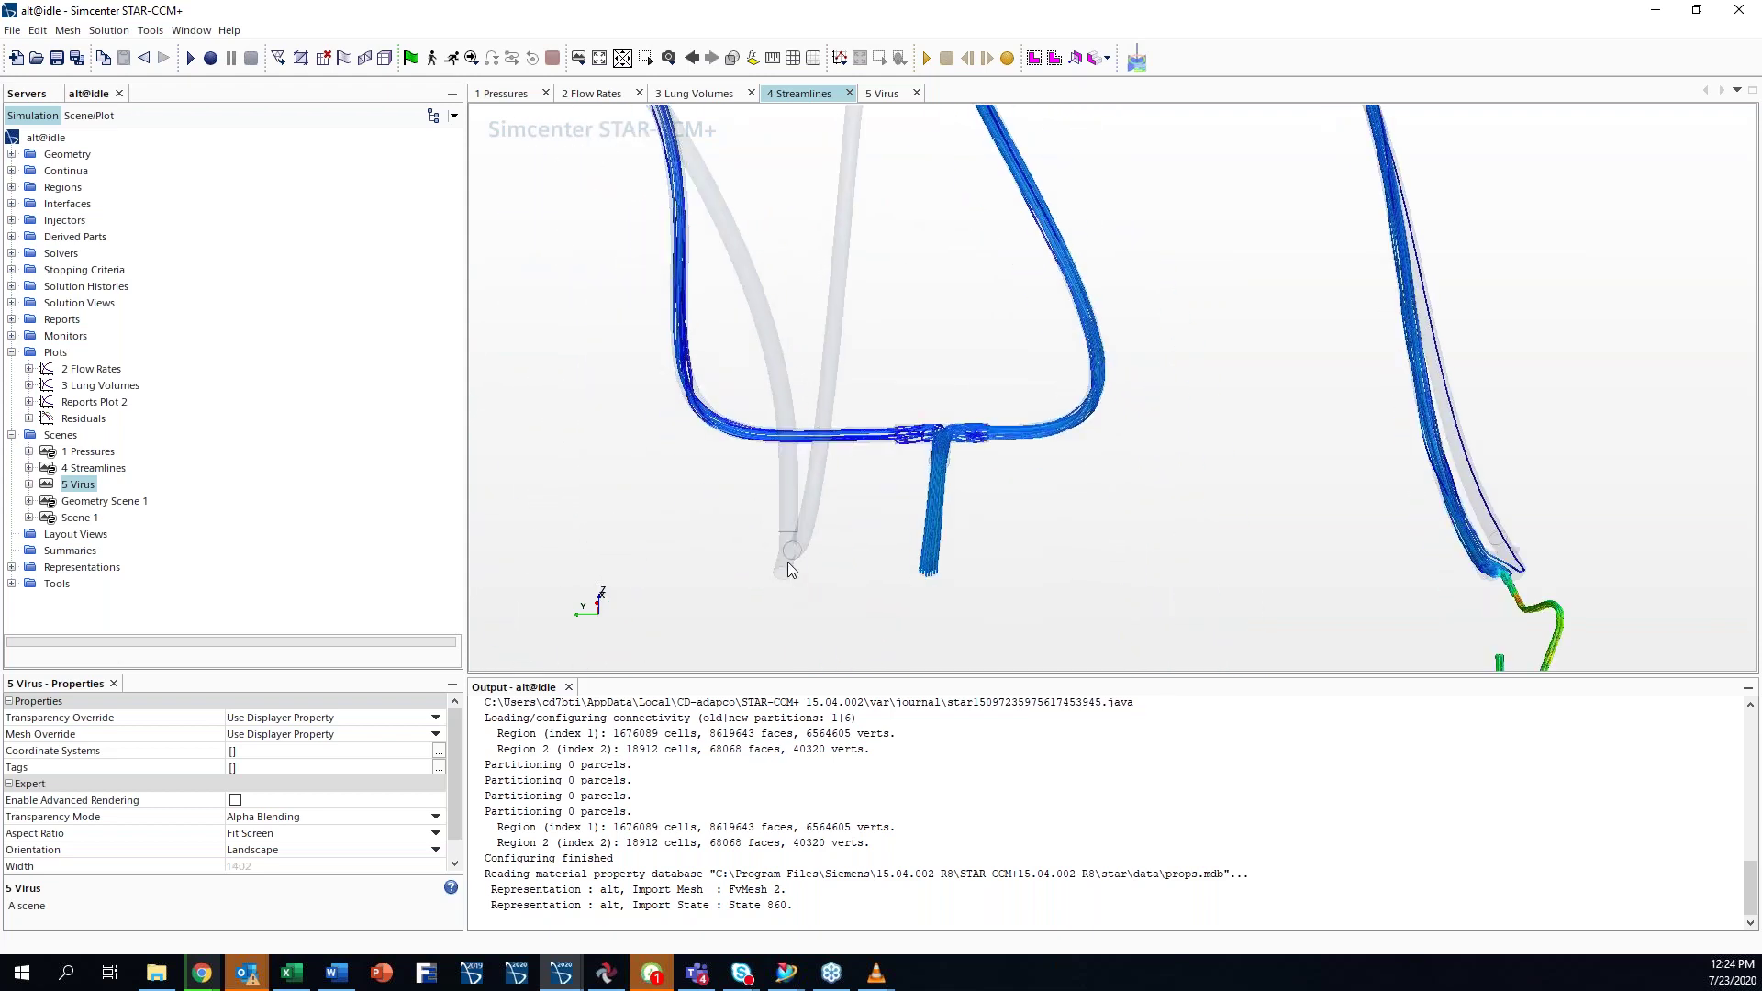
pyautogui.scroll(-6, 788, 564)
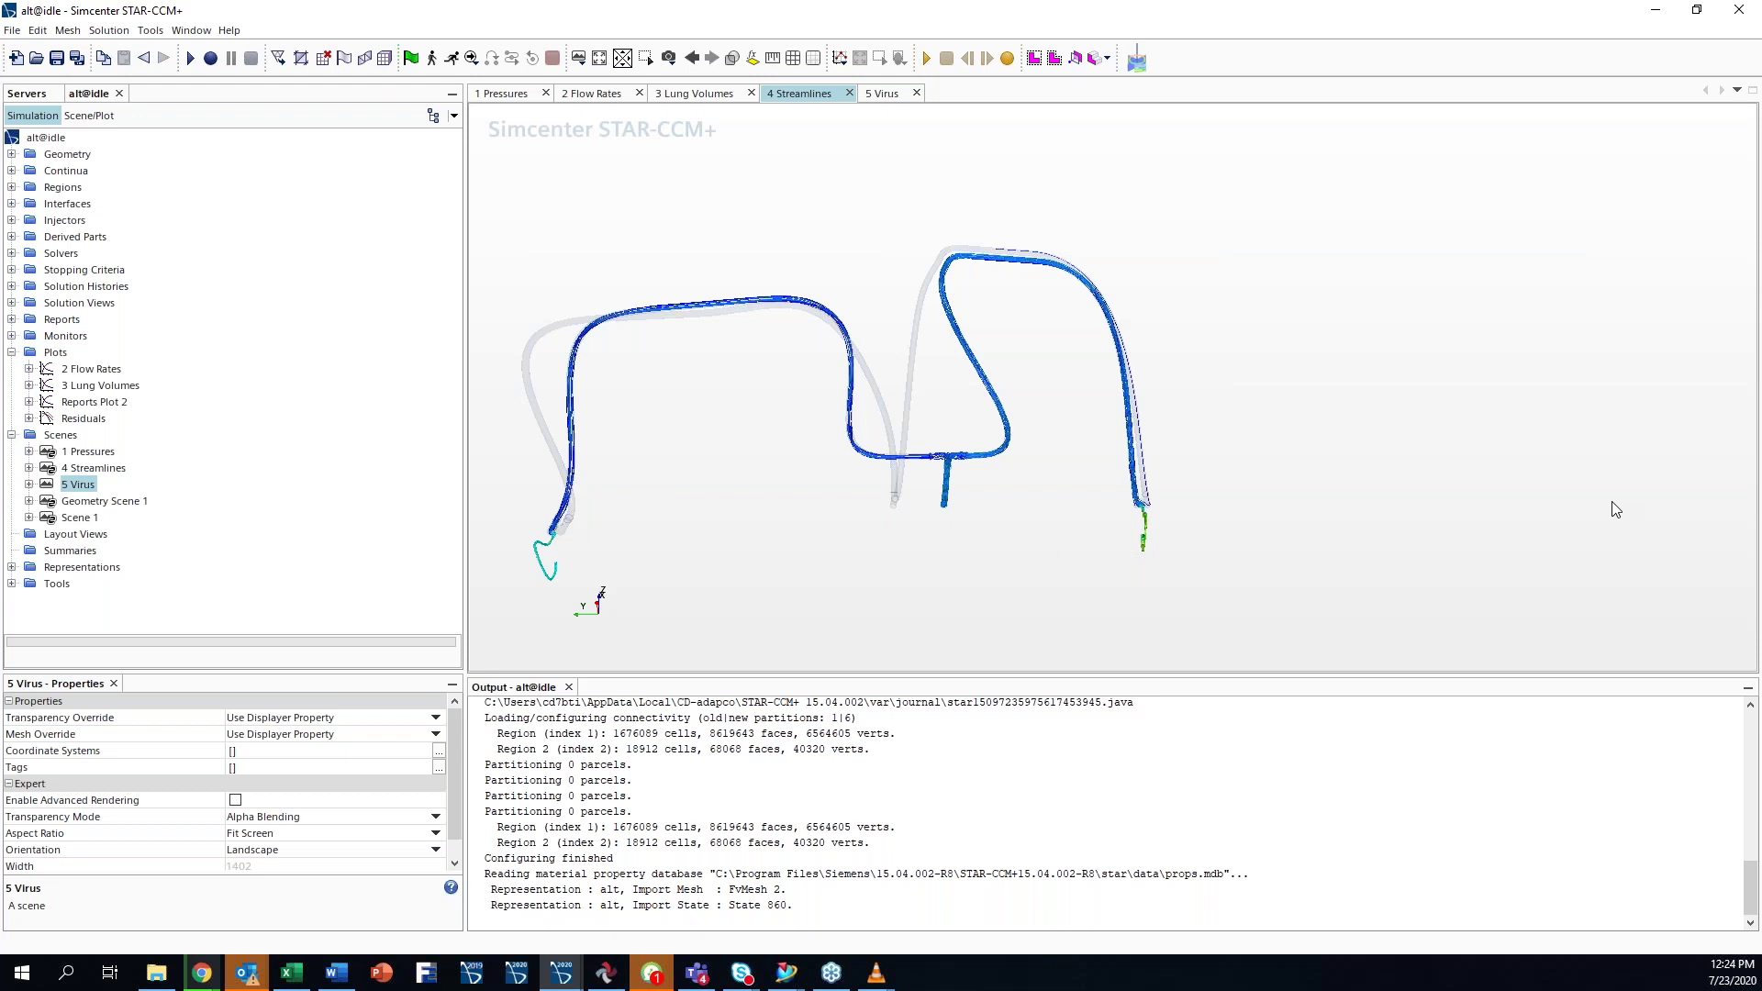
# - Open the 5 Virus scene and examine the virus1 distribution along the tubing and at the second patient's end
pyautogui.click(886, 96)
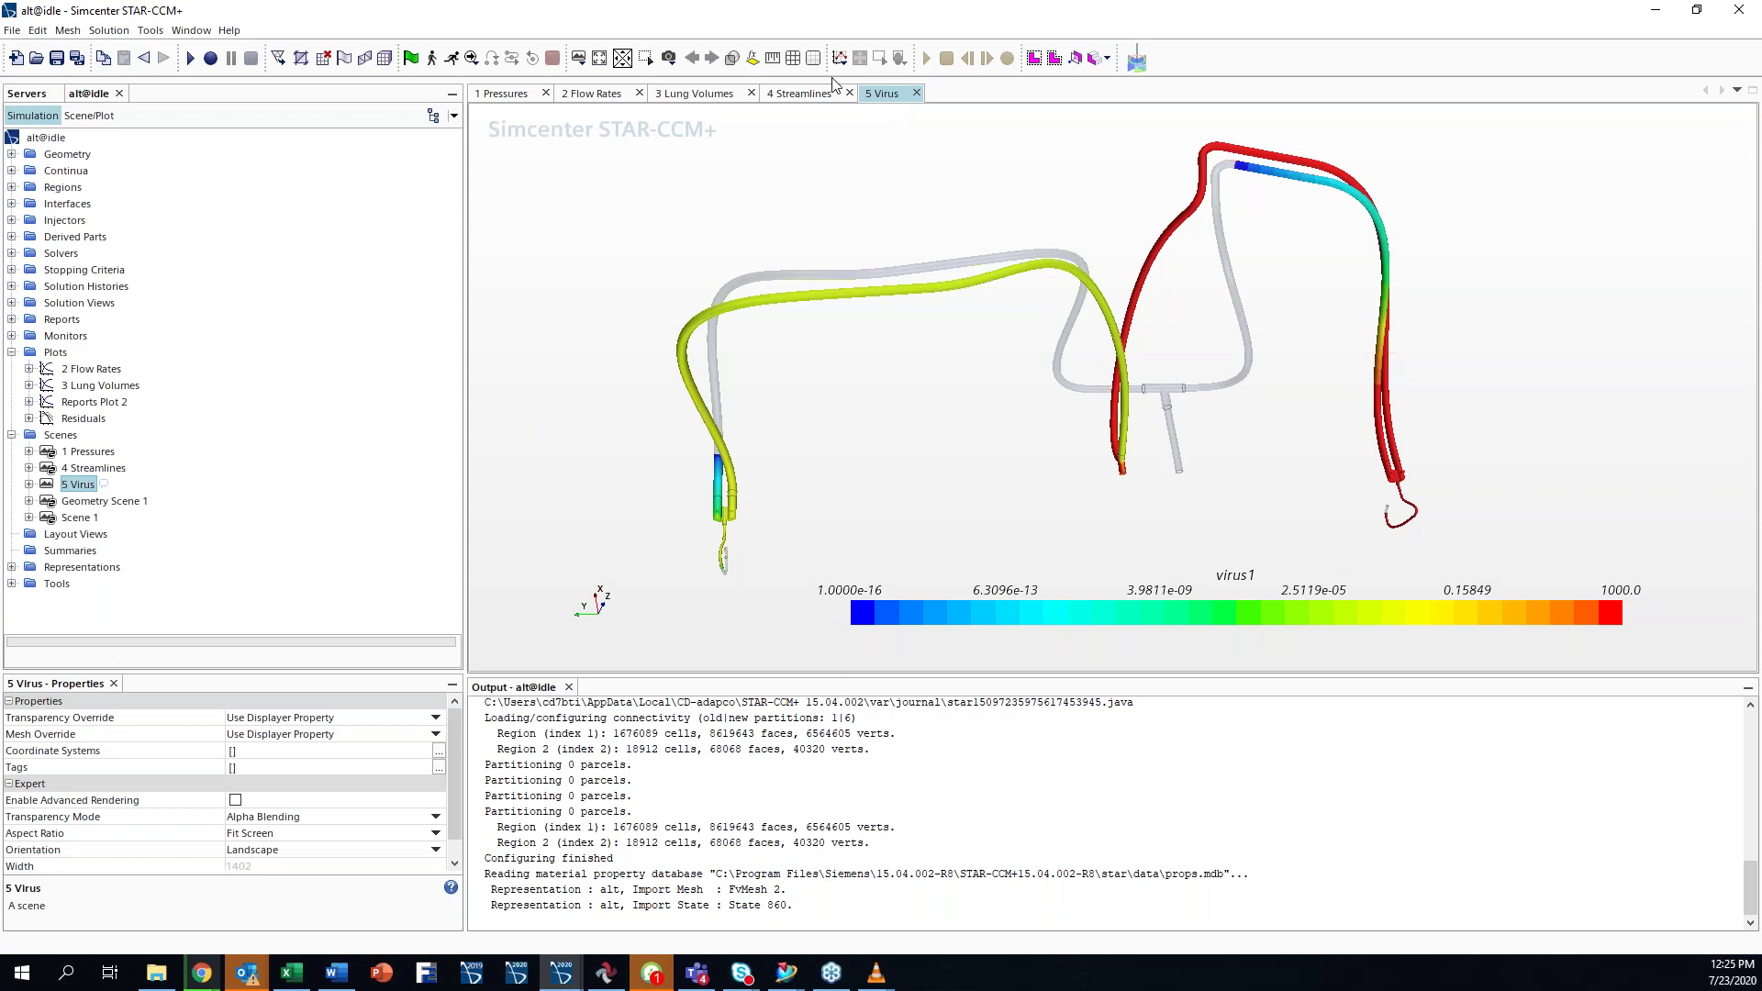
pyautogui.moveTo(1325, 437); pyautogui.dragTo(1267, 442, button='middle')
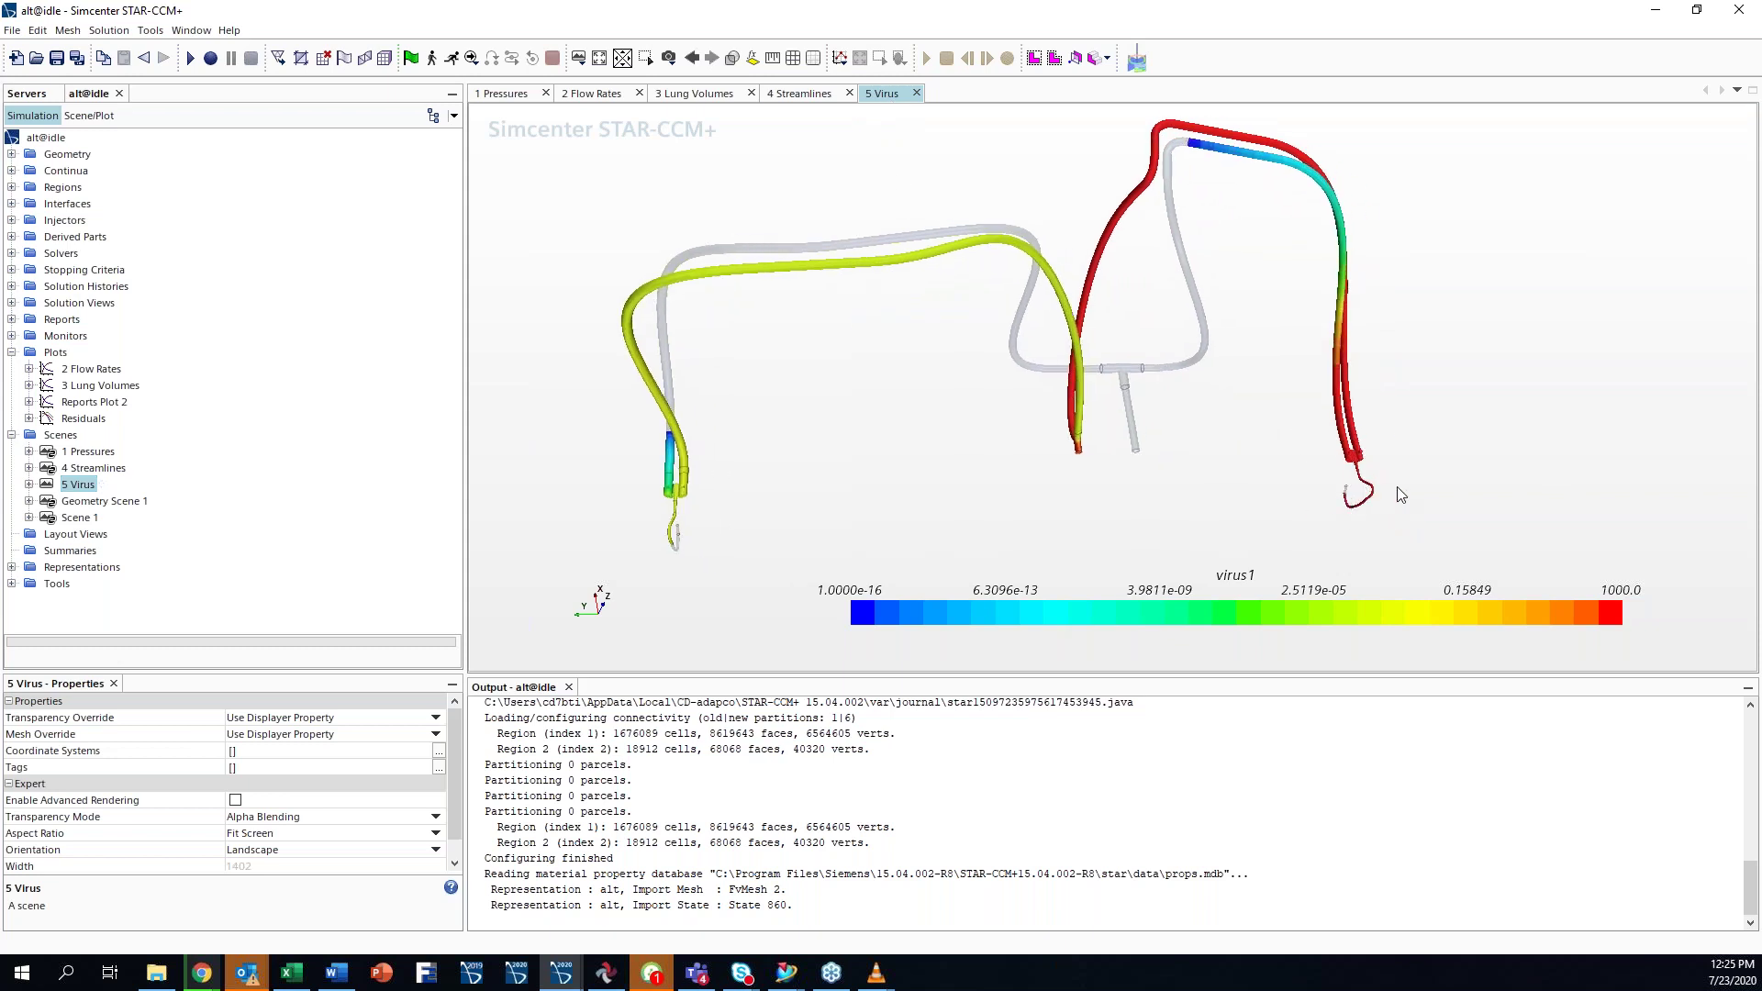
pyautogui.moveTo(1355, 503); pyautogui.dragTo(1397, 507, button='middle')
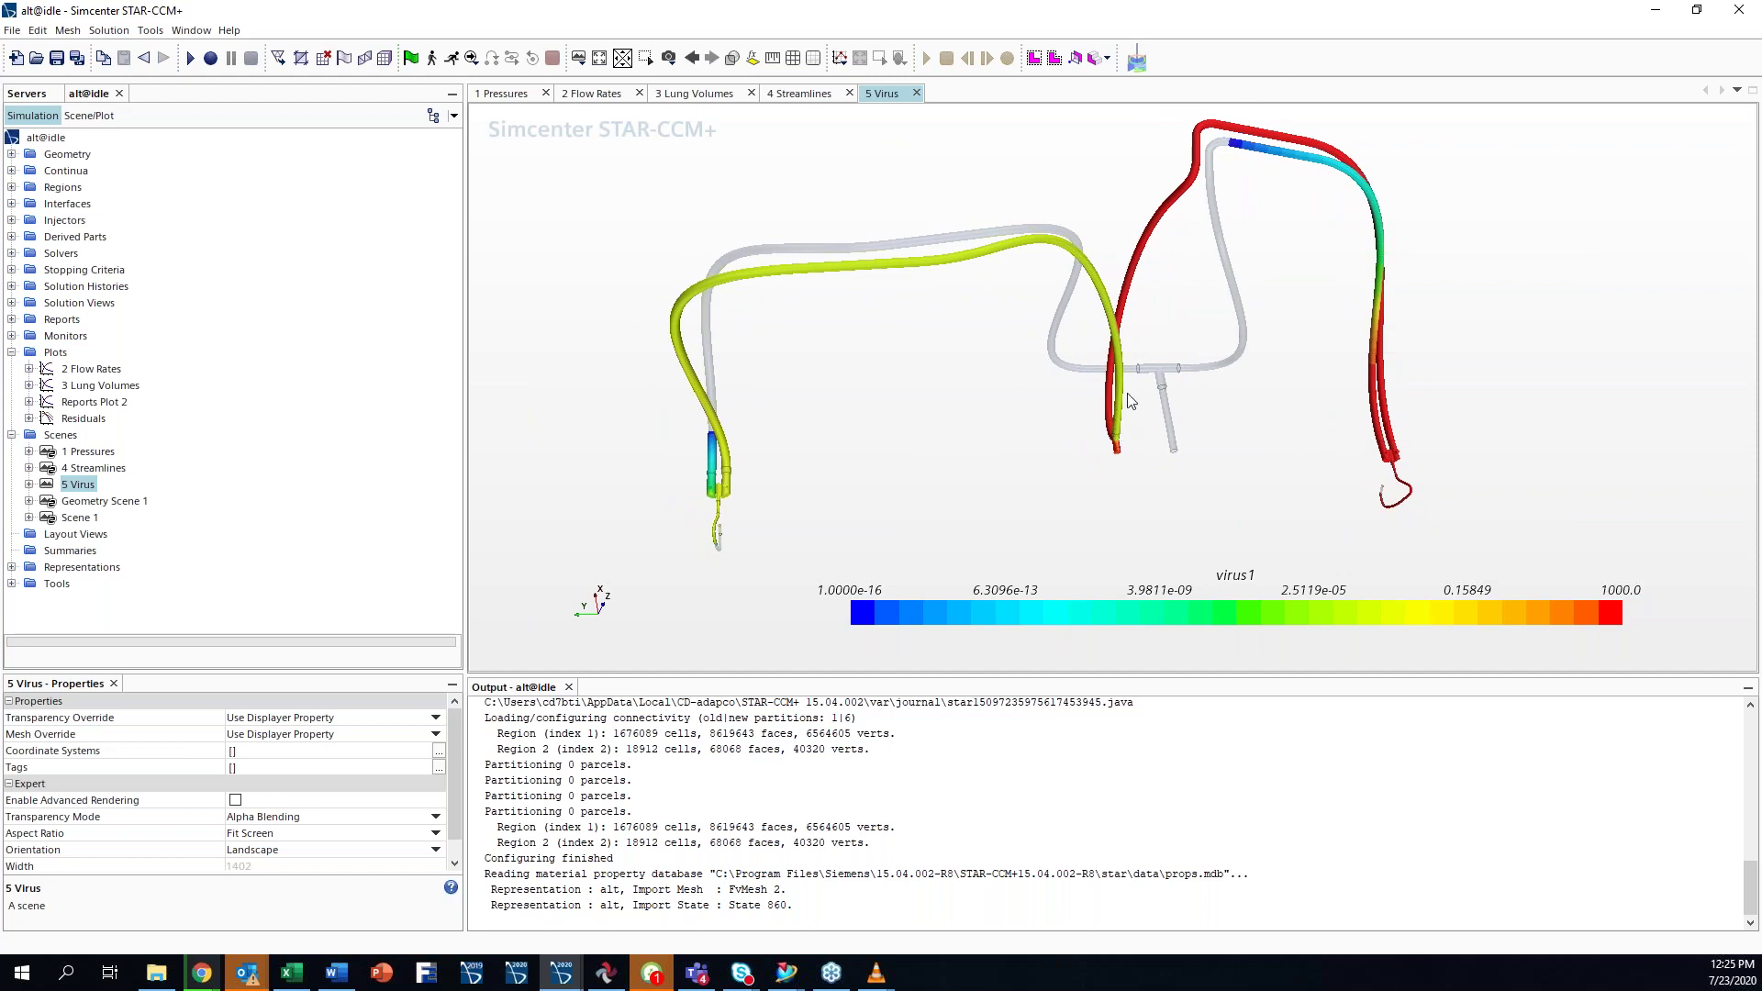
pyautogui.moveTo(767, 410); pyautogui.dragTo(806, 406, button='middle')
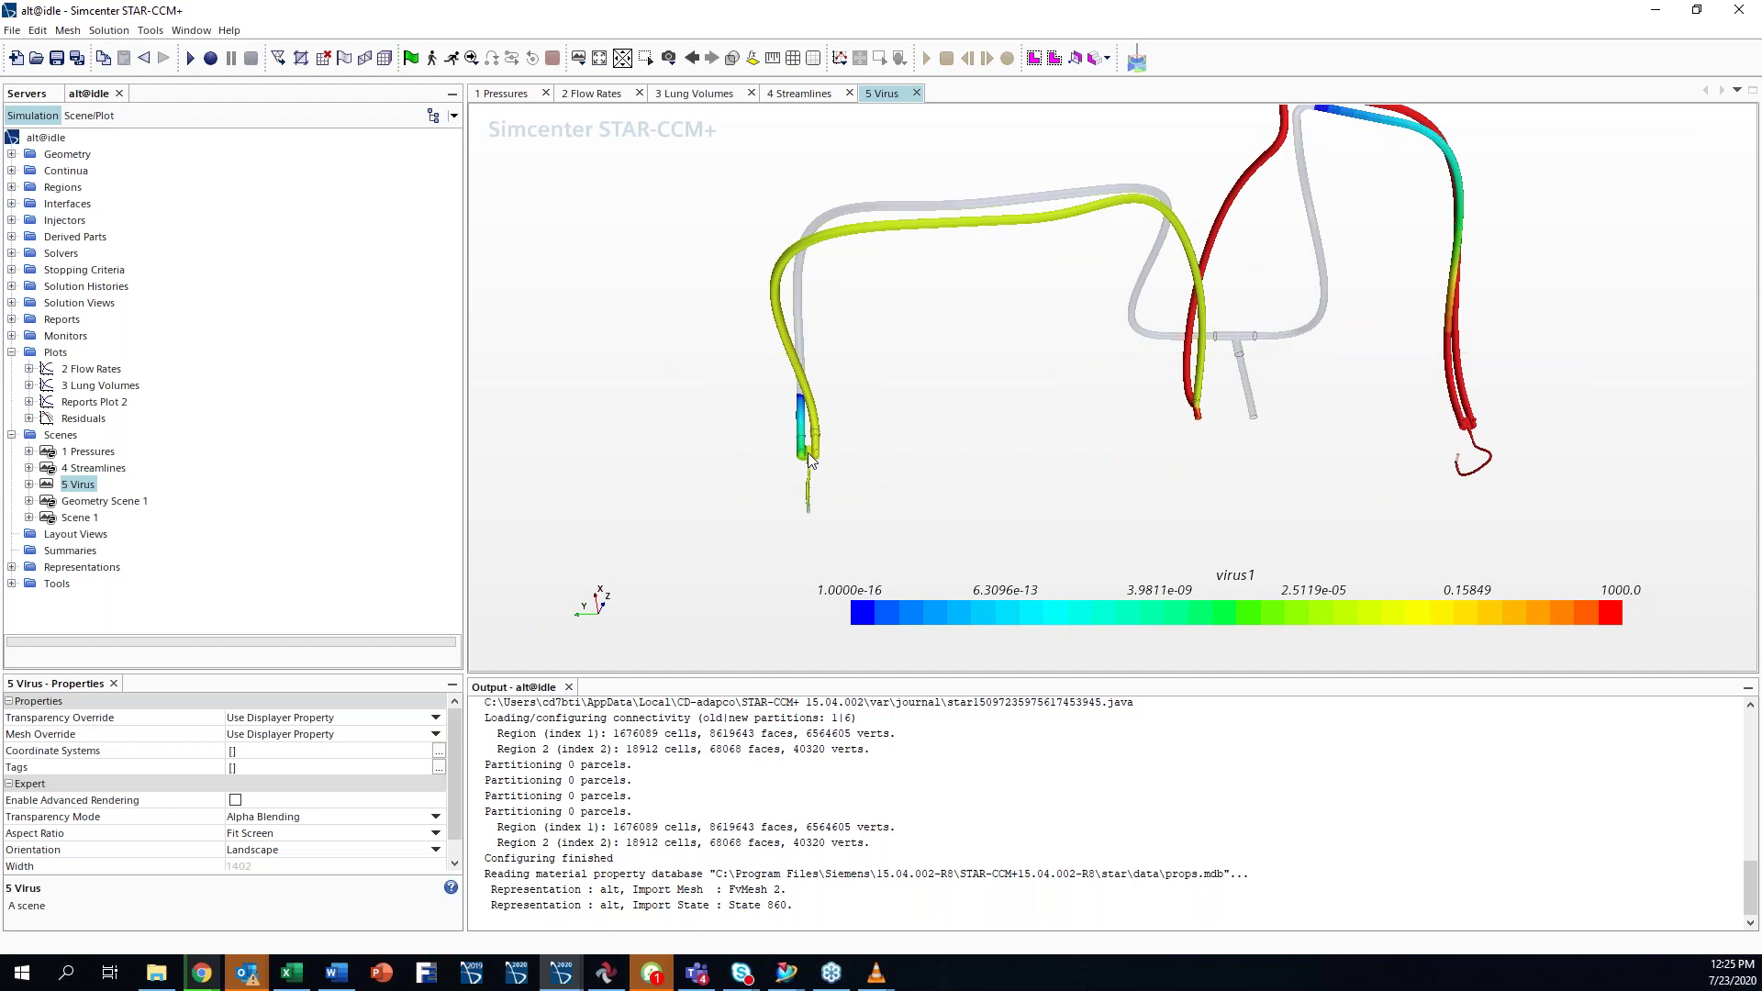
pyautogui.scroll(5, 824, 449)
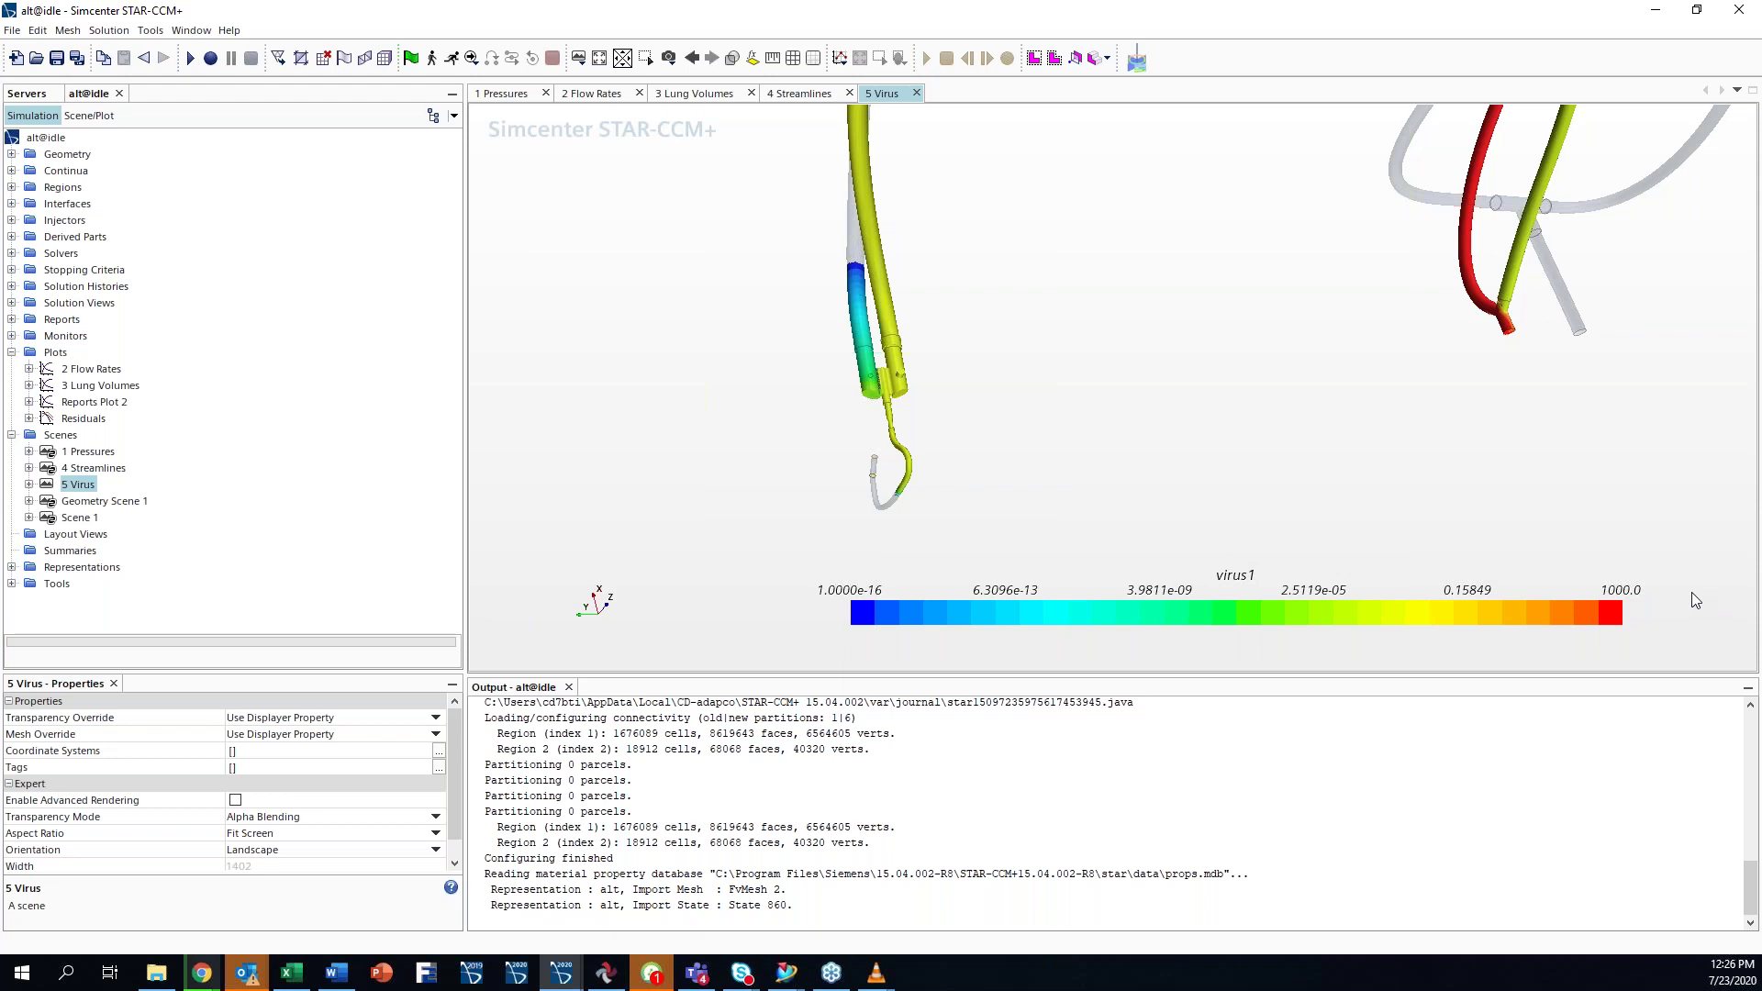
pyautogui.moveTo(1317, 444); pyautogui.dragTo(1072, 484)
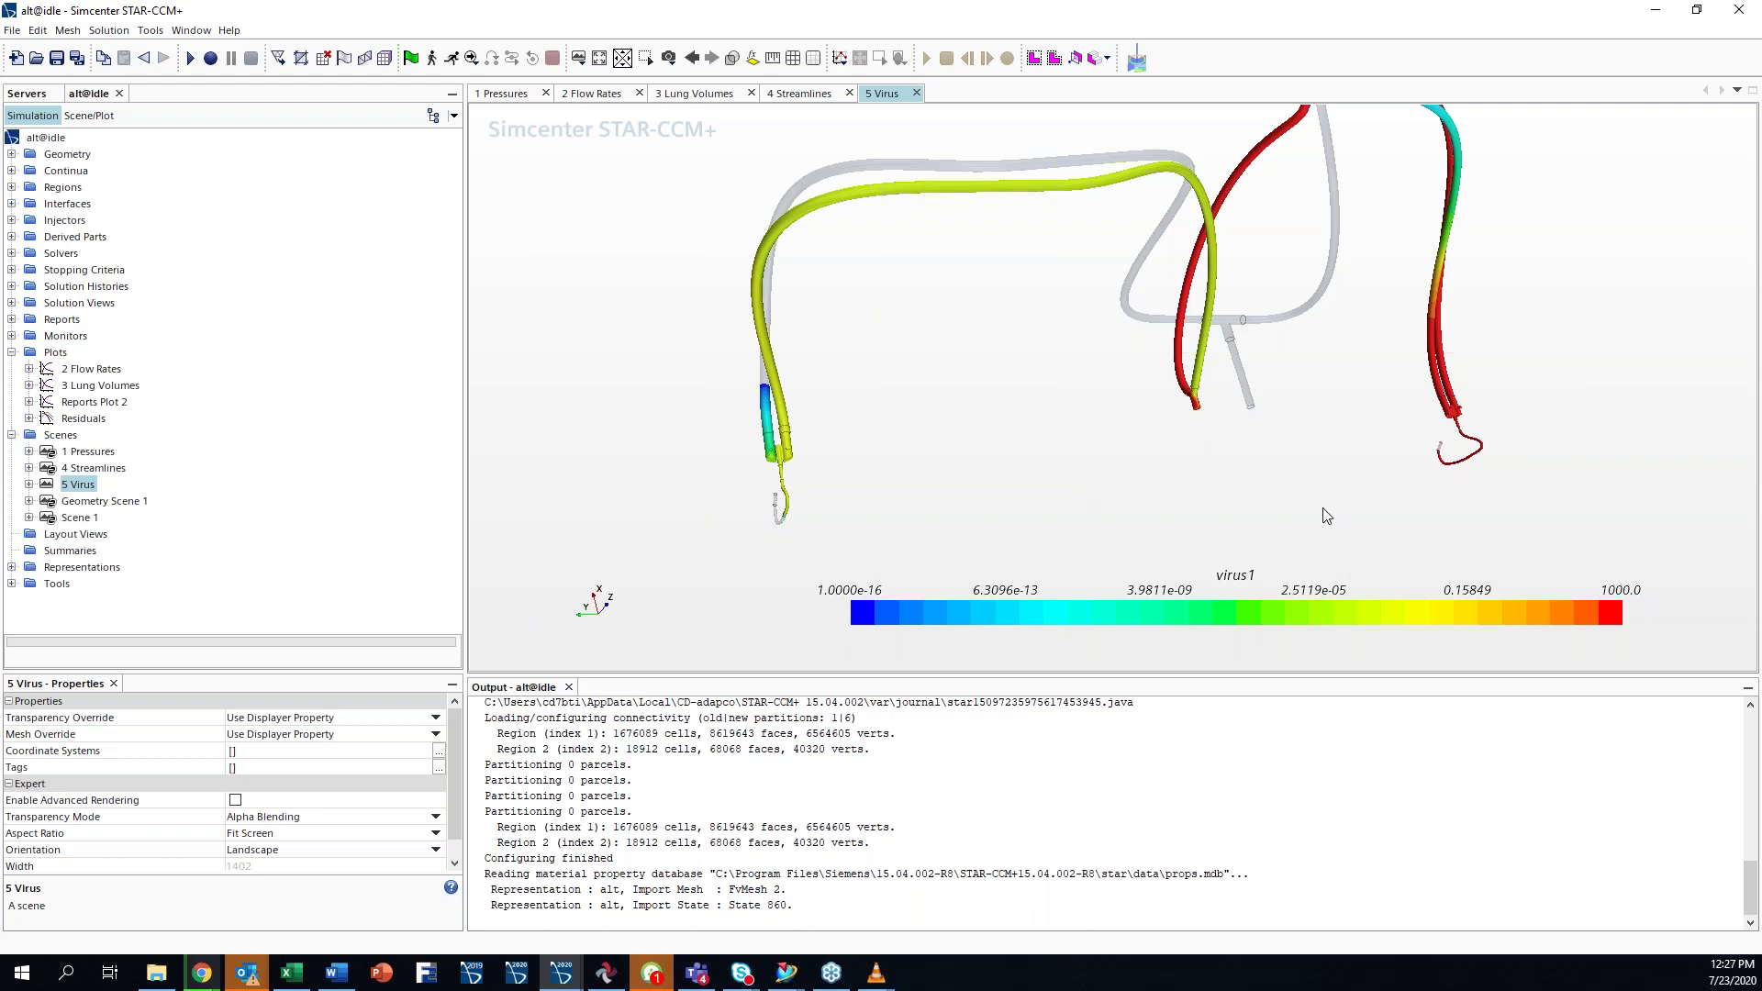
# - Examine the virus1 distribution around the shared outlet junction and the inlet tee, comparing it with the whole circuit
pyautogui.scroll(5, 1078, 430)
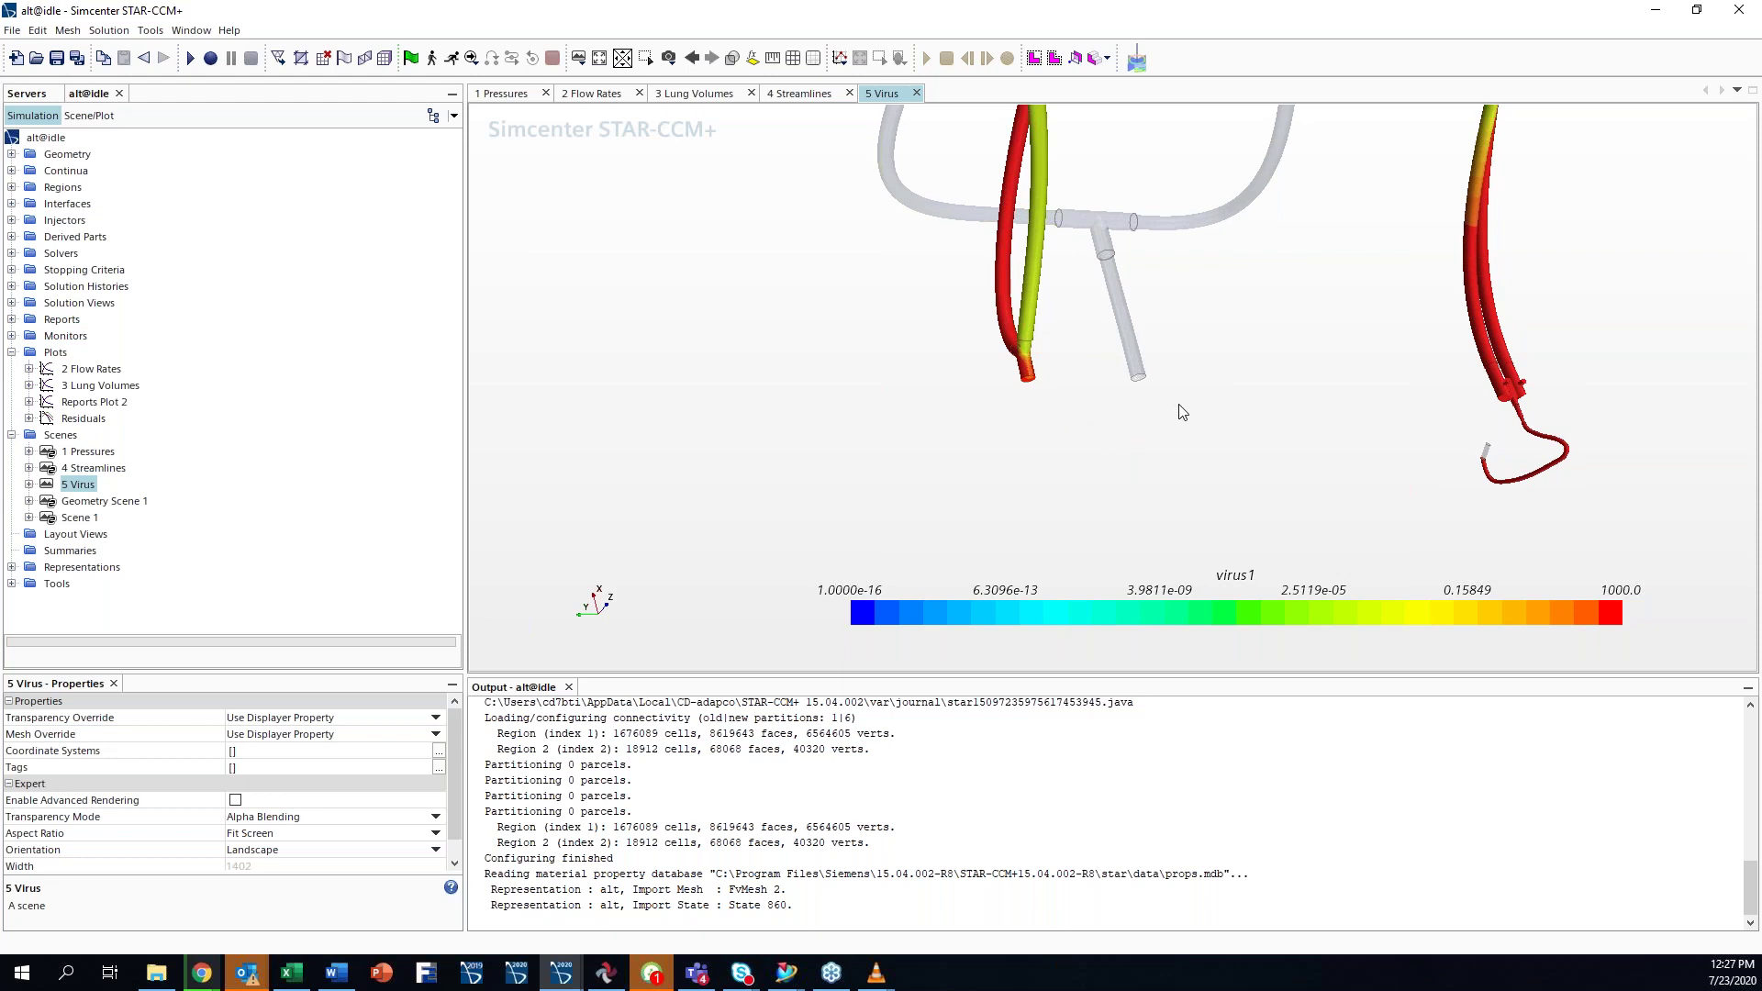
pyautogui.moveTo(1128, 411); pyautogui.dragTo(1147, 430, button='middle')
pyautogui.scroll(4, 1146, 430)
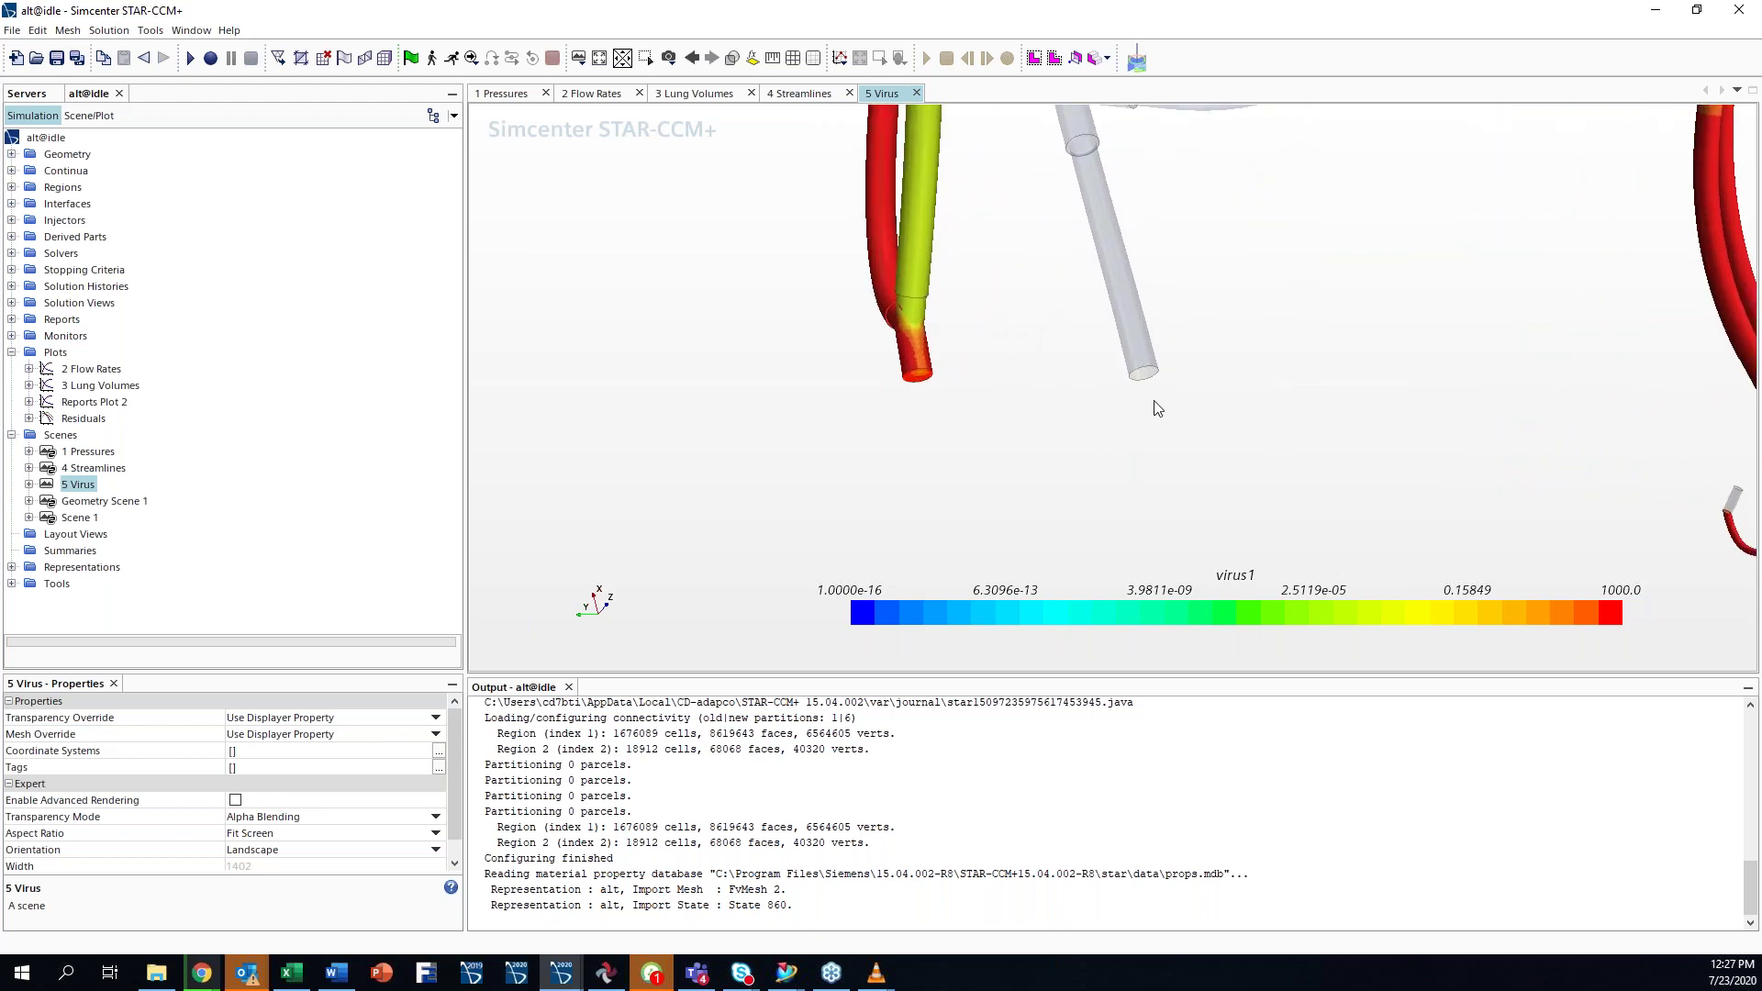
pyautogui.scroll(-1, 1141, 368)
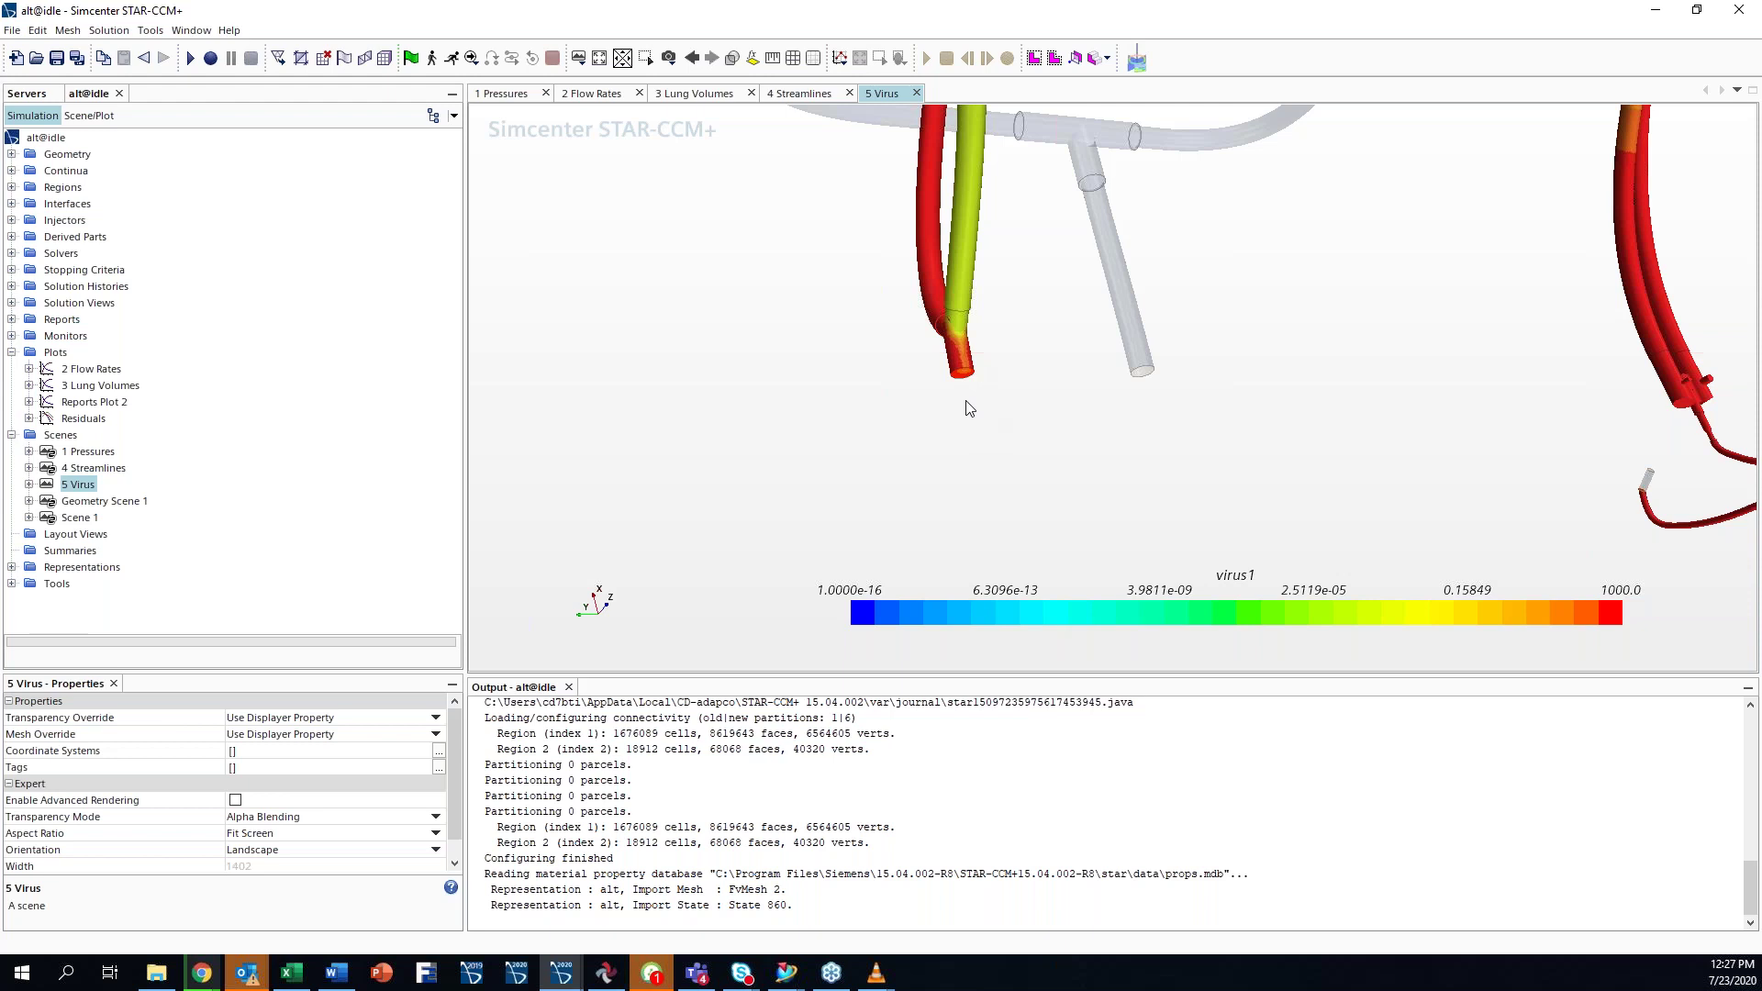
pyautogui.scroll(-5, 970, 408)
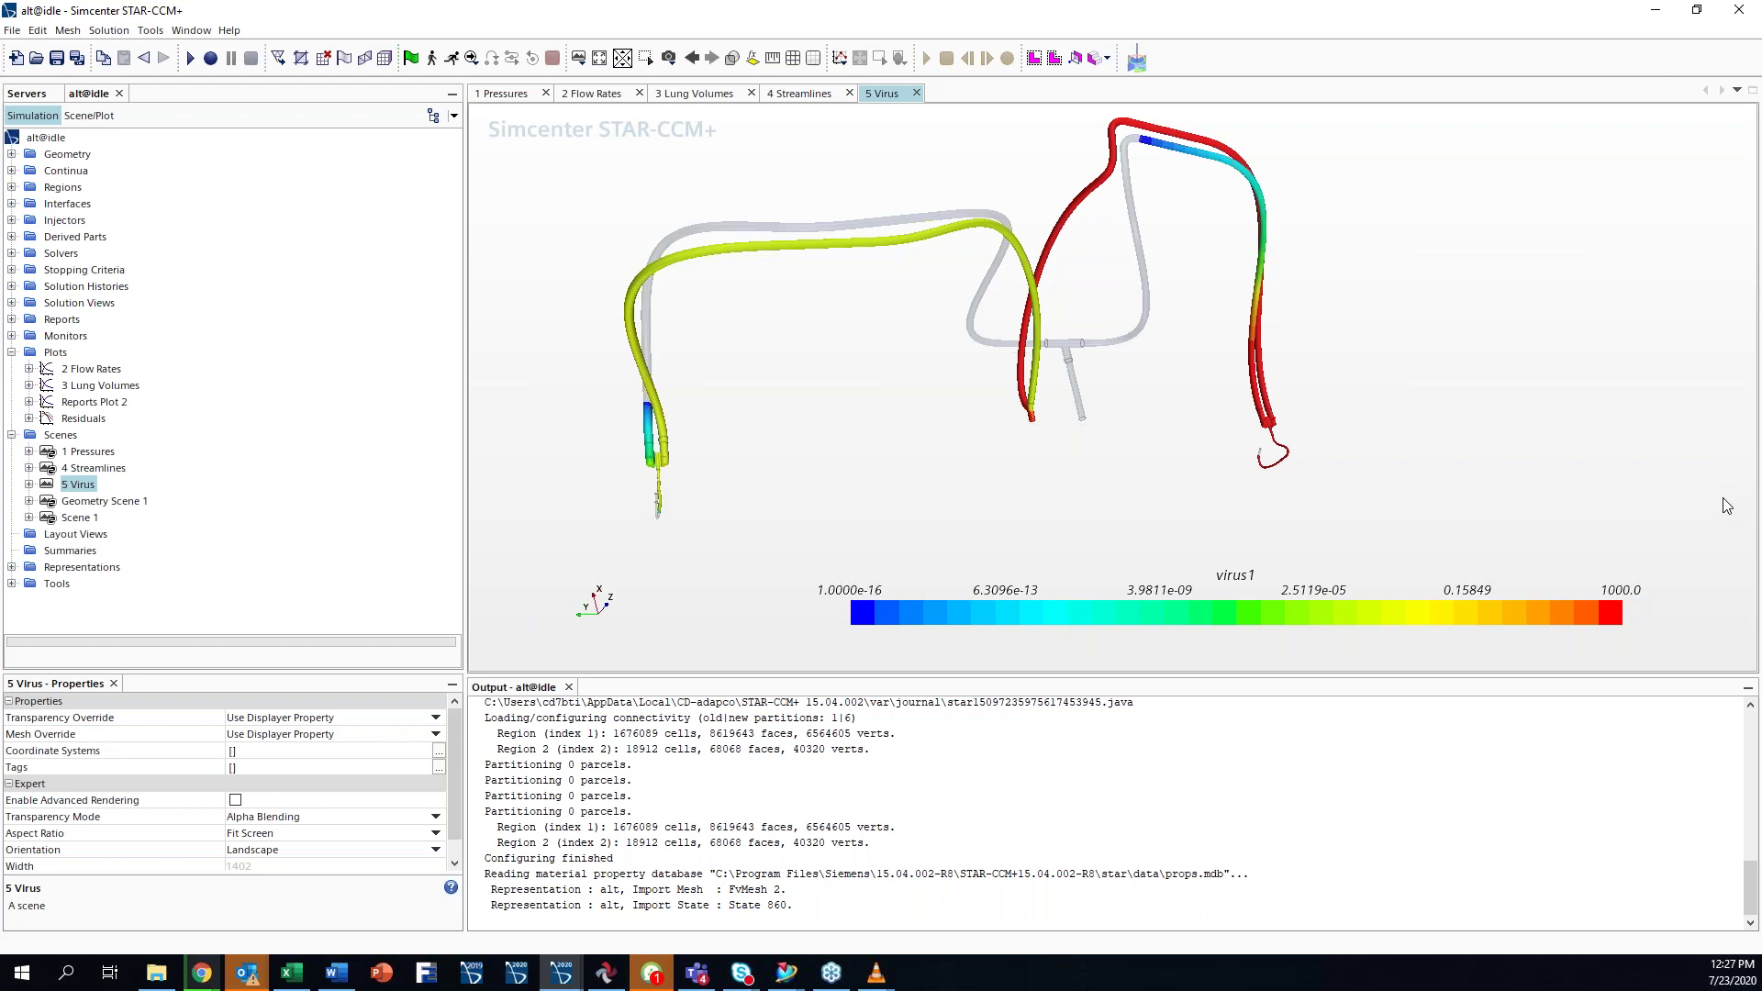
pyautogui.scroll(5, 1031, 445)
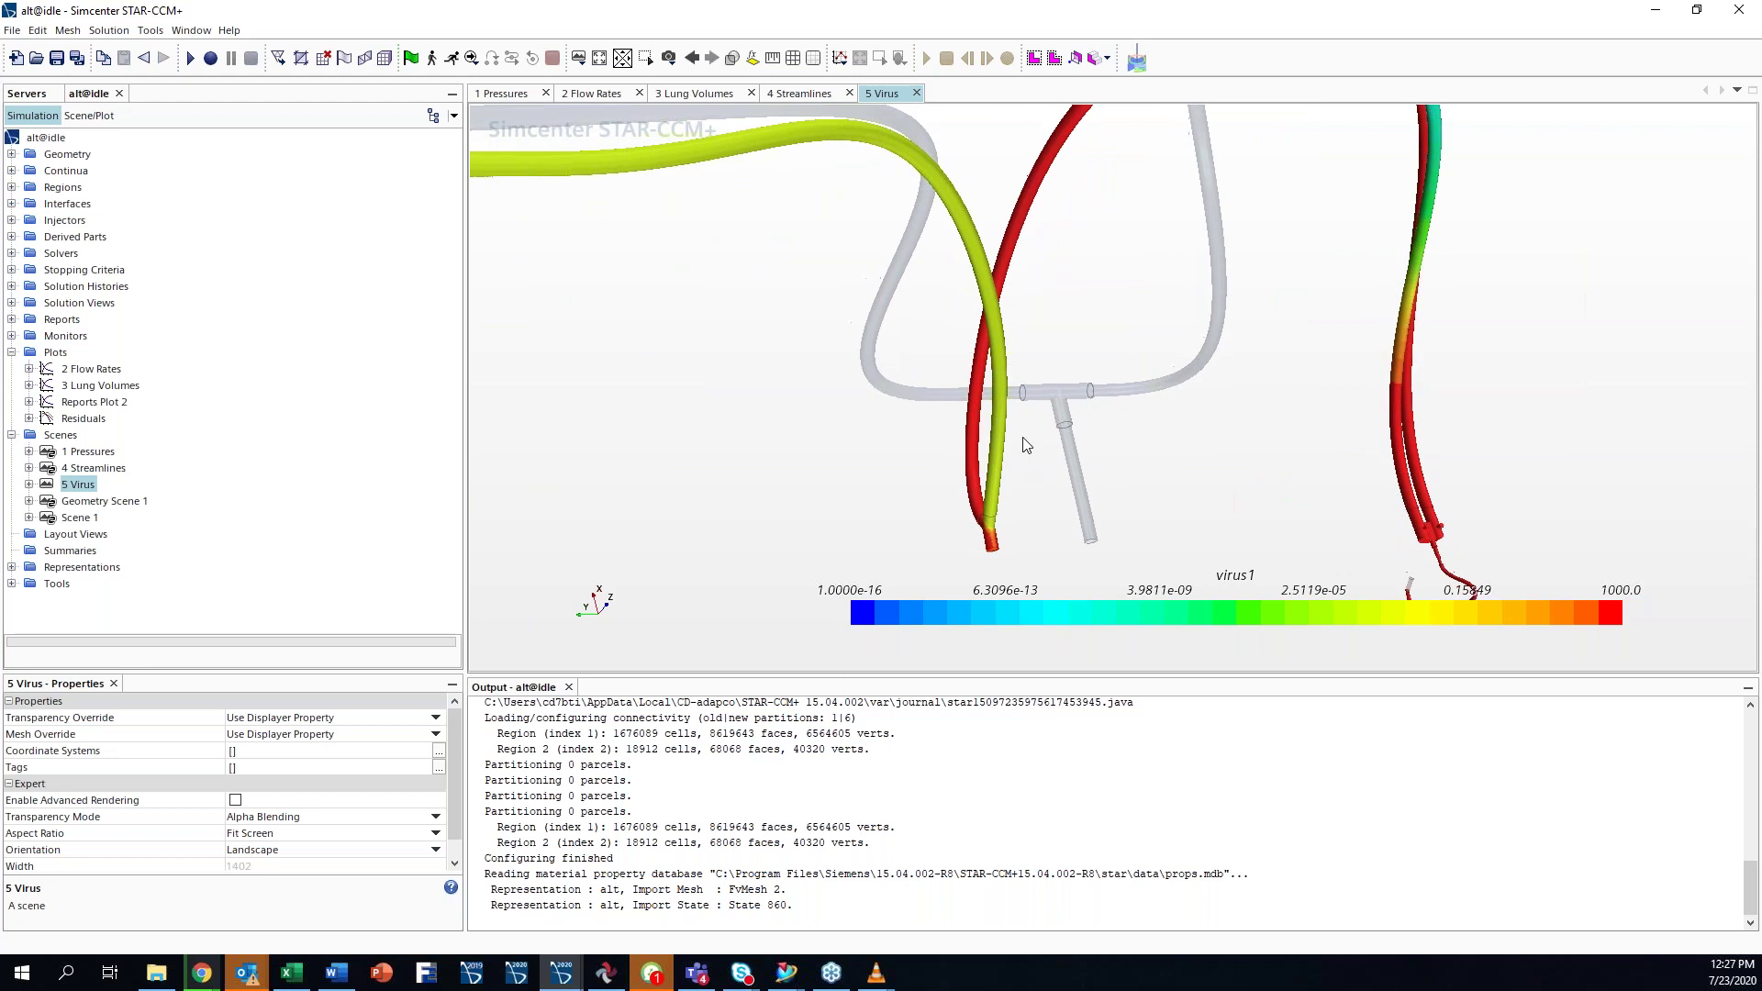
pyautogui.moveTo(1031, 445); pyautogui.dragTo(1115, 409)
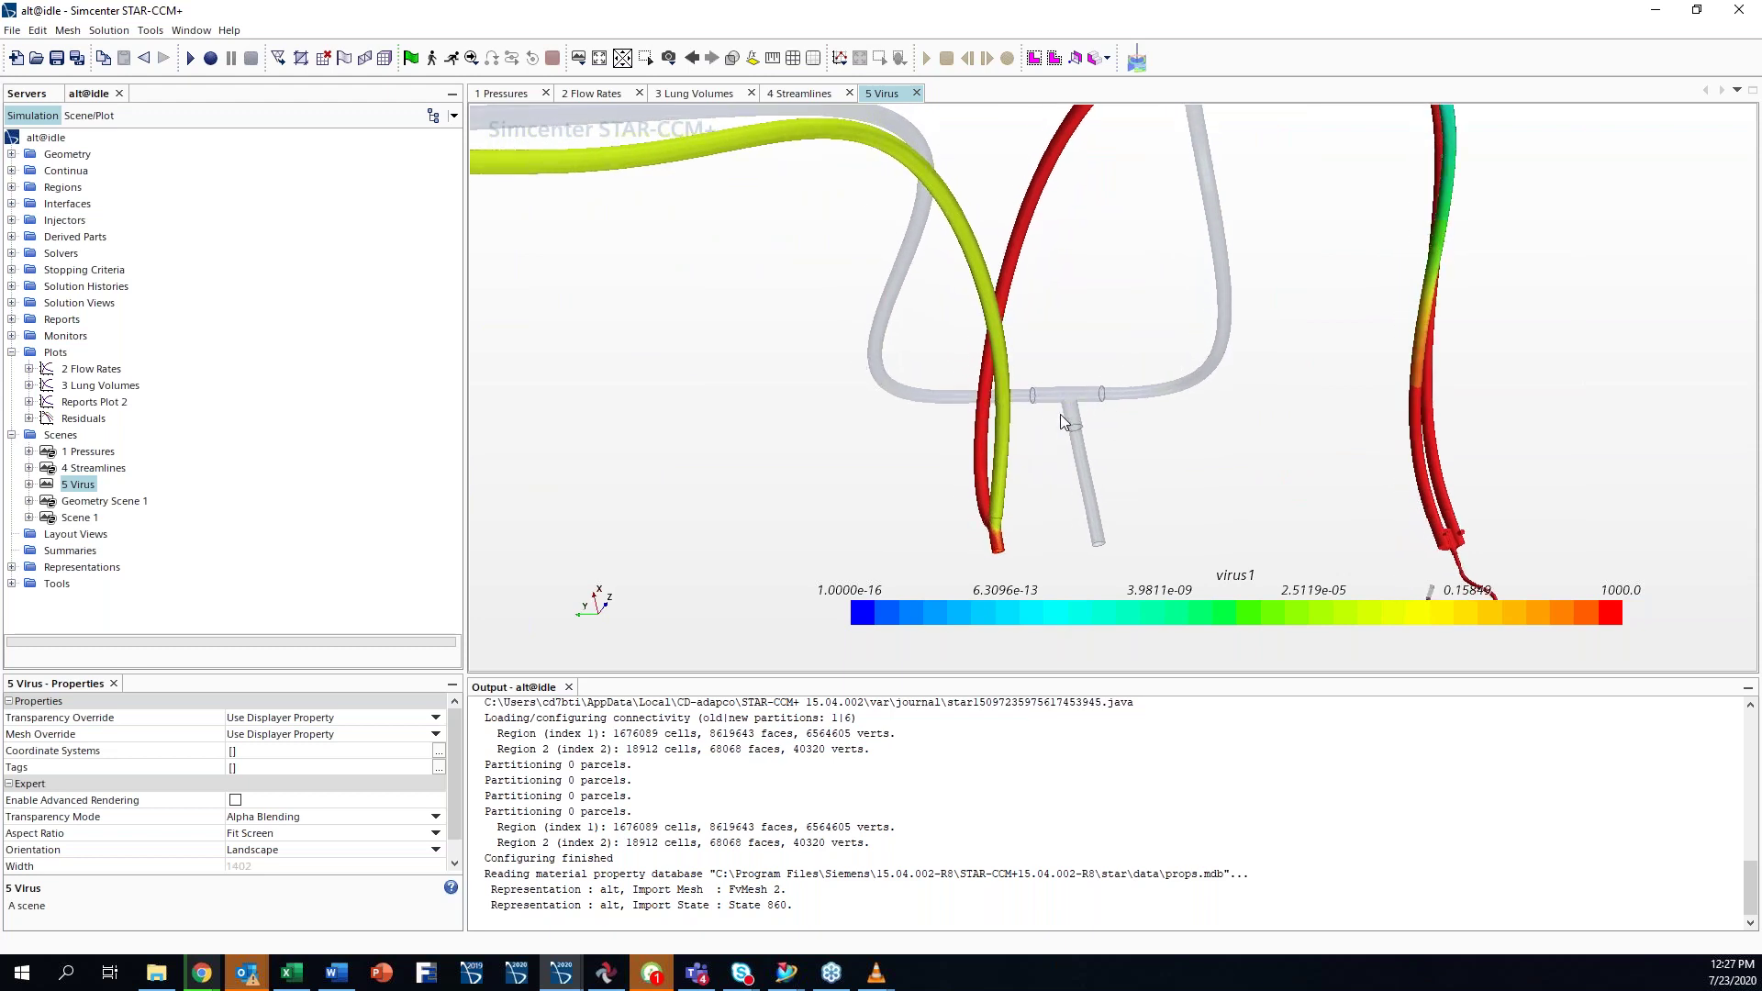